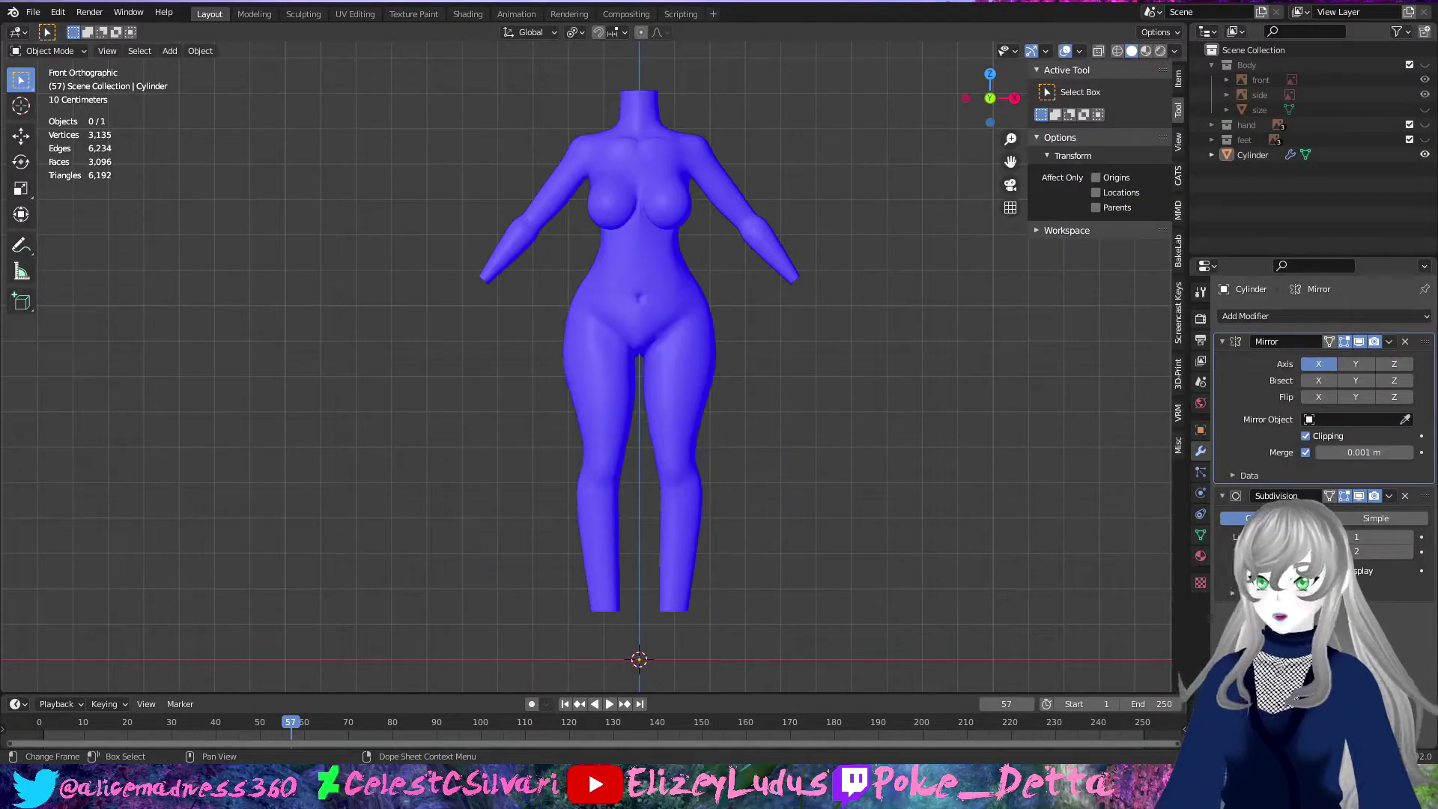
# Step: Move the wrist-end vertices into place with proportional editing turned on
pyautogui.scroll(1, 636, 290)
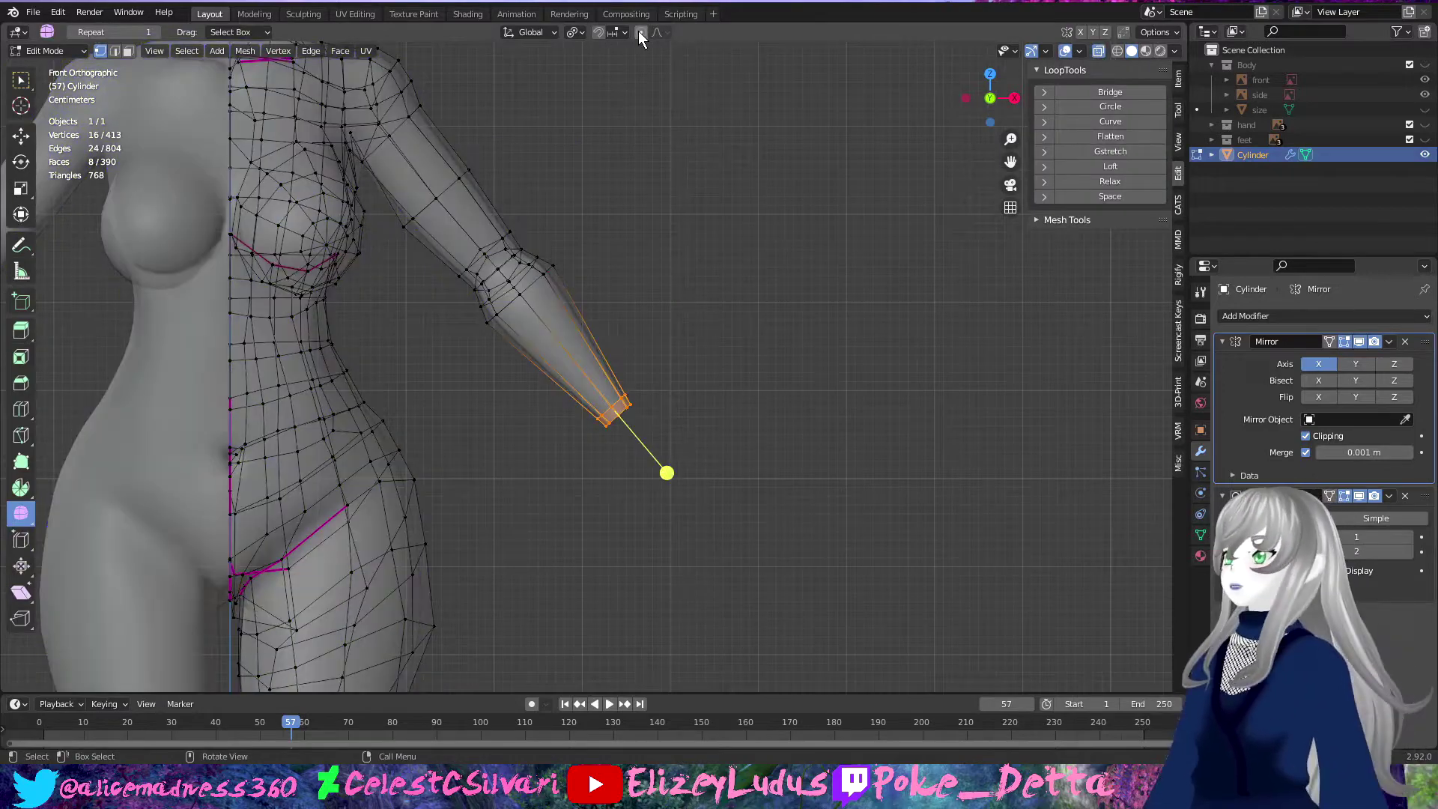
pyautogui.scroll(-2, 697, 495)
pyautogui.press('o')
pyautogui.press('g')
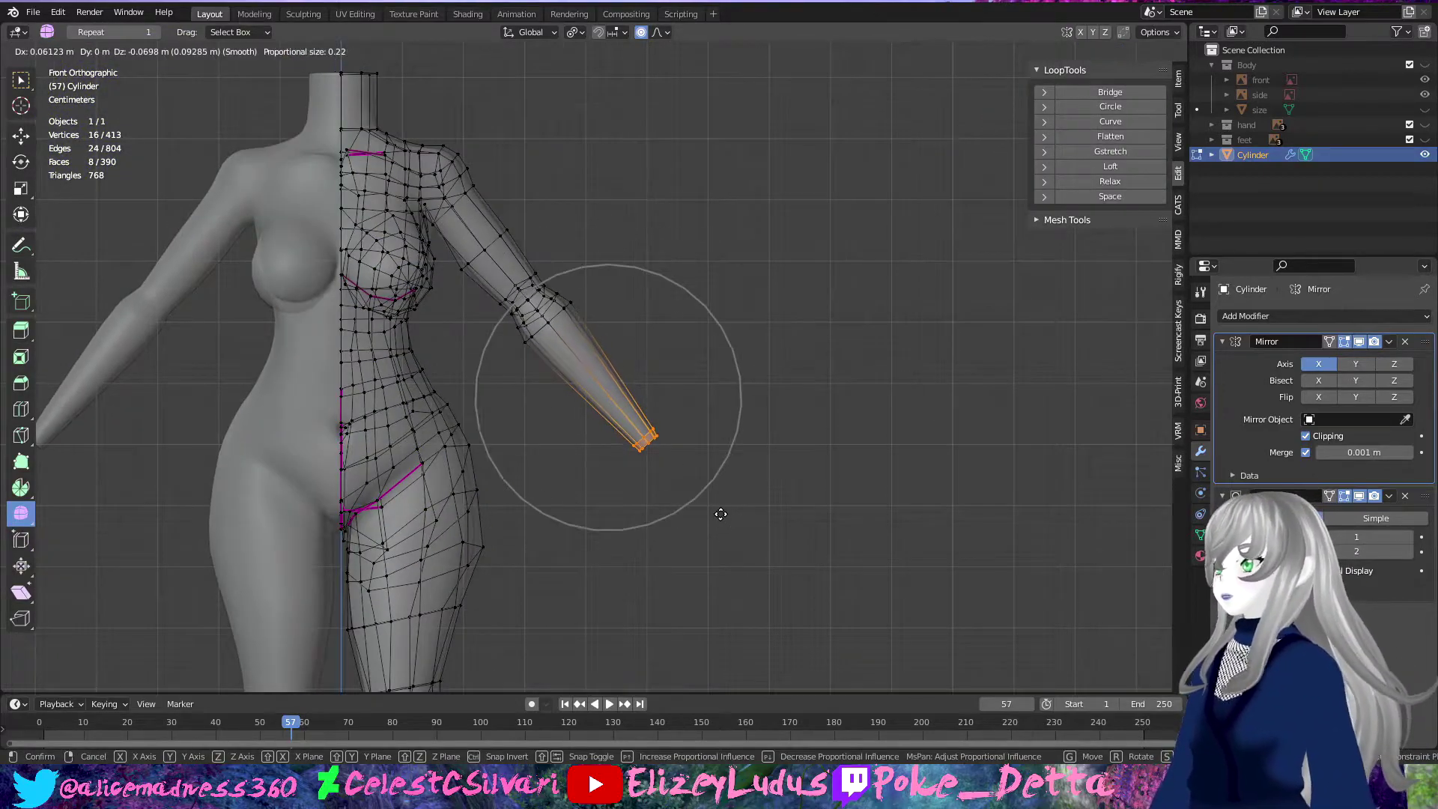
pyautogui.click(720, 514)
# Step: Join two shoulder vertices with a new edge and dissolve the unwanted shoulder edge
pyautogui.scroll(-2, 556, 472)
pyautogui.scroll(2, 524, 379)
pyautogui.moveTo(524, 379)
pyautogui.mouseDown(button='middle')
pyautogui.moveTo(587, 452)
pyautogui.moveTo(702, 477)
pyautogui.mouseUp(button='middle')
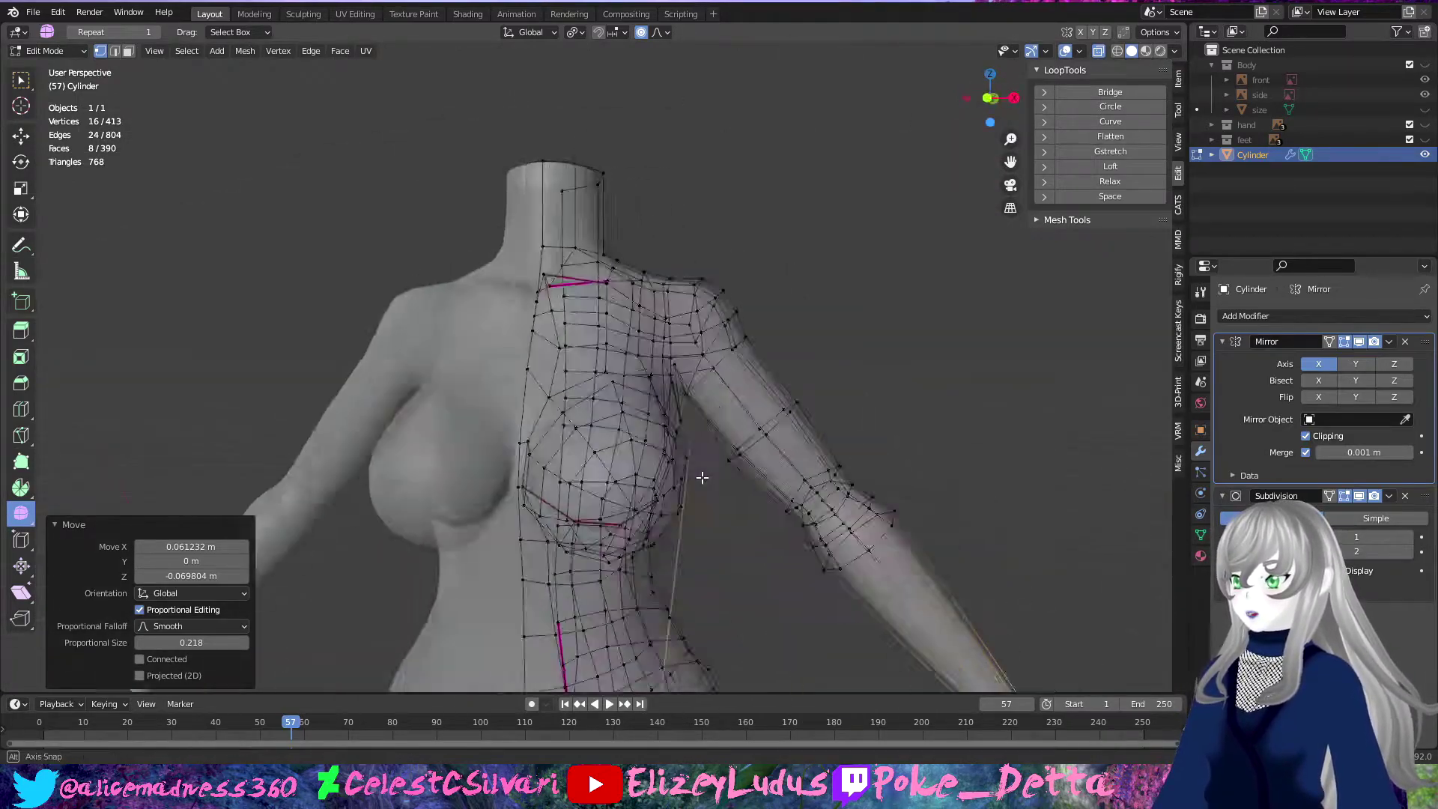
pyautogui.scroll(-3, 702, 477)
pyautogui.scroll(4, 702, 477)
pyautogui.moveTo(702, 477)
pyautogui.mouseDown(button='middle')
pyautogui.moveTo(556, 520)
pyautogui.moveTo(586, 424)
pyautogui.mouseUp(button='middle')
pyautogui.click(586, 424)
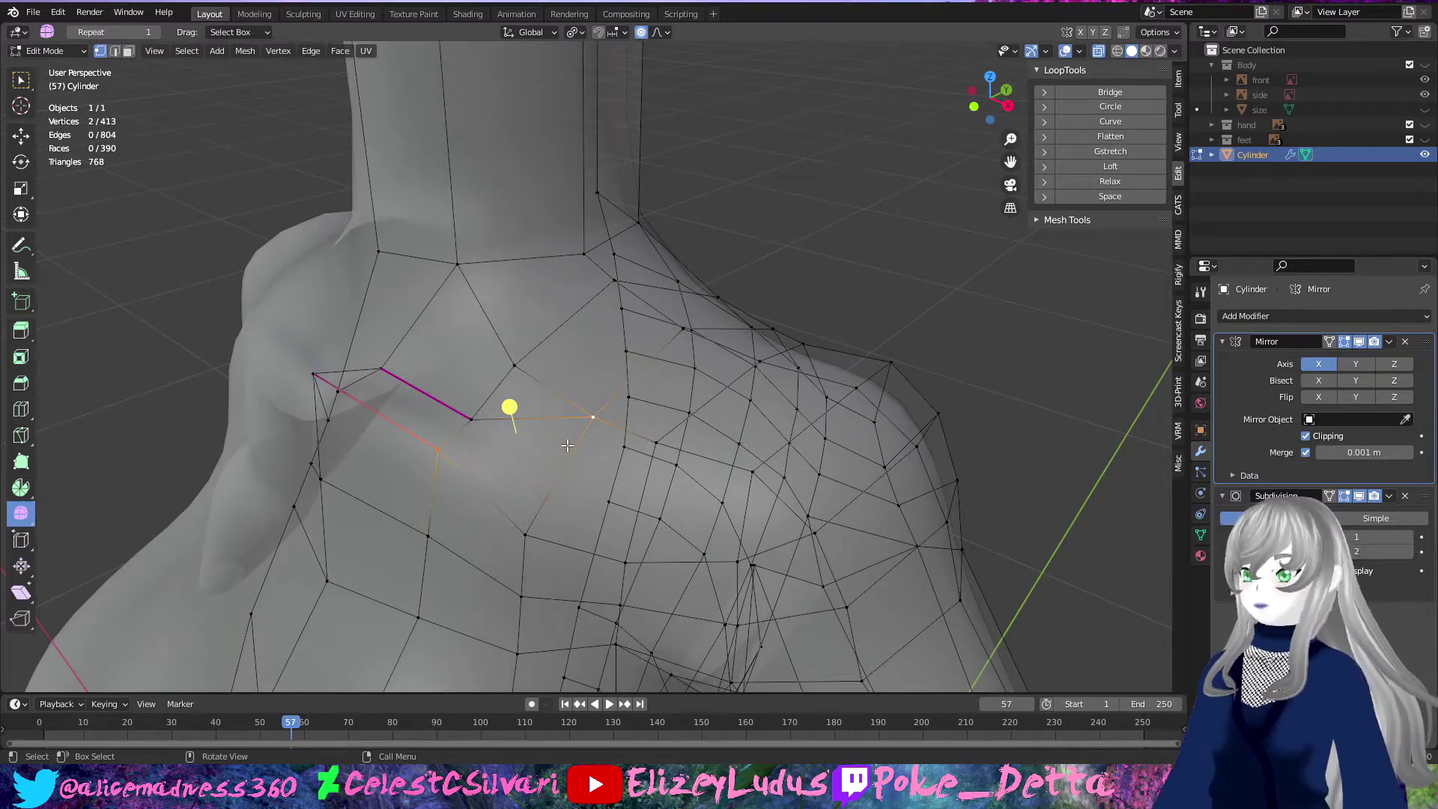
pyautogui.press('f')
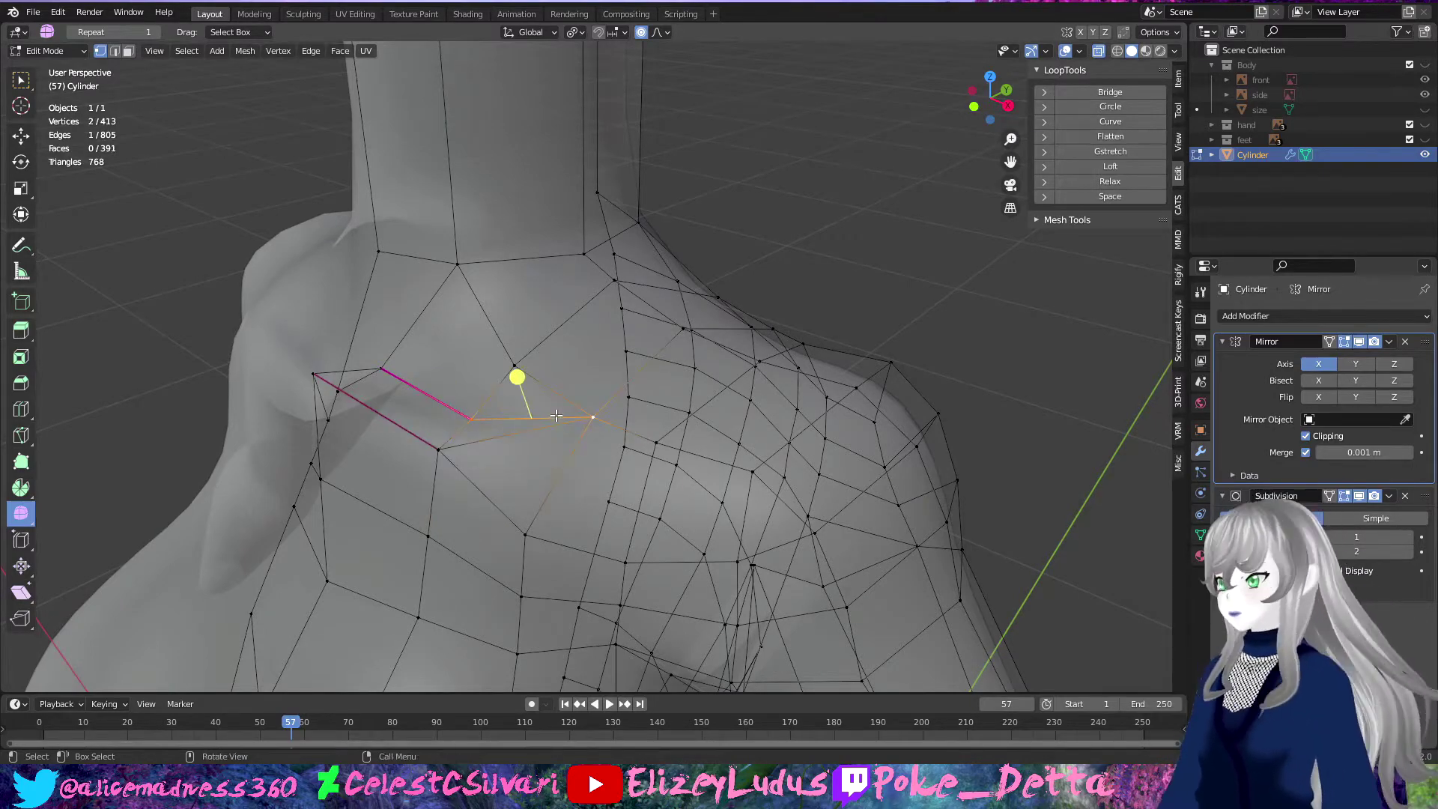
pyautogui.press('x')
pyautogui.click(556, 416)
pyautogui.moveTo(556, 417)
pyautogui.mouseDown(button='middle')
pyautogui.moveTo(649, 571)
pyautogui.moveTo(555, 472)
pyautogui.moveTo(402, 538)
pyautogui.mouseUp(button='middle')
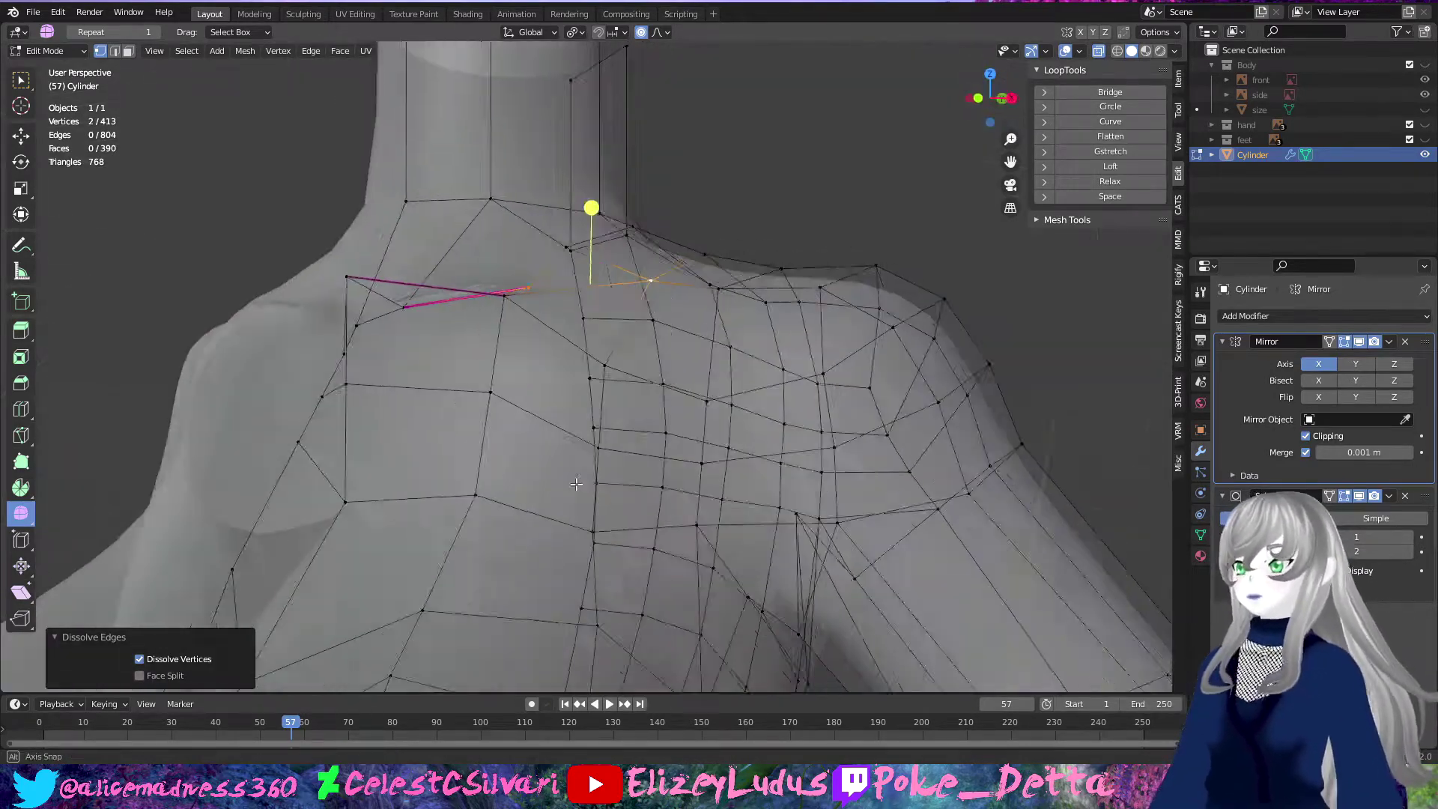
# Step: Slide the shoulder edge along the surface and lower it slightly along Z
pyautogui.press('g')
pyautogui.press('g')
pyautogui.click(555, 472)
pyautogui.scroll(-3, 555, 472)
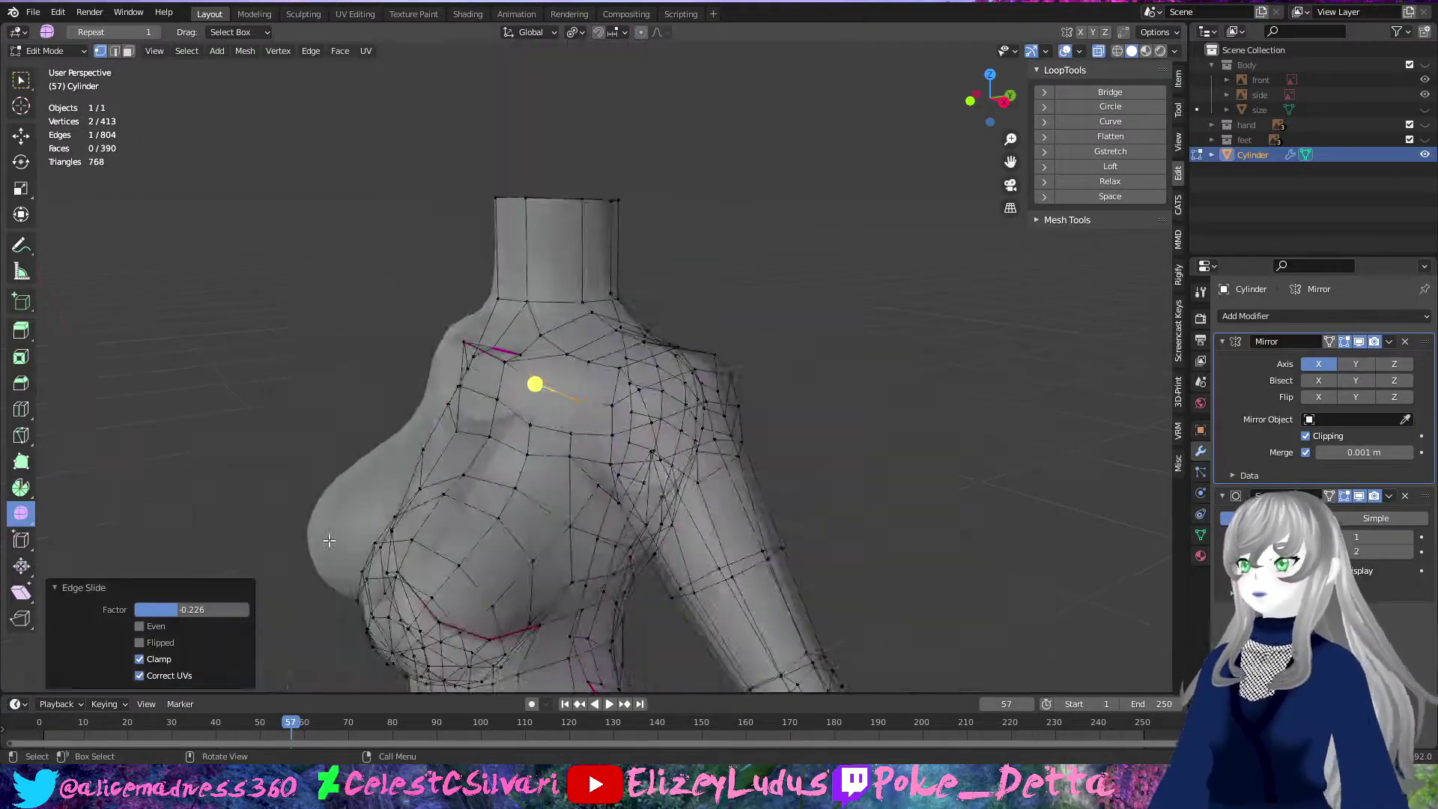
pyautogui.scroll(4, 401, 539)
pyautogui.press('g')
pyautogui.press('z')
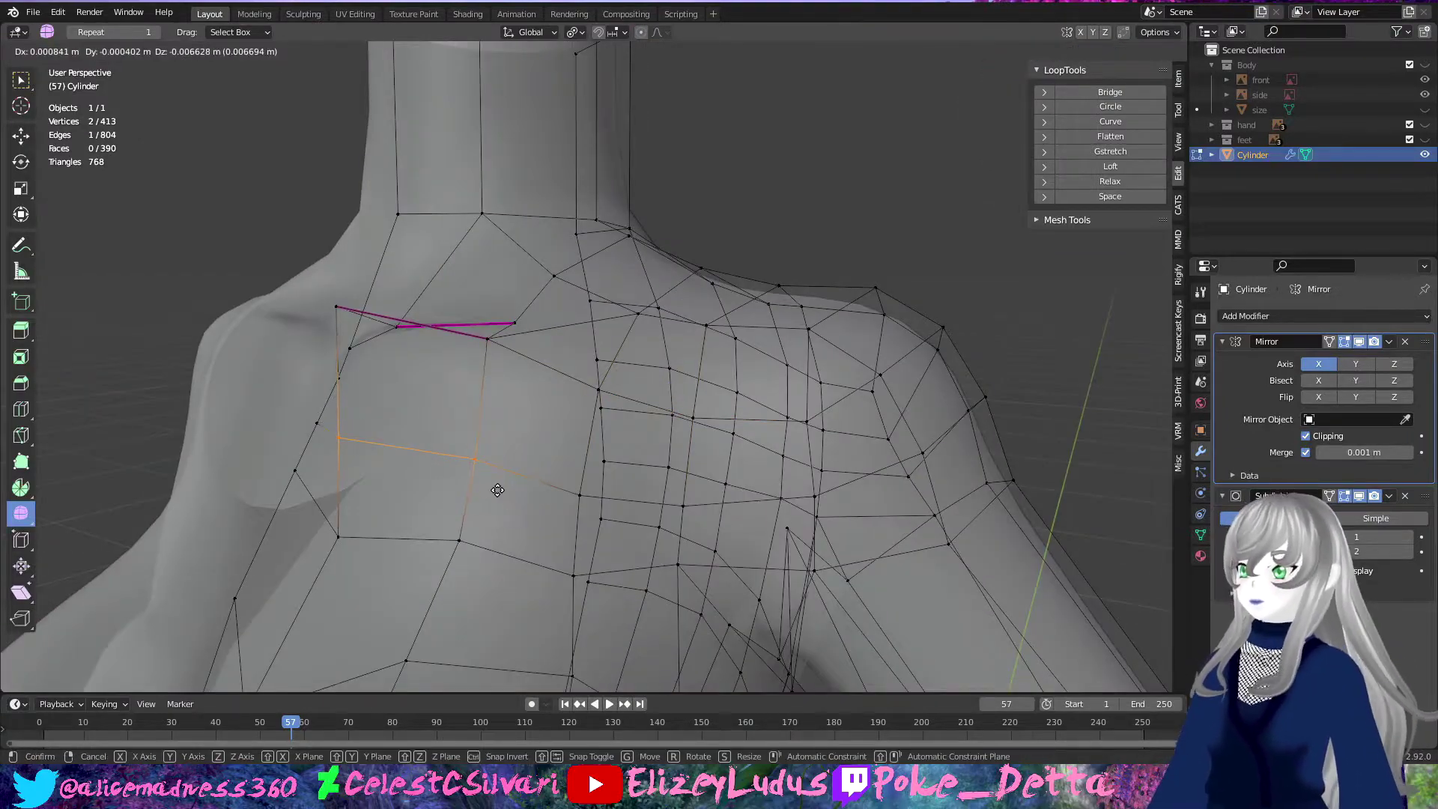
pyautogui.click(483, 492)
# Step: Shift the selected vertices slightly along Y and check the body in solid view
pyautogui.scroll(-3, 483, 492)
pyautogui.press('g')
pyautogui.press('y')
pyautogui.click(483, 492)
pyautogui.scroll(-3, 524, 337)
pyautogui.scroll(-3, 620, 153)
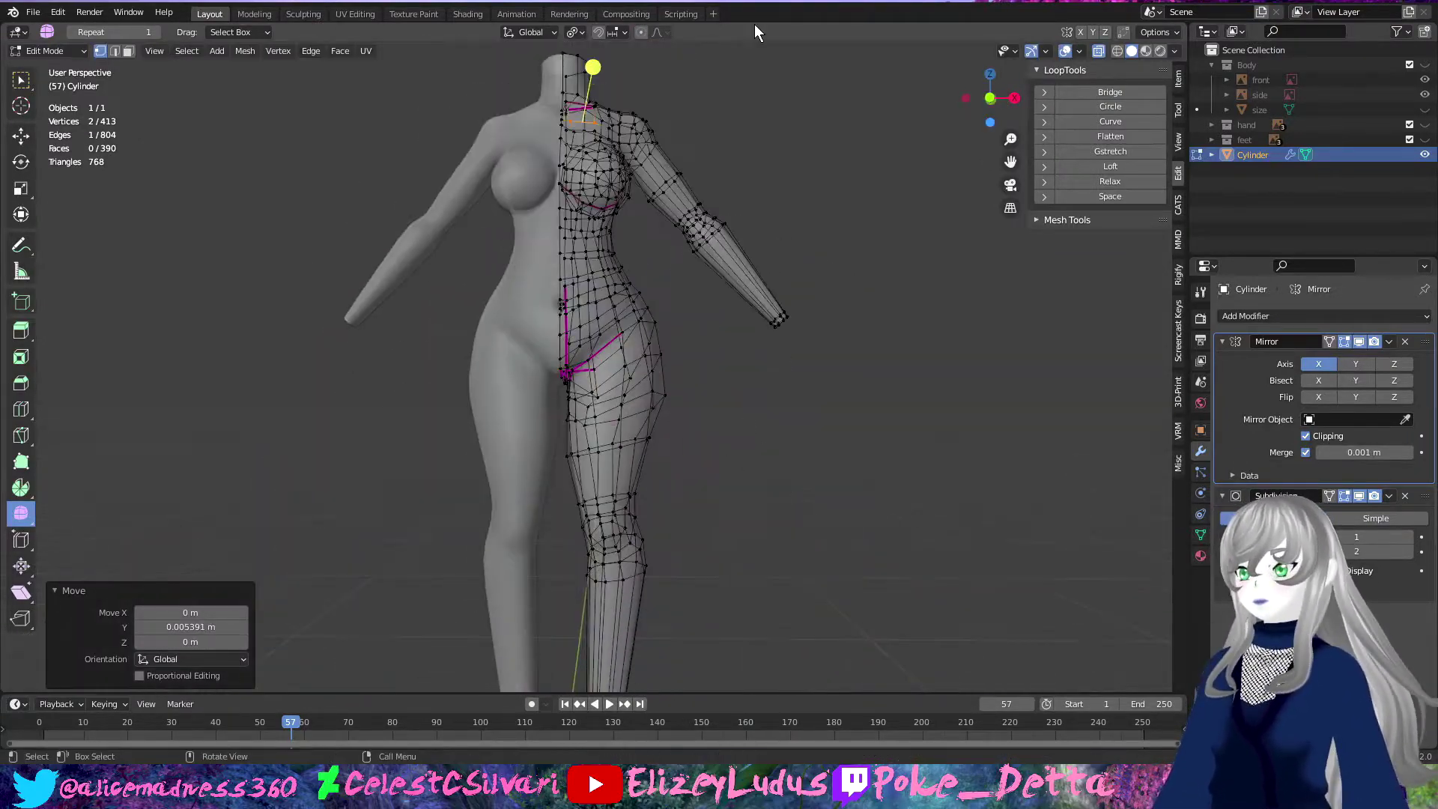
pyautogui.click(1096, 54)
pyautogui.moveTo(304, 488)
pyautogui.mouseDown(button='middle')
pyautogui.moveTo(440, 411)
pyautogui.moveTo(482, 449)
pyautogui.mouseUp(button='middle')
# Step: Slide a hip vertex along its edge, viewed from behind
pyautogui.click(426, 410)
pyautogui.scroll(5, 540, 351)
pyautogui.click(698, 409)
pyautogui.scroll(-2, 689, 415)
pyautogui.moveTo(684, 421); pyautogui.dragTo(514, 426, button='middle')
pyautogui.hotkey('shift', 'v')
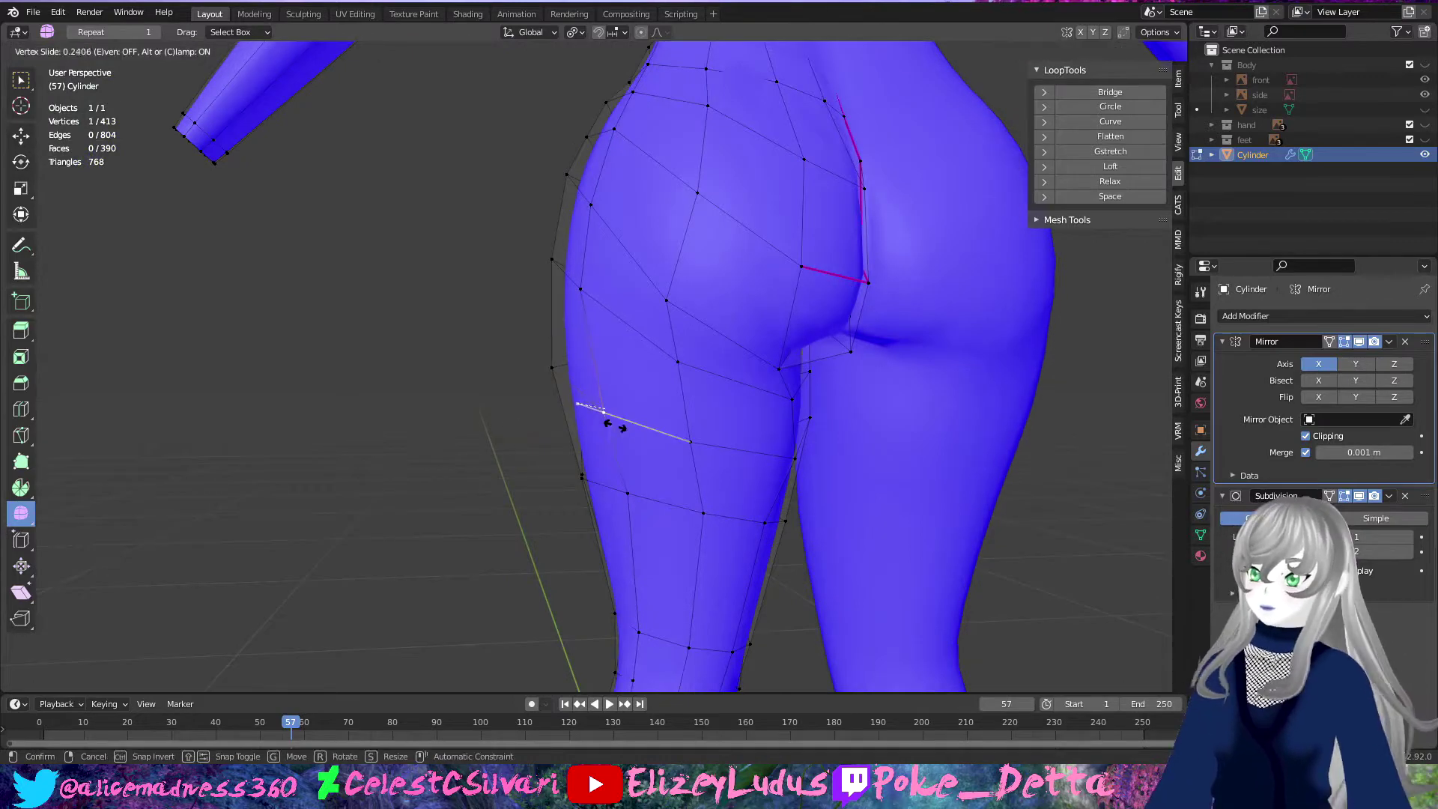
pyautogui.click(609, 423)
# Step: Reshape the waist by proportionally moving two selected waist vertices
pyautogui.keyDown('alt'); pyautogui.moveTo(609, 423); pyautogui.dragTo(671, 491, button='middle'); pyautogui.keyUp('alt')
pyautogui.scroll(-2, 632, 508)
pyautogui.scroll(-2, 684, 465)
pyautogui.scroll(4, 711, 412)
pyautogui.keyDown('shift'); pyautogui.click(721, 414); pyautogui.keyUp('shift')
pyautogui.hotkey('alt', 'z')
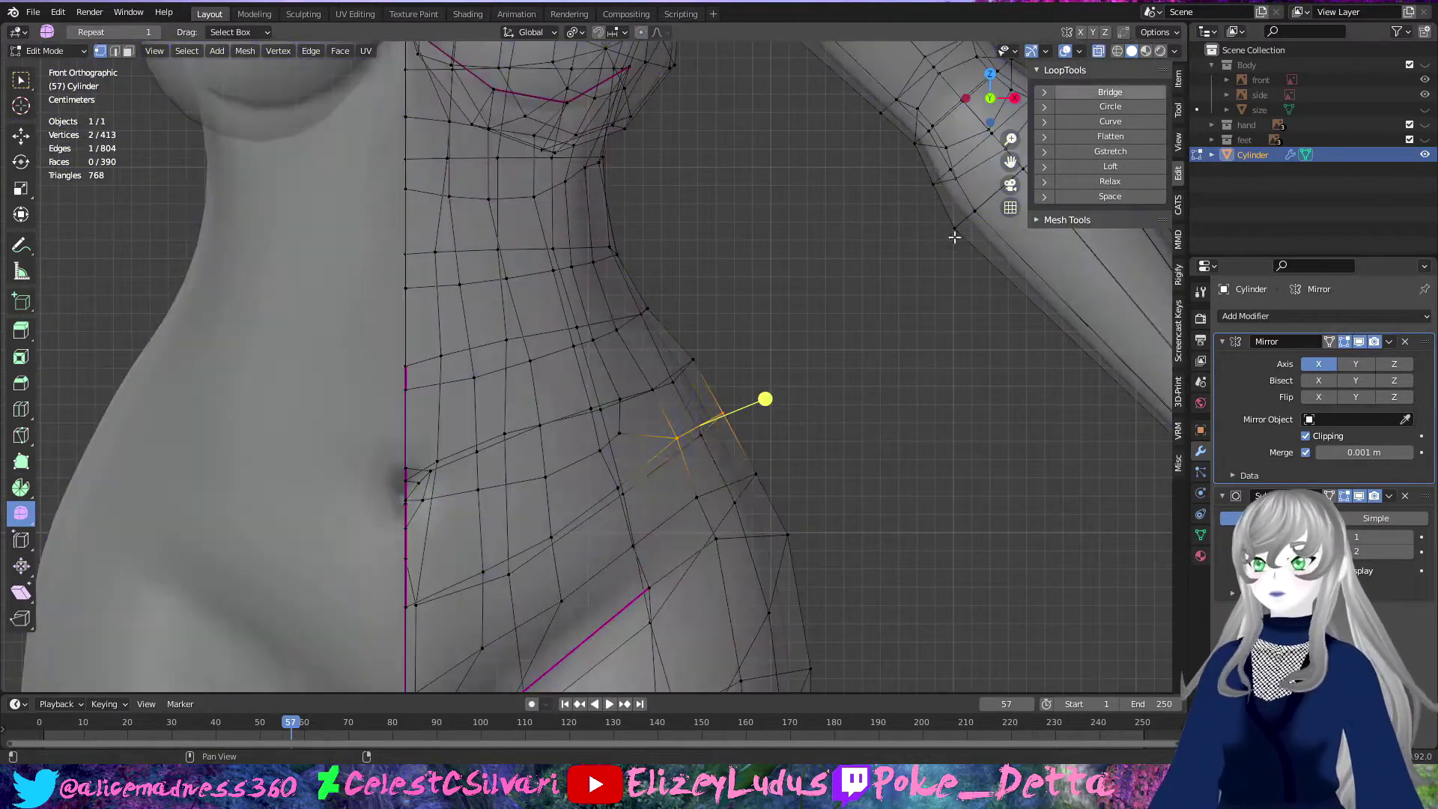
pyautogui.click(1099, 58)
pyautogui.press('g')
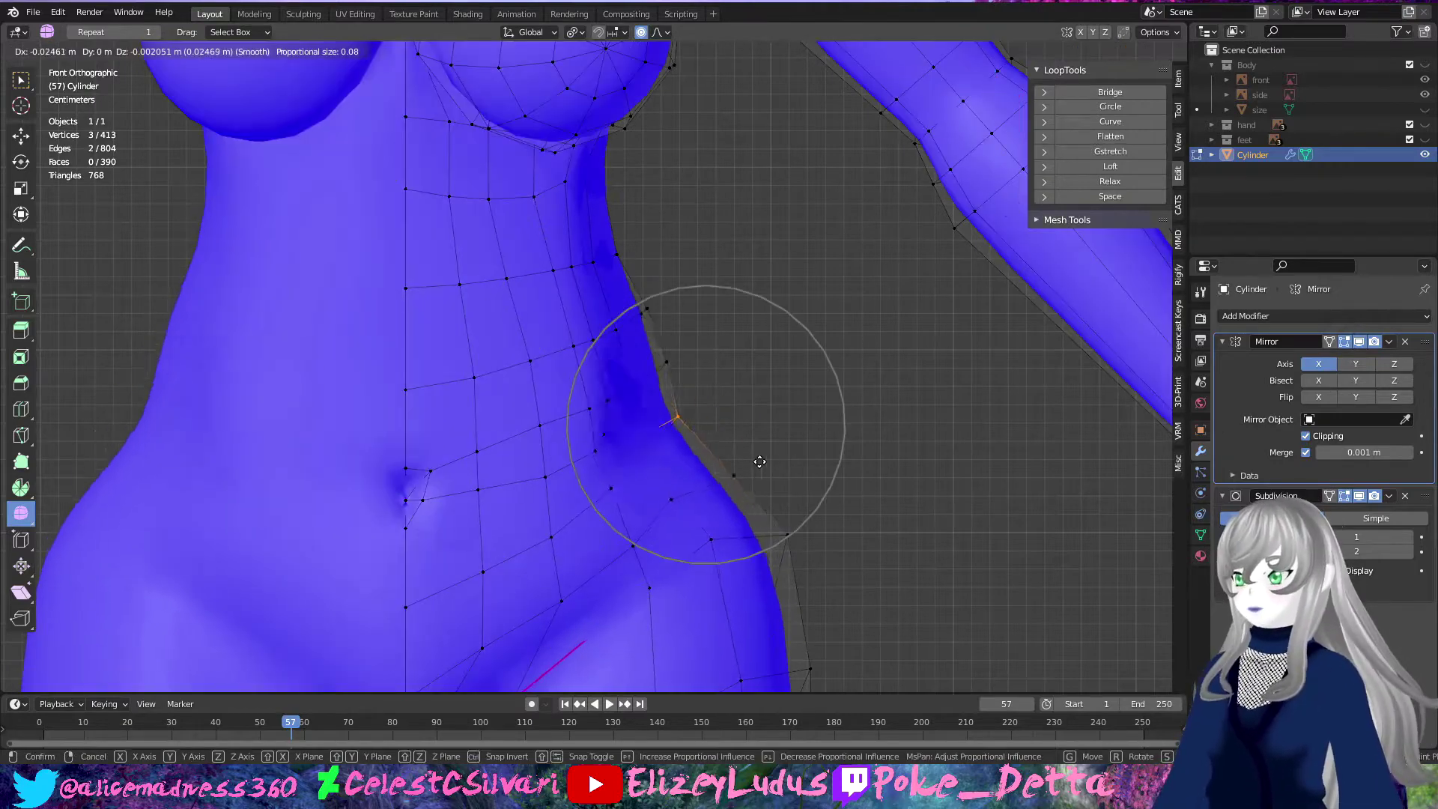
pyautogui.click(761, 456)
# Step: Move the next pair of waist vertices to refine the torso contour
pyautogui.scroll(-5, 760, 456)
pyautogui.scroll(5, 712, 375)
pyautogui.press('g')
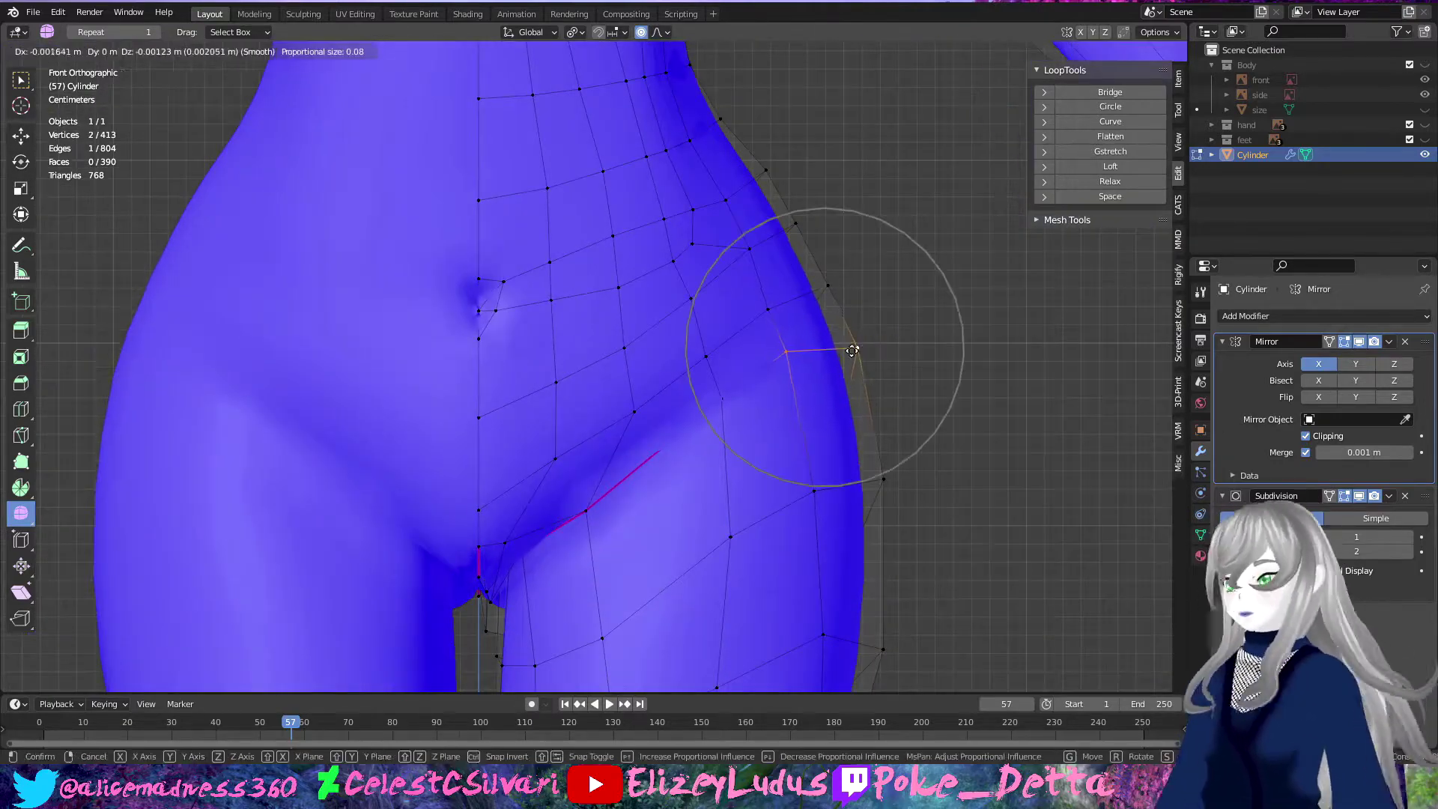
pyautogui.click(833, 351)
pyautogui.scroll(-4, 833, 351)
pyautogui.moveTo(707, 427)
pyautogui.mouseDown(button='middle')
pyautogui.moveTo(331, 450)
pyautogui.moveTo(758, 475)
pyautogui.moveTo(820, 464)
pyautogui.mouseUp(button='middle')
# Step: Select five faces along the hip in front view and try an X move
pyautogui.press('KP_1')
pyautogui.click(1099, 51)
pyautogui.scroll(5, 764, 385)
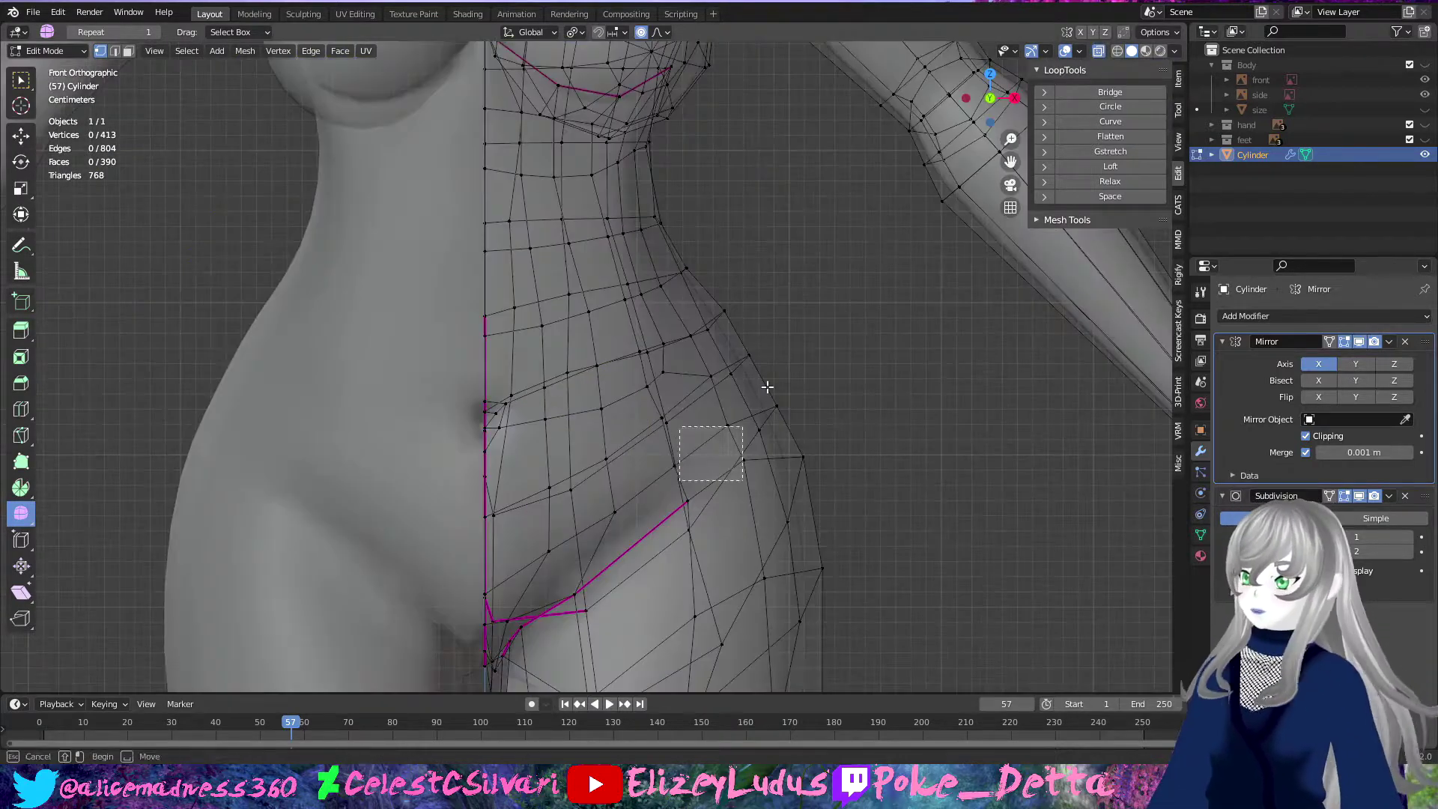
pyautogui.moveTo(678, 483); pyautogui.dragTo(786, 307)
pyautogui.hotkey('alt', 'z')
pyautogui.press('g')
pyautogui.press('x')
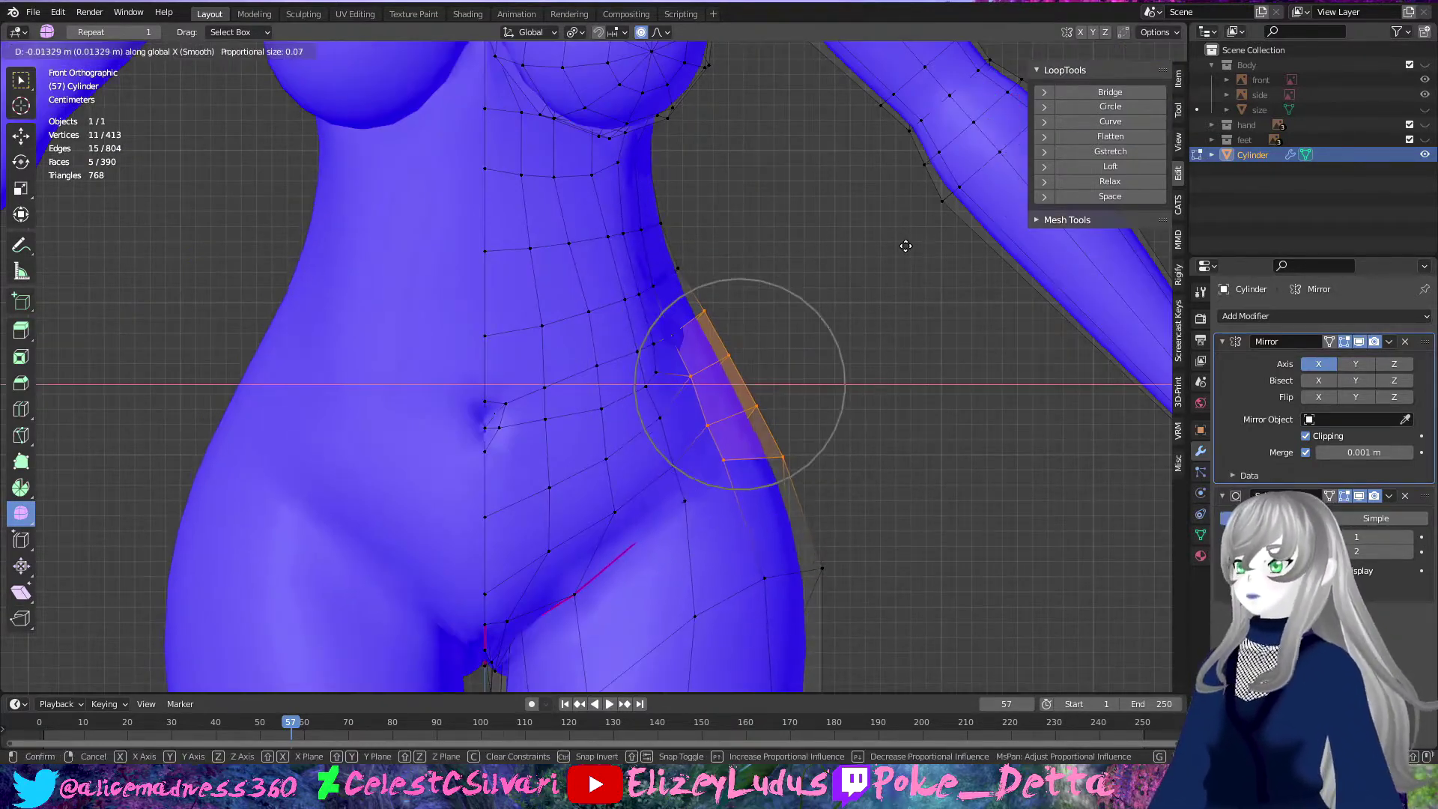
pyautogui.rightClick(715, 300)
# Step: Widen the hip by moving the five hip faces sideways along X twice
pyautogui.press('g')
pyautogui.press('x')
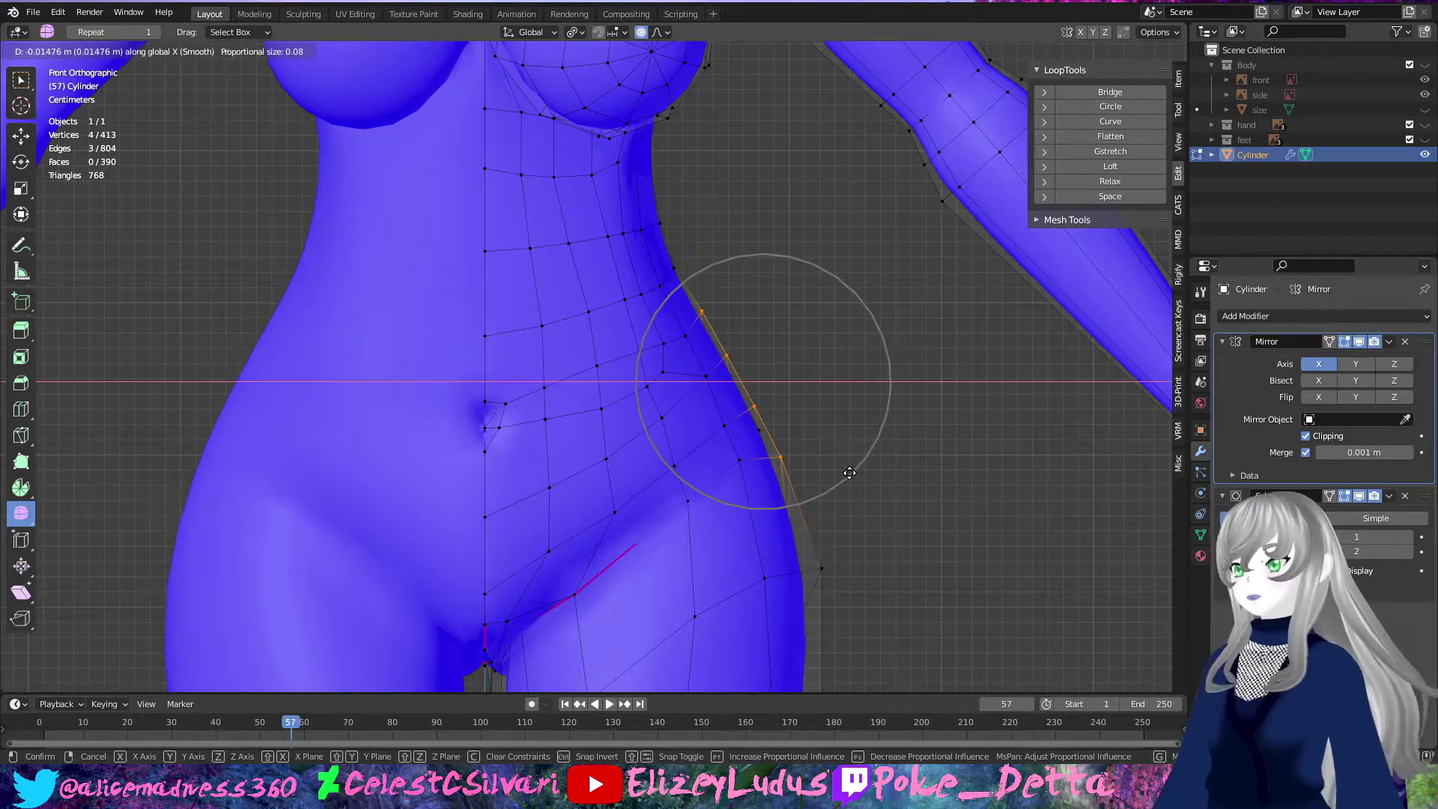
pyautogui.click(872, 464)
pyautogui.scroll(-3, 871, 464)
pyautogui.scroll(4, 752, 297)
pyautogui.press('g')
pyautogui.press('x')
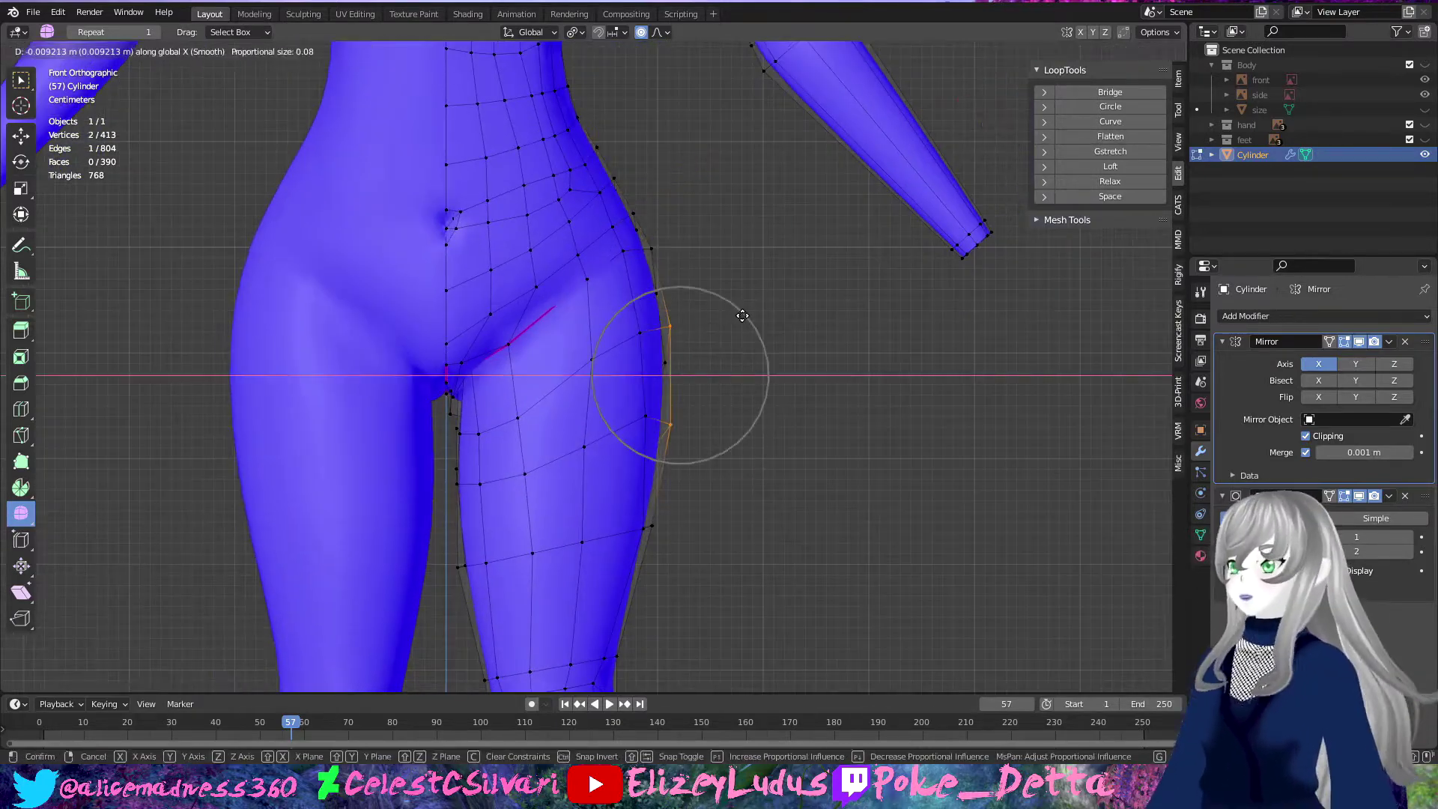
pyautogui.click(770, 295)
pyautogui.scroll(-3, 770, 295)
pyautogui.scroll(3, 699, 273)
pyautogui.scroll(2, 749, 247)
# Step: Slide an outer-thigh vertex and the ankle loop, then rename the Cylinder to body
pyautogui.click(747, 218)
pyautogui.press('g')
pyautogui.click(760, 337)
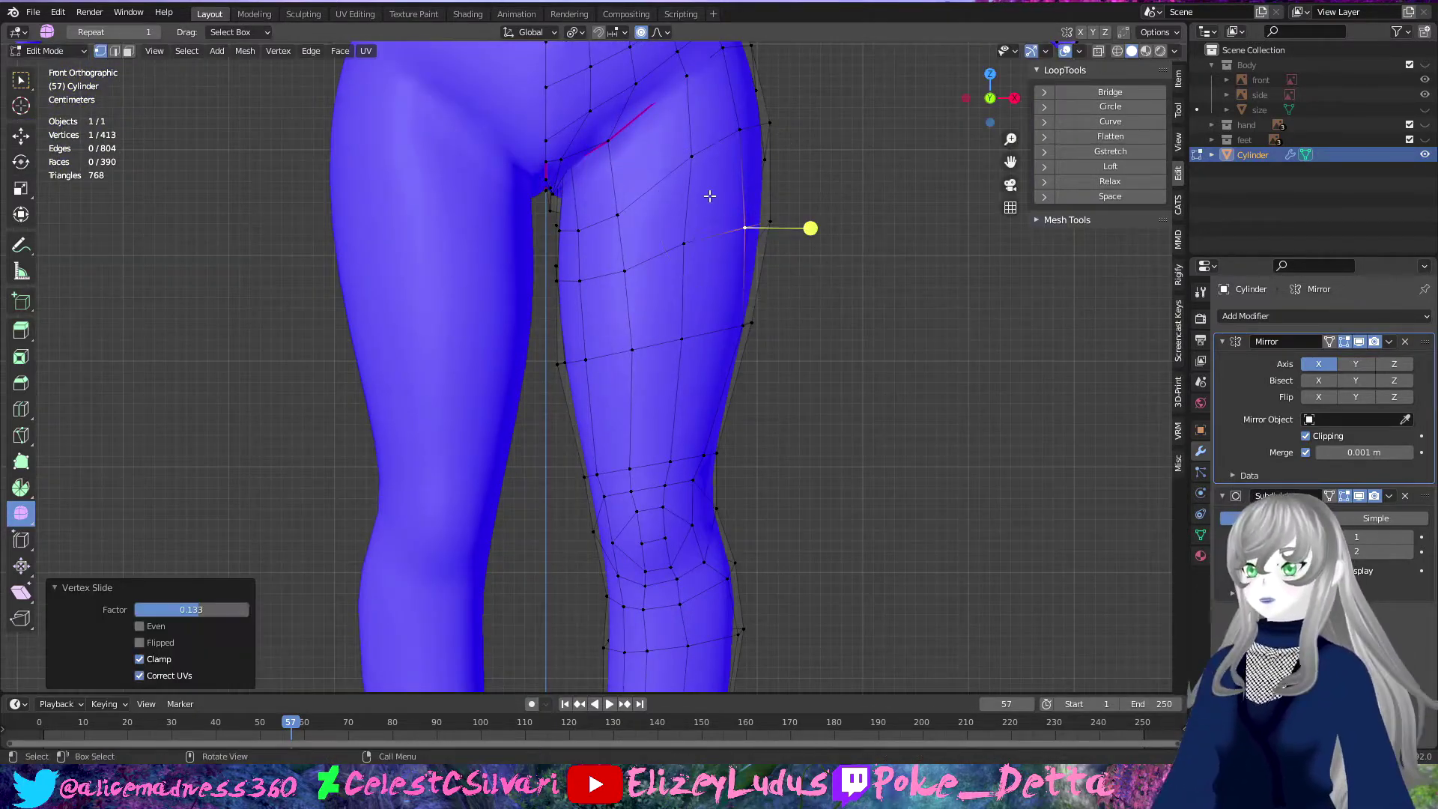
pyautogui.scroll(-4, 730, 326)
pyautogui.scroll(2, 668, 495)
pyautogui.keyDown('alt'); pyautogui.click(621, 461); pyautogui.keyUp('alt')
pyautogui.press('g')
pyautogui.press('g')
pyautogui.scroll(-4, 379, 465)
pyautogui.moveTo(379, 465); pyautogui.dragTo(552, 520, button='middle')
pyautogui.press('Tab')
pyautogui.doubleClick(1246, 155)
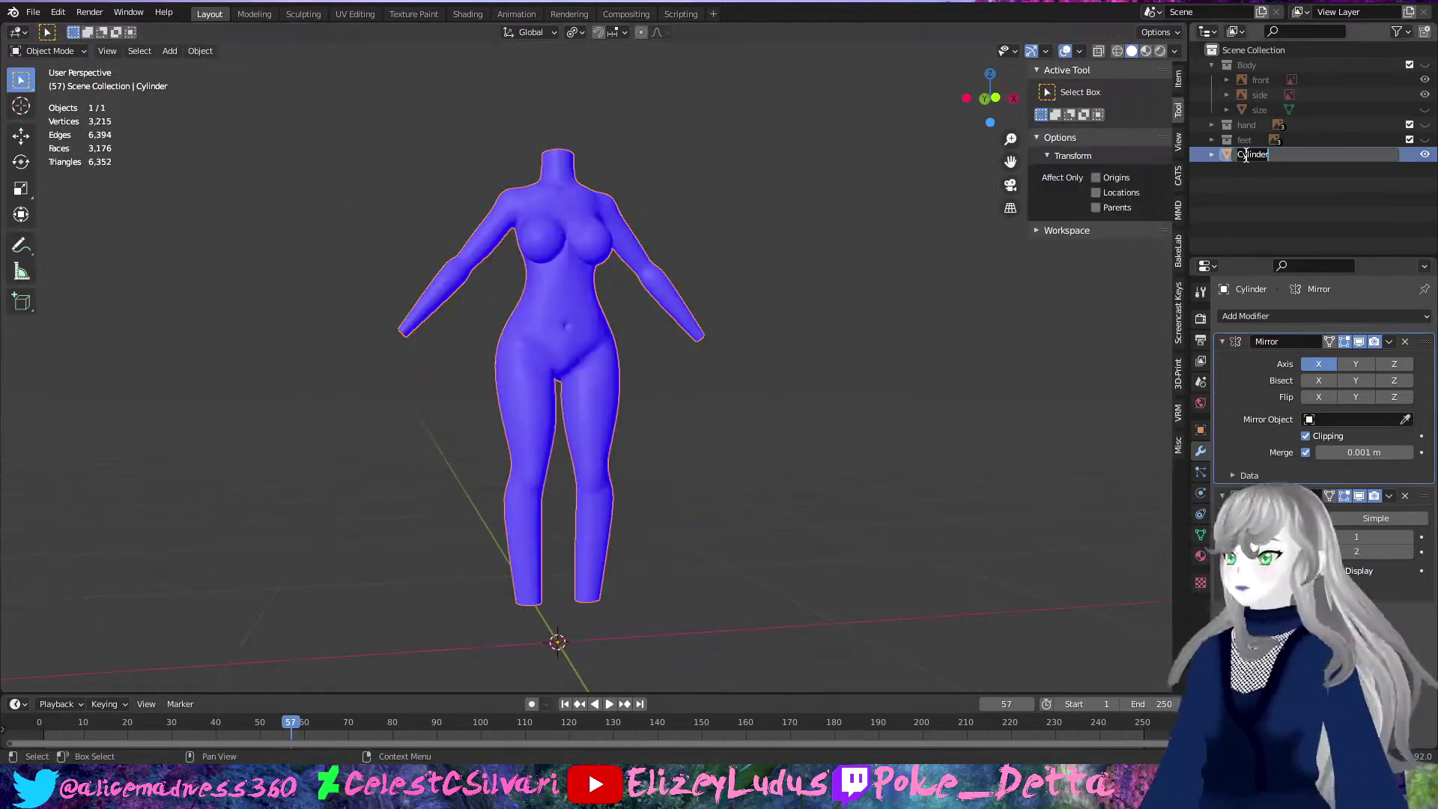
# Step: Hide the body, show the hand reference collection, and add a cube
pyautogui.click(1425, 124)
pyautogui.press('h')
pyautogui.moveTo(582, 294); pyautogui.dragTo(478, 451, button='middle')
pyautogui.click(170, 51)
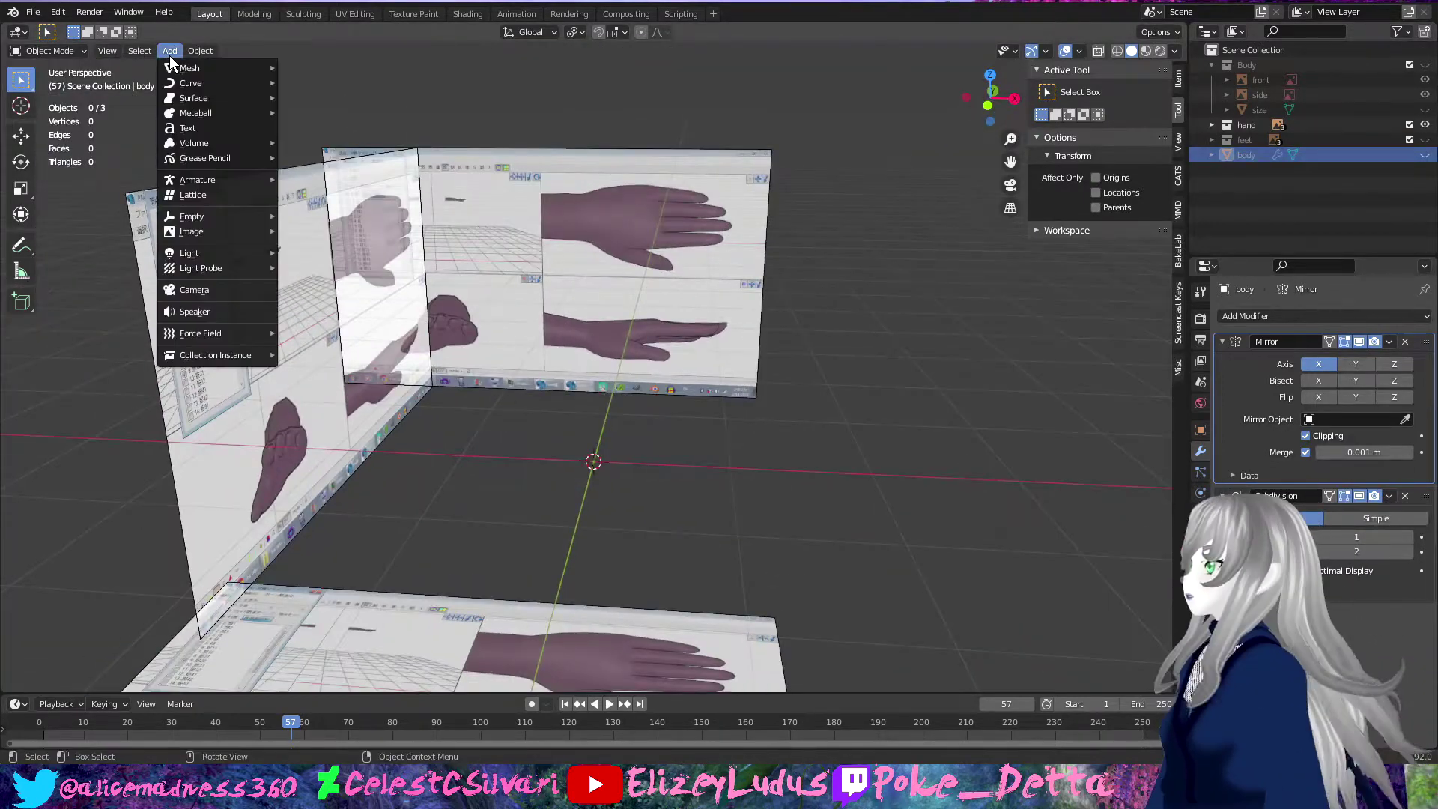
pyautogui.click(309, 82)
pyautogui.moveTo(515, 448); pyautogui.dragTo(621, 407, button='middle')
# Step: Flatten the cube along Z and move it over the hand reference
pyautogui.press('Tab')
pyautogui.press('KP_1')
pyautogui.press('s')
pyautogui.press('z')
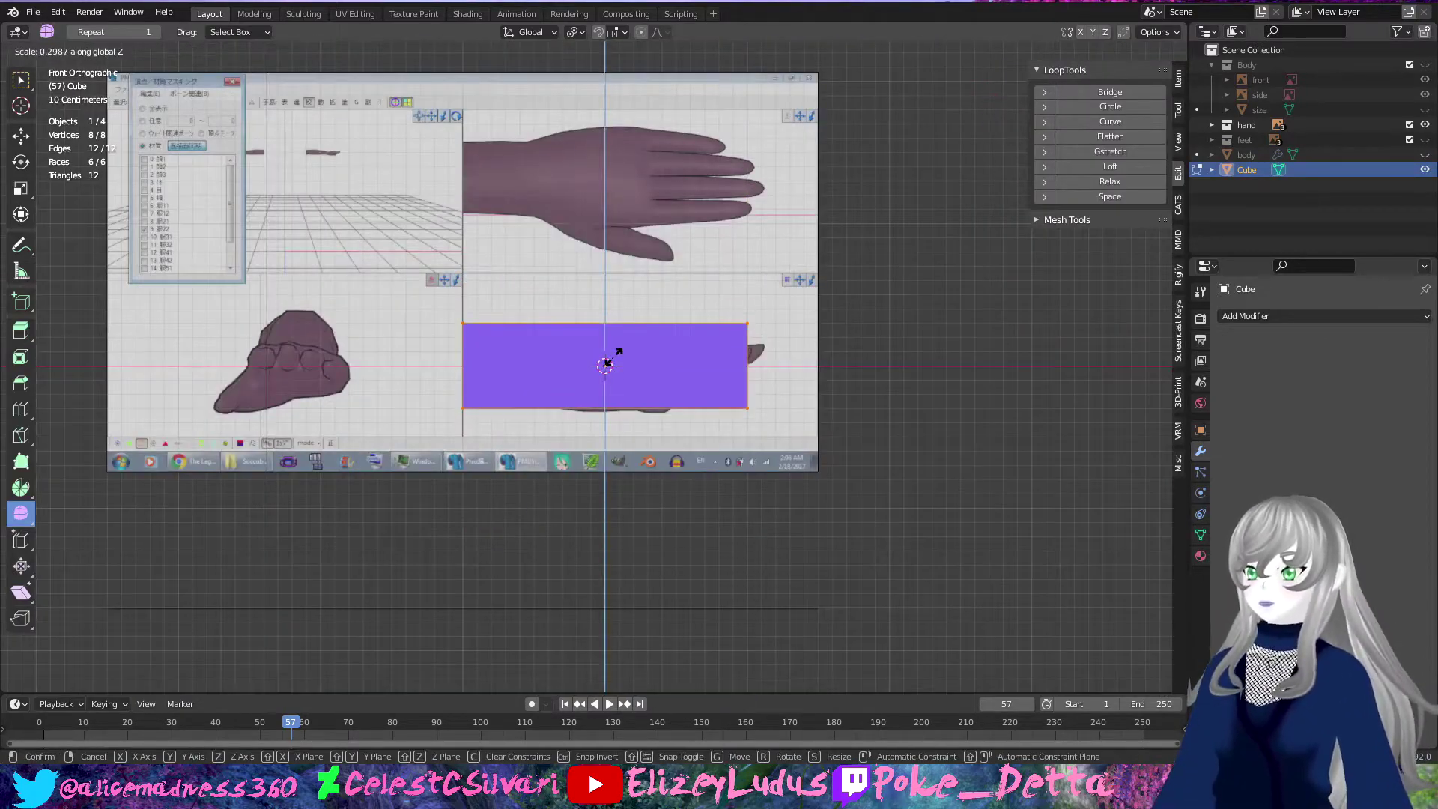
pyautogui.click(615, 358)
pyautogui.press('s')
pyautogui.press('Escape')
pyautogui.press('g')
pyautogui.click(692, 374)
pyautogui.press('KP_7')
pyautogui.scroll(4, 1078, 298)
# Step: Narrow the cube along Y to the palm and resize the finger-end face
pyautogui.click(1425, 124)
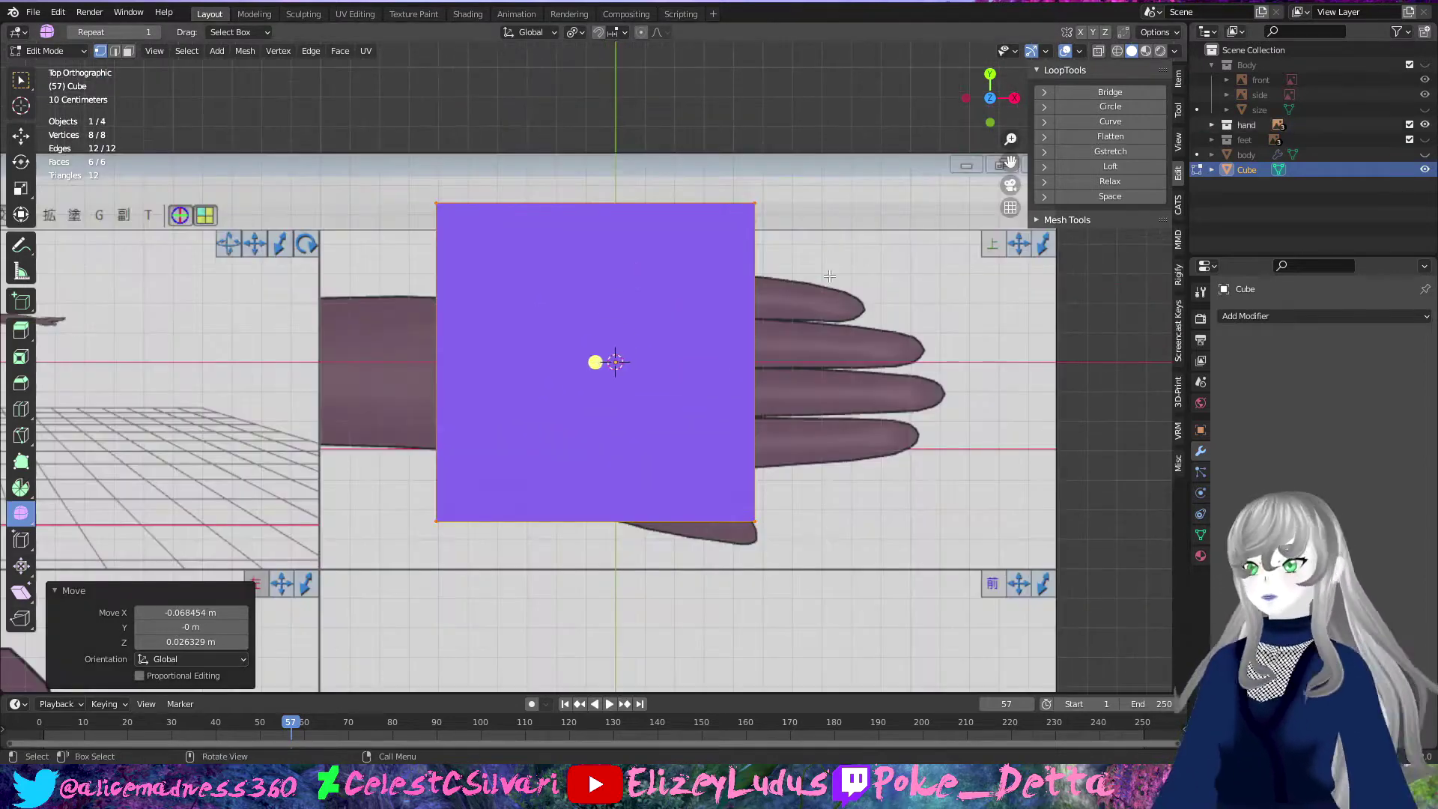
pyautogui.press('s')
pyautogui.press('y')
pyautogui.click(817, 353)
pyautogui.hotkey('alt', 'z')
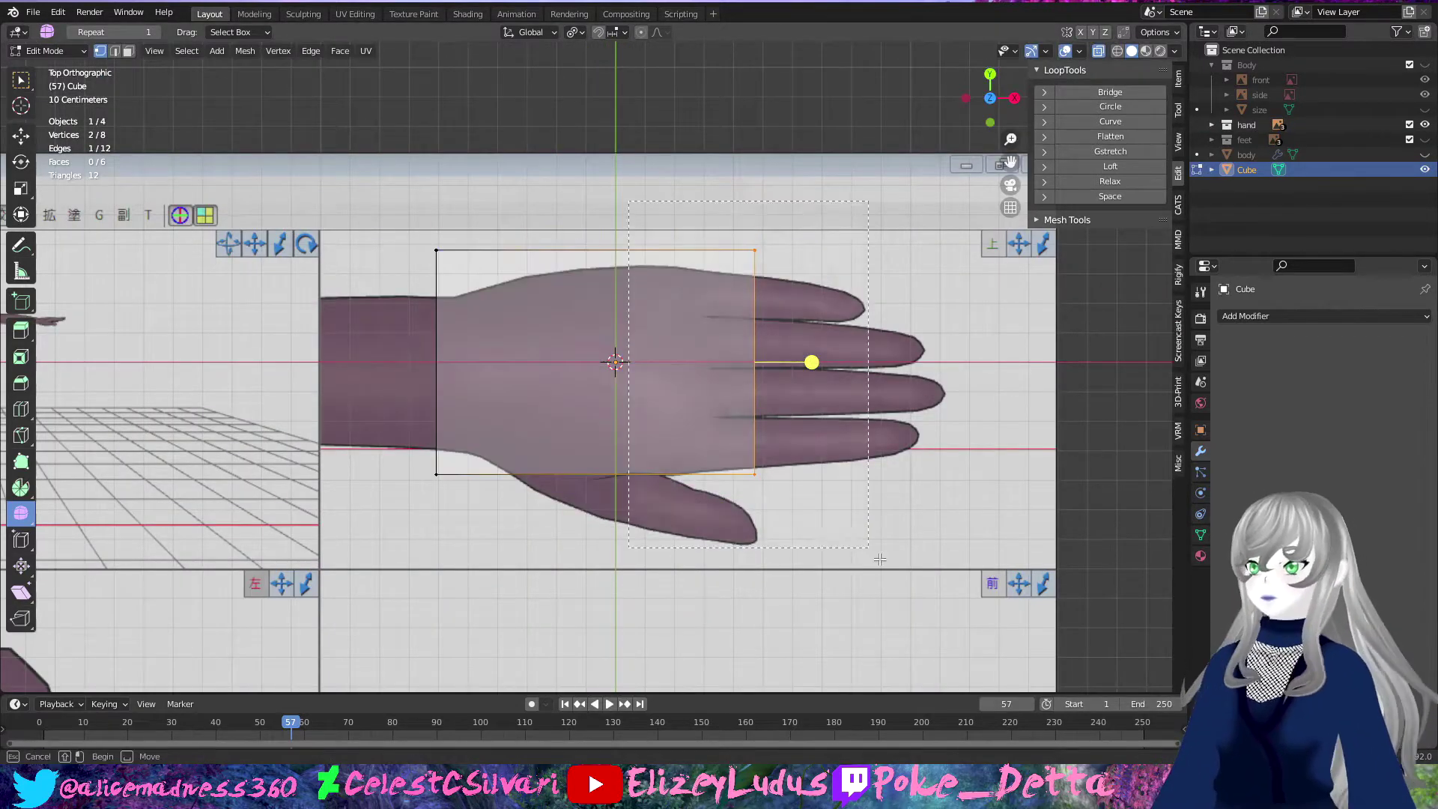
pyautogui.press('s')
pyautogui.click(887, 498)
pyautogui.press('g')
pyautogui.click(840, 510)
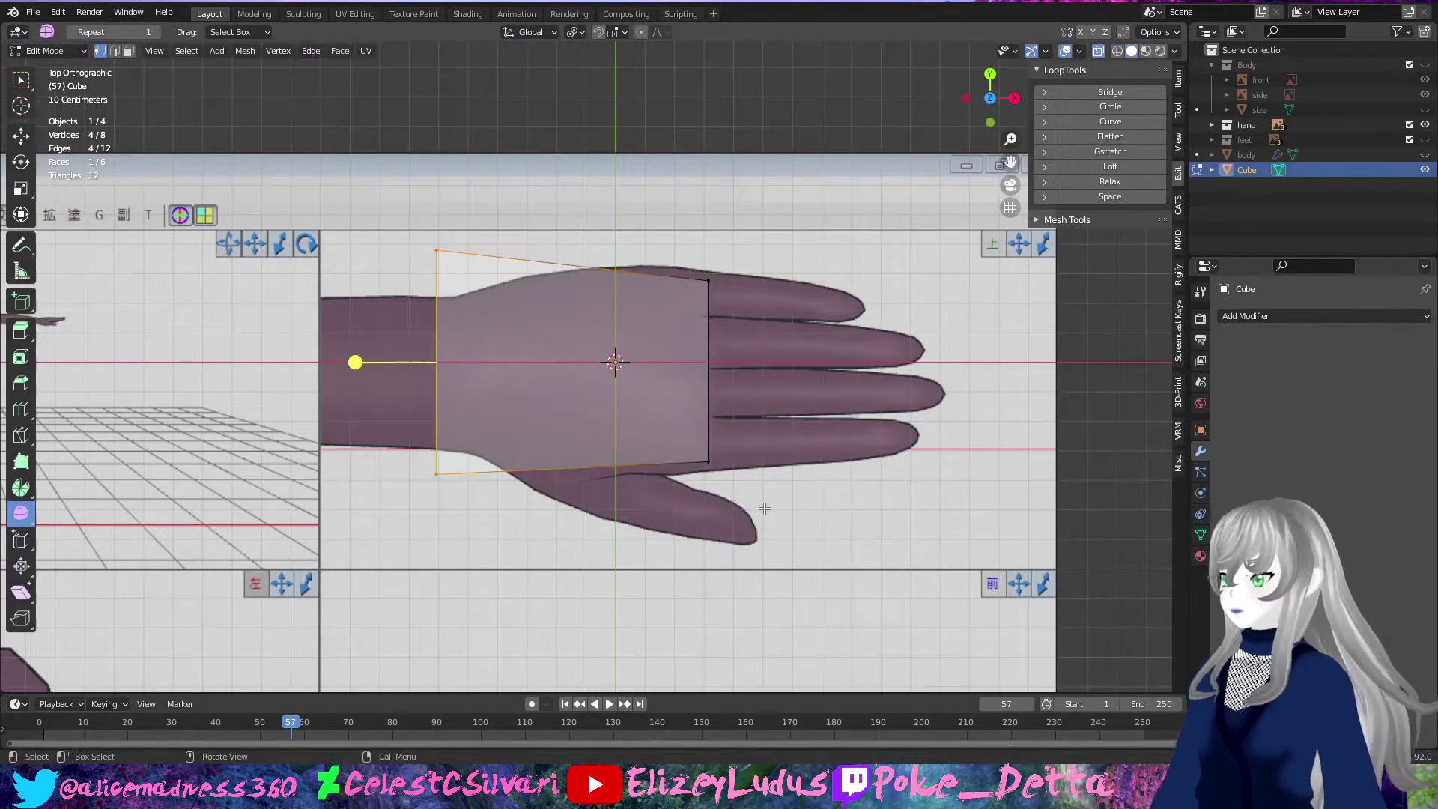
pyautogui.press('s')
pyautogui.click(749, 450)
# Step: Widen the wrist-end face along Y and add three lengthwise loop cuts
pyautogui.click(789, 429)
pyautogui.press('s')
pyautogui.press('y')
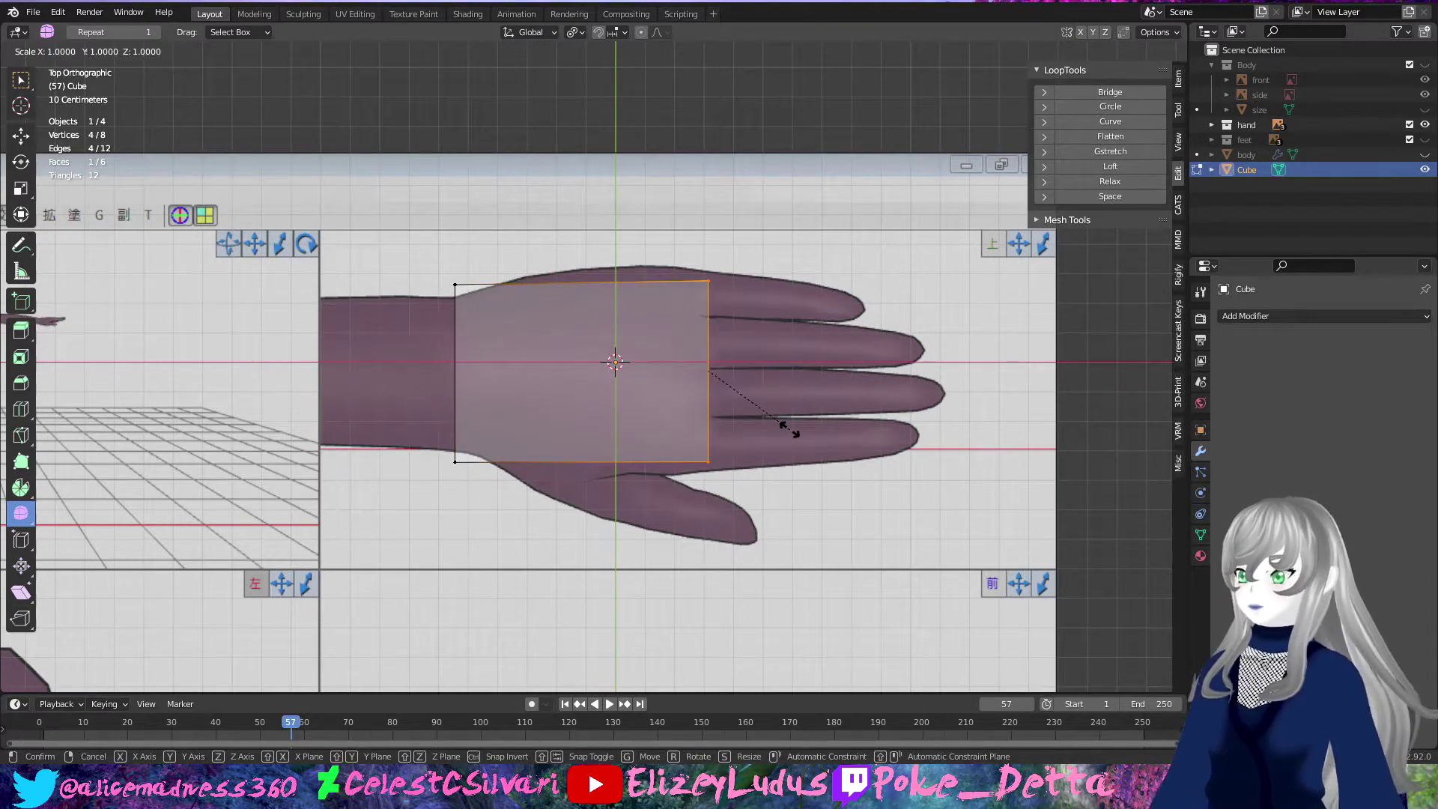
pyautogui.click(825, 390)
pyautogui.click(689, 374)
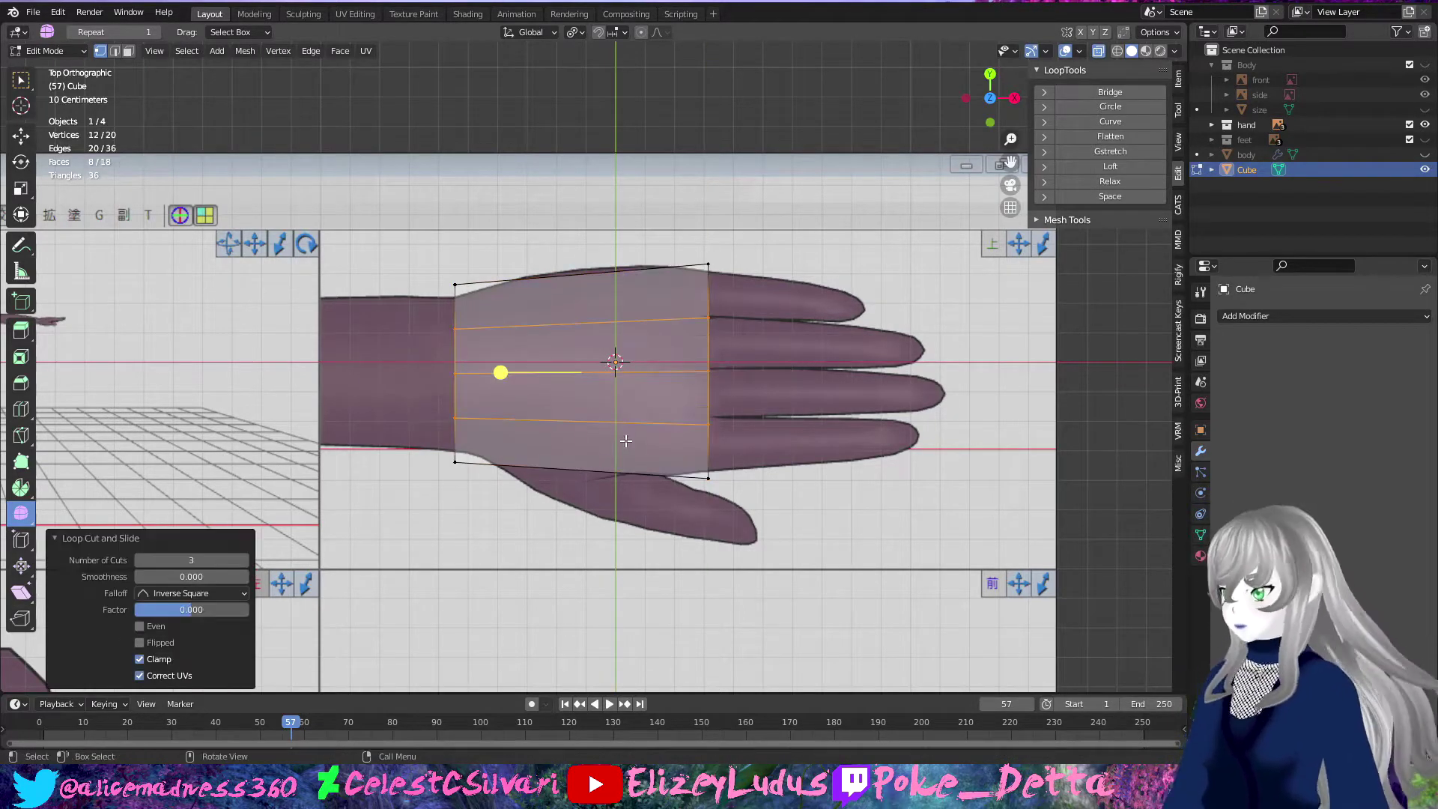
pyautogui.press('s')
pyautogui.press('y')
pyautogui.click(674, 497)
# Step: Set the pivot to Active Element and the transform orientation to Normal
pyautogui.moveTo(674, 497); pyautogui.dragTo(743, 321, button='middle')
pyautogui.hotkey('ctrl', 'z')
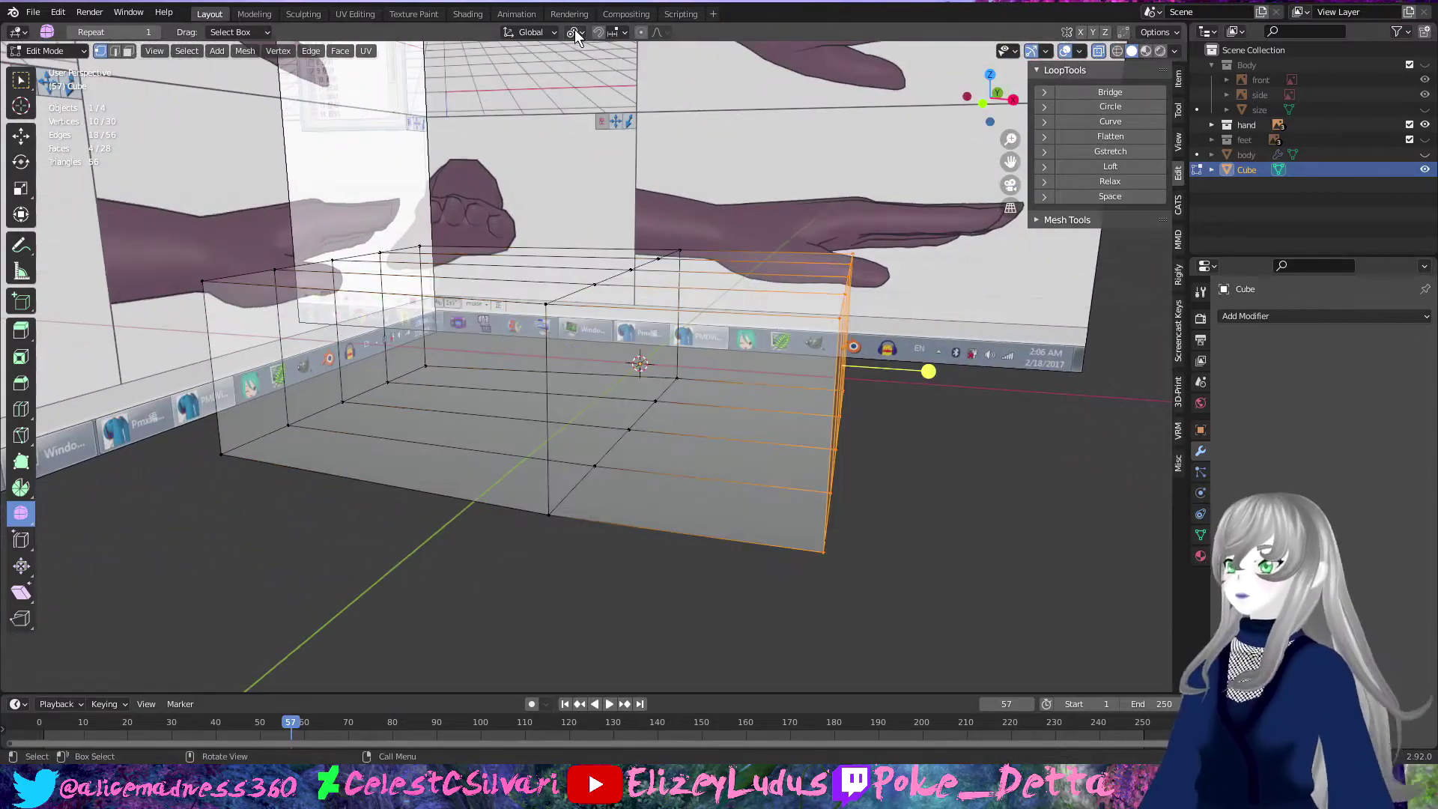
pyautogui.click(645, 83)
pyautogui.moveTo(646, 84); pyautogui.dragTo(358, 213, button='middle')
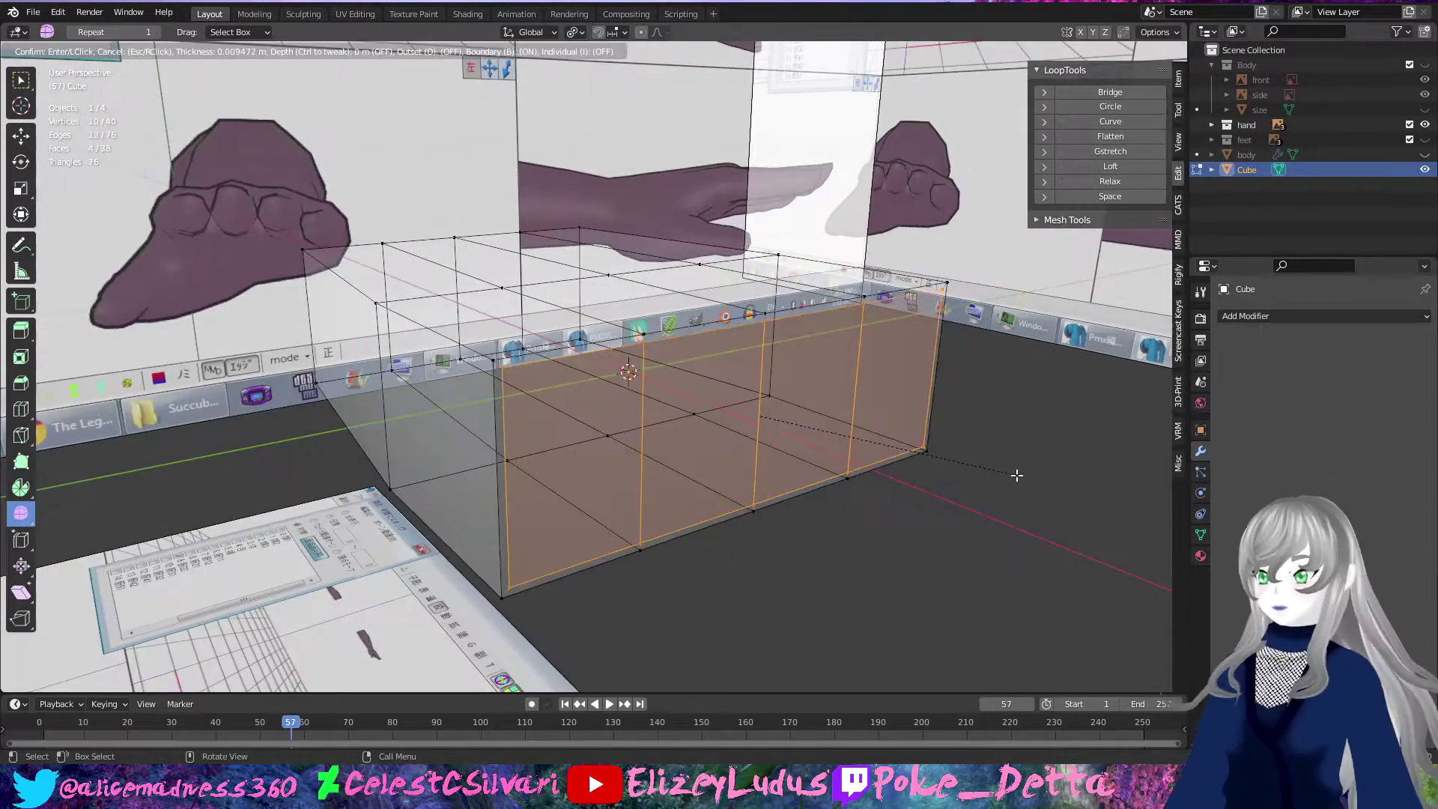
pyautogui.click(576, 33)
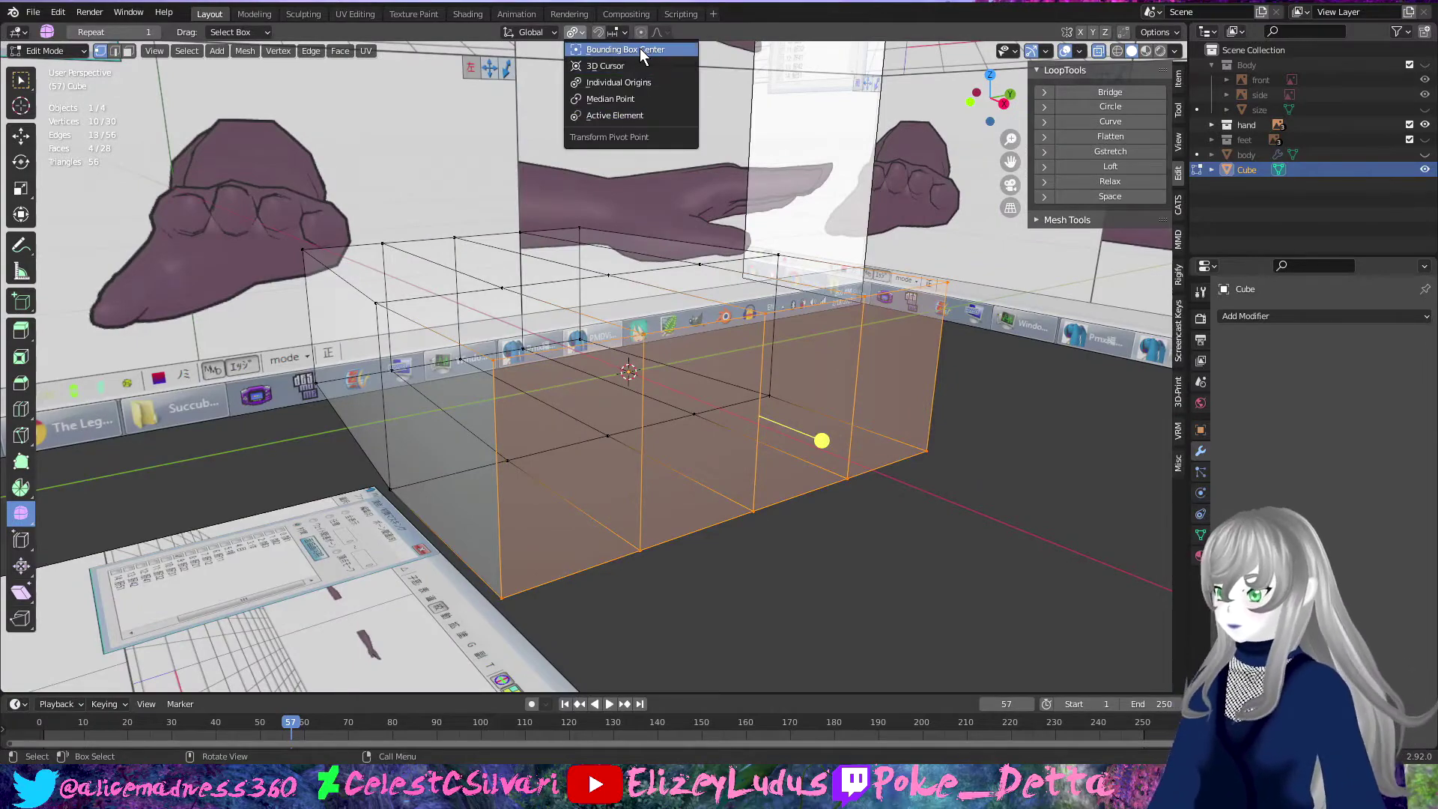
pyautogui.click(623, 115)
pyautogui.click(550, 36)
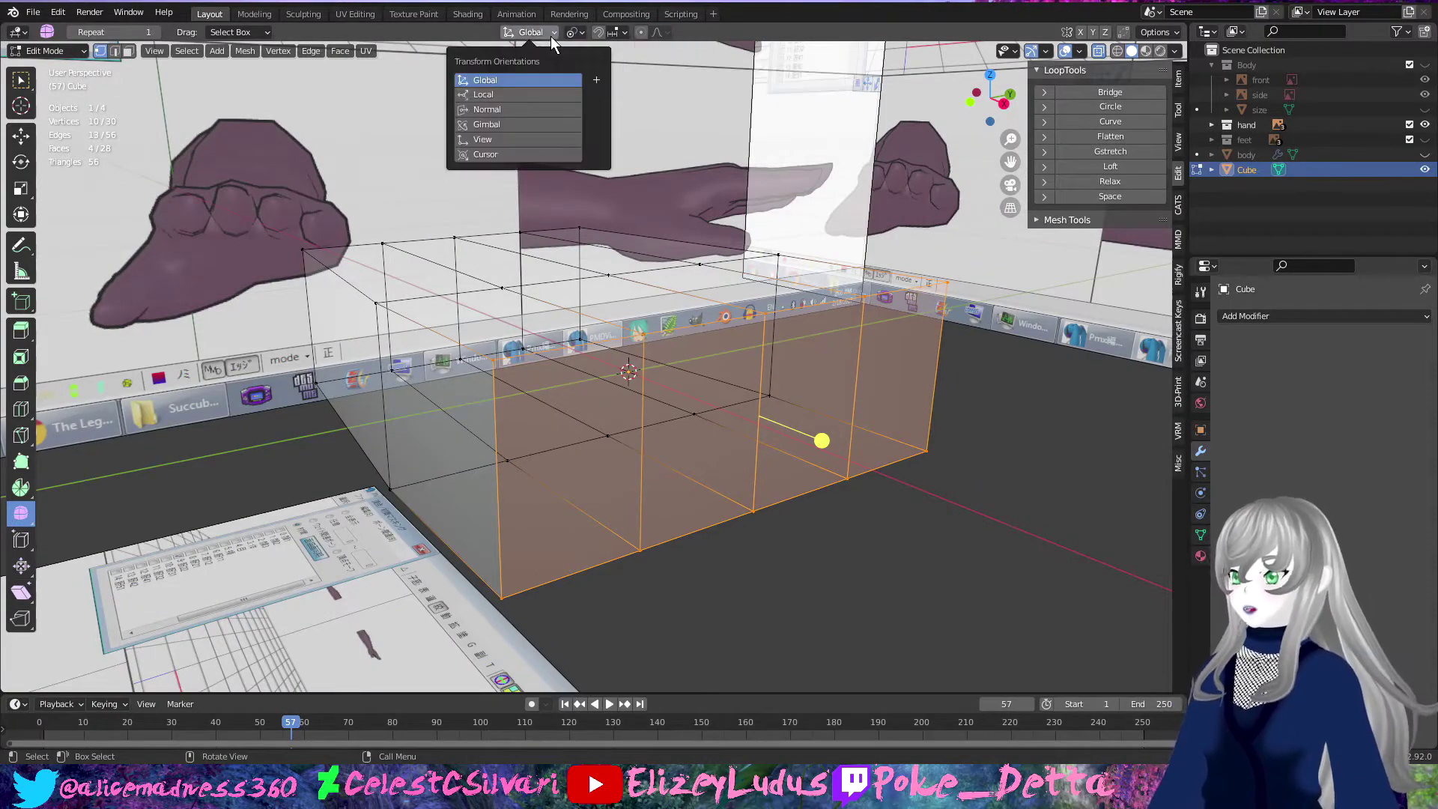
pyautogui.click(522, 110)
# Step: Shrink the finger-end faces so the palm block tapers, then restore Global orientation
pyautogui.moveTo(610, 504); pyautogui.dragTo(721, 455, button='middle')
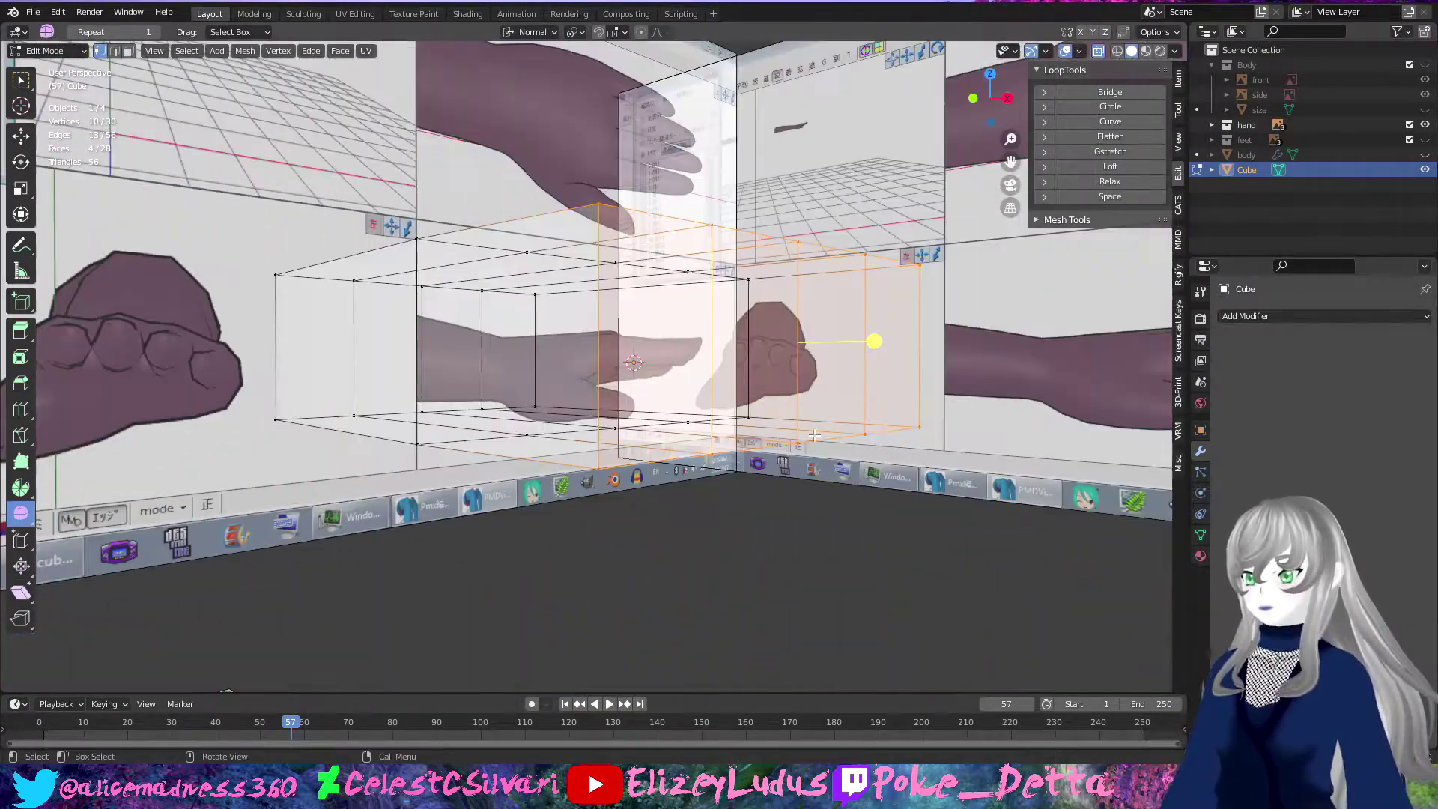
pyautogui.press('s')
pyautogui.click(800, 352)
pyautogui.click(532, 32)
pyautogui.click(522, 79)
pyautogui.moveTo(674, 375)
pyautogui.mouseDown(button='middle')
pyautogui.moveTo(963, 507)
pyautogui.moveTo(321, 486)
pyautogui.moveTo(575, 433)
pyautogui.mouseUp(button='middle')
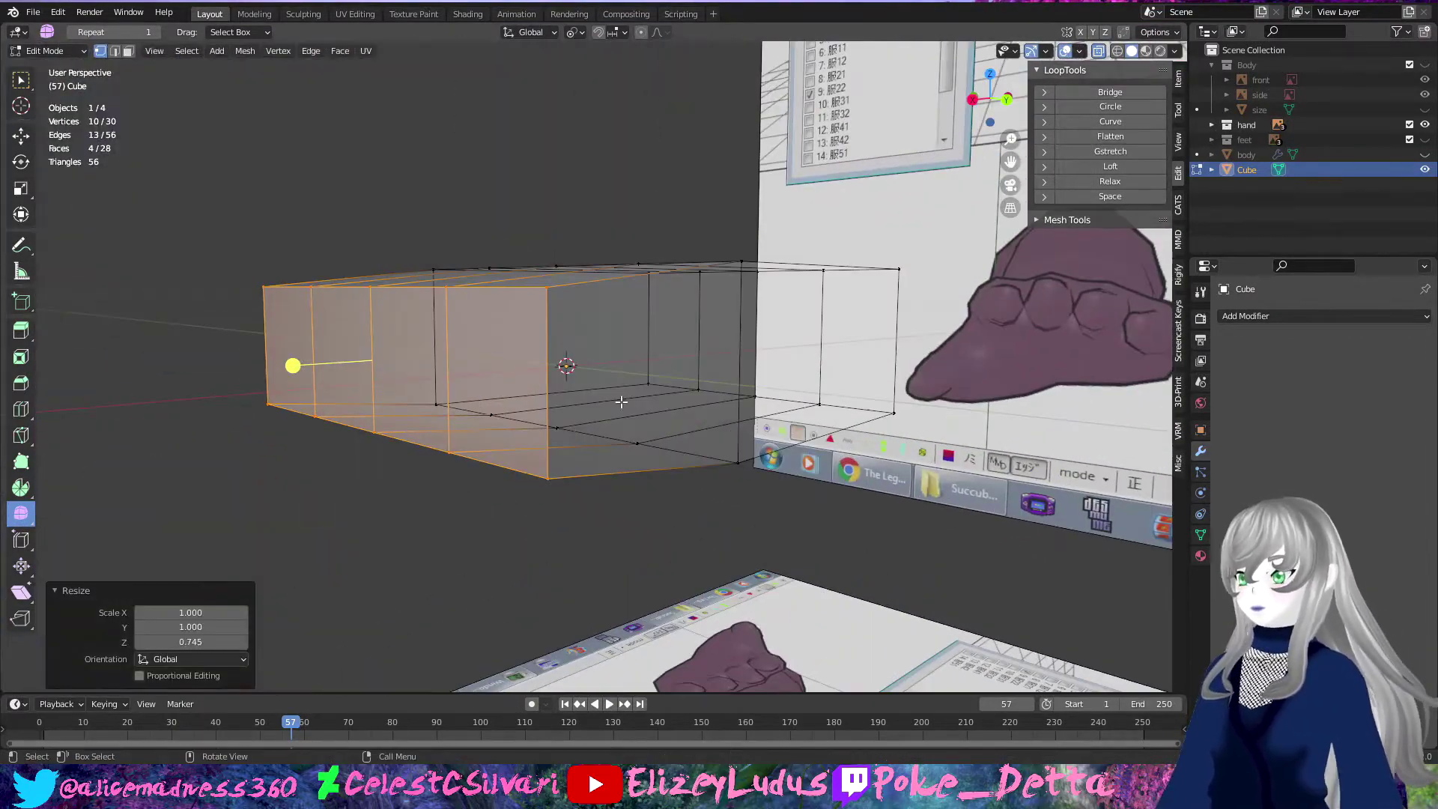
# Step: Add a loop cut, duplicate the faces into a strip, and isolate it in local view
pyautogui.click(530, 378)
pyautogui.moveTo(530, 379)
pyautogui.mouseDown(button='middle')
pyautogui.moveTo(359, 404)
pyautogui.moveTo(354, 549)
pyautogui.moveTo(440, 472)
pyautogui.mouseUp(button='middle')
pyautogui.hotkey('shift', 'd')
pyautogui.click(360, 404)
pyautogui.press('h')
pyautogui.press('KP_Divide')
# Step: Split the strip's vertical edge loops apart and select the whole strip
pyautogui.keyDown('alt'); pyautogui.click(472, 404); pyautogui.keyUp('alt')
pyautogui.hotkey('alt', 'm')
pyautogui.click(510, 604)
pyautogui.keyDown('alt'); pyautogui.click(633, 442); pyautogui.keyUp('alt')
pyautogui.hotkey('alt', 'm')
pyautogui.moveTo(792, 388); pyautogui.dragTo(146, 234, button='middle')
pyautogui.moveTo(146, 233); pyautogui.dragTo(1119, 580)
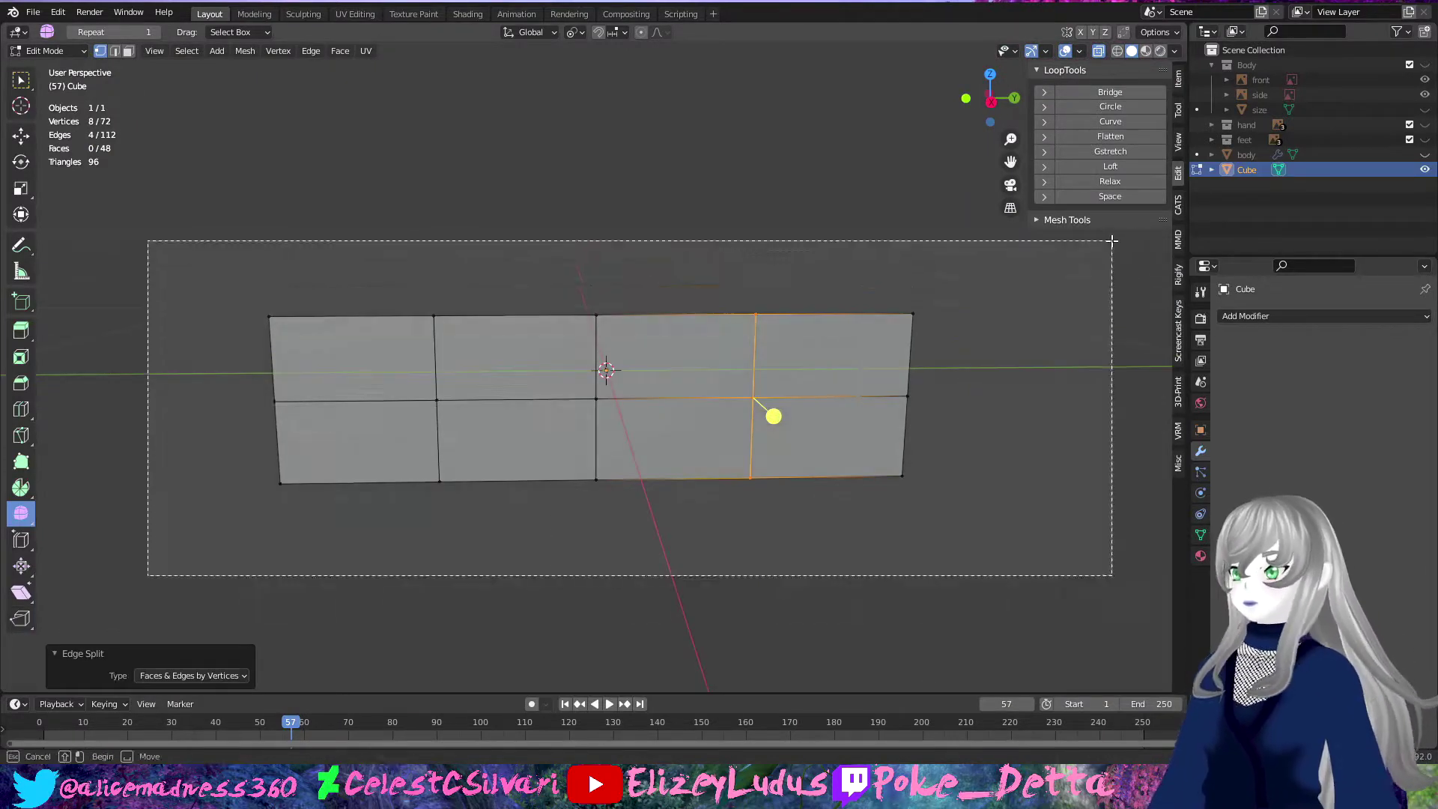
# Step: Toggle the transform orientation to Local and back to Global
pyautogui.click(531, 31)
pyautogui.click(499, 93)
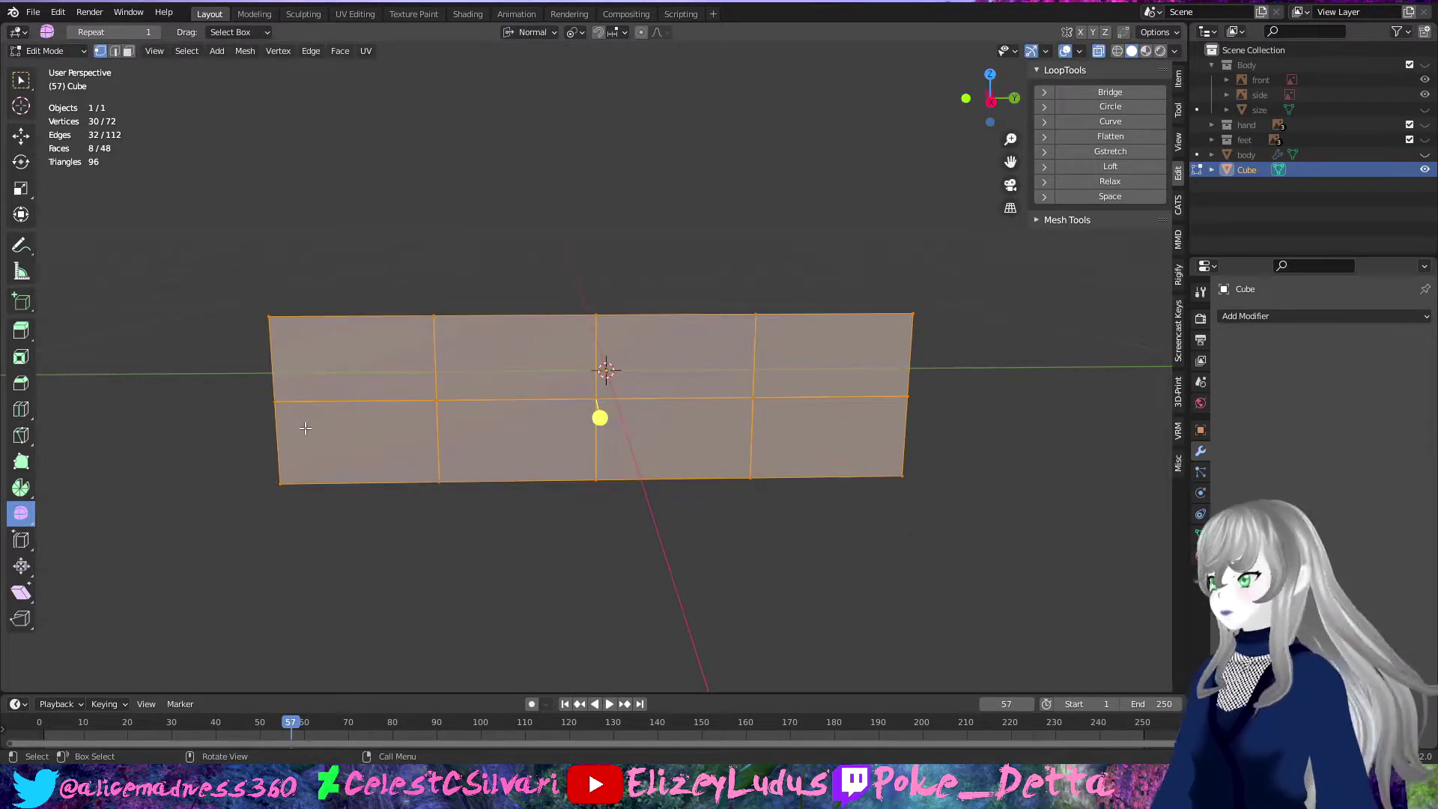
pyautogui.click(617, 33)
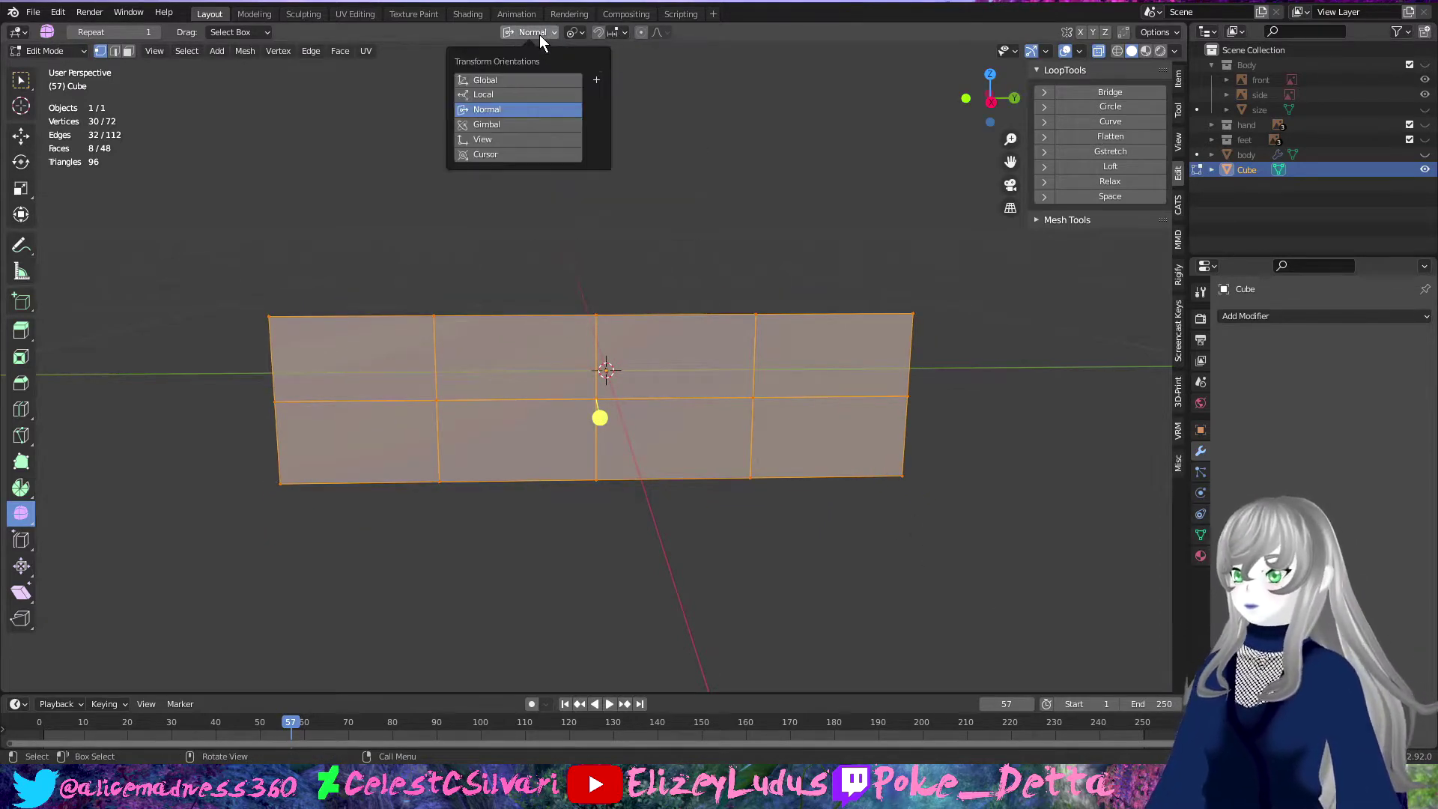
pyautogui.click(515, 78)
# Step: Try shrinking the left and middle columns individually, then undo those changes
pyautogui.hotkey('alt', 'a')
pyautogui.press('l')
pyautogui.press('s')
pyautogui.click(599, 588)
pyautogui.press('l')
pyautogui.press('l')
pyautogui.press('s')
pyautogui.click(704, 565)
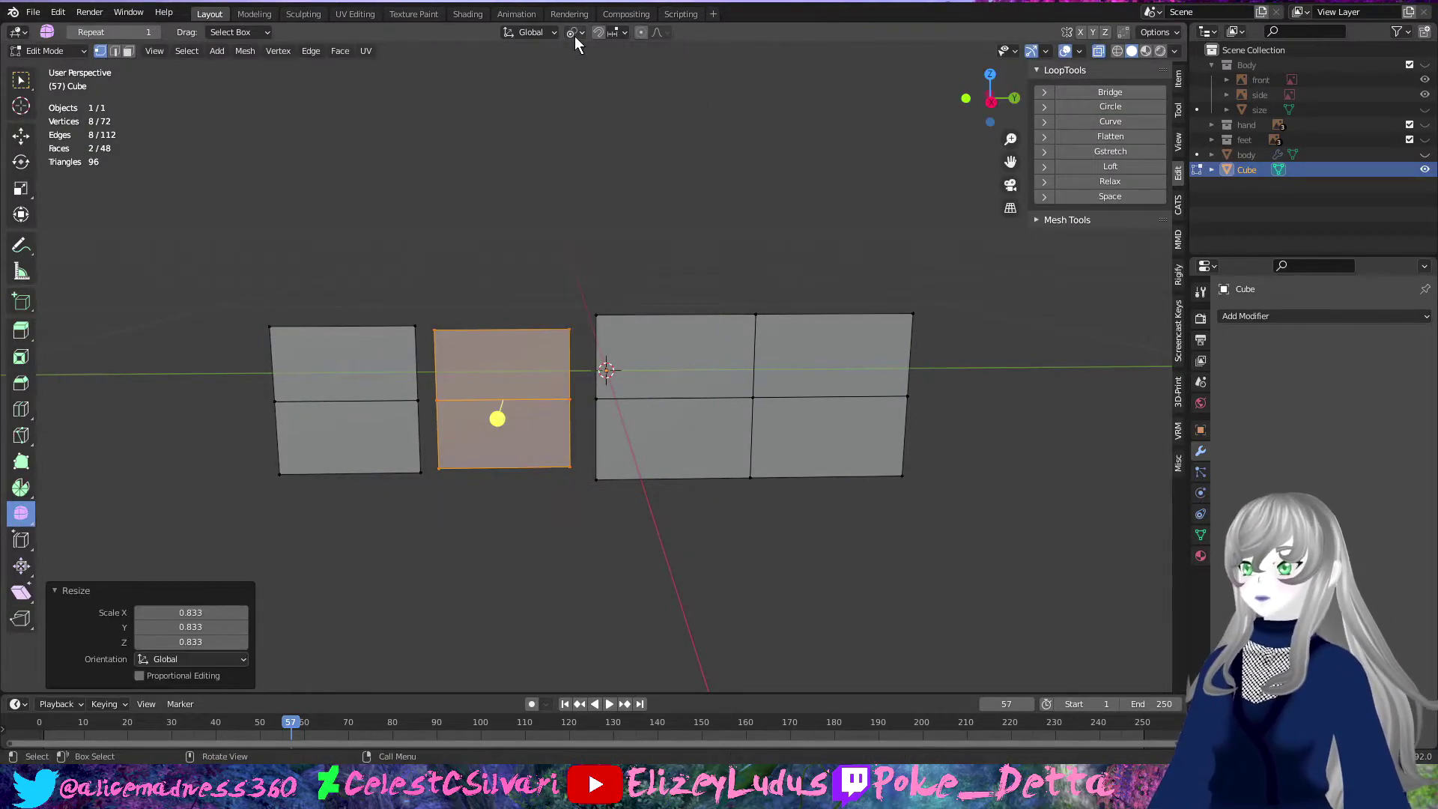
pyautogui.click(573, 33)
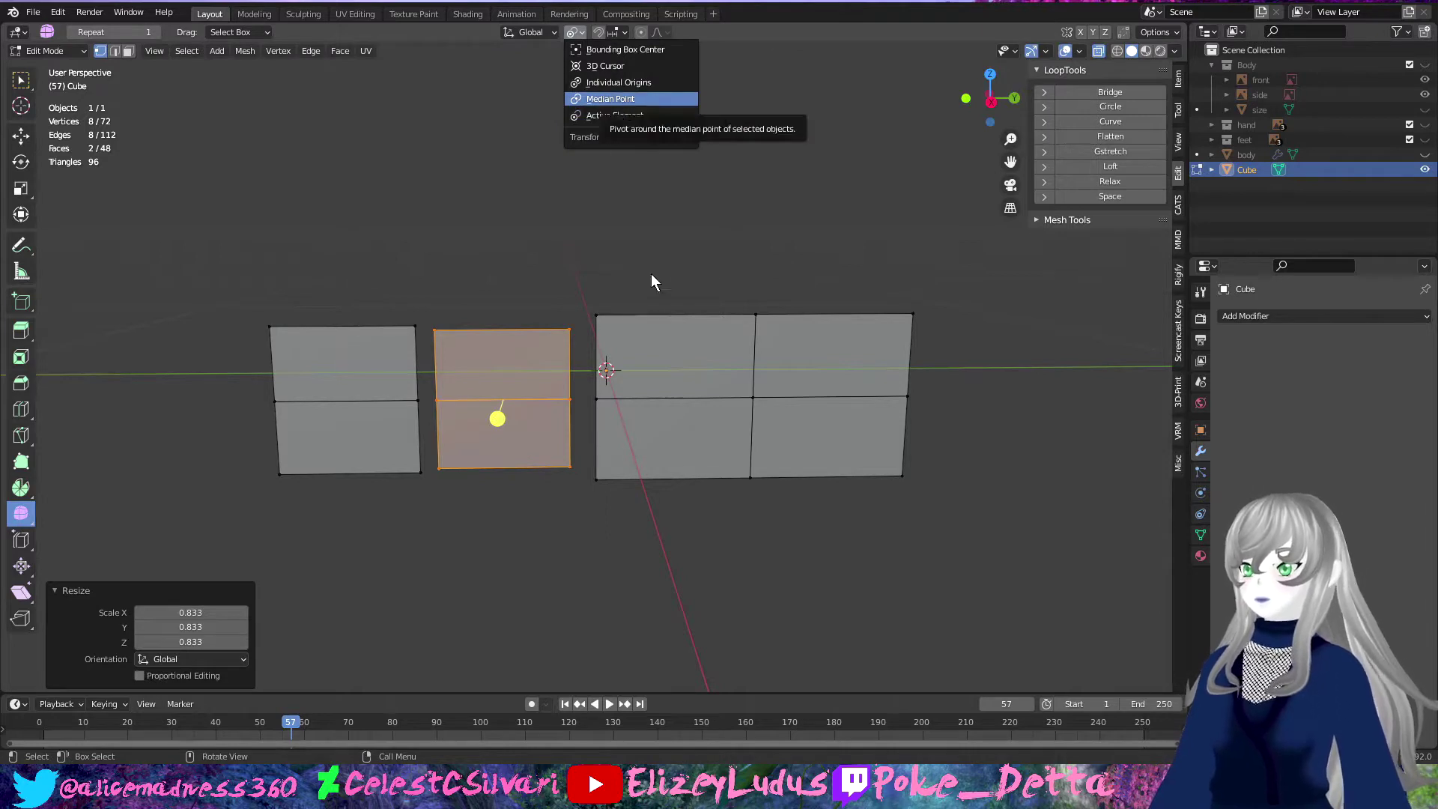
pyautogui.click(631, 115)
pyautogui.hotkey('ctrl', 'z')
pyautogui.moveTo(600, 231); pyautogui.dragTo(561, 320, button='middle')
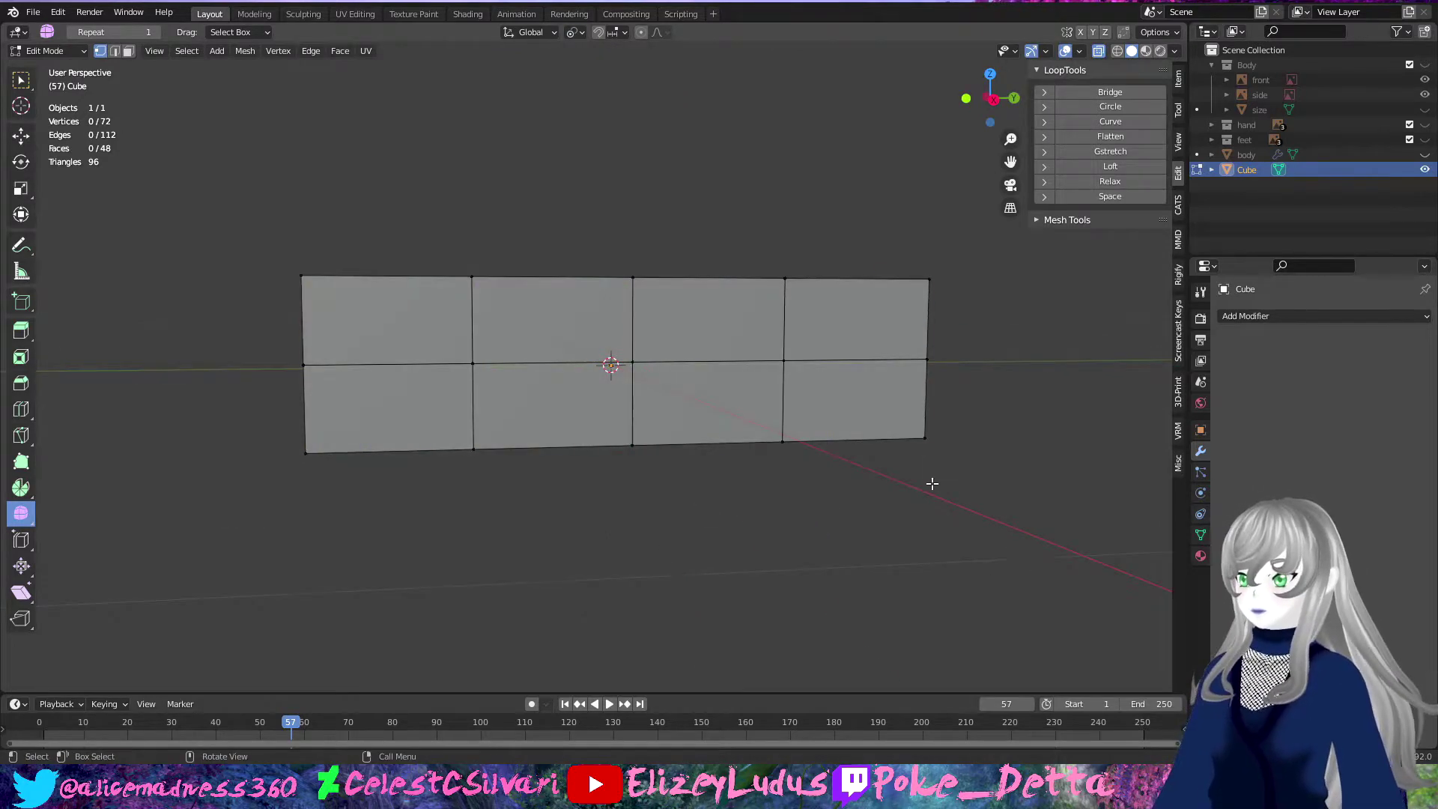
pyautogui.hotkey('ctrl', 'z')
pyautogui.hotkey('ctrl', 'z')
pyautogui.hotkey('ctrl', 'z')
# Step: Split the strip's vertical edges into four separate pieces and smooth them into rounded hexagons
pyautogui.moveTo(648, 365); pyautogui.dragTo(314, 379, button='middle')
pyautogui.moveTo(353, 224); pyautogui.dragTo(534, 539)
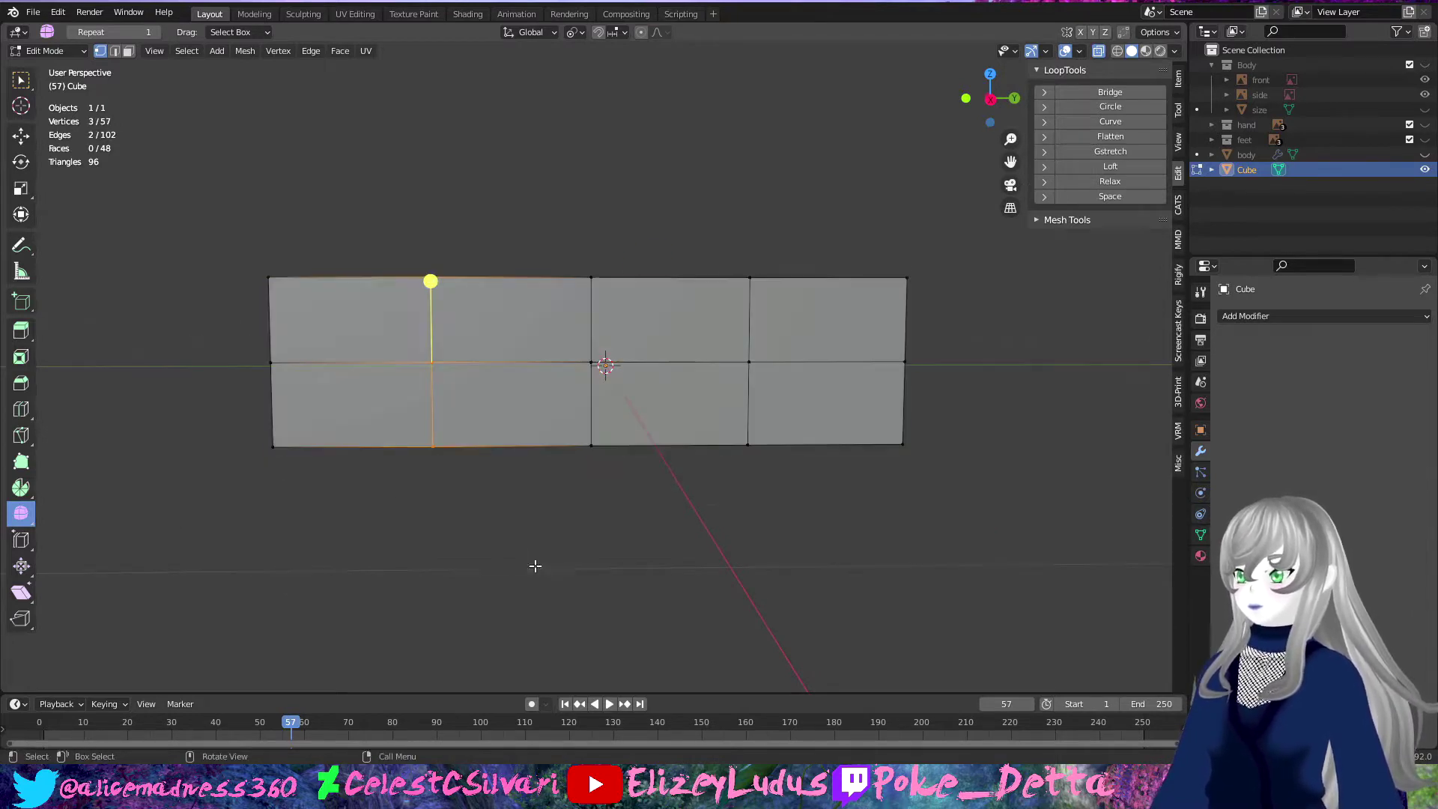
pyautogui.click(469, 510)
pyautogui.hotkey('alt', 'm')
pyautogui.click(629, 541)
pyautogui.hotkey('alt', 'm')
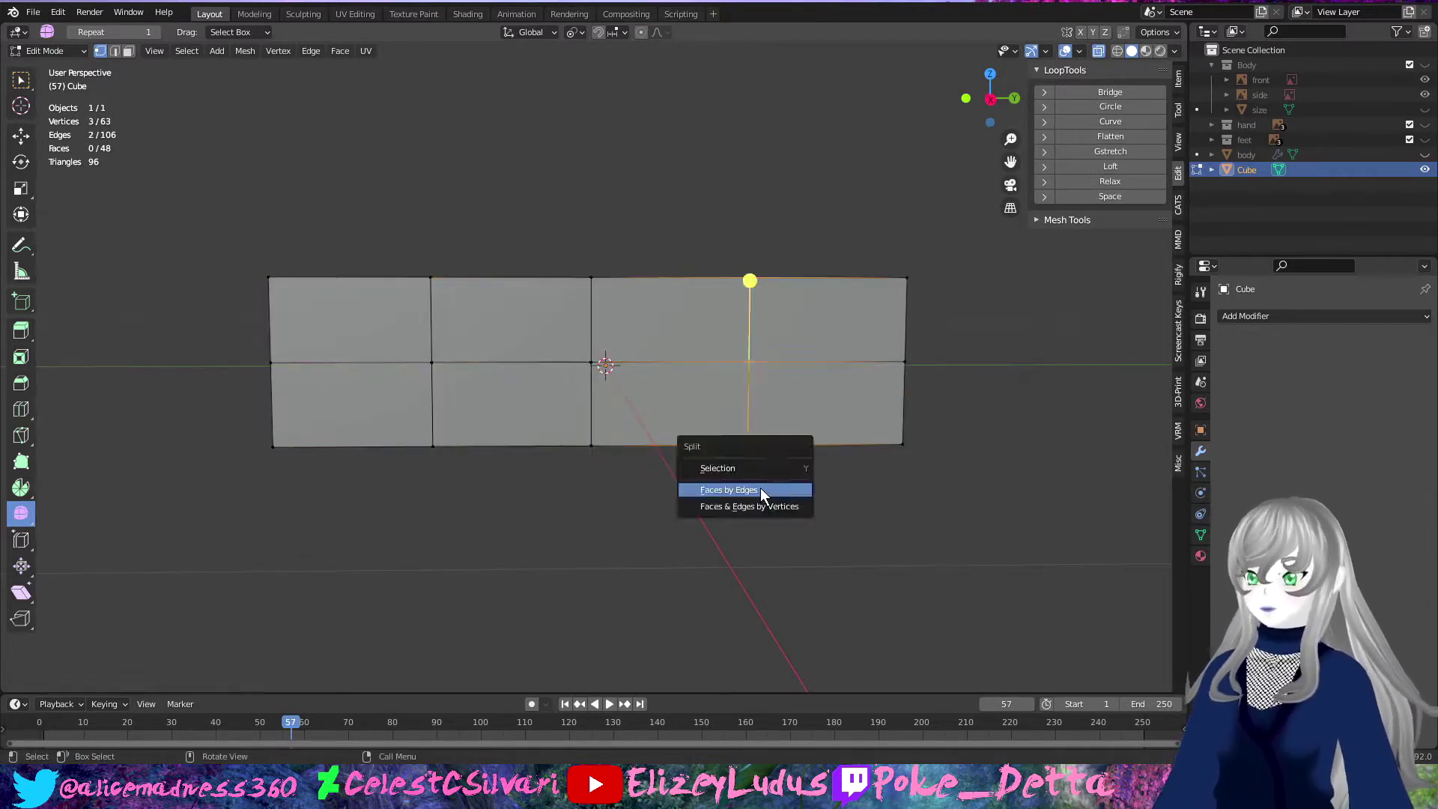
pyautogui.click(761, 488)
pyautogui.press('a')
pyautogui.moveTo(571, 380); pyautogui.dragTo(835, 496)
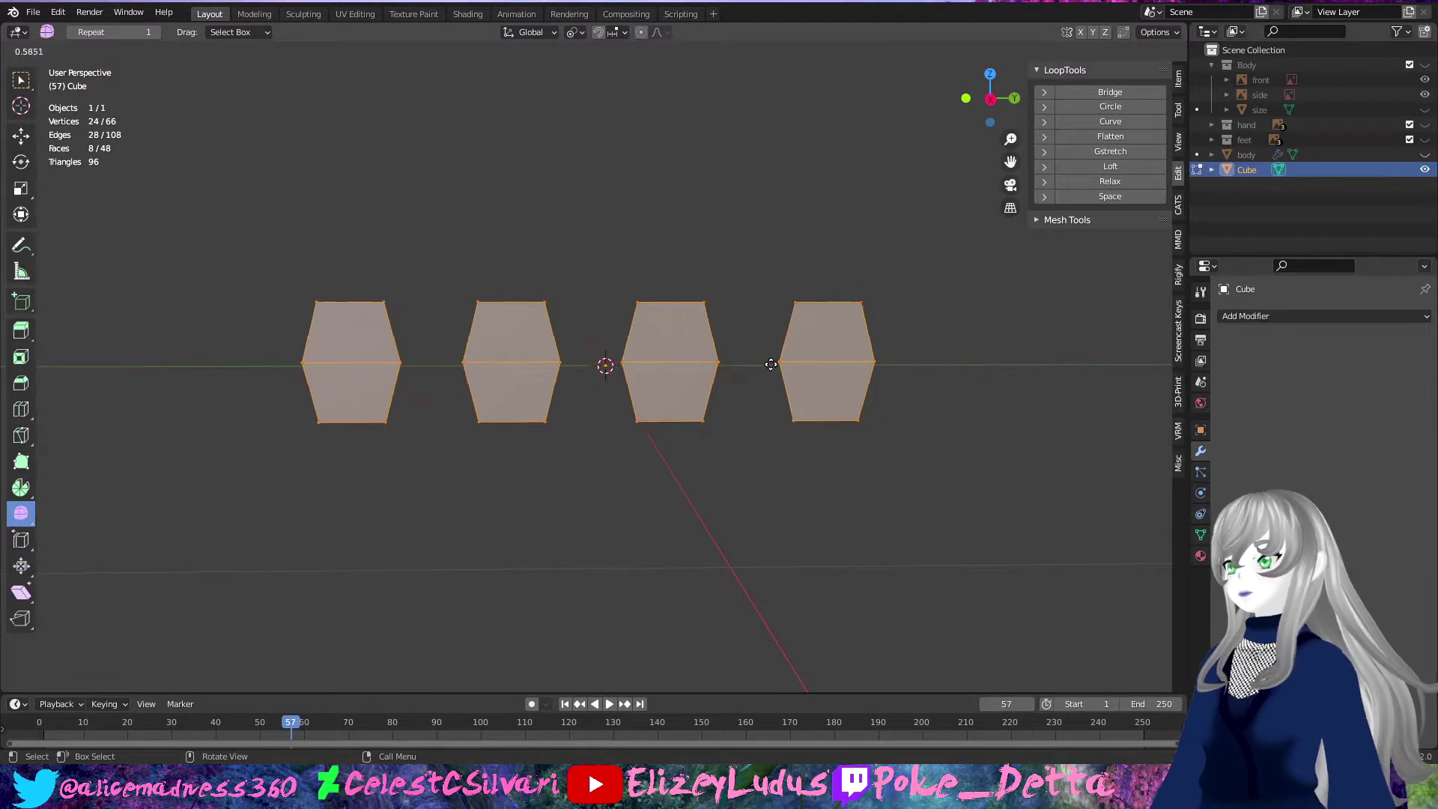
# Step: Offset the hexagons along their normals with shrink/fatten and save the file
pyautogui.click(575, 31)
pyautogui.moveTo(792, 358)
pyautogui.mouseDown(button='middle')
pyautogui.moveTo(299, 299)
pyautogui.moveTo(754, 567)
pyautogui.mouseUp(button='middle')
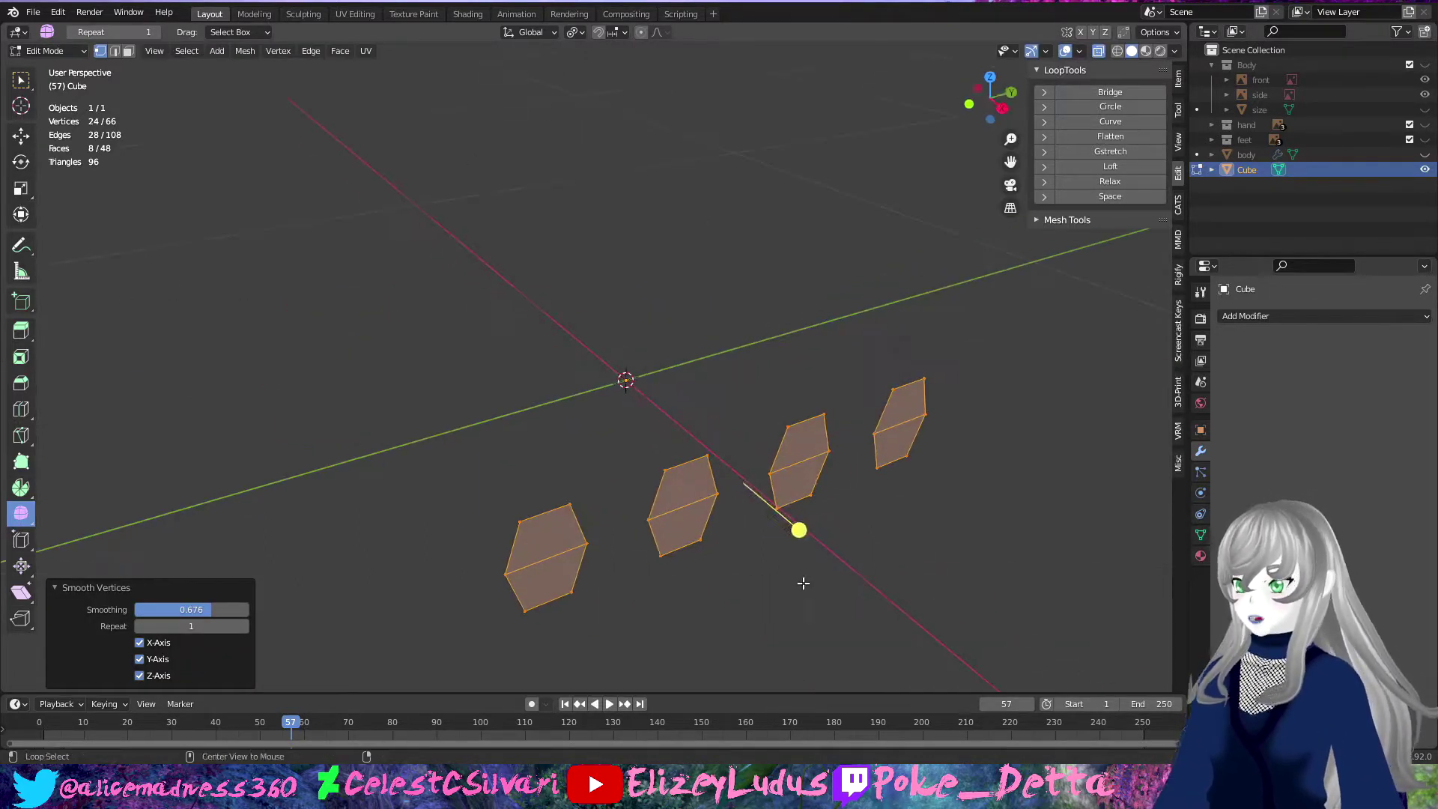
pyautogui.click(531, 32)
pyautogui.hotkey('alt', 's')
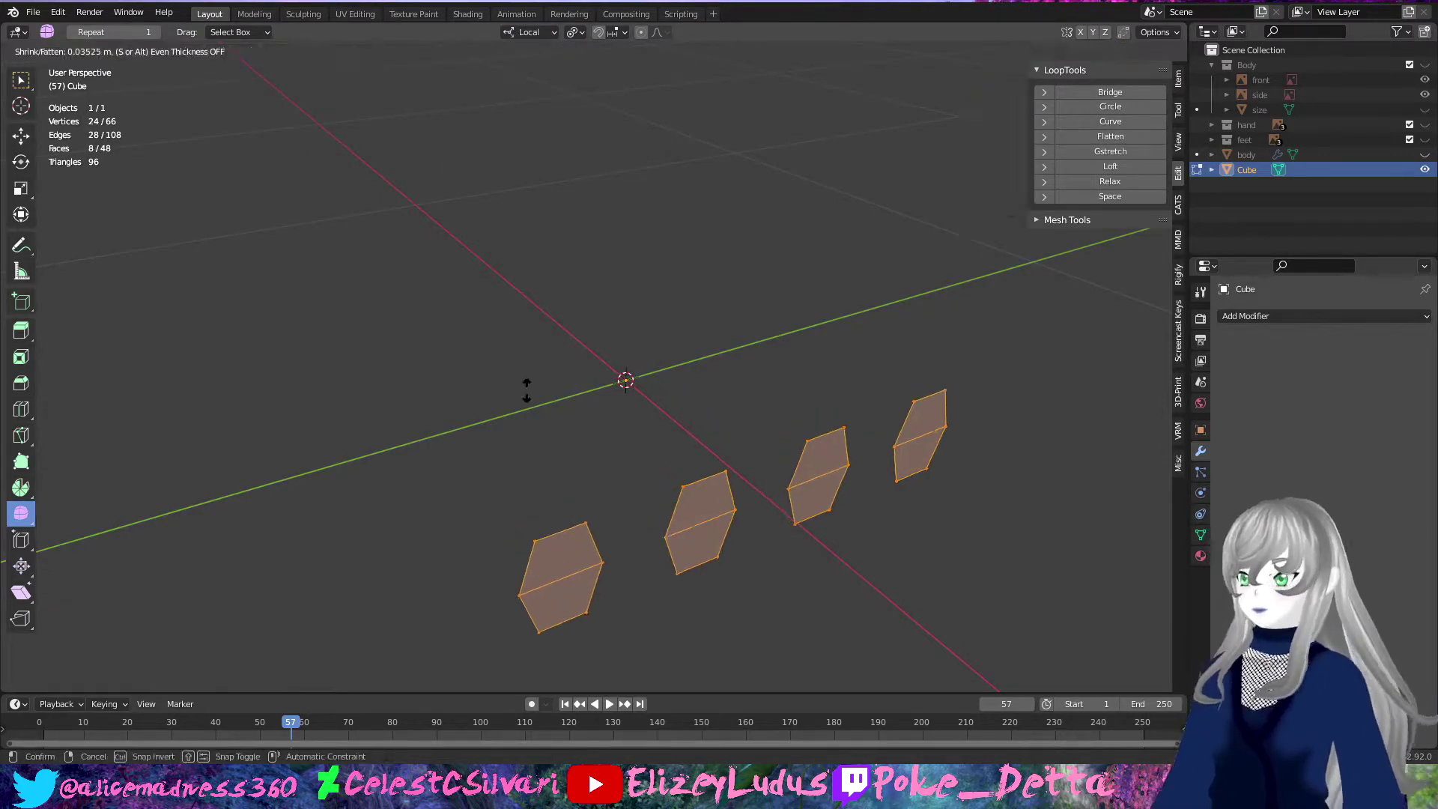
pyautogui.click(611, 443)
pyautogui.hotkey('ctrl', 's')
# Step: Set orientation to Normal and pivot to Active Element, then switch orientation to Local
pyautogui.click(531, 31)
pyautogui.click(528, 81)
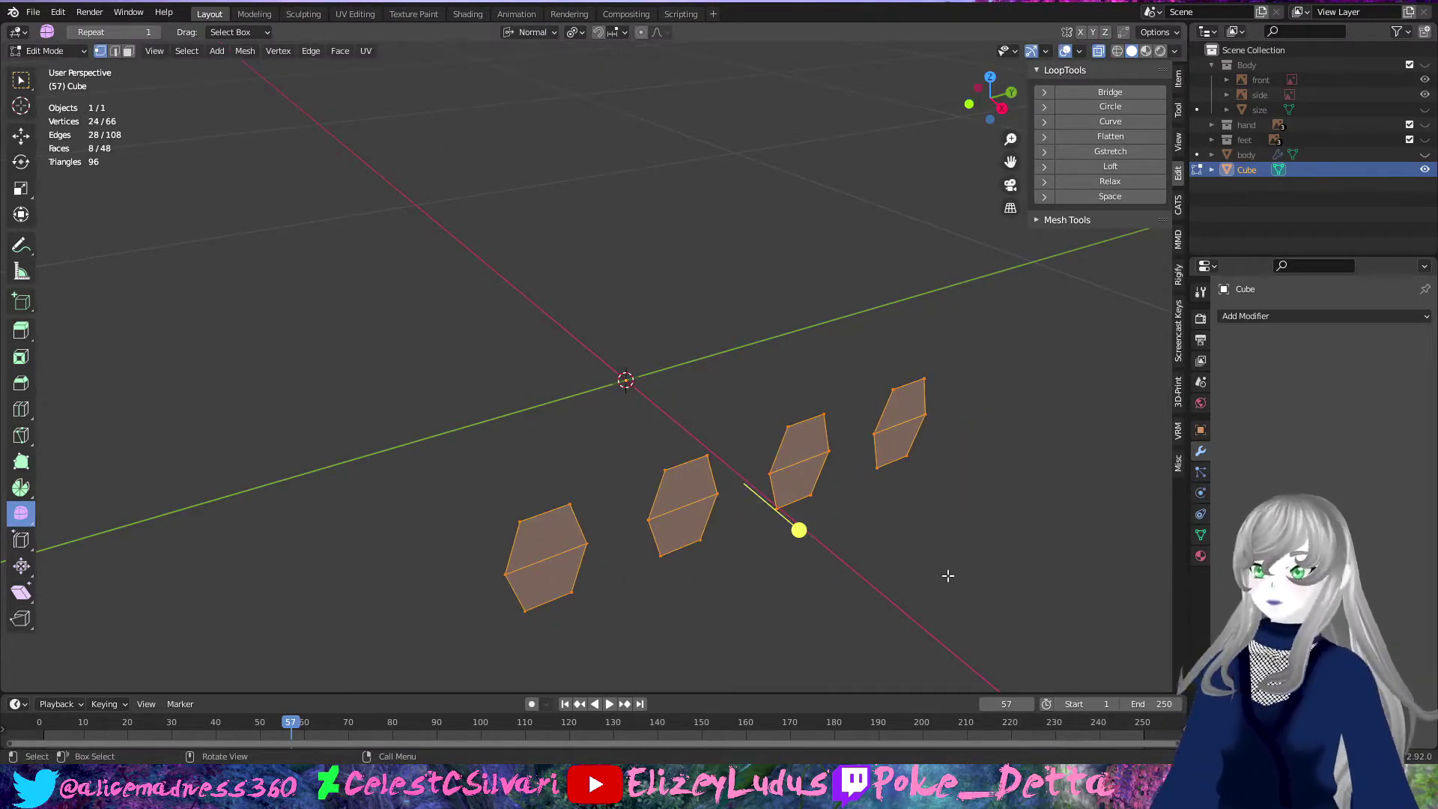
pyautogui.click(575, 31)
pyautogui.click(614, 115)
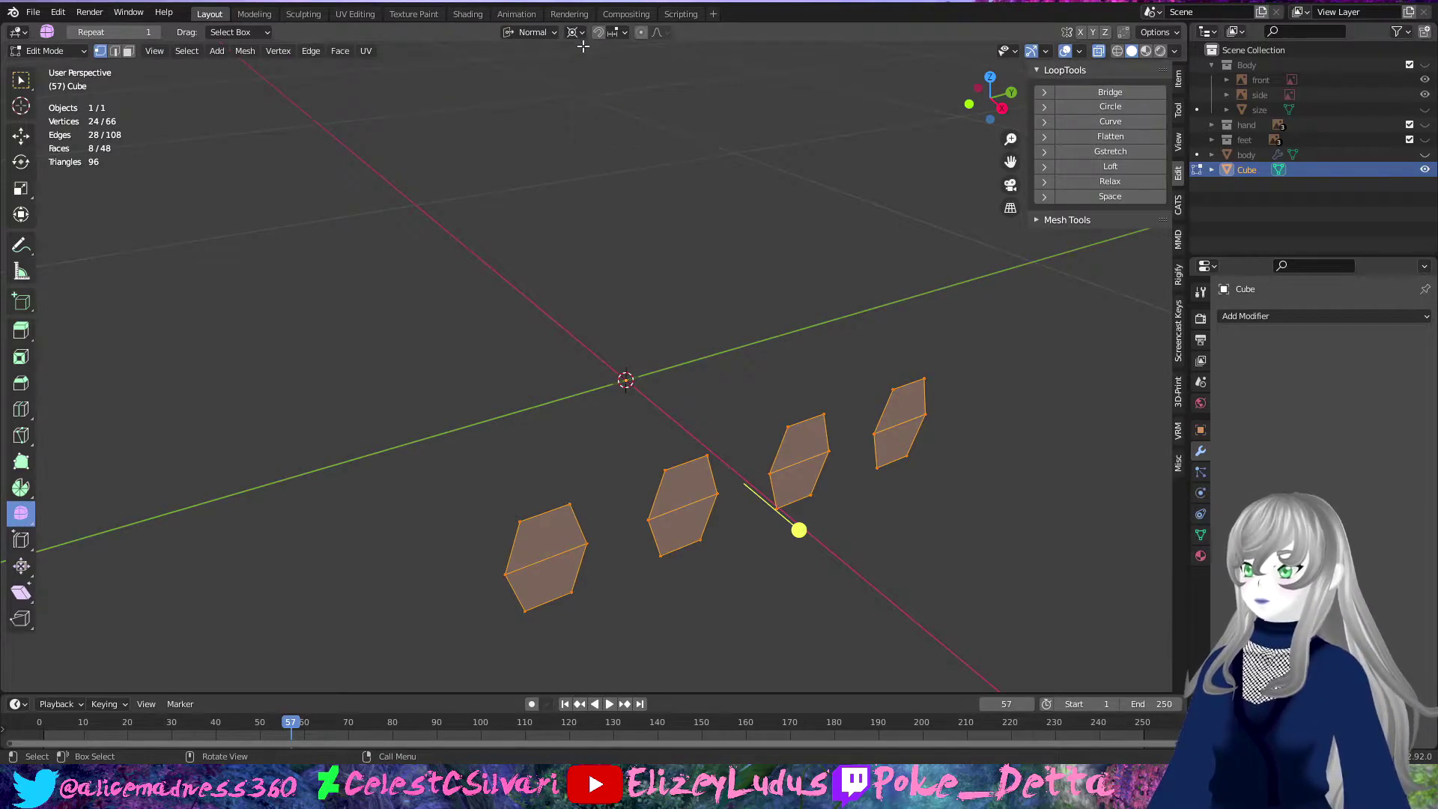
pyautogui.moveTo(177, 273)
pyautogui.mouseDown(button='middle')
pyautogui.moveTo(397, 527)
pyautogui.moveTo(797, 577)
pyautogui.mouseUp(button='middle')
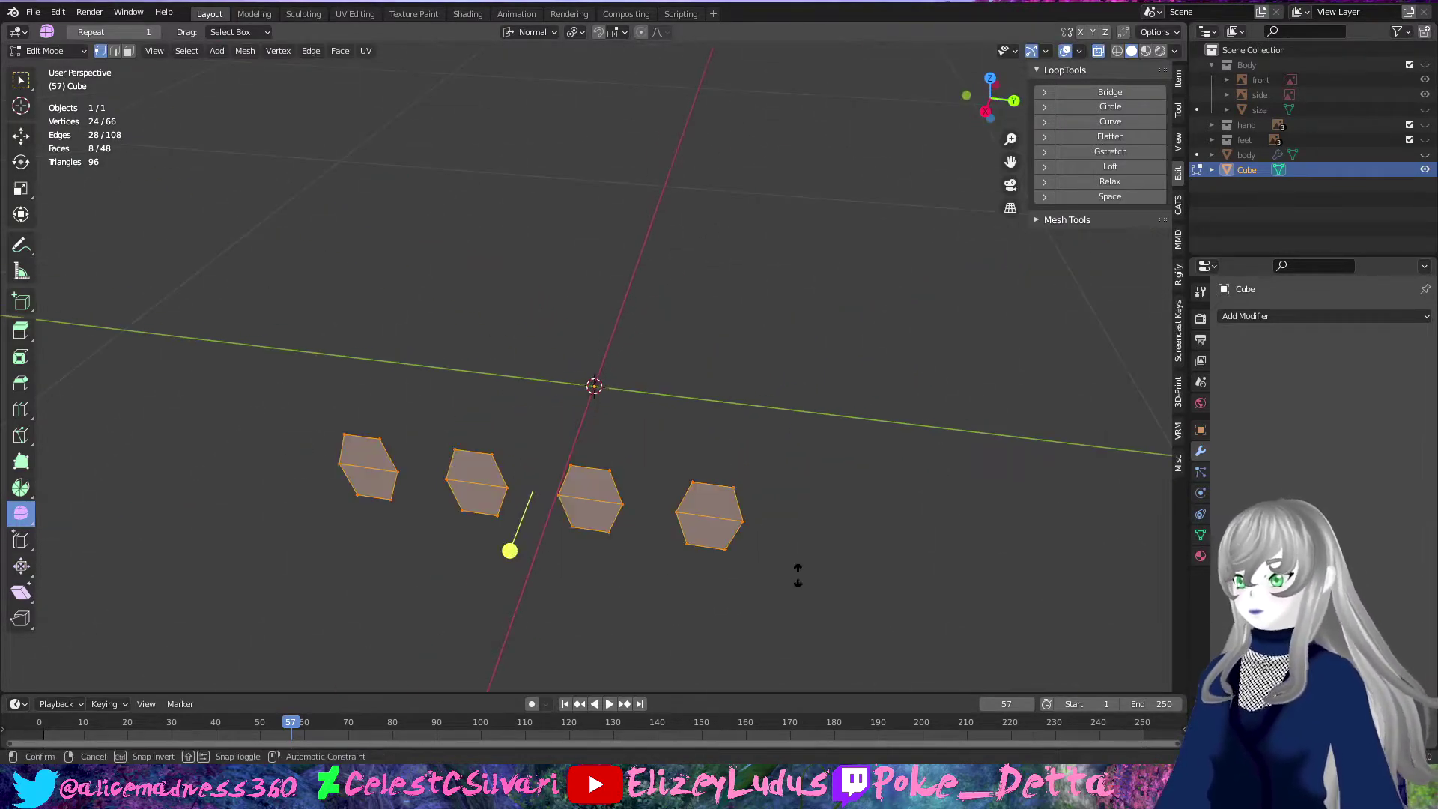
pyautogui.click(479, 82)
pyautogui.click(520, 95)
pyautogui.click(572, 32)
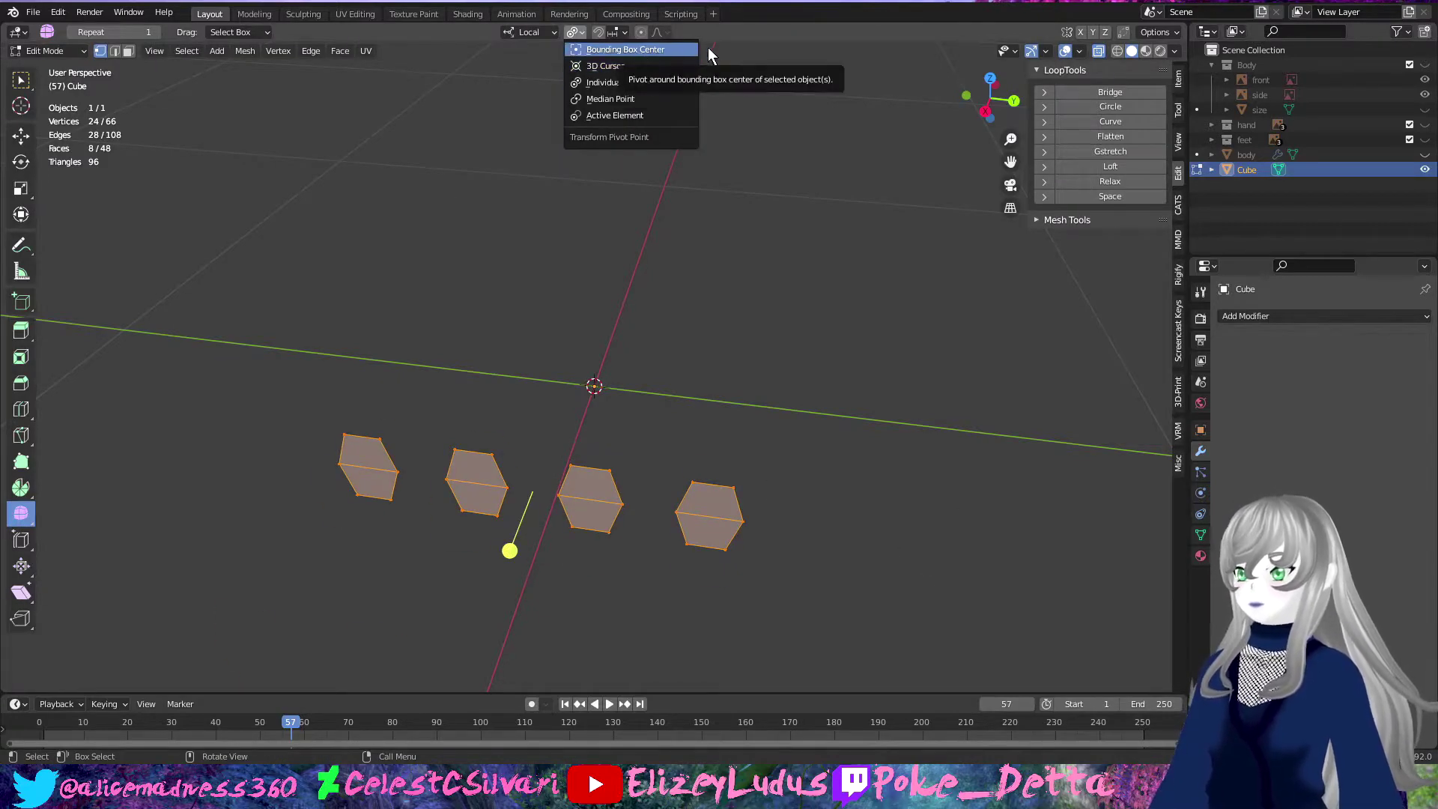
# Step: Reveal the hidden palm block, switch to top view, and enable proportional editing
pyautogui.hotkey('alt', 'h')
pyautogui.moveTo(318, 427); pyautogui.dragTo(443, 375, button='middle')
pyautogui.click(616, 432)
pyautogui.press('KP_1')
pyautogui.press('KP_7')
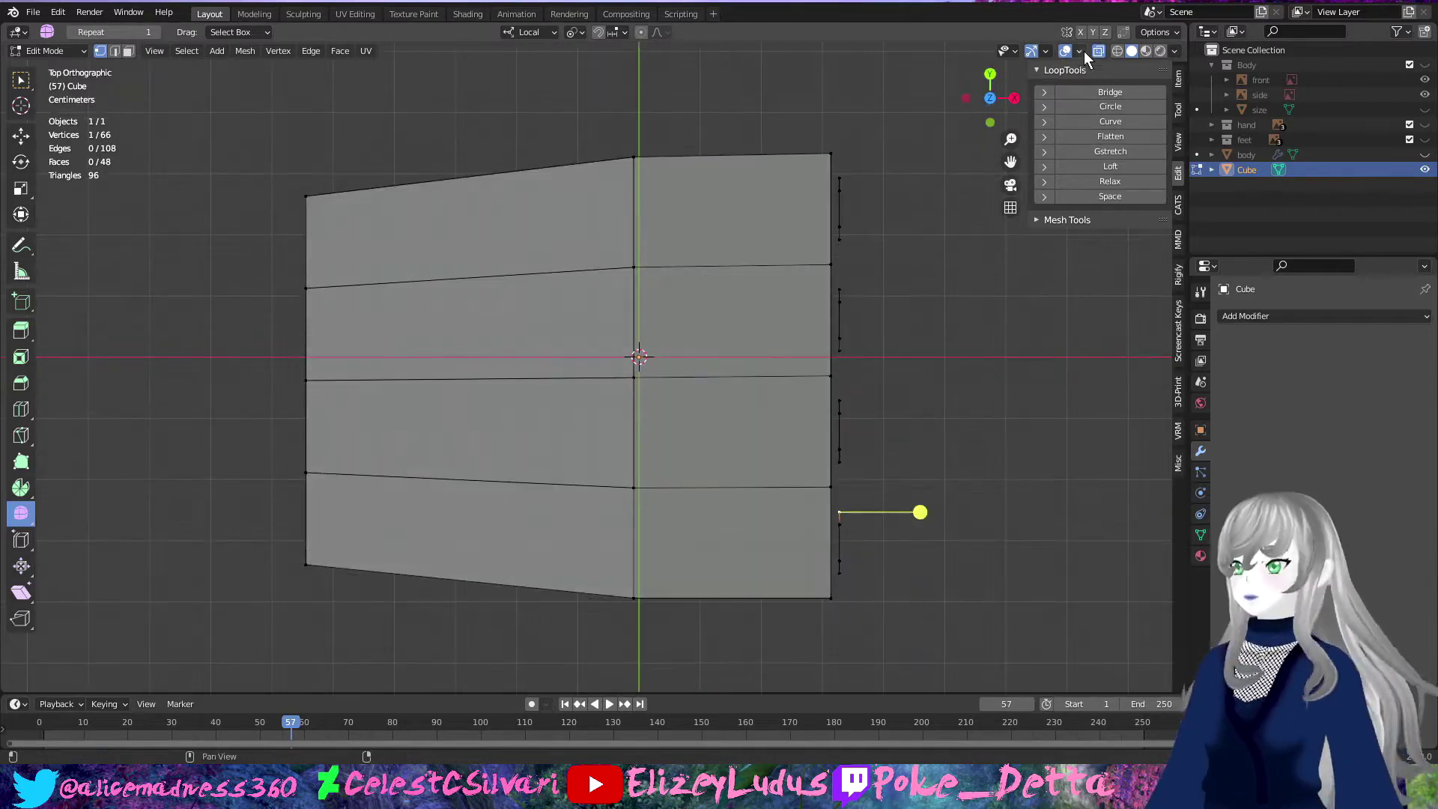
pyautogui.press('o')
# Step: Push the palm's right-end vertex column 0.073 m outward along X with proportional falloff
pyautogui.keyDown('shift'); pyautogui.moveTo(705, 264); pyautogui.dragTo(488, 264, button='middle'); pyautogui.keyUp('shift')
pyautogui.moveTo(613, 318)
pyautogui.mouseDown()
pyautogui.moveTo(755, 454)
pyautogui.moveTo(608, 300)
pyautogui.mouseUp()
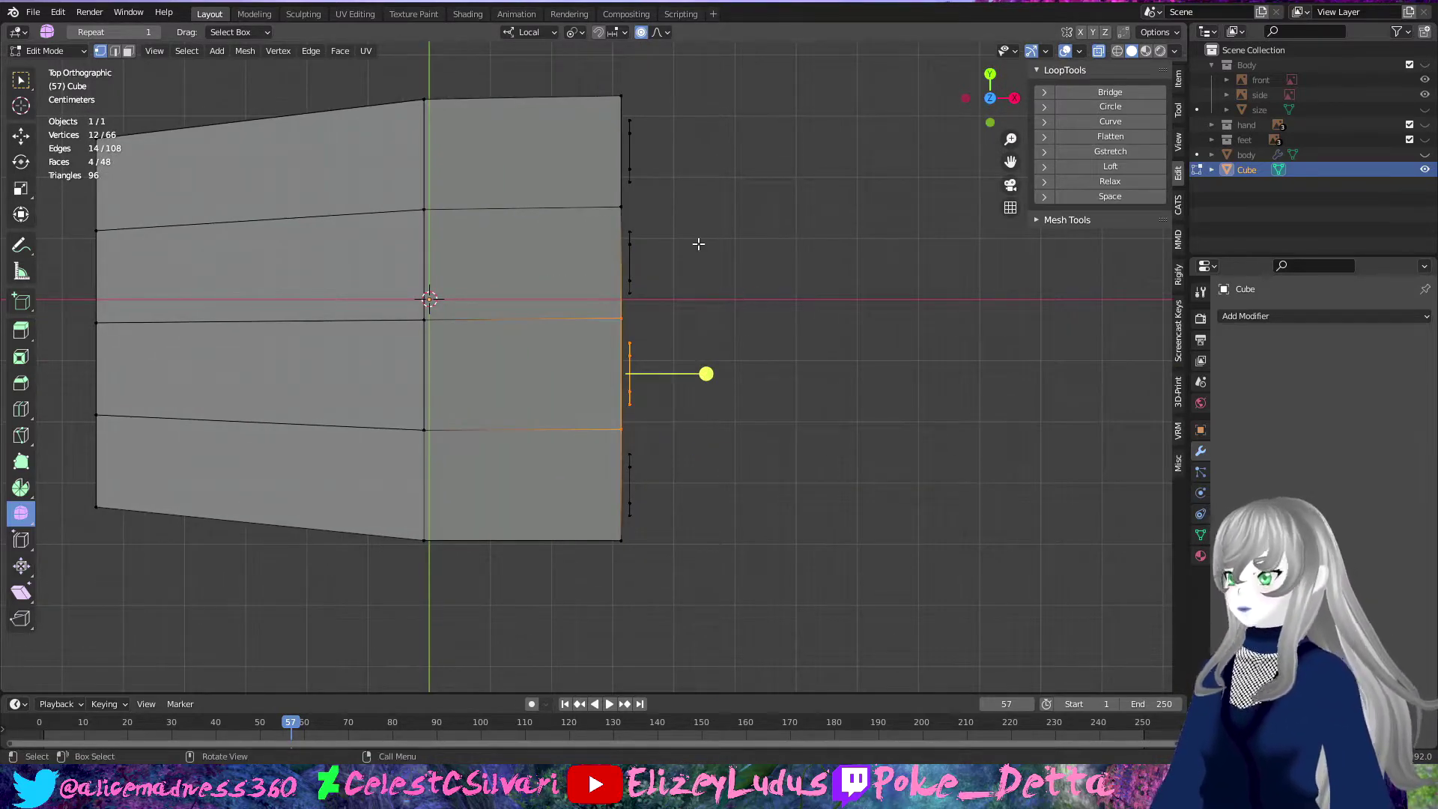
pyautogui.press('g')
pyautogui.press('x')
pyautogui.scroll(-3, 754, 250)
pyautogui.click(751, 352)
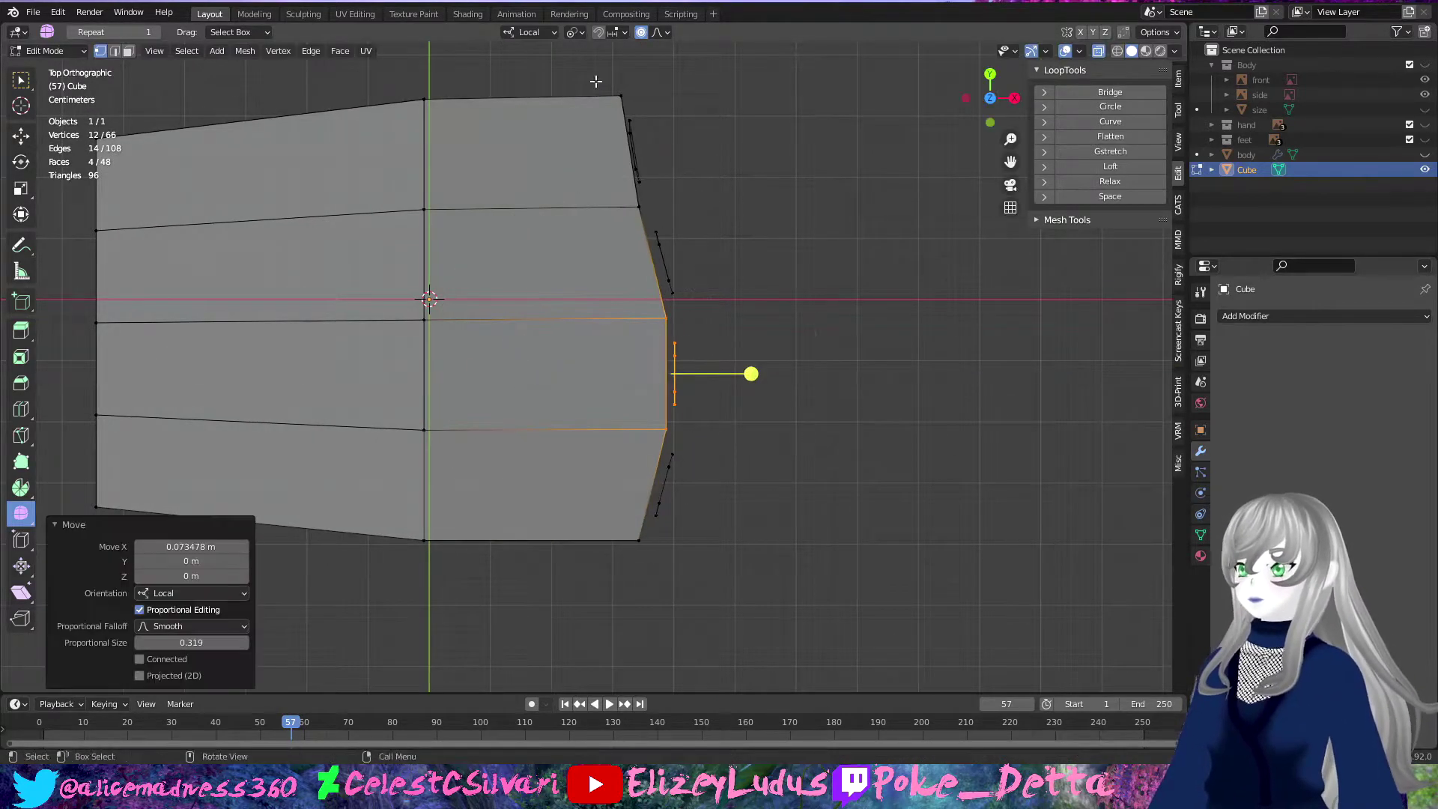
# Step: Move the palm cube's right-end vertices along the X axis
pyautogui.moveTo(659, 75); pyautogui.dragTo(408, 191)
pyautogui.press('g')
pyautogui.press('x')
pyautogui.click(659, 102)
pyautogui.moveTo(578, 141); pyautogui.dragTo(931, 262, button='middle')
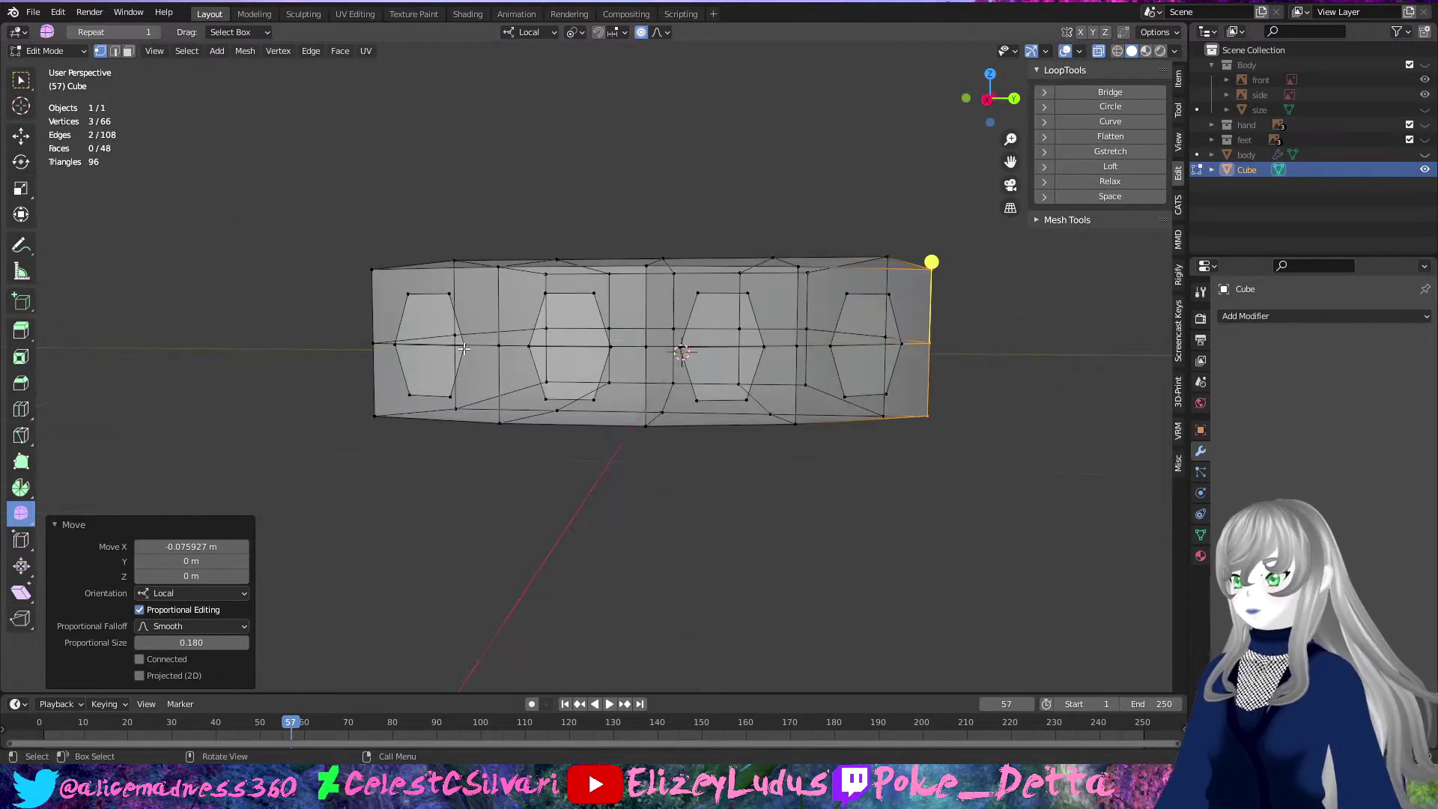
# Step: With proportional editing off and a new pivot point, enlarge the second hexagon
pyautogui.press('l')
pyautogui.click(640, 32)
pyautogui.click(491, 344)
pyautogui.click(547, 345)
pyautogui.hotkey('ctrl', 'l')
pyautogui.click(574, 31)
pyautogui.click(599, 119)
pyautogui.press('s')
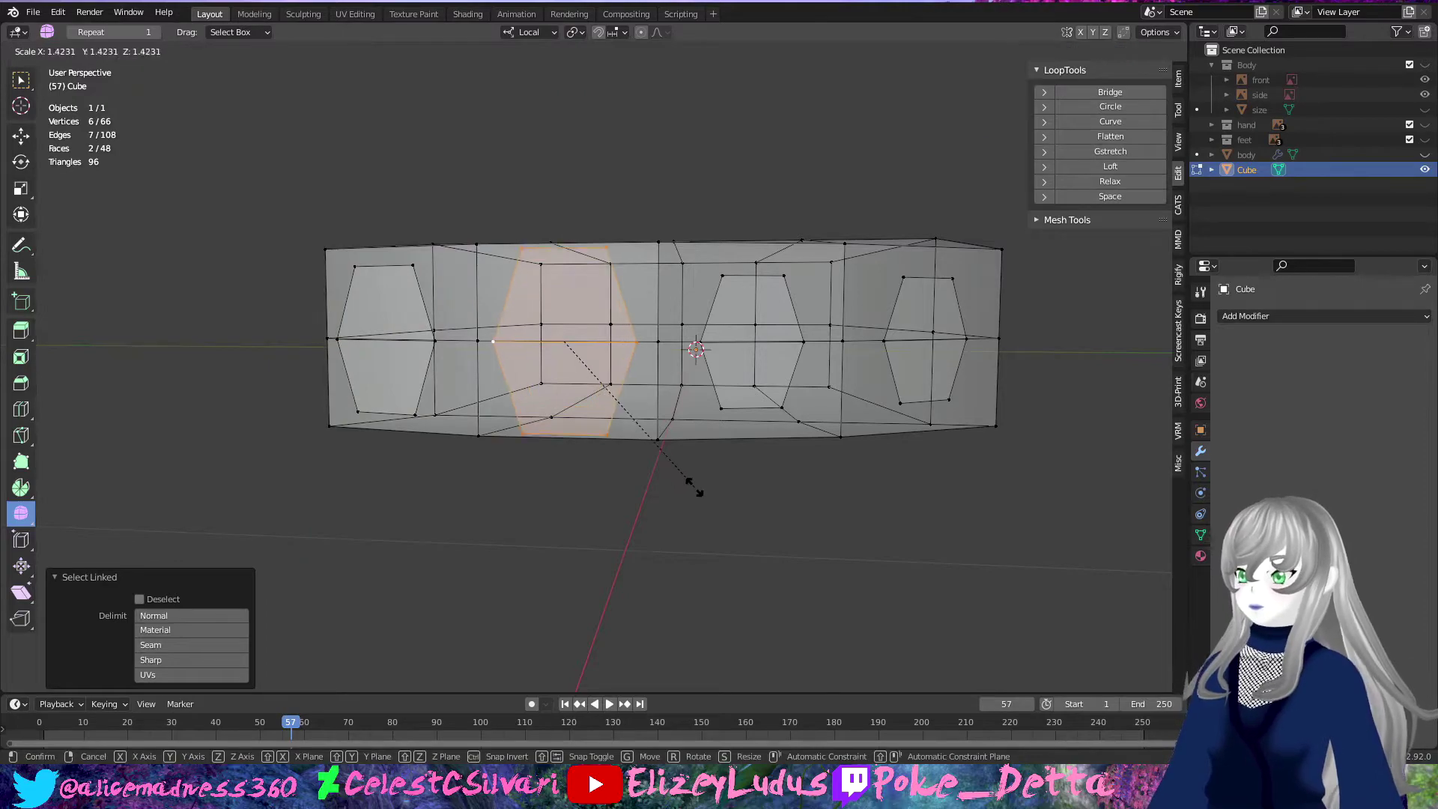
pyautogui.click(646, 486)
# Step: Rescale the middle hexagon and shrink the right hexagon
pyautogui.moveTo(645, 486); pyautogui.dragTo(665, 404, button='middle')
pyautogui.click(665, 404)
pyautogui.press('l')
pyautogui.press('s')
pyautogui.click(880, 569)
pyautogui.click(909, 446)
pyautogui.press('l')
pyautogui.press('s')
pyautogui.click(996, 339)
# Step: Try a 0.019 m Offset bevel with Cutoff intersection on the underside loop, then undo it
pyautogui.moveTo(996, 339)
pyautogui.mouseDown(button='middle')
pyautogui.moveTo(632, 442)
pyautogui.moveTo(459, 361)
pyautogui.mouseUp(button='middle')
pyautogui.keyDown('alt'); pyautogui.click(459, 362); pyautogui.keyUp('alt')
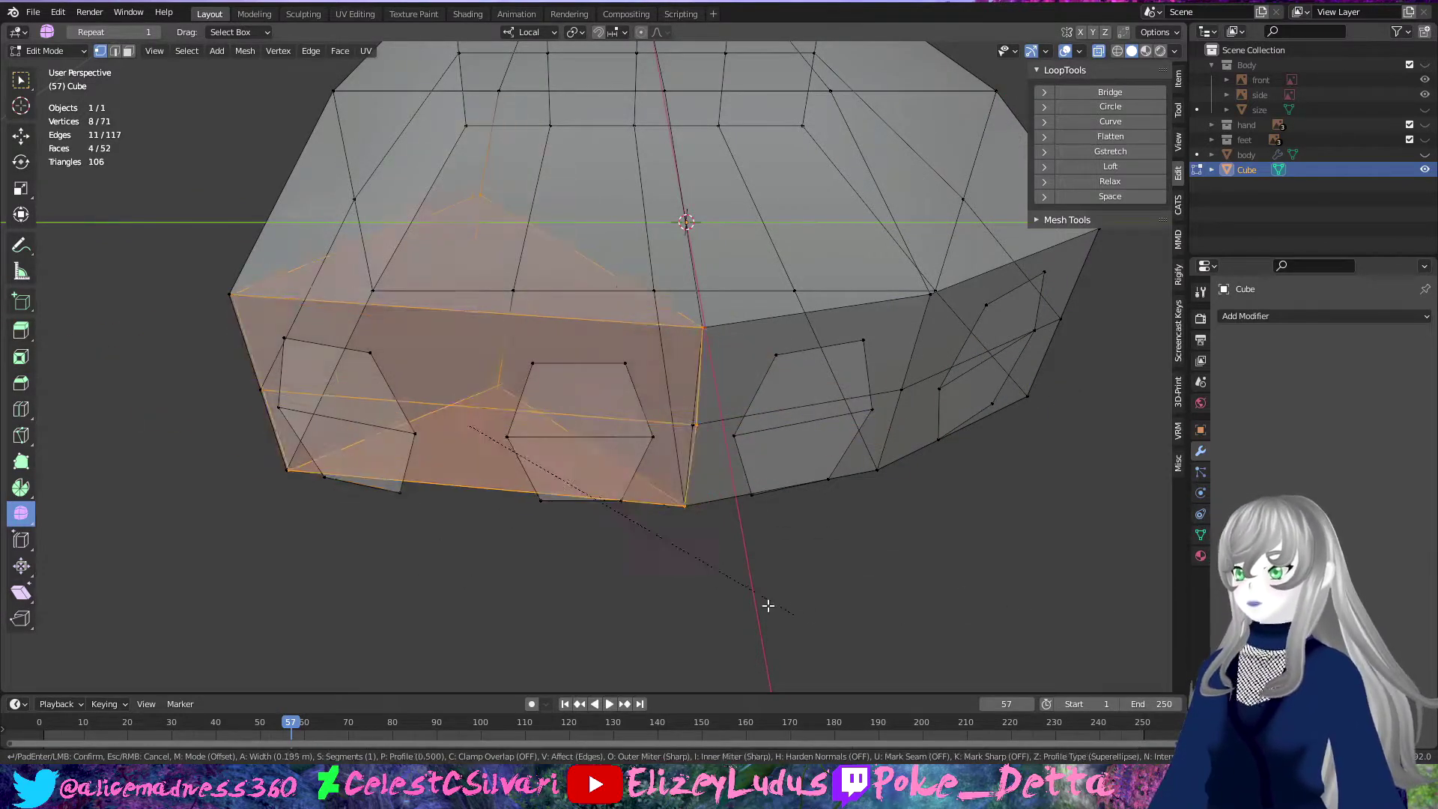
pyautogui.click(485, 450)
pyautogui.moveTo(667, 539); pyautogui.dragTo(806, 566, button='middle')
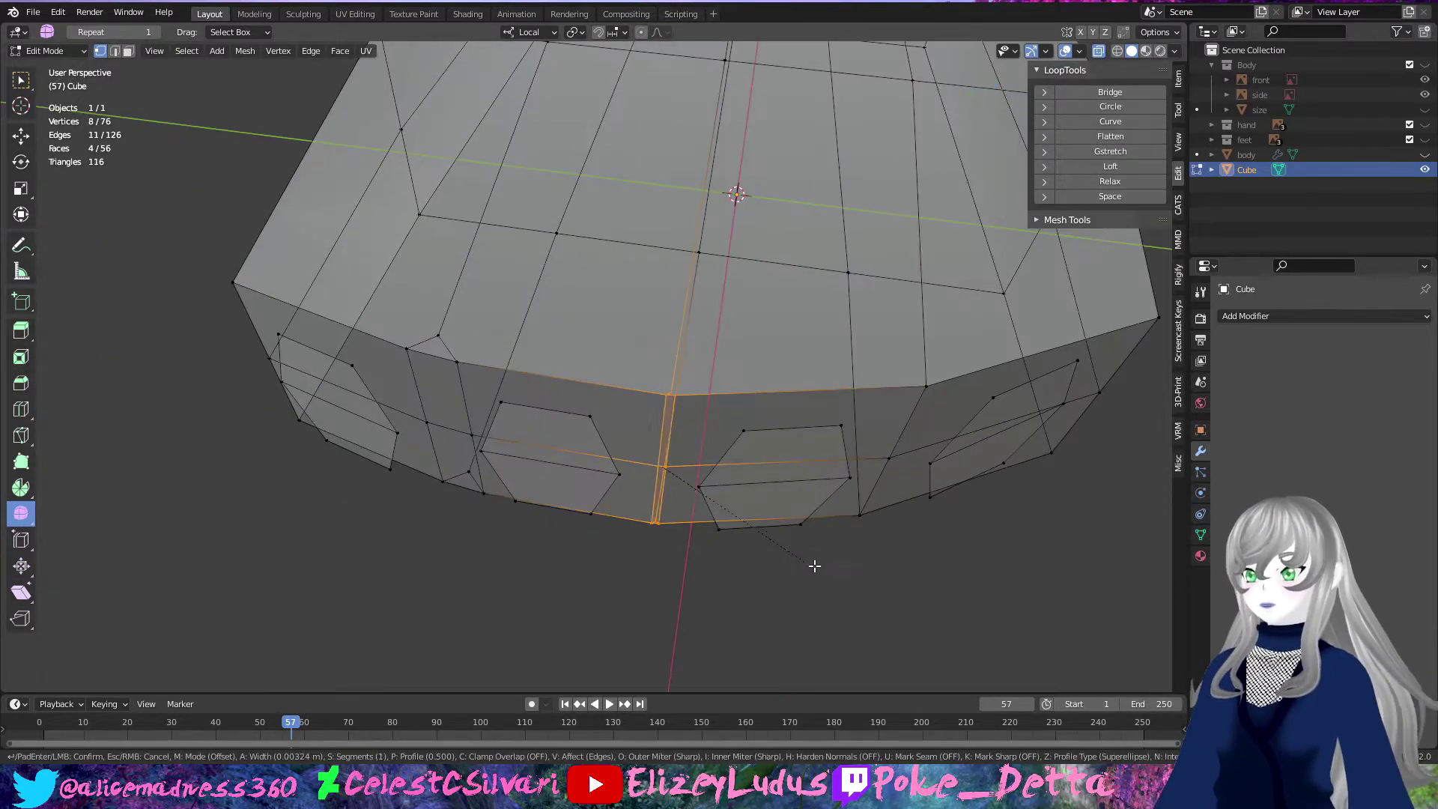
pyautogui.click(830, 569)
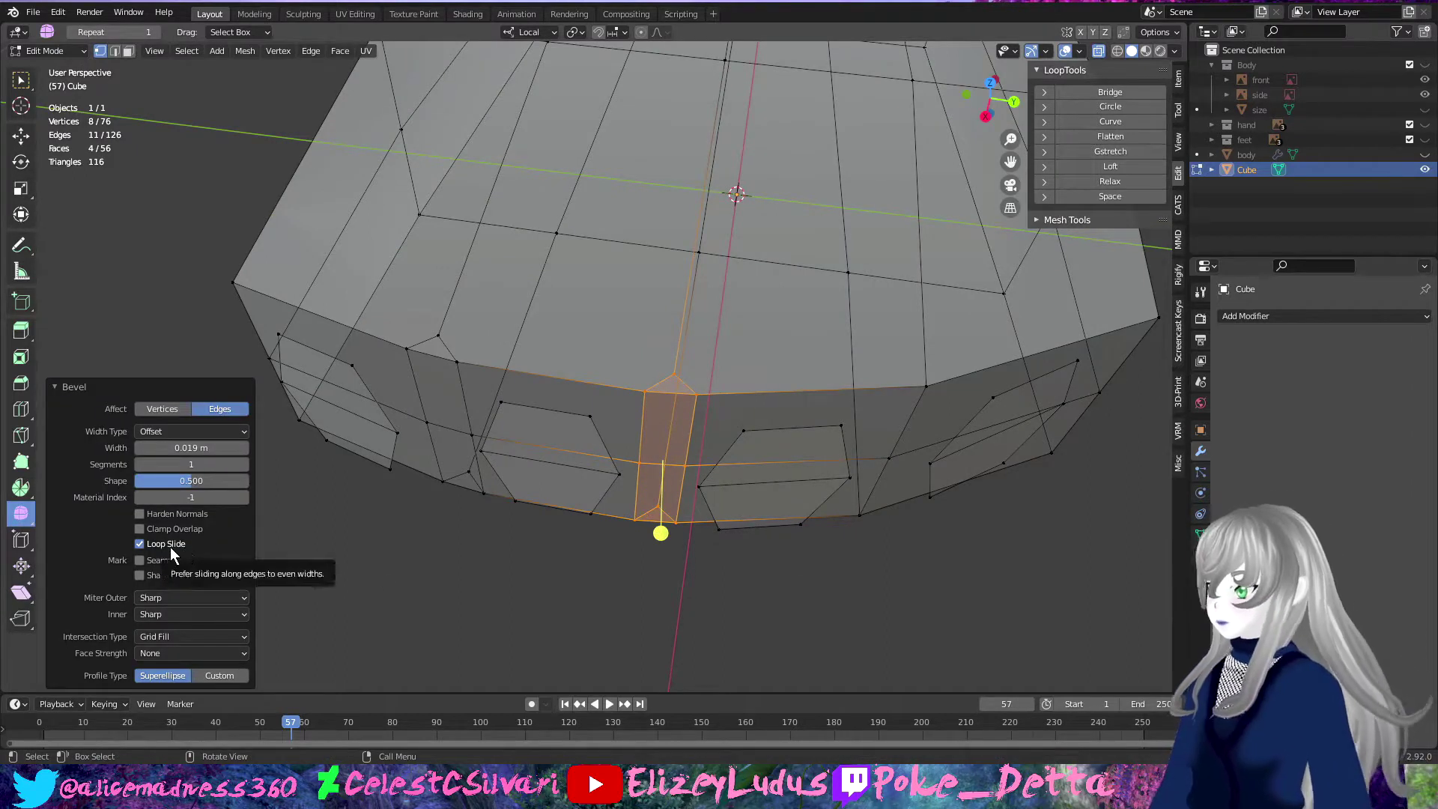
pyautogui.click(192, 427)
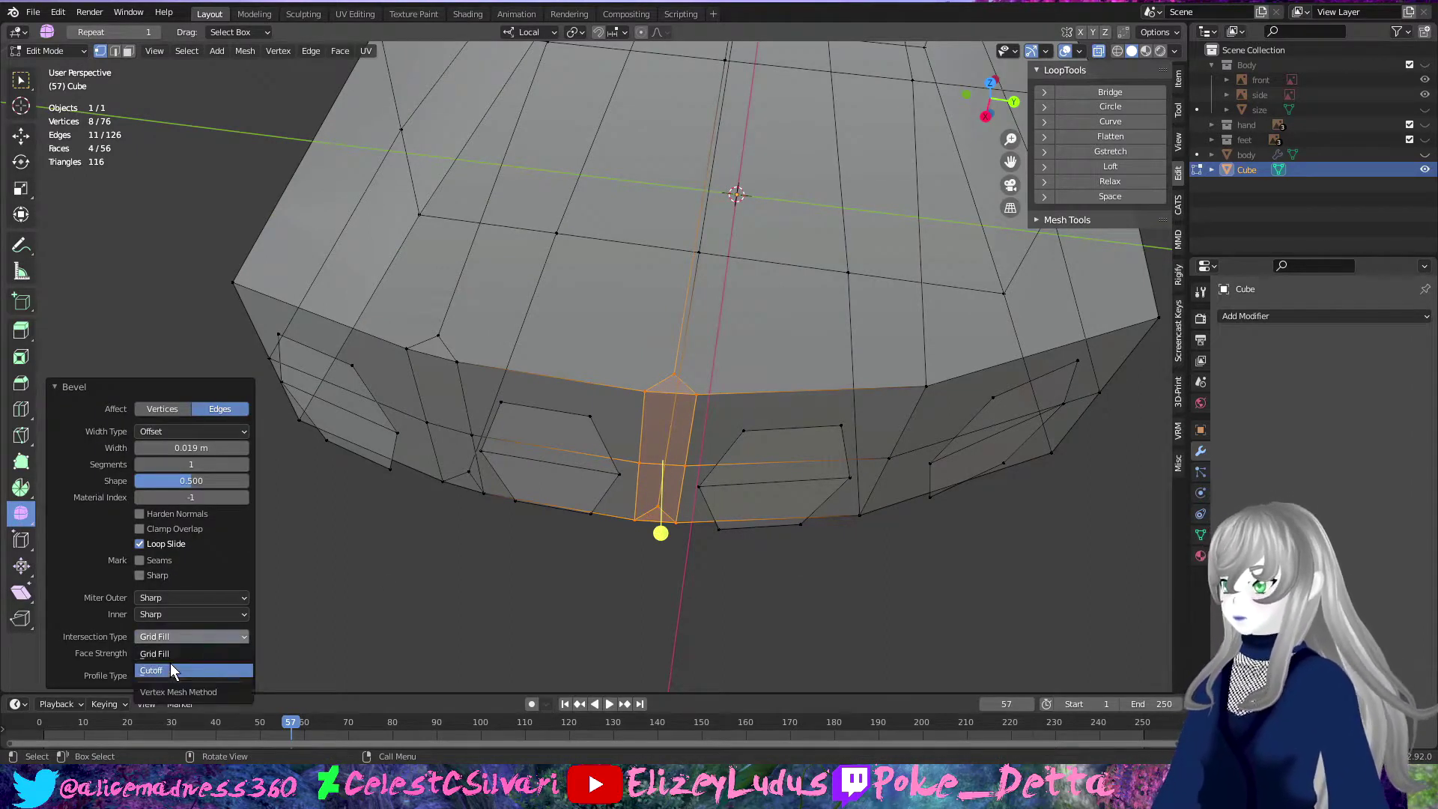
pyautogui.click(173, 670)
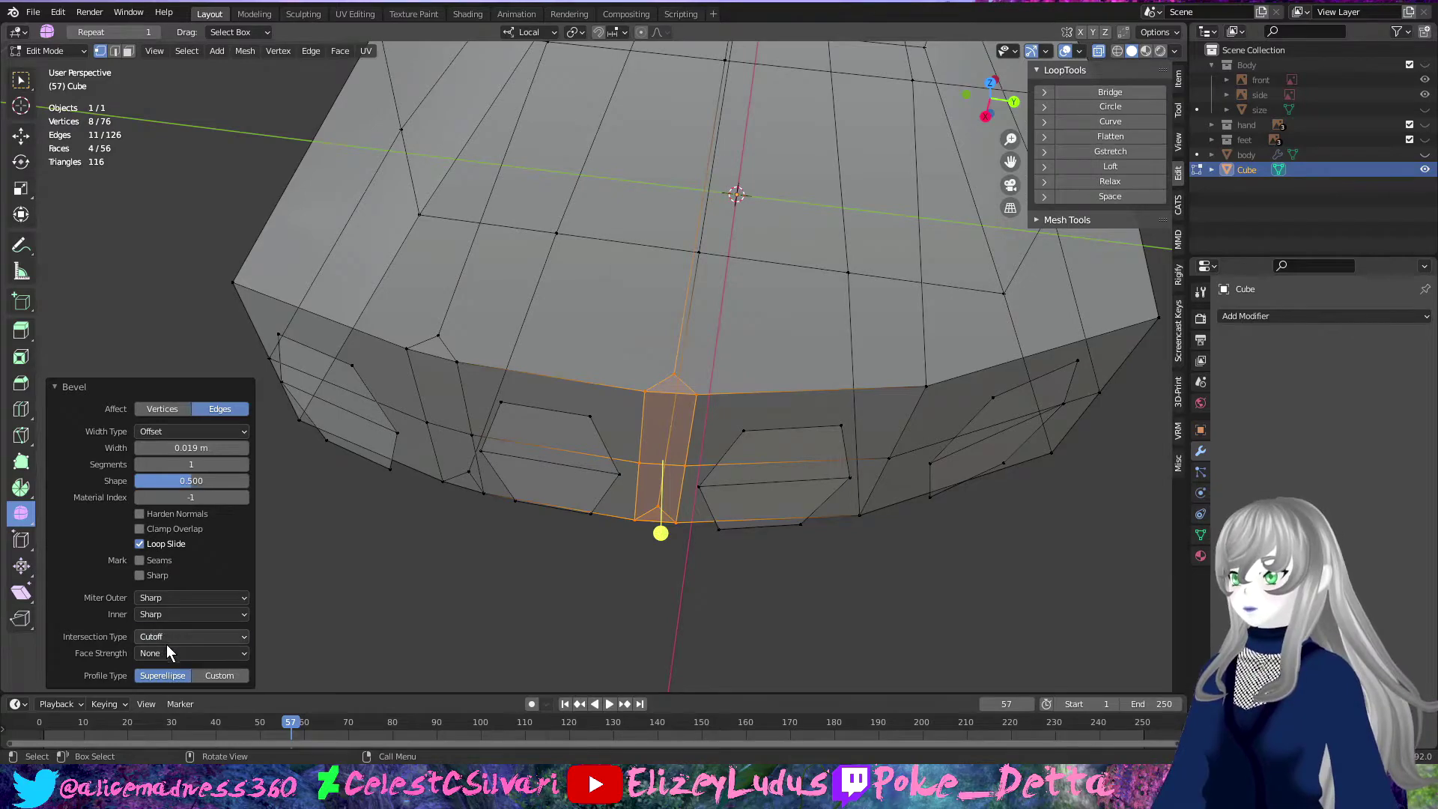
pyautogui.moveTo(674, 569); pyautogui.dragTo(843, 510, button='middle')
pyautogui.hotkey('ctrl', 'z')
pyautogui.hotkey('ctrl', 'z')
pyautogui.moveTo(780, 629); pyautogui.dragTo(614, 546, button='middle')
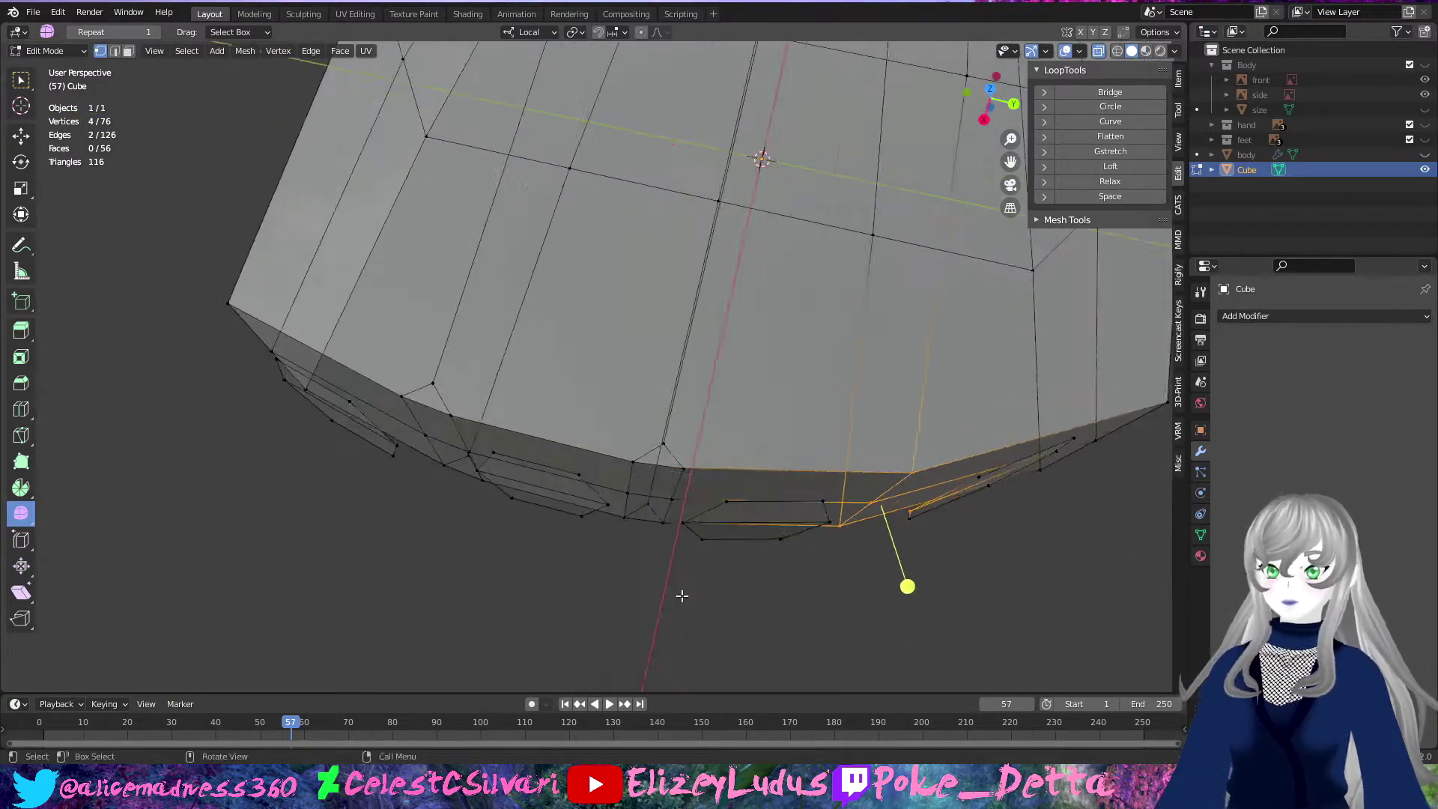
# Step: Bevel the selected edges again
pyautogui.hotkey('ctrl', 'b')
pyautogui.click(581, 561)
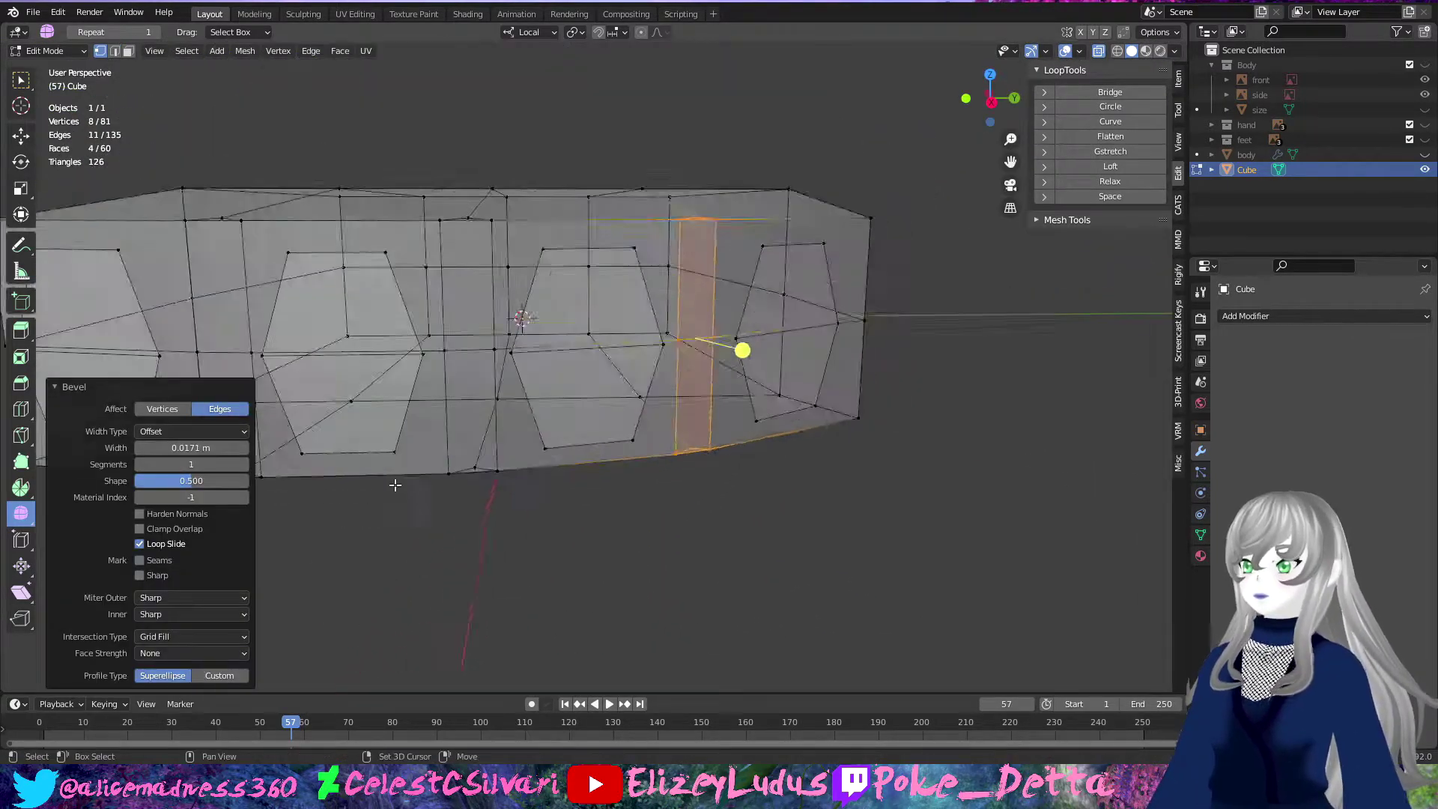
pyautogui.moveTo(395, 481); pyautogui.dragTo(481, 572, button='middle')
pyautogui.moveTo(342, 354); pyautogui.dragTo(272, 539, button='middle')
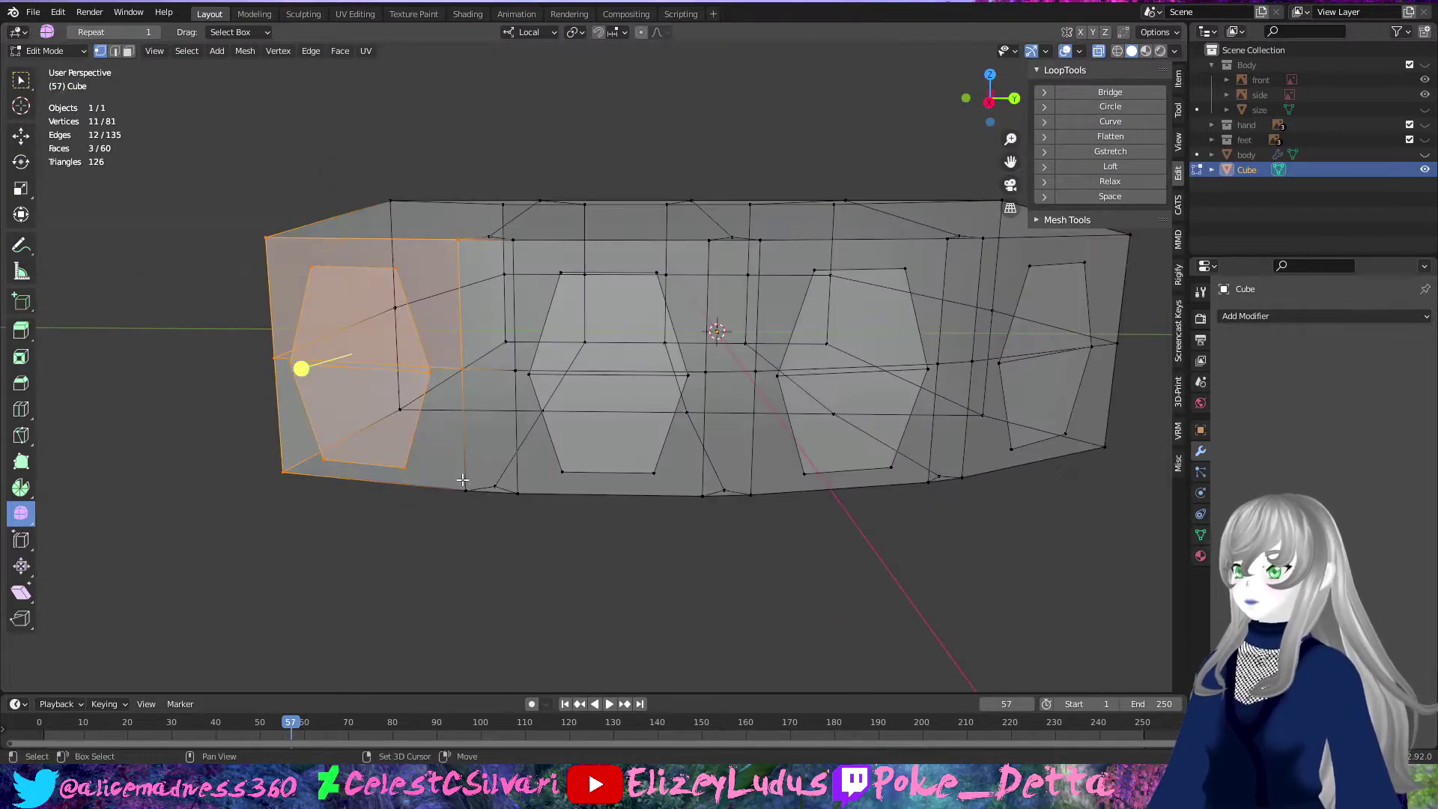
# Step: Shrink the selected edge at the left end inward
pyautogui.keyDown('ctrl'); pyautogui.moveTo(256, 391); pyautogui.dragTo(279, 372); pyautogui.keyUp('ctrl')
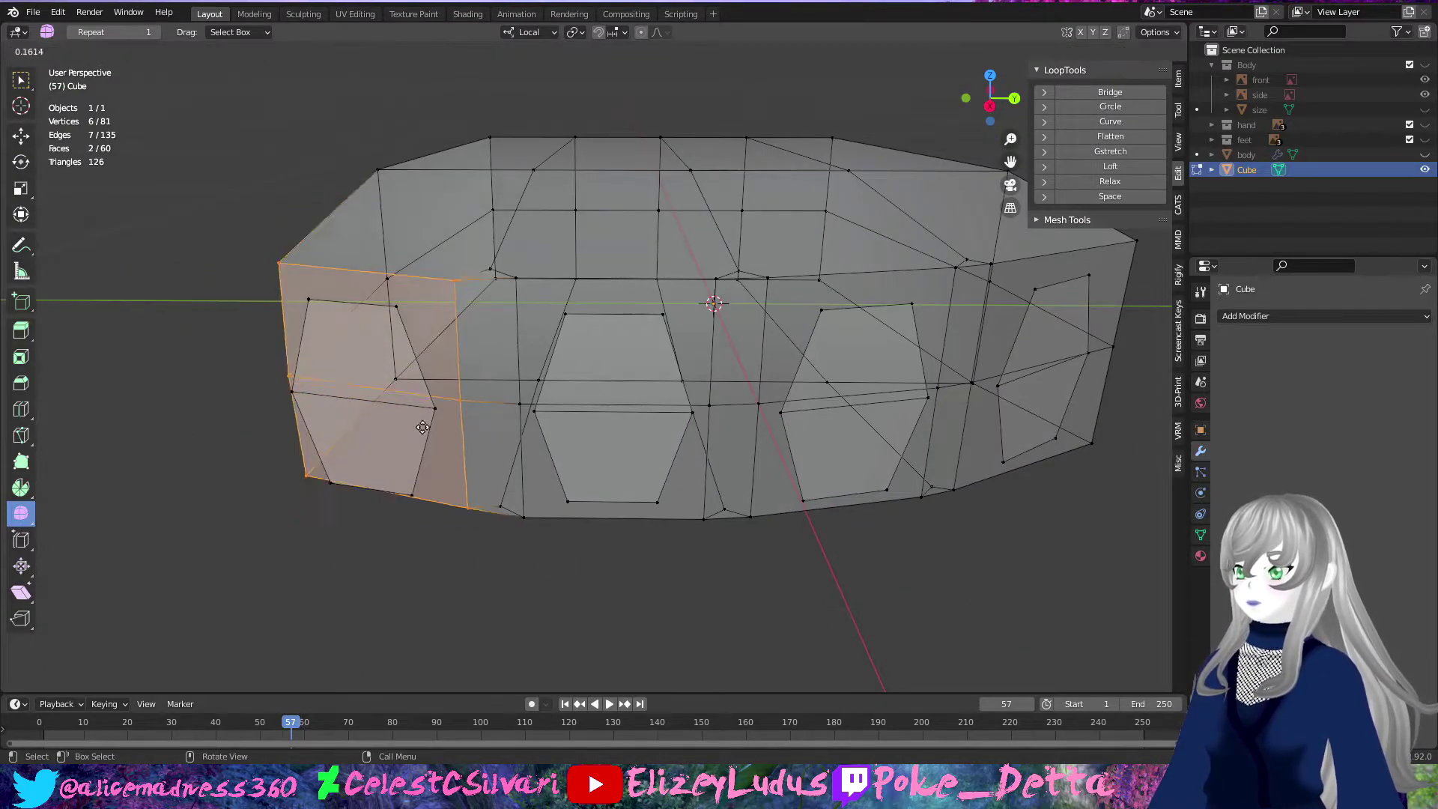
pyautogui.moveTo(343, 524); pyautogui.dragTo(434, 269, button='middle')
pyautogui.click(444, 261)
pyautogui.press('s')
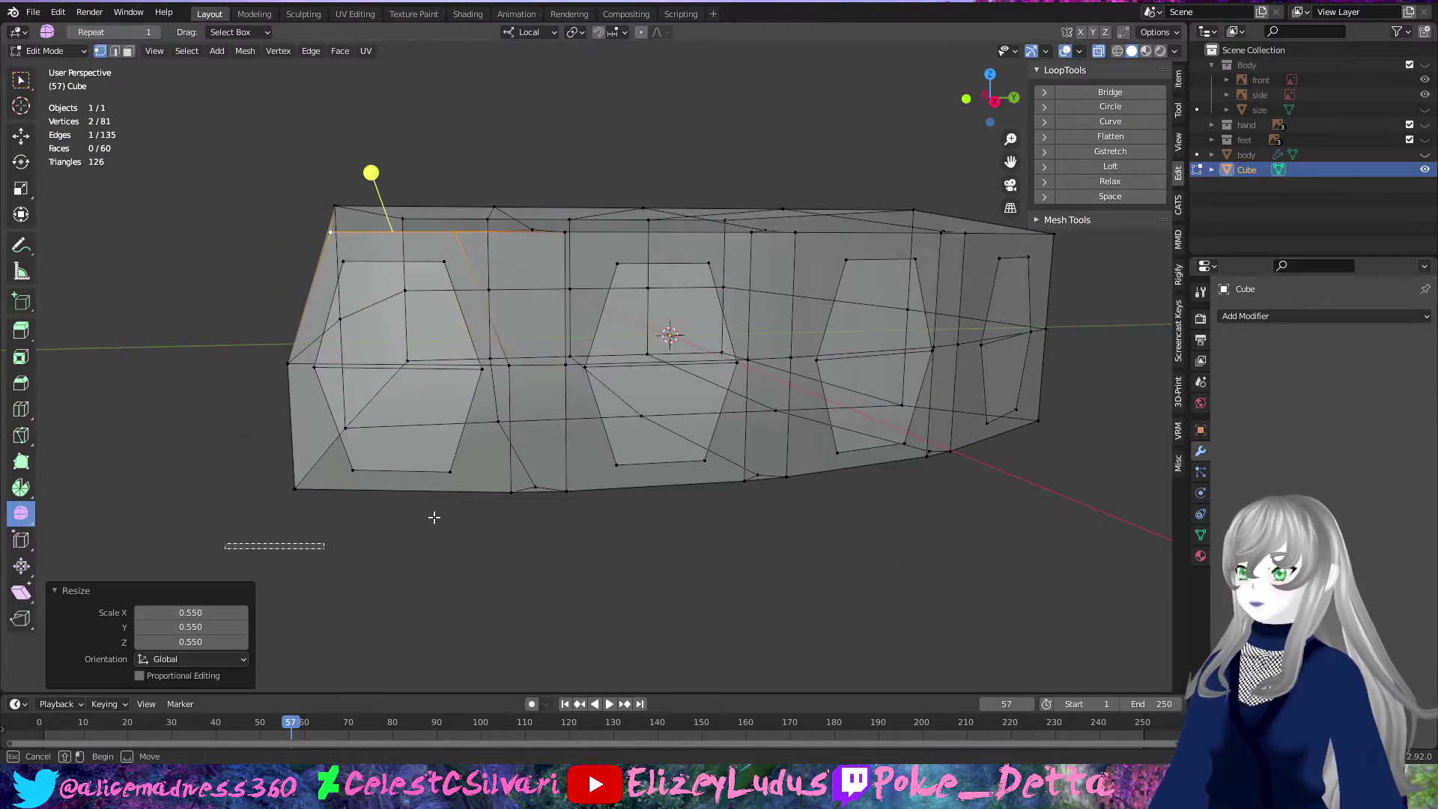
pyautogui.click(465, 546)
# Step: Reselect vertices on the palm block and pick their linked faces
pyautogui.moveTo(465, 546); pyautogui.dragTo(456, 336, button='middle')
pyautogui.moveTo(457, 336); pyautogui.dragTo(687, 370)
pyautogui.moveTo(686, 370)
pyautogui.mouseDown(button='middle')
pyautogui.moveTo(382, 587)
pyautogui.moveTo(707, 550)
pyautogui.mouseUp(button='middle')
pyautogui.click(707, 551)
pyautogui.click(837, 599)
pyautogui.moveTo(836, 599)
pyautogui.mouseDown(button='middle')
pyautogui.moveTo(552, 619)
pyautogui.moveTo(900, 379)
pyautogui.mouseUp(button='middle')
pyautogui.hotkey('alt', 'a')
pyautogui.moveTo(957, 651)
pyautogui.mouseDown(button='middle')
pyautogui.moveTo(930, 449)
pyautogui.moveTo(450, 597)
pyautogui.moveTo(674, 584)
pyautogui.moveTo(576, 480)
pyautogui.moveTo(494, 479)
pyautogui.mouseUp(button='middle')
pyautogui.keyDown('shift'); pyautogui.click(577, 479); pyautogui.keyUp('shift')
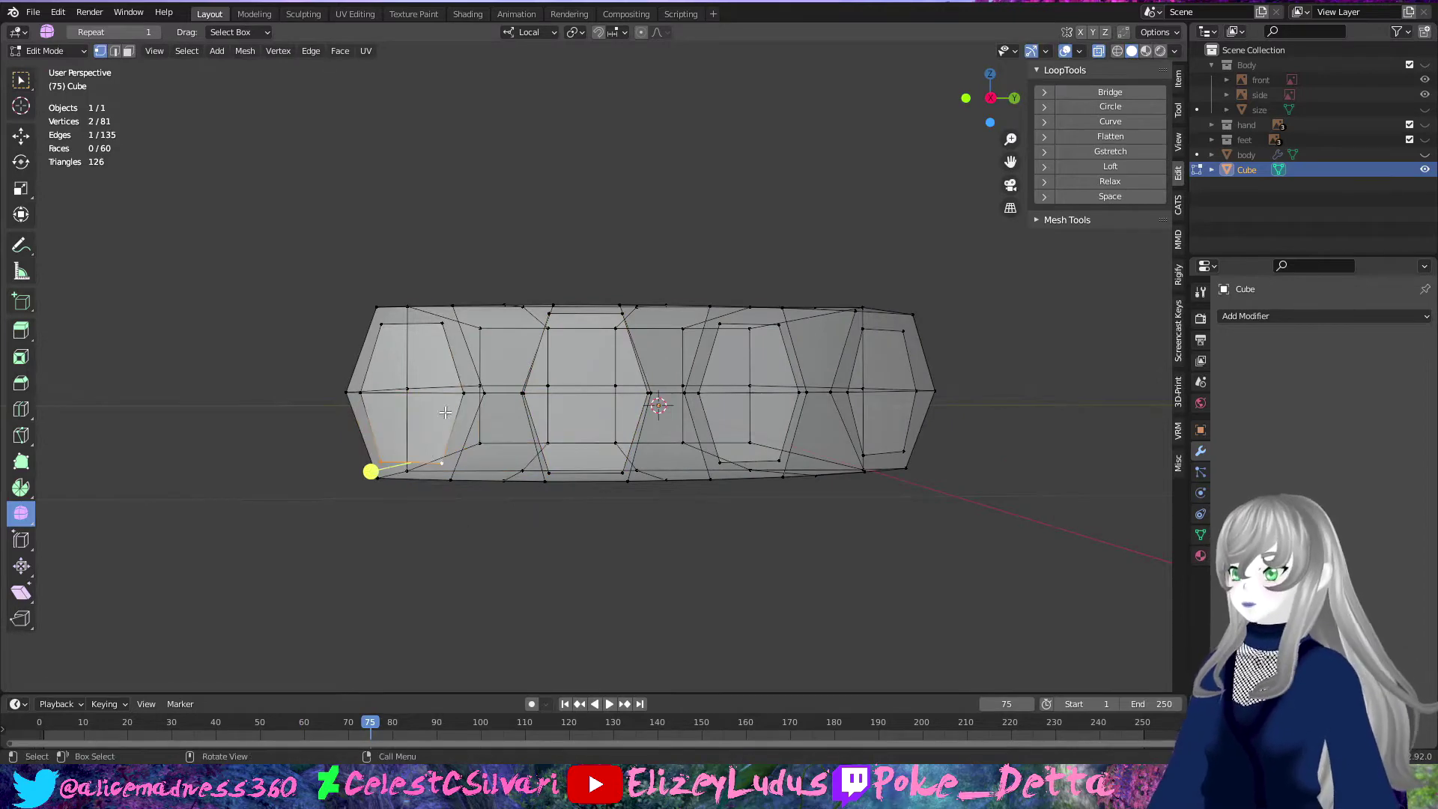
pyautogui.hotkey('ctrl', 'l')
# Step: Try scaling the middle faces, then cancel and clear the selection
pyautogui.moveTo(594, 514); pyautogui.dragTo(725, 456, button='middle')
pyautogui.click(725, 456)
pyautogui.hotkey('ctrl', 'l')
pyautogui.press('s')
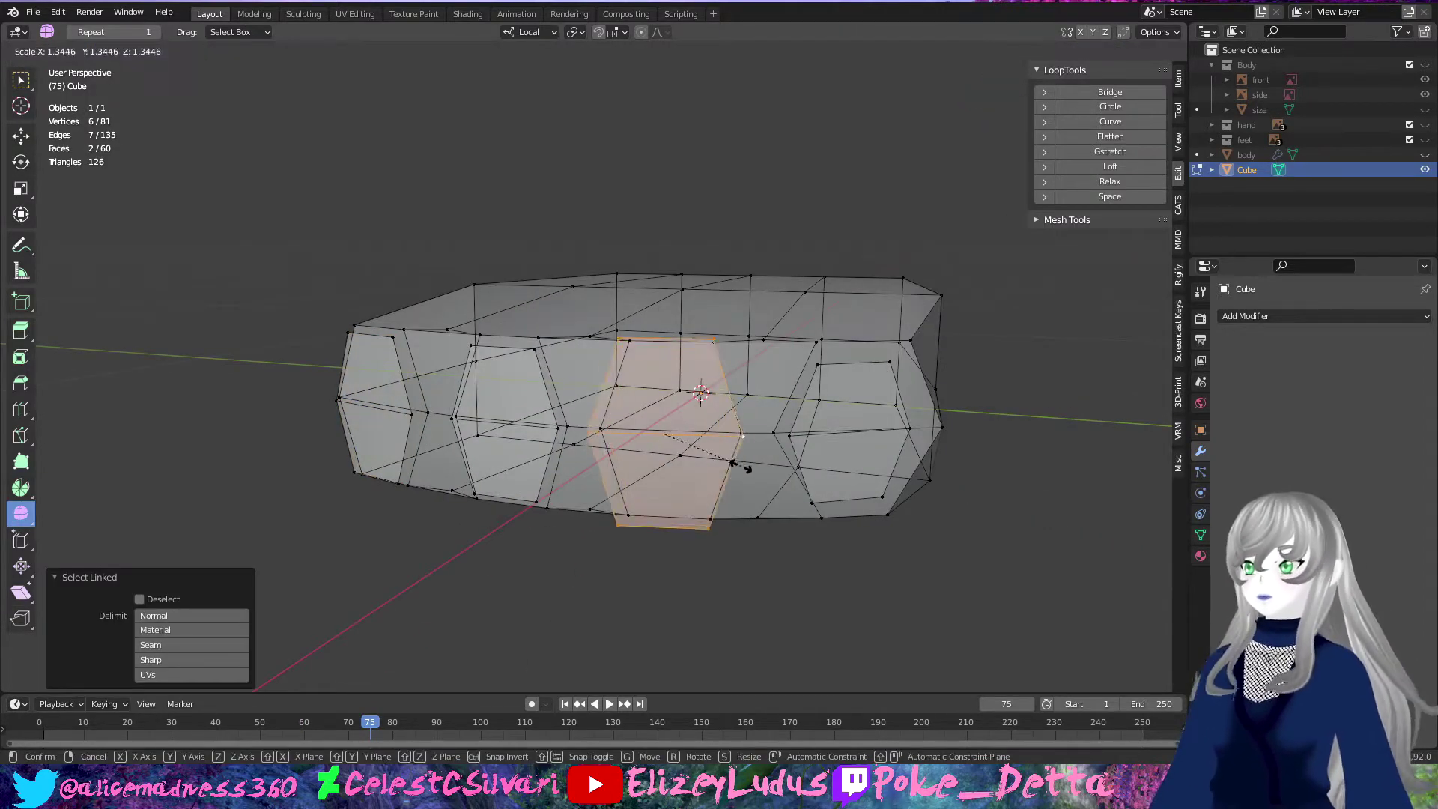
pyautogui.press('Escape')
pyautogui.click(806, 447)
pyautogui.click(851, 463)
pyautogui.hotkey('ctrl', 'l')
pyautogui.hotkey('alt', 'a')
# Step: Scale up the two right-side faces of the palm block
pyautogui.hotkey('ctrl', 'l')
pyautogui.moveTo(898, 450)
pyautogui.mouseDown(button='middle')
pyautogui.moveTo(620, 561)
pyautogui.moveTo(564, 473)
pyautogui.moveTo(601, 332)
pyautogui.mouseUp(button='middle')
pyautogui.click(563, 473)
pyautogui.click(710, 353)
pyautogui.moveTo(710, 353); pyautogui.dragTo(722, 427, button='middle')
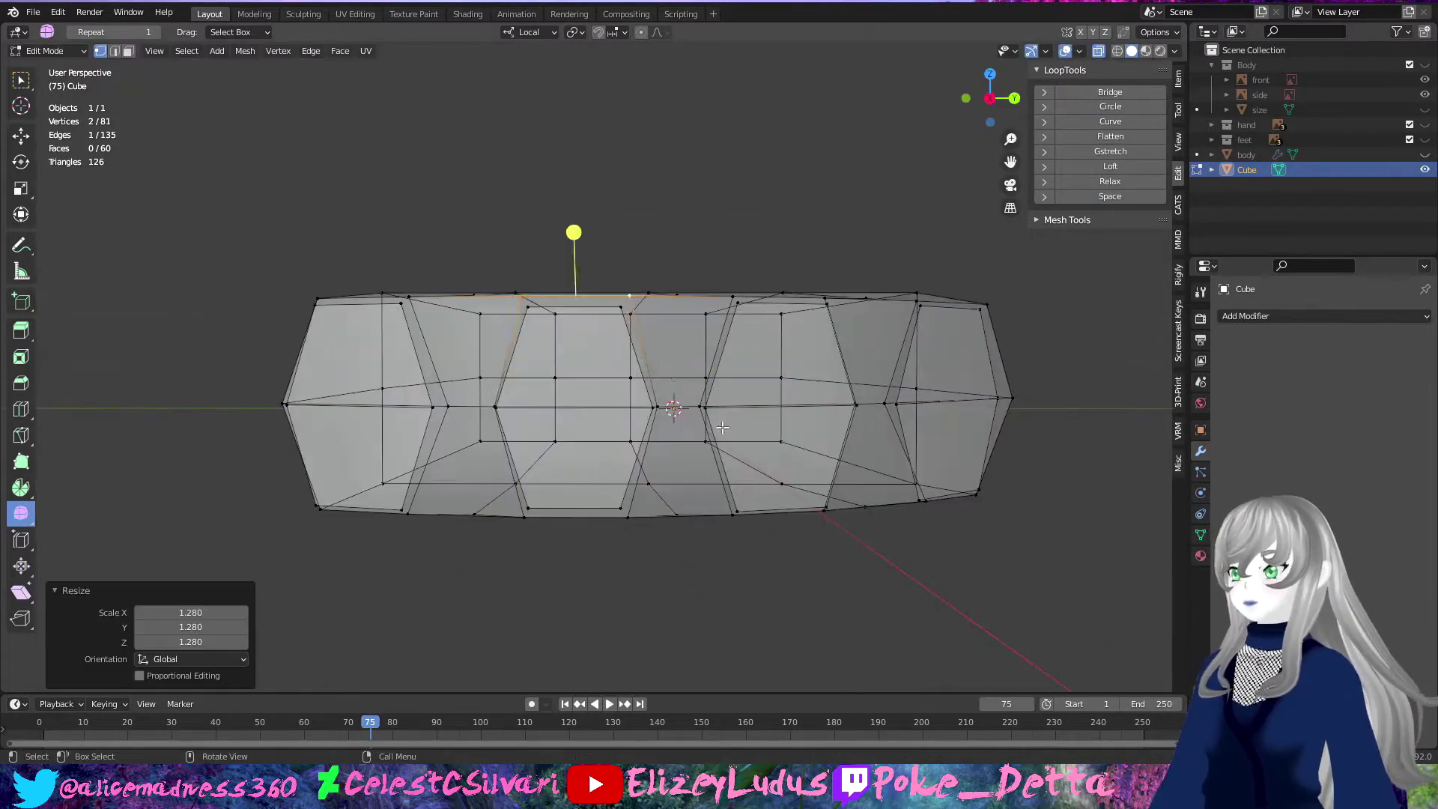
# Step: In front orthographic view, squash the end section along Z to 0.837
pyautogui.press('KP_1')
pyautogui.hotkey('ctrl', 'l')
pyautogui.press('s')
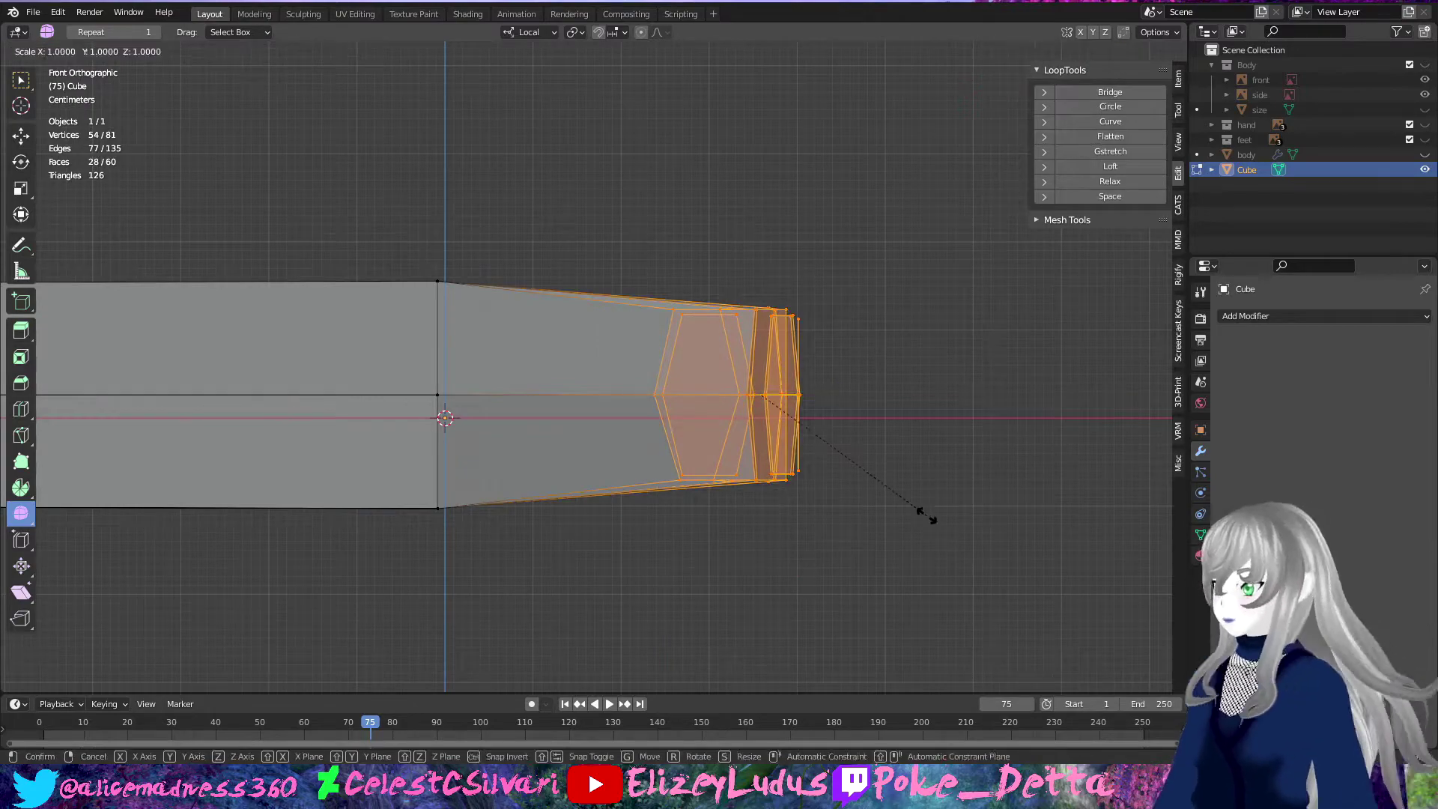
pyautogui.press('z')
pyautogui.click(899, 499)
# Step: Finish the vertical squash and check the palm against the reference in right side view
pyautogui.click(1425, 124)
pyautogui.scroll(-2, 795, 424)
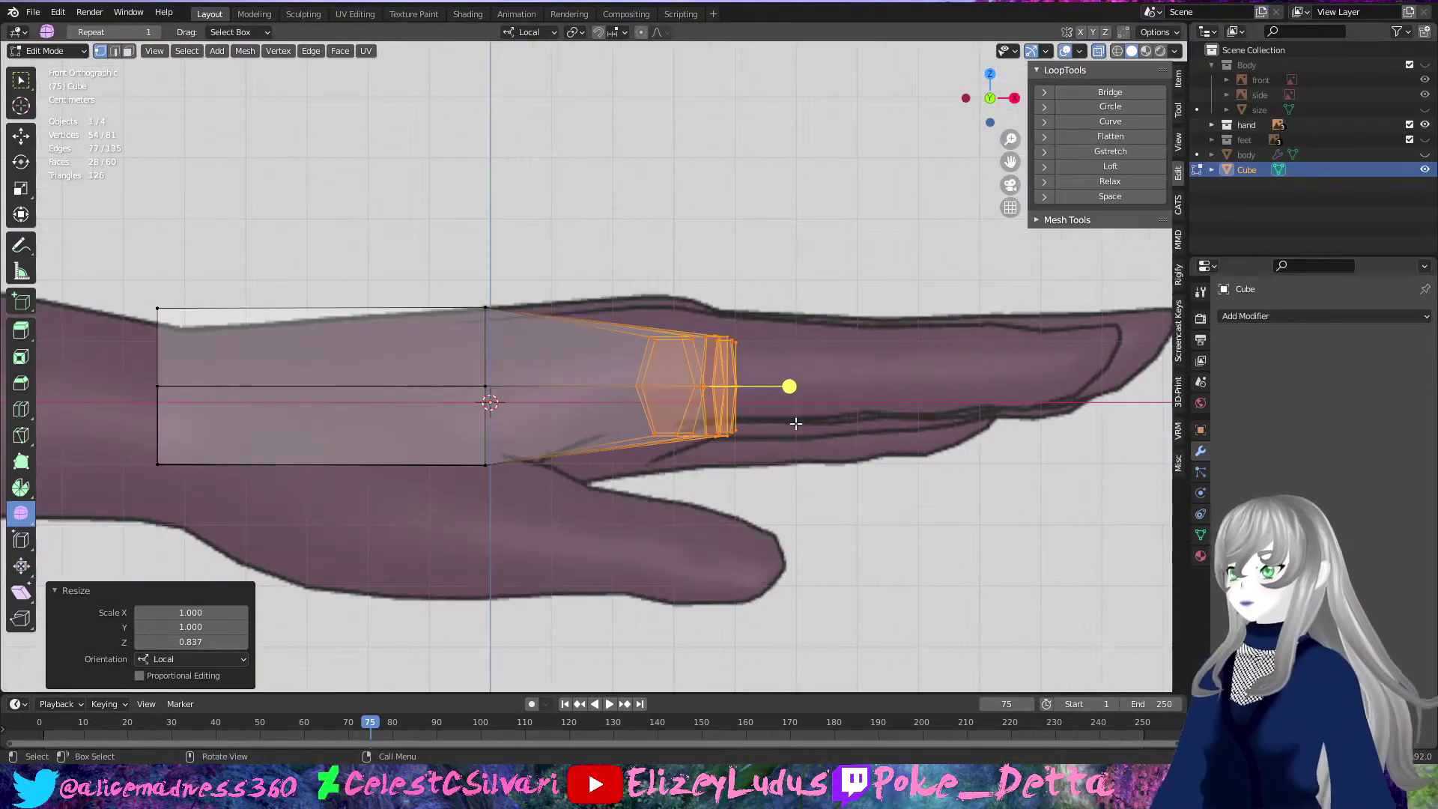
pyautogui.scroll(-3, 773, 461)
pyautogui.moveTo(912, 341); pyautogui.dragTo(455, 468, button='middle')
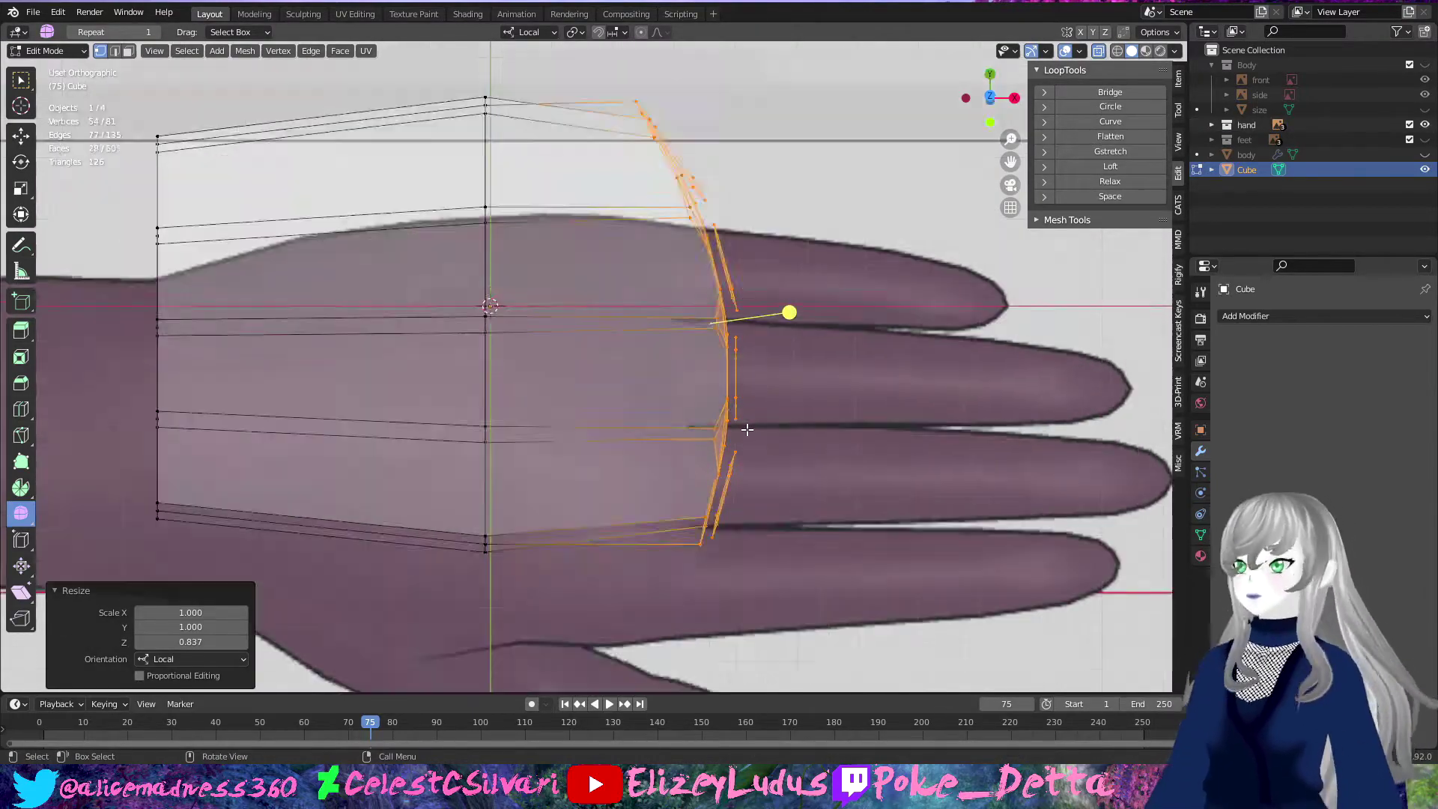
pyautogui.press('KP_3')
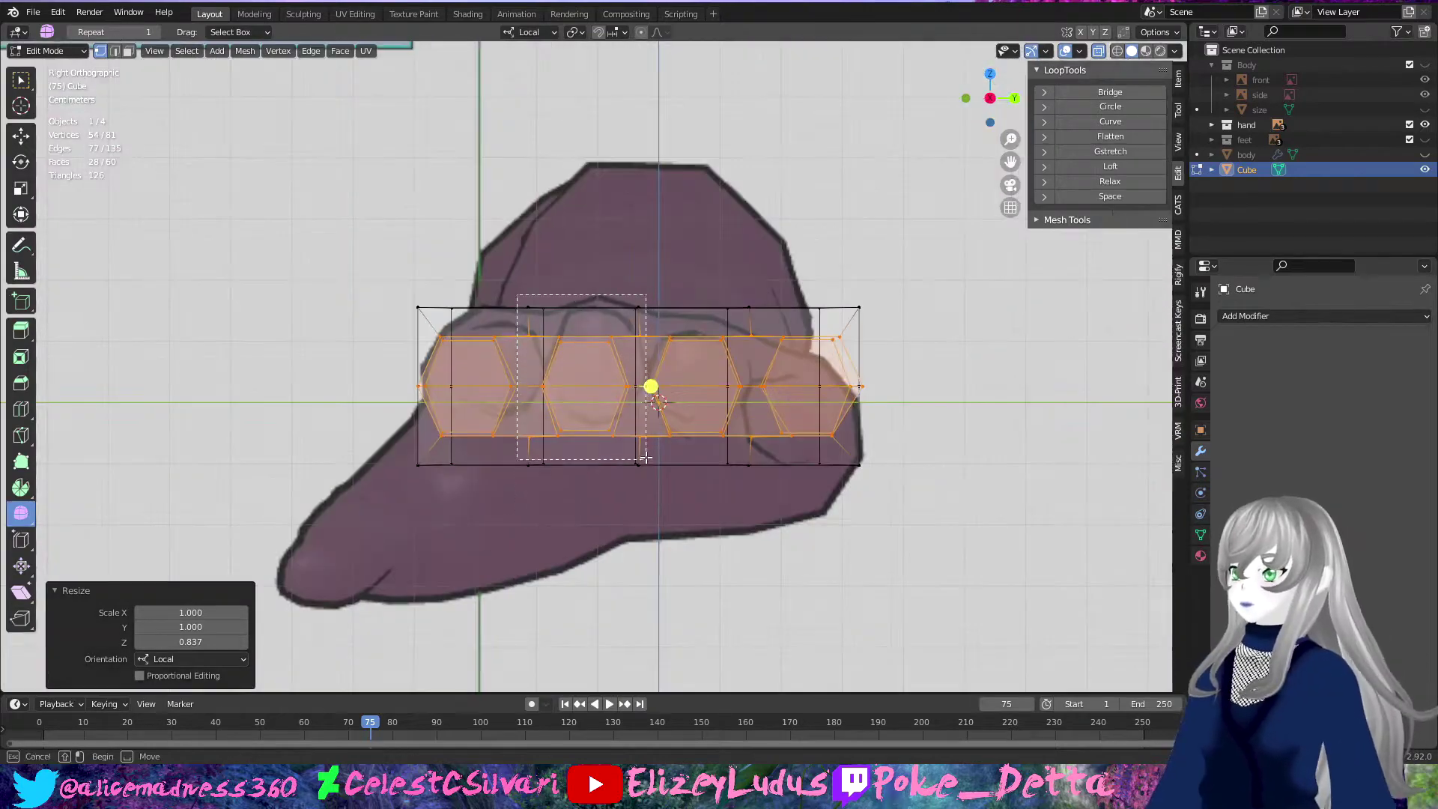
# Step: Move the hexagon face and right-edge vertices along local Z, then delete unwanted vertices
pyautogui.moveTo(645, 457); pyautogui.dragTo(645, 459)
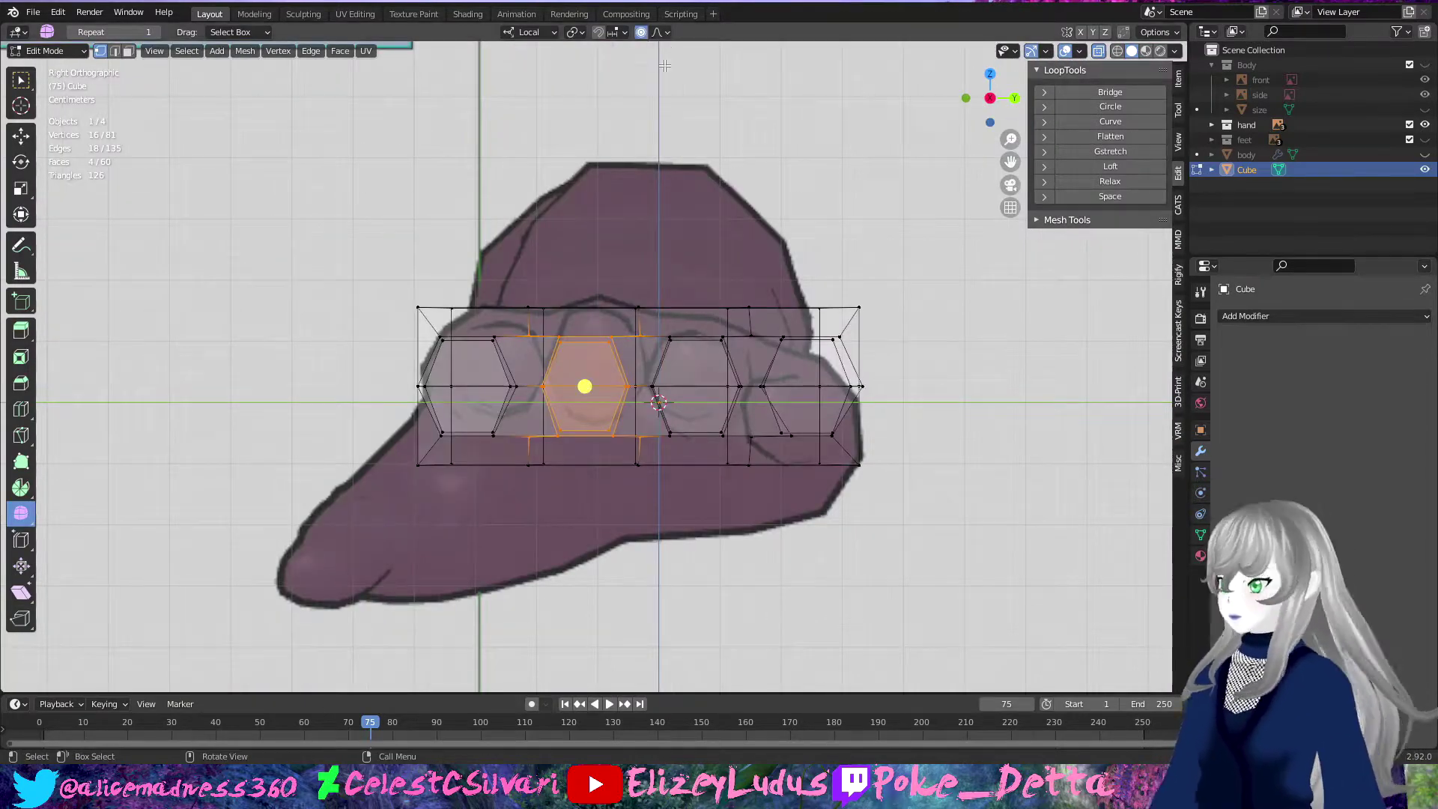
pyautogui.press('g')
pyautogui.press('z')
pyautogui.press('z')
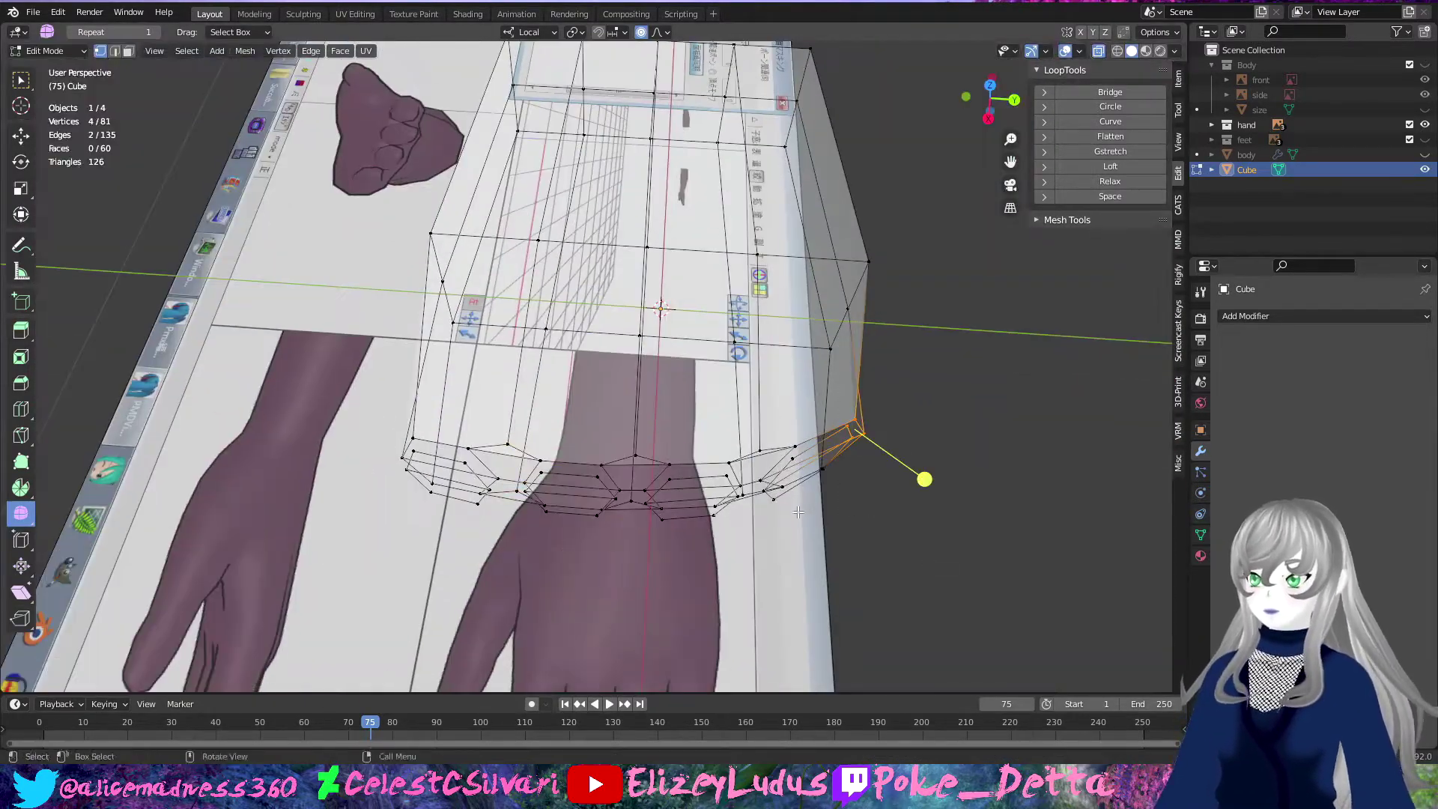
pyautogui.press('g')
pyautogui.press('z')
pyautogui.press('z')
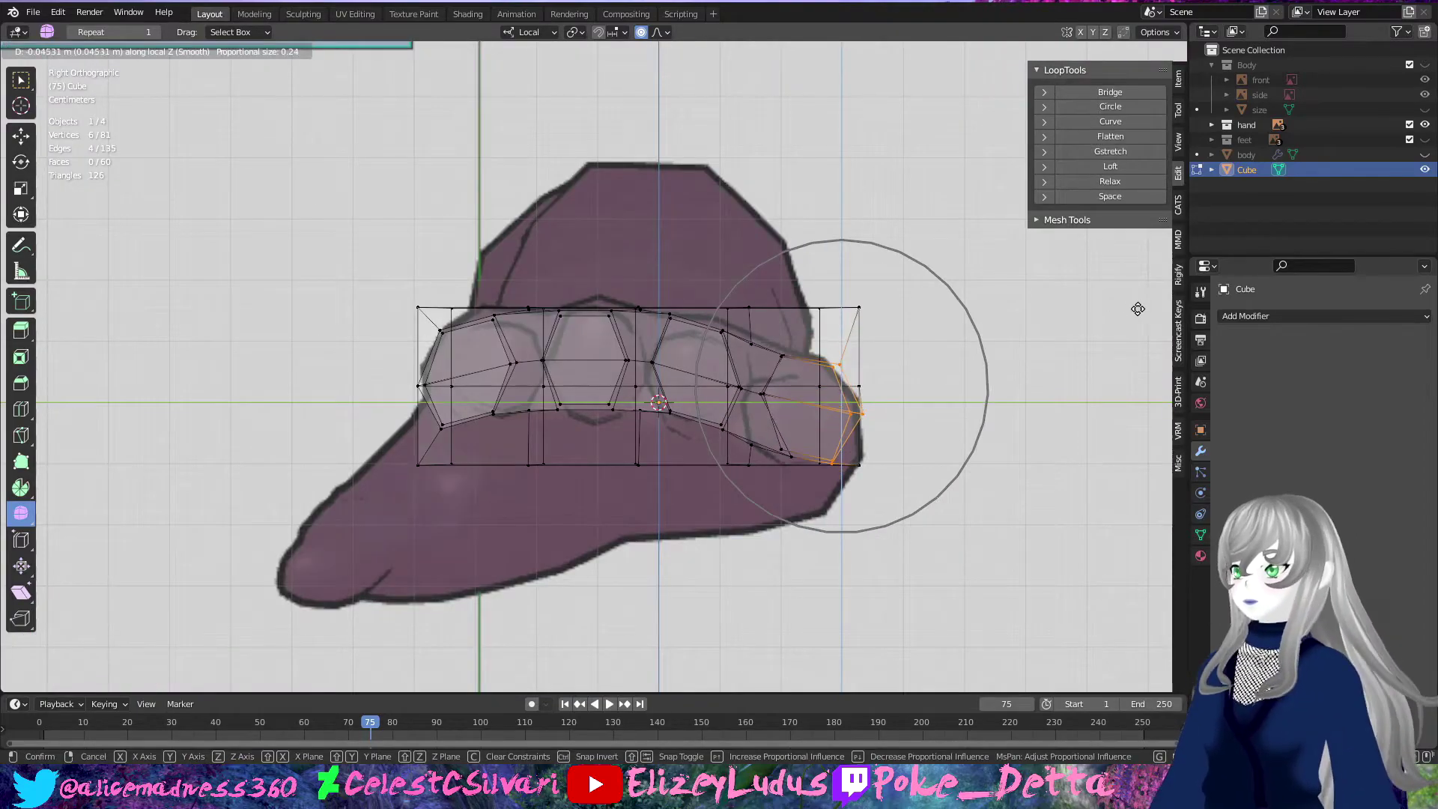
pyautogui.click(1138, 309)
pyautogui.moveTo(1138, 309); pyautogui.dragTo(379, 571, button='middle')
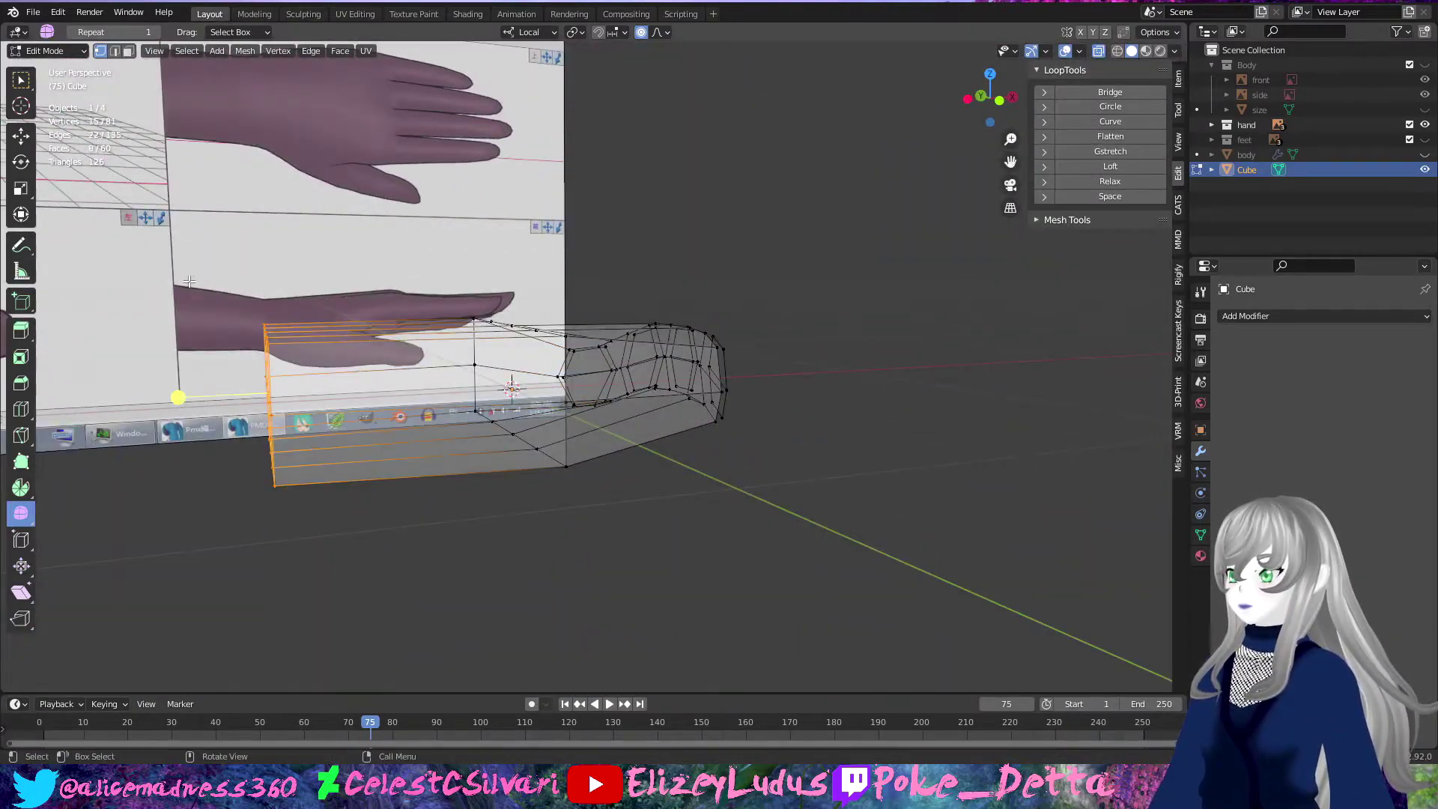
pyautogui.press('x')
pyautogui.click(132, 198)
pyautogui.moveTo(404, 483)
pyautogui.mouseDown(button='middle')
pyautogui.moveTo(157, 520)
pyautogui.moveTo(629, 404)
pyautogui.mouseUp(button='middle')
# Step: Extrude the middle hexagon out to the fingertip, tapering and adjusting the tip
pyautogui.press('l')
pyautogui.press('KP_7')
pyautogui.scroll(3, 845, 476)
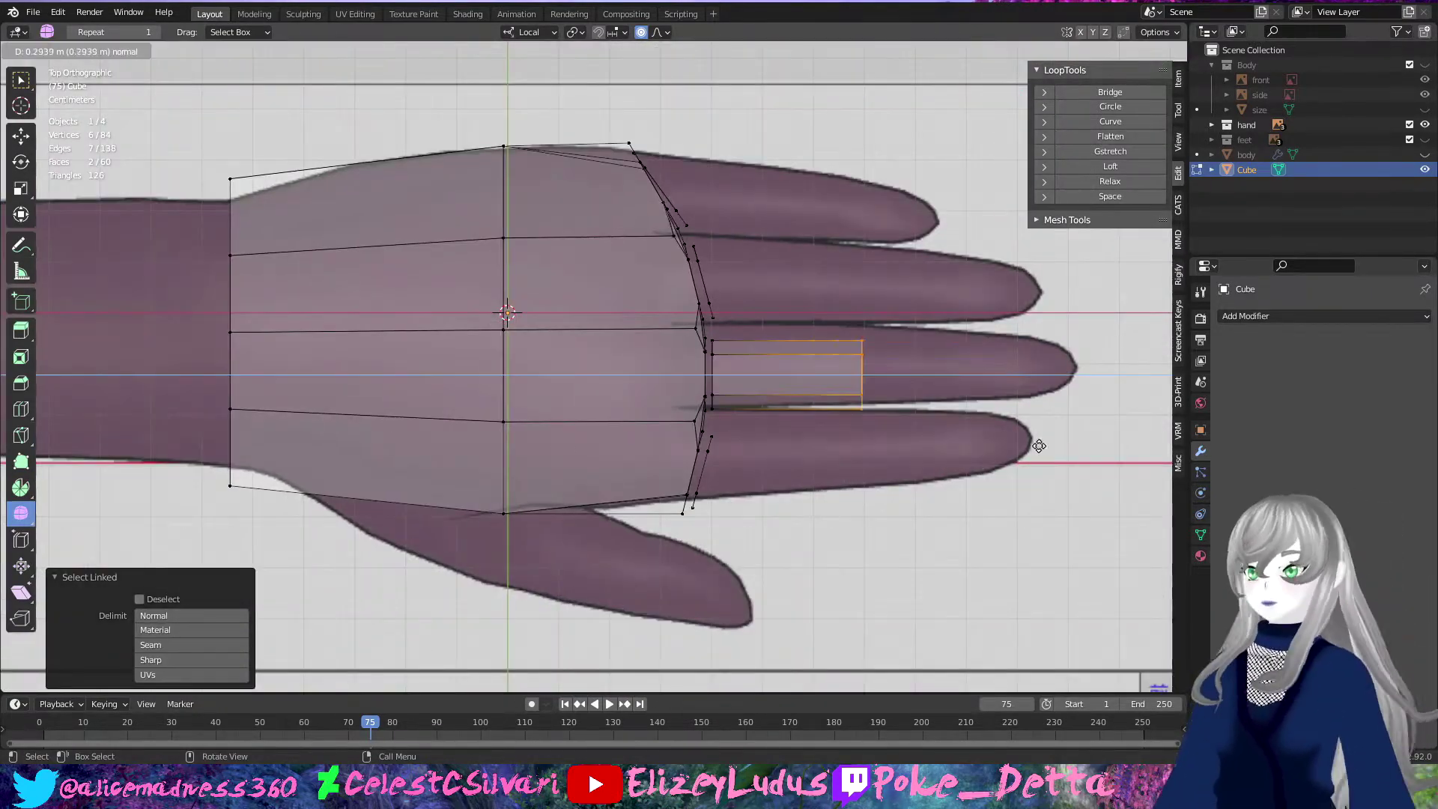
pyautogui.click(1043, 372)
pyautogui.press('s')
pyautogui.click(1133, 375)
pyautogui.press('g')
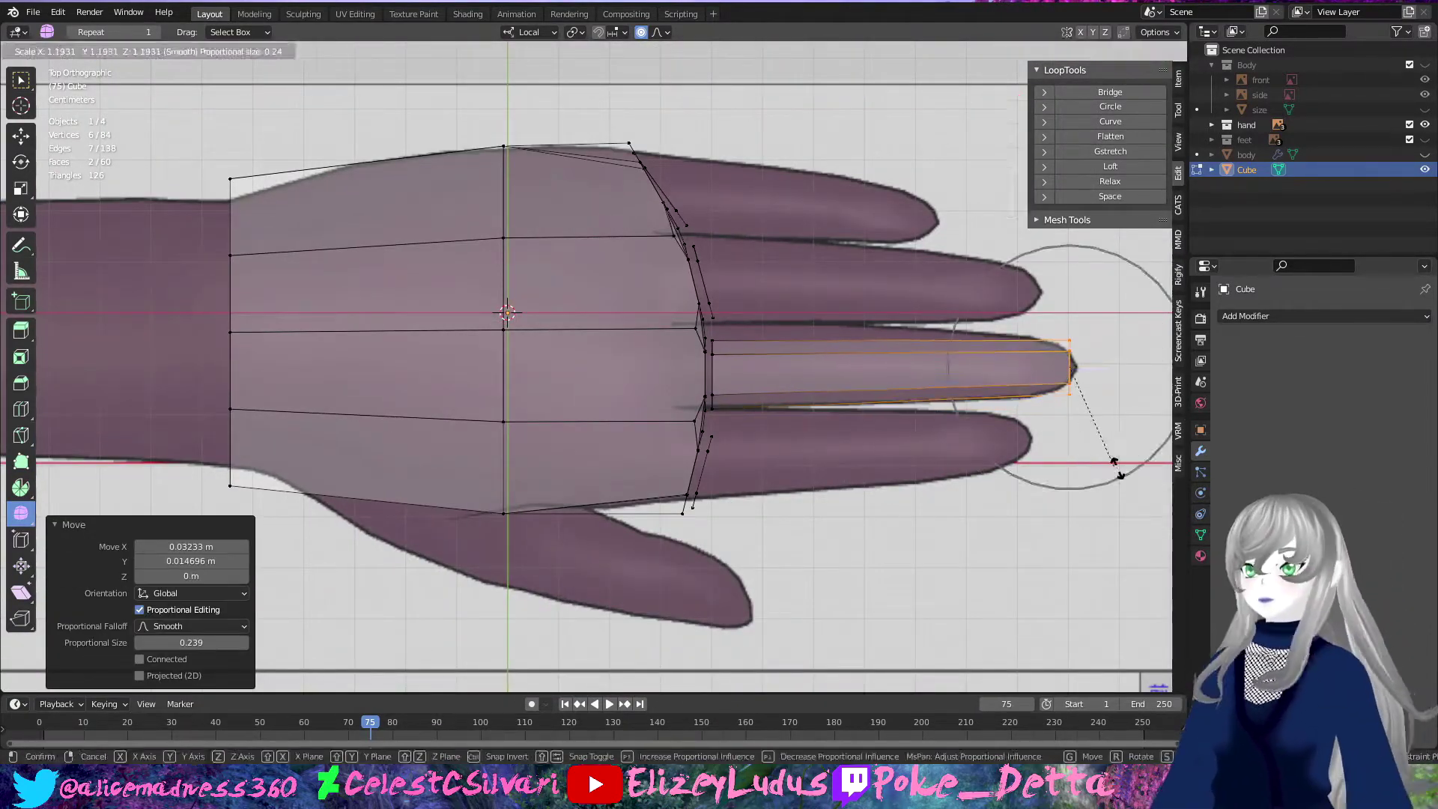
pyautogui.click(1098, 454)
# Step: Widen the middle finger base and shift the neighbouring finger-base vertices
pyautogui.scroll(3, 987, 389)
pyautogui.keyDown('shift'); pyautogui.moveTo(450, 338); pyautogui.dragTo(643, 482); pyautogui.keyUp('shift')
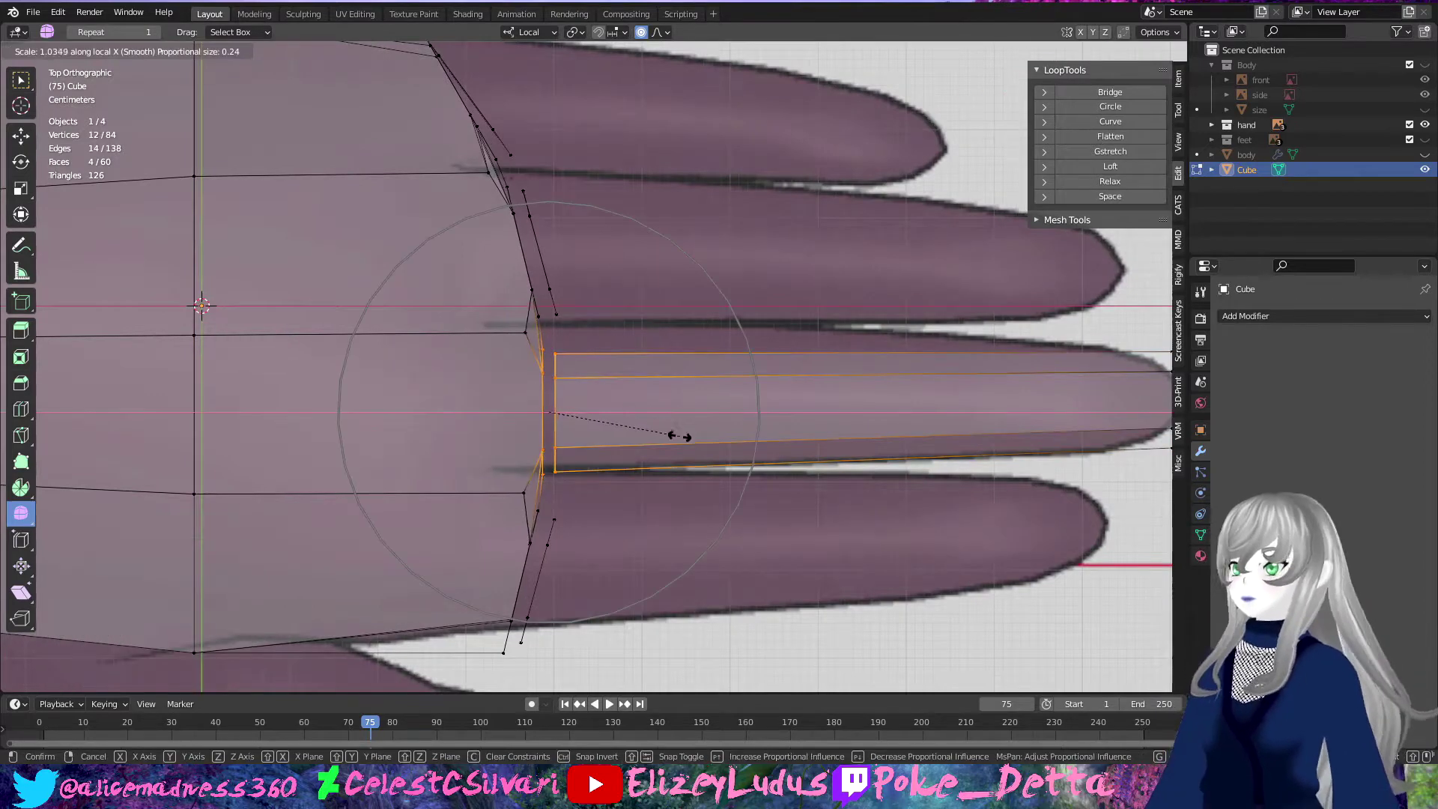
pyautogui.scroll(-3, 723, 479)
pyautogui.click(599, 491)
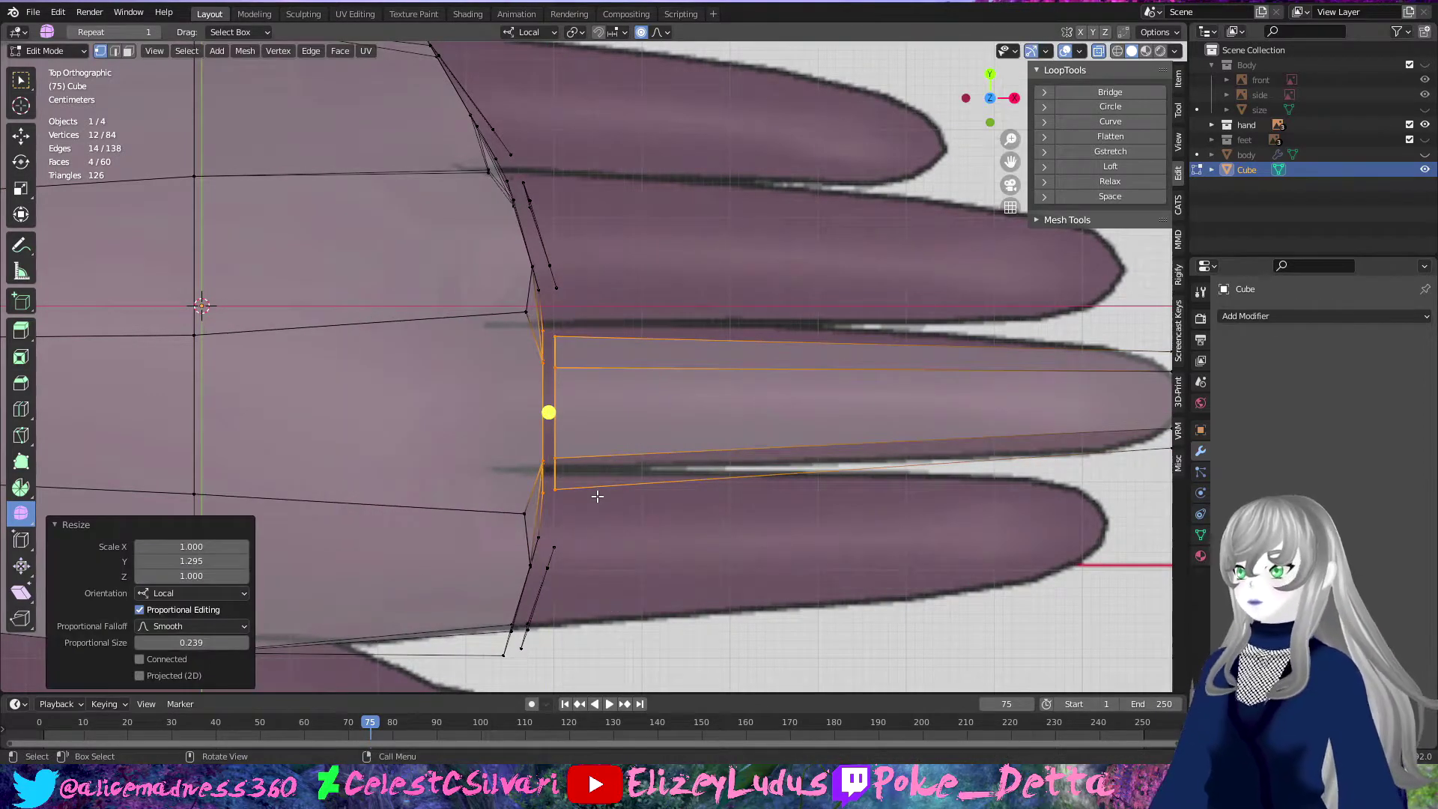
pyautogui.click(721, 469)
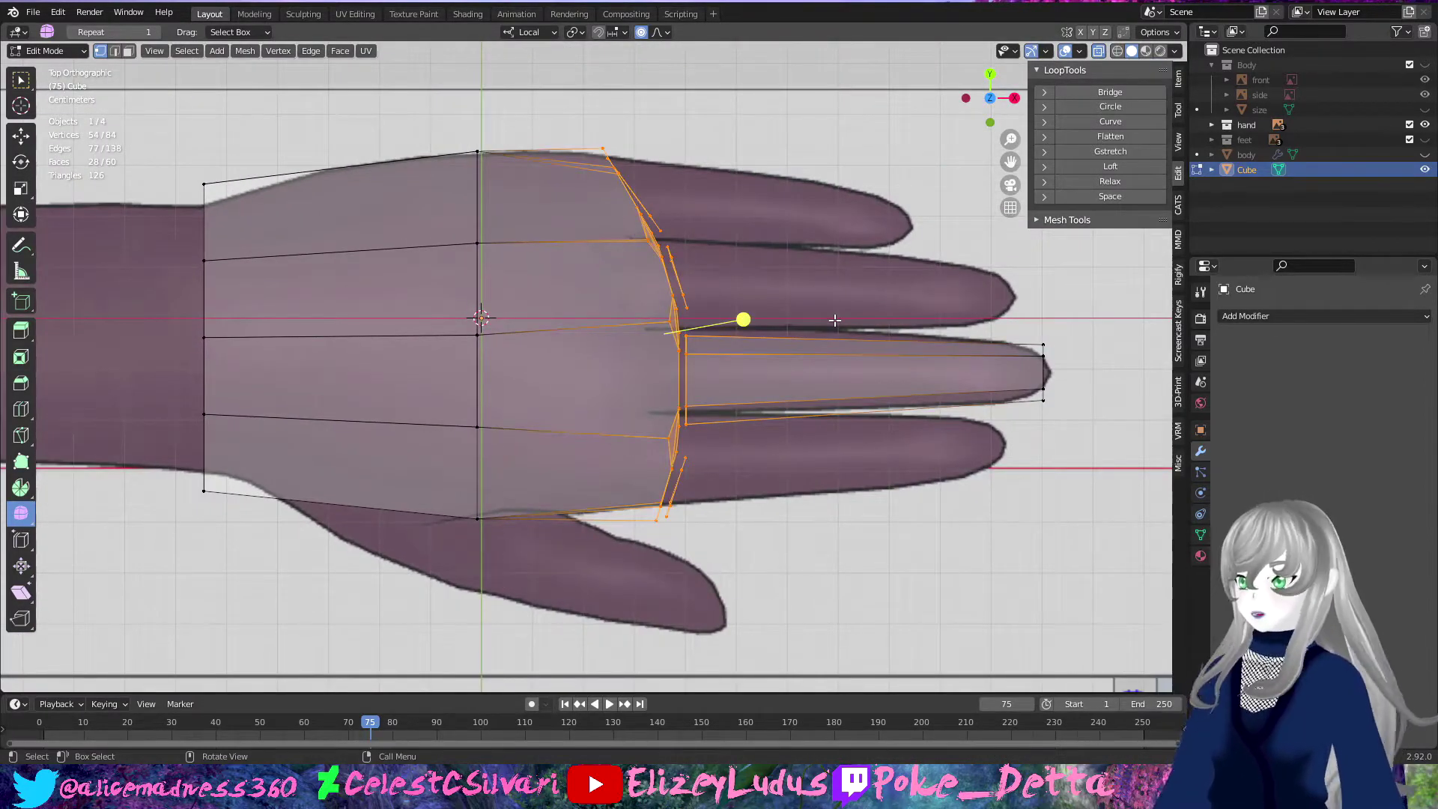
pyautogui.click(723, 312)
pyautogui.scroll(3, 732, 304)
pyautogui.moveTo(753, 161); pyautogui.dragTo(639, 284)
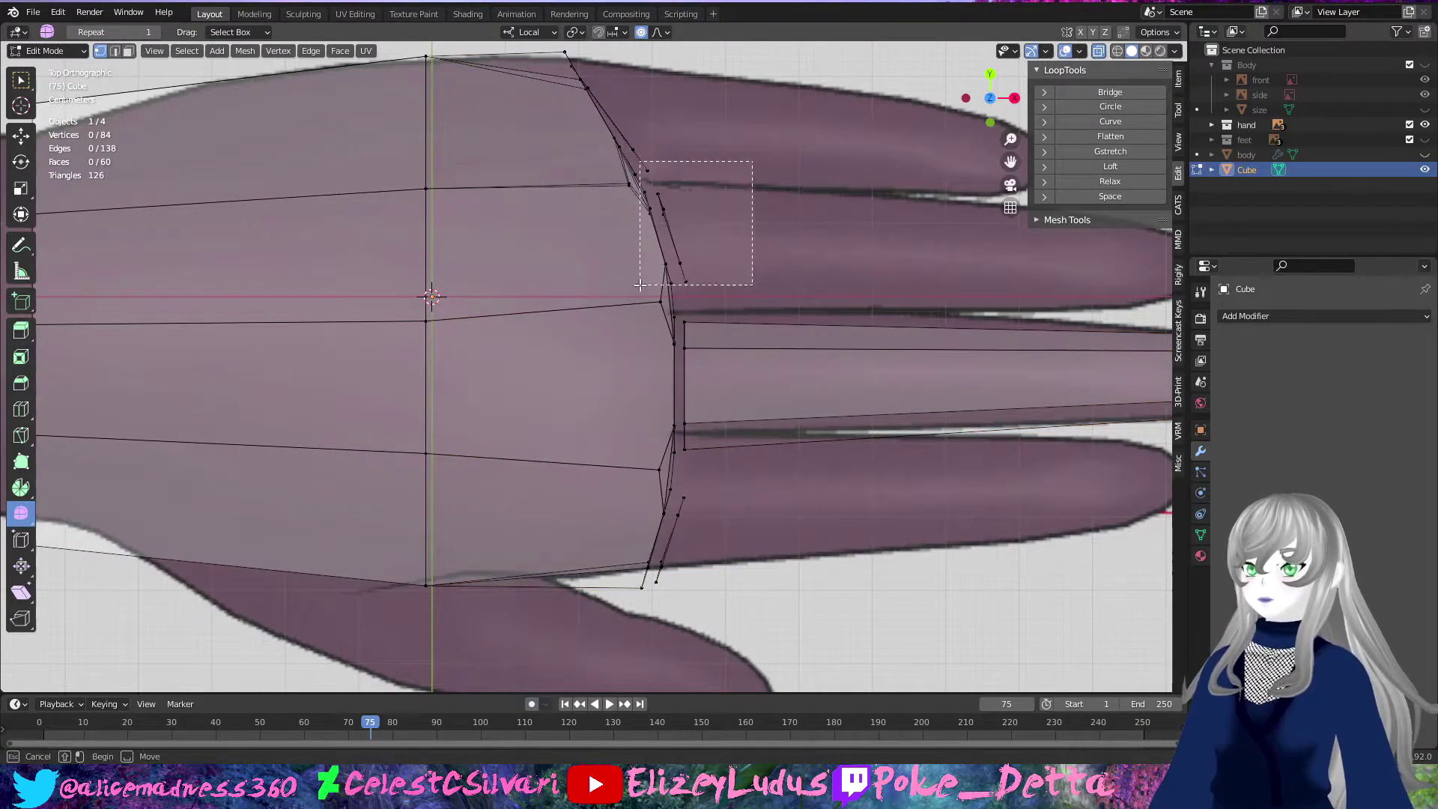
pyautogui.press('g')
pyautogui.moveTo(682, 508)
pyautogui.mouseDown(button='middle')
pyautogui.moveTo(601, 470)
pyautogui.moveTo(518, 488)
pyautogui.mouseUp(button='middle')
pyautogui.click(601, 470)
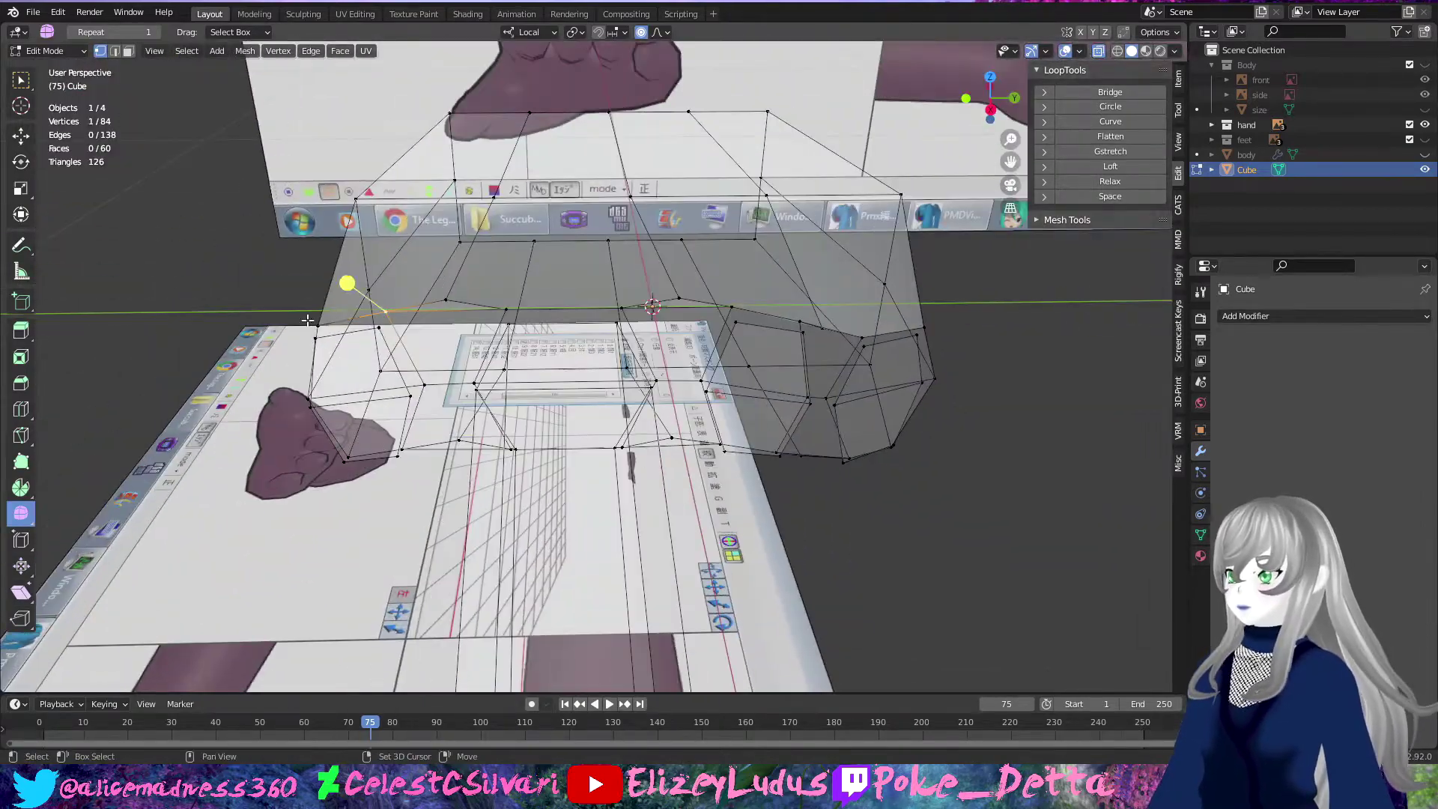
pyautogui.moveTo(430, 457); pyautogui.dragTo(413, 402, button='middle')
# Step: Turn off X-ray, delete a stray edge, and add a loop cut at the finger base
pyautogui.click(1098, 54)
pyautogui.moveTo(420, 247)
pyautogui.mouseDown(button='middle')
pyautogui.moveTo(591, 375)
pyautogui.moveTo(536, 353)
pyautogui.moveTo(659, 282)
pyautogui.moveTo(763, 440)
pyautogui.mouseUp(button='middle')
pyautogui.press('x')
pyautogui.click(659, 282)
pyautogui.moveTo(726, 309)
pyautogui.mouseDown(button='middle')
pyautogui.moveTo(762, 430)
pyautogui.moveTo(795, 414)
pyautogui.moveTo(899, 276)
pyautogui.moveTo(786, 372)
pyautogui.moveTo(690, 359)
pyautogui.mouseUp(button='middle')
pyautogui.hotkey('ctrl', 'r')
pyautogui.moveTo(761, 424)
pyautogui.mouseDown(button='middle')
pyautogui.moveTo(794, 391)
pyautogui.moveTo(552, 373)
pyautogui.moveTo(550, 432)
pyautogui.moveTo(615, 438)
pyautogui.moveTo(664, 344)
pyautogui.moveTo(664, 299)
pyautogui.moveTo(752, 500)
pyautogui.moveTo(705, 300)
pyautogui.moveTo(699, 360)
pyautogui.moveTo(754, 494)
pyautogui.mouseUp(button='middle')
pyautogui.click(794, 391)
# Step: Slide the edge loops around the finger base closer together
pyautogui.press('g')
pyautogui.press('g')
pyautogui.click(631, 441)
pyautogui.click(739, 503)
pyautogui.click(770, 499)
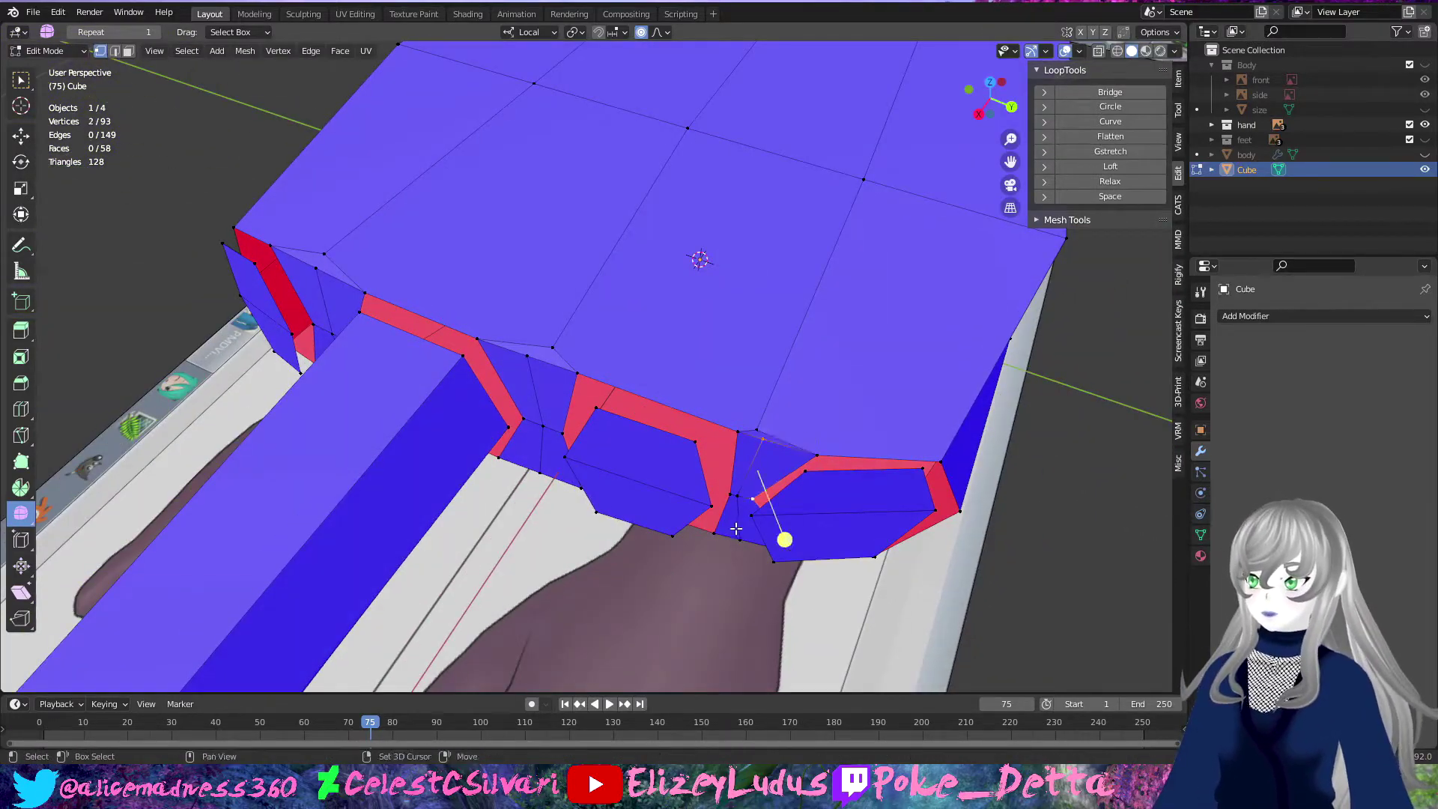
pyautogui.keyDown('shift'); pyautogui.click(791, 477); pyautogui.keyUp('shift')
pyautogui.moveTo(791, 477)
pyautogui.mouseDown(button='middle')
pyautogui.moveTo(825, 450)
pyautogui.moveTo(452, 389)
pyautogui.mouseUp(button='middle')
pyautogui.click(846, 468)
pyautogui.click(469, 434)
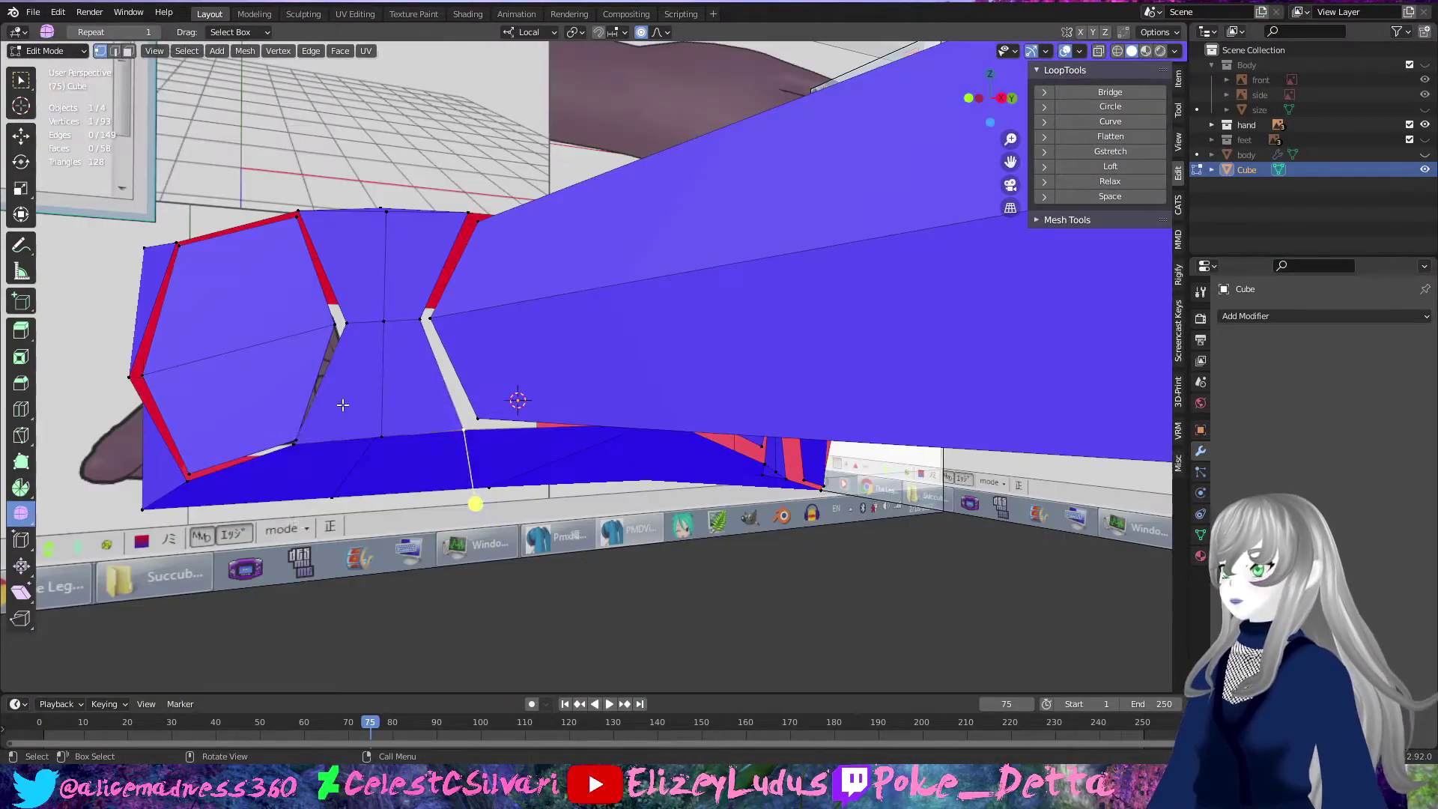
pyautogui.moveTo(372, 412); pyautogui.dragTo(298, 512, button='middle')
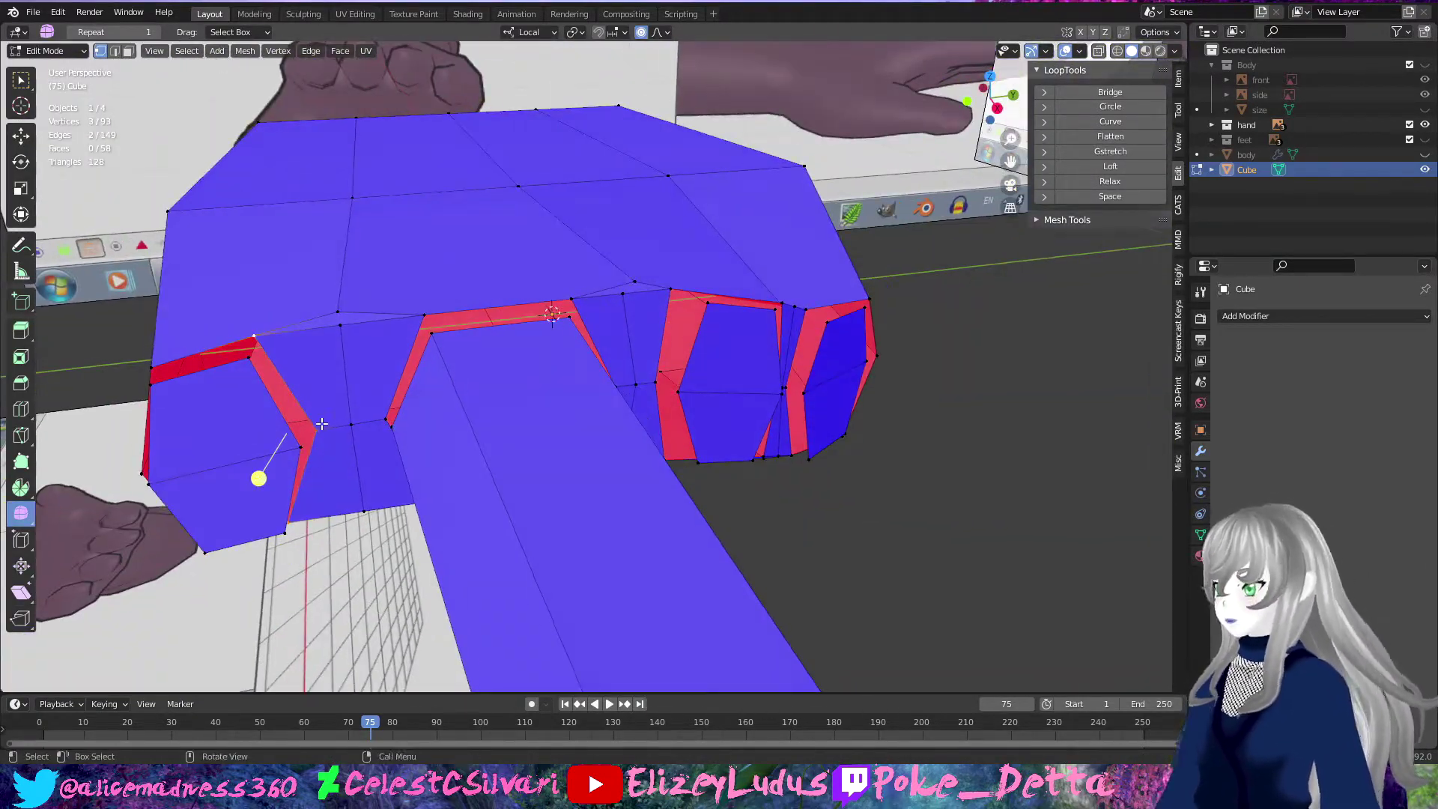
pyautogui.click(321, 424)
pyautogui.keyDown('shift'); pyautogui.click(346, 384); pyautogui.keyUp('shift')
pyautogui.click(380, 438)
# Step: Adjust finger-base vertices, nudging one slightly along local Y
pyautogui.moveTo(380, 438)
pyautogui.mouseDown(button='middle')
pyautogui.moveTo(363, 449)
pyautogui.moveTo(558, 393)
pyautogui.mouseUp(button='middle')
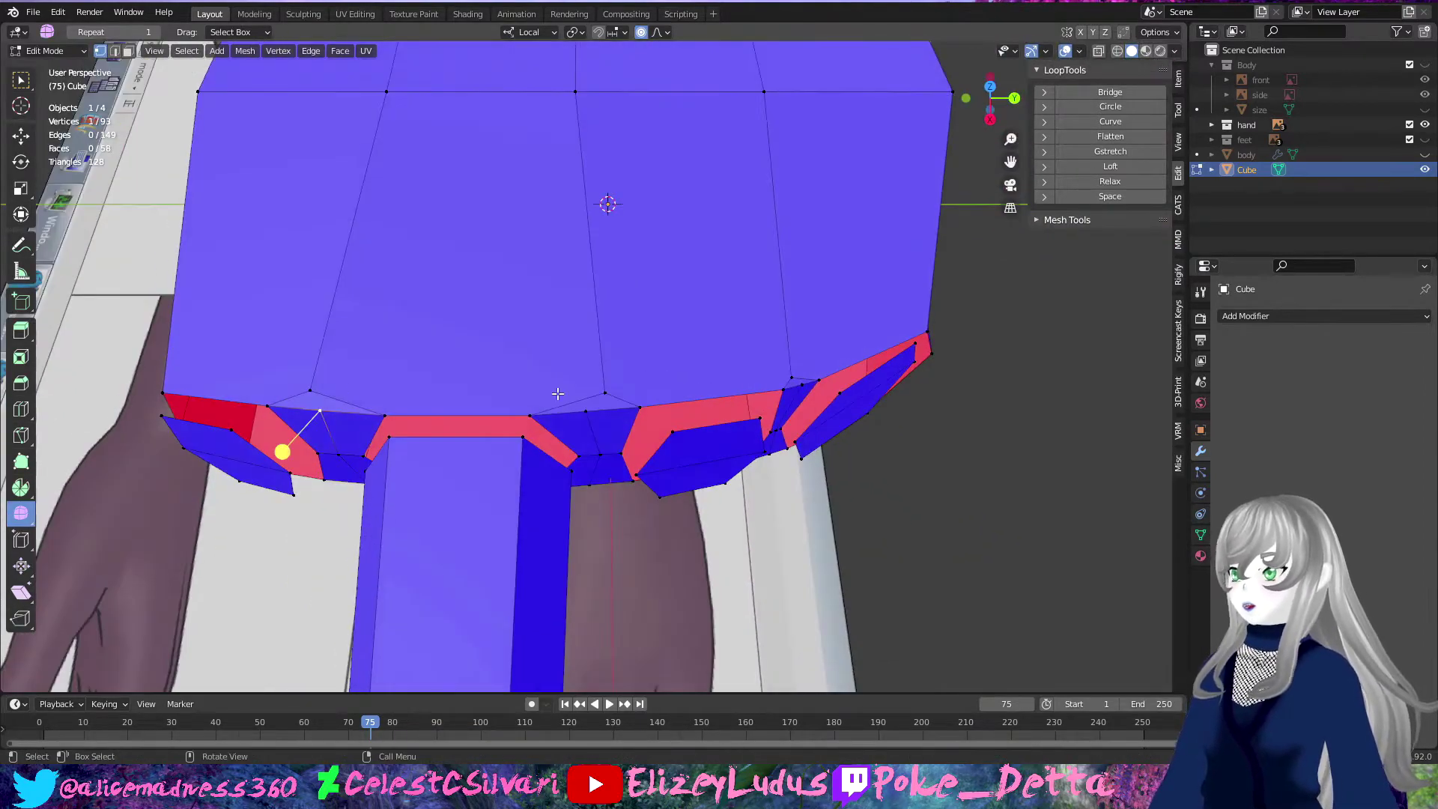
pyautogui.click(428, 358)
pyautogui.moveTo(428, 357); pyautogui.dragTo(579, 390, button='middle')
pyautogui.click(698, 416)
pyautogui.moveTo(698, 416)
pyautogui.mouseDown(button='middle')
pyautogui.moveTo(758, 282)
pyautogui.moveTo(425, 376)
pyautogui.mouseUp(button='middle')
pyautogui.press('g')
pyautogui.press('y')
pyautogui.click(798, 292)
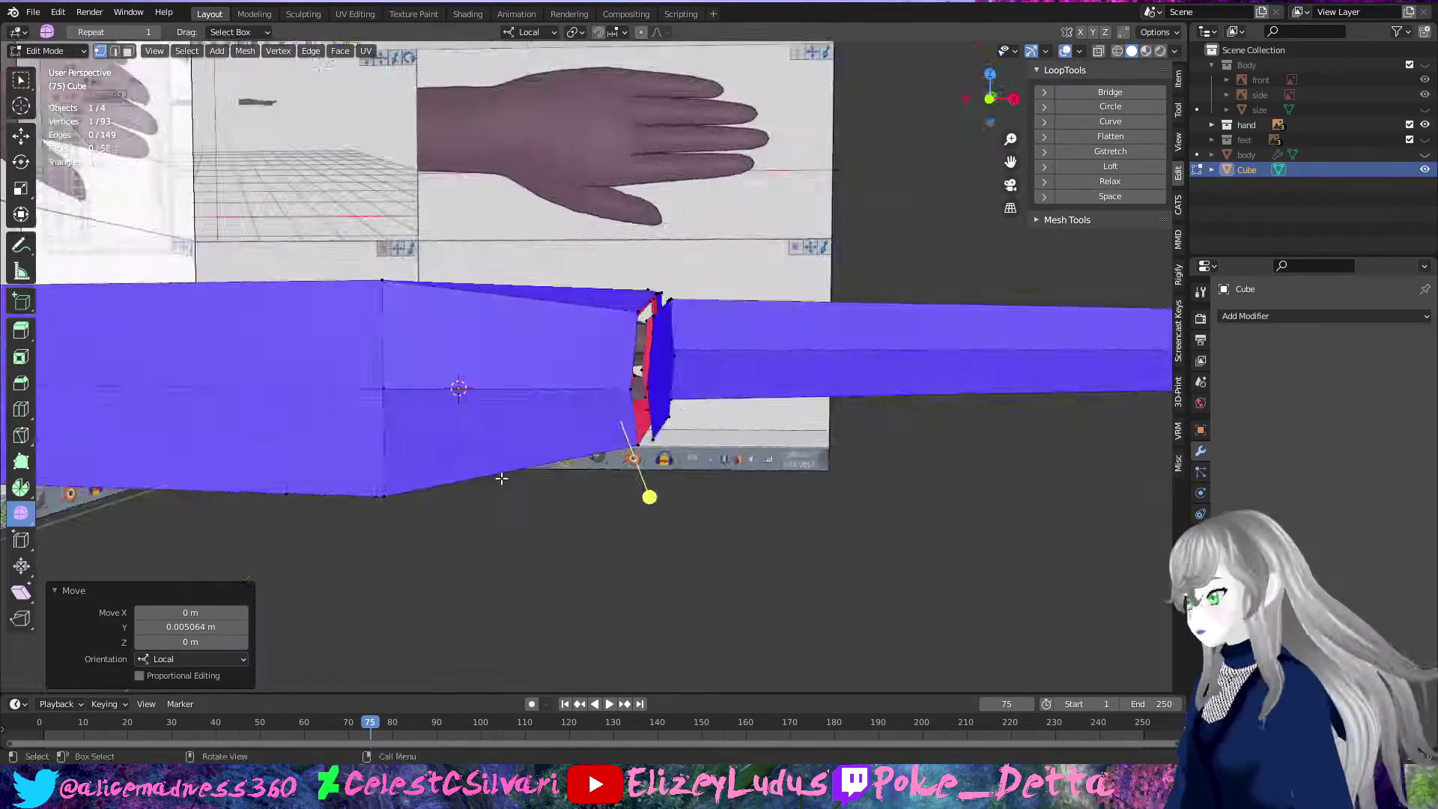
# Step: Delete the linked extra faces on the palm's front, leaving 75 vertices and 52 faces
pyautogui.press('l')
pyautogui.scroll(-3, 425, 376)
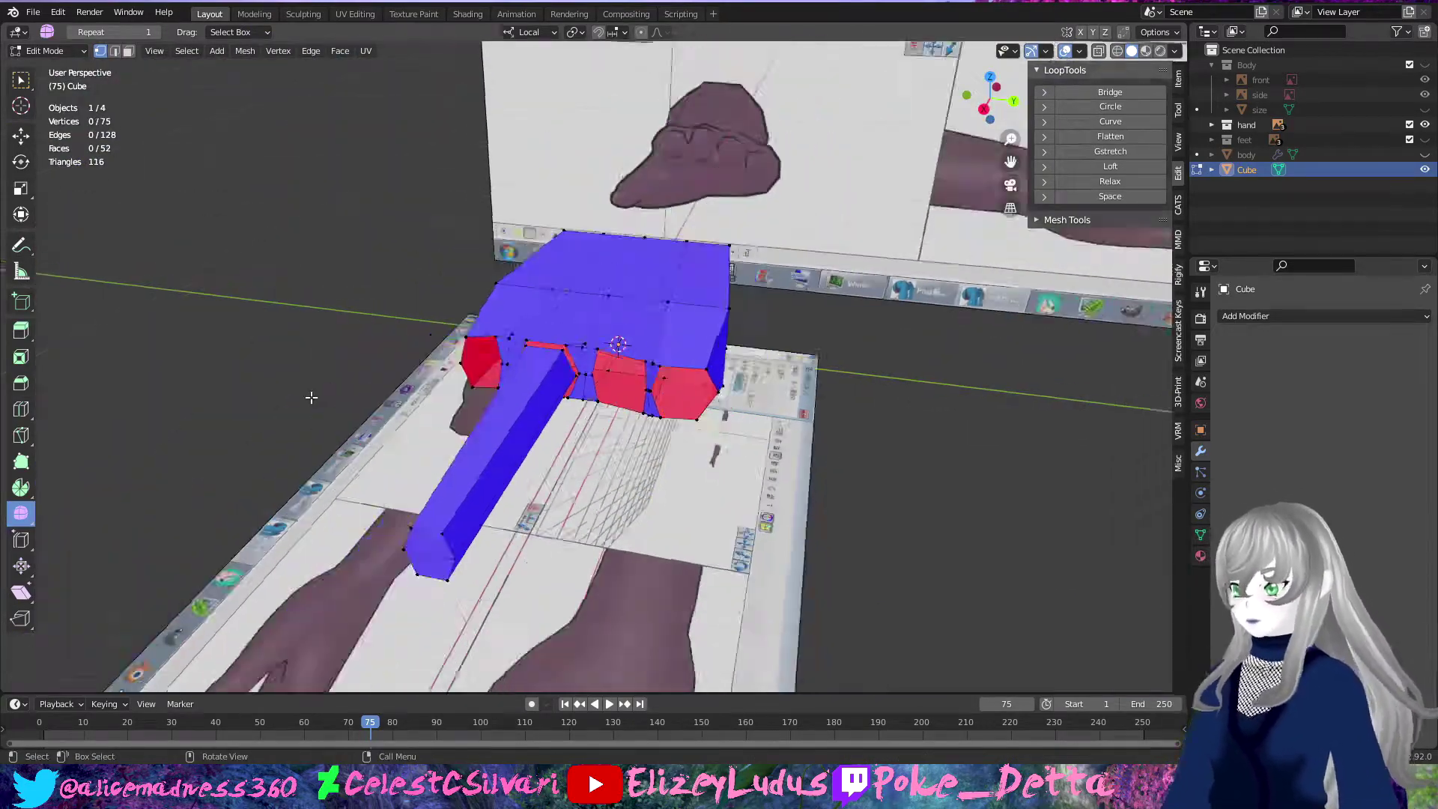
pyautogui.press('x')
pyautogui.moveTo(425, 376); pyautogui.dragTo(520, 417, button='middle')
pyautogui.click(1259, 315)
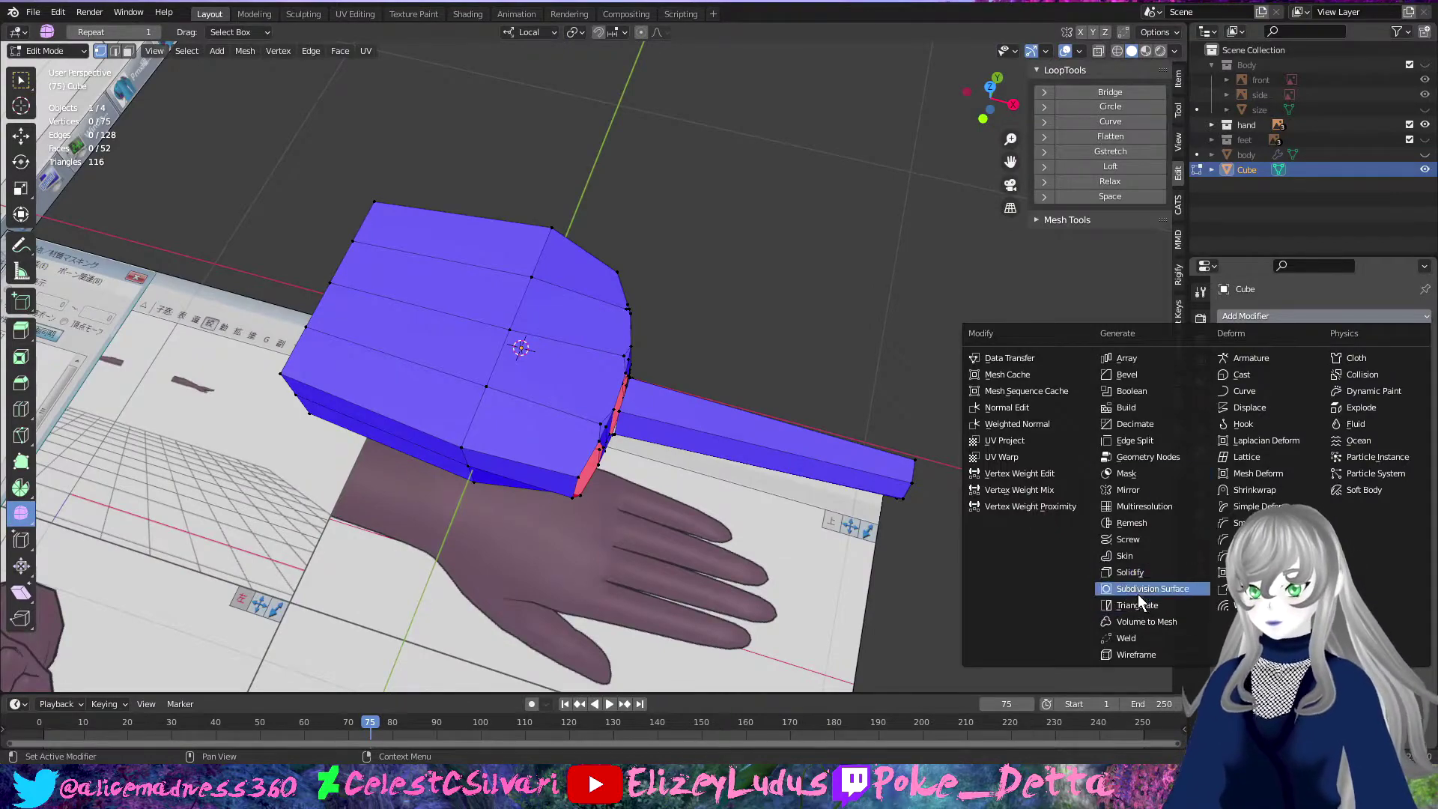
# Step: Add a Subdivision Surface modifier and frame the finger in front view
pyautogui.click(1138, 595)
pyautogui.scroll(5, 527, 404)
pyautogui.moveTo(524, 487); pyautogui.dragTo(527, 404, button='middle')
pyautogui.press('KP_1')
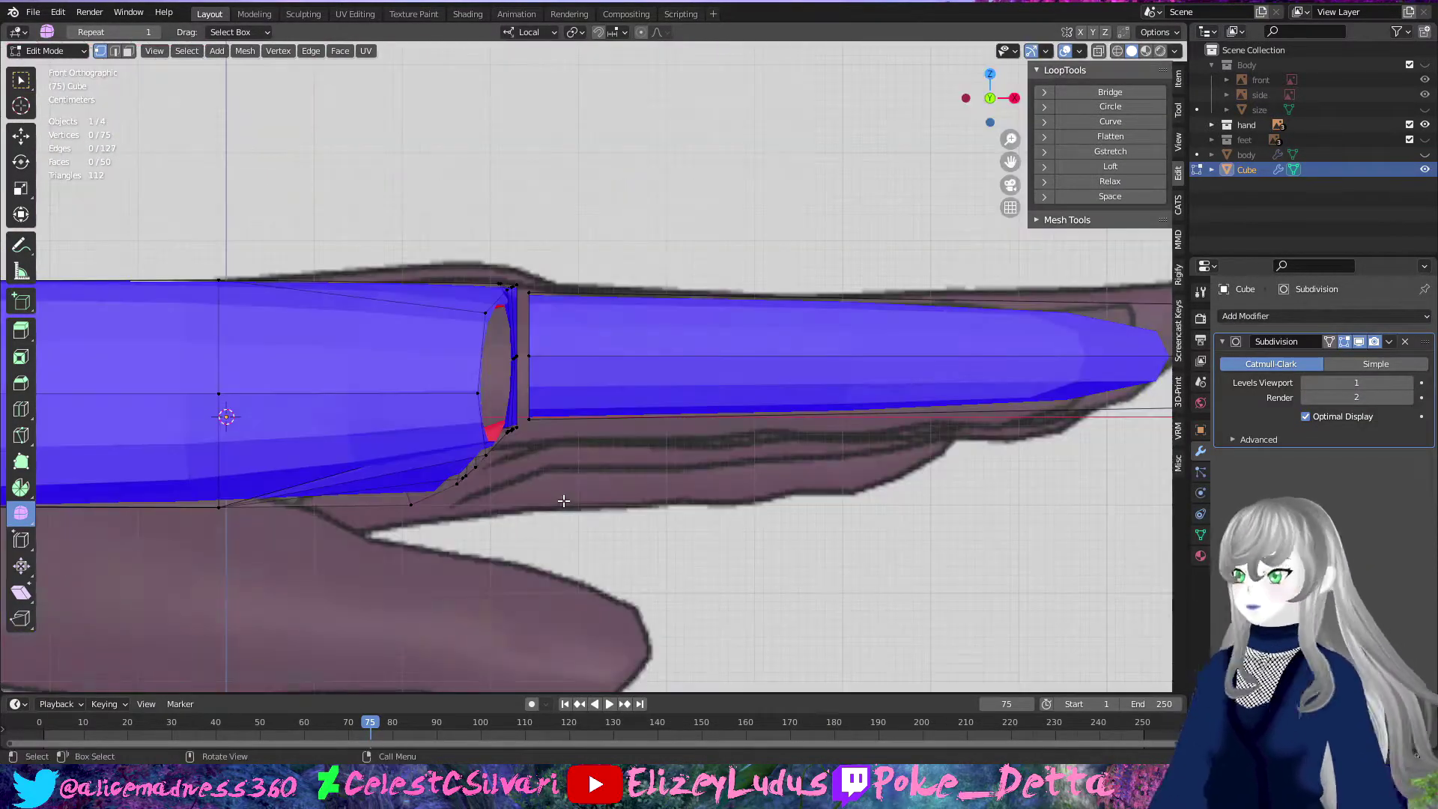
pyautogui.keyDown('shift'); pyautogui.moveTo(564, 500); pyautogui.dragTo(421, 524, button='middle'); pyautogui.keyUp('shift')
# Step: Add an edge loop across the finger and select its two middle faces
pyautogui.hotkey('ctrl', 'r')
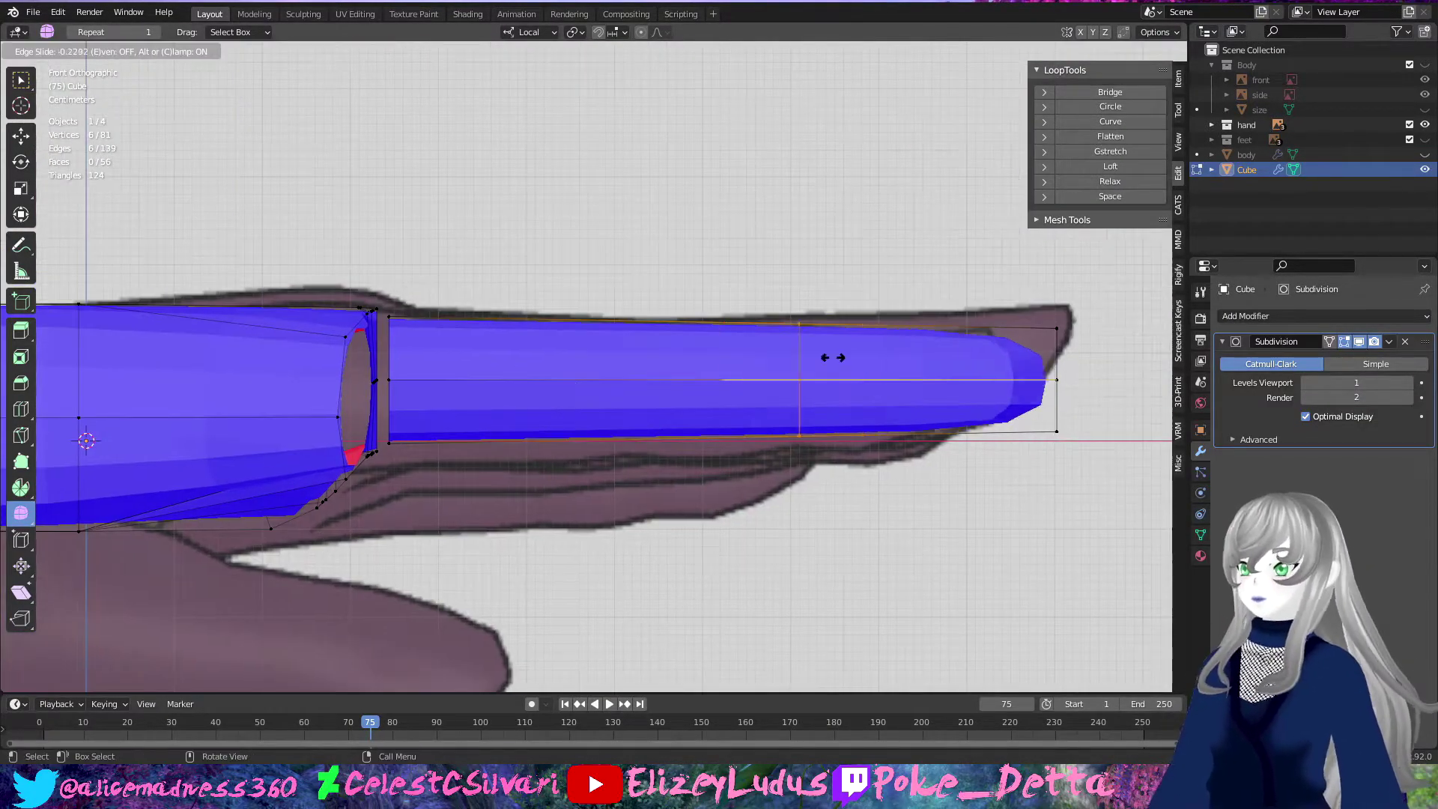
pyautogui.click(747, 386)
pyautogui.click(553, 393)
pyautogui.moveTo(553, 394); pyautogui.dragTo(674, 430, button='middle')
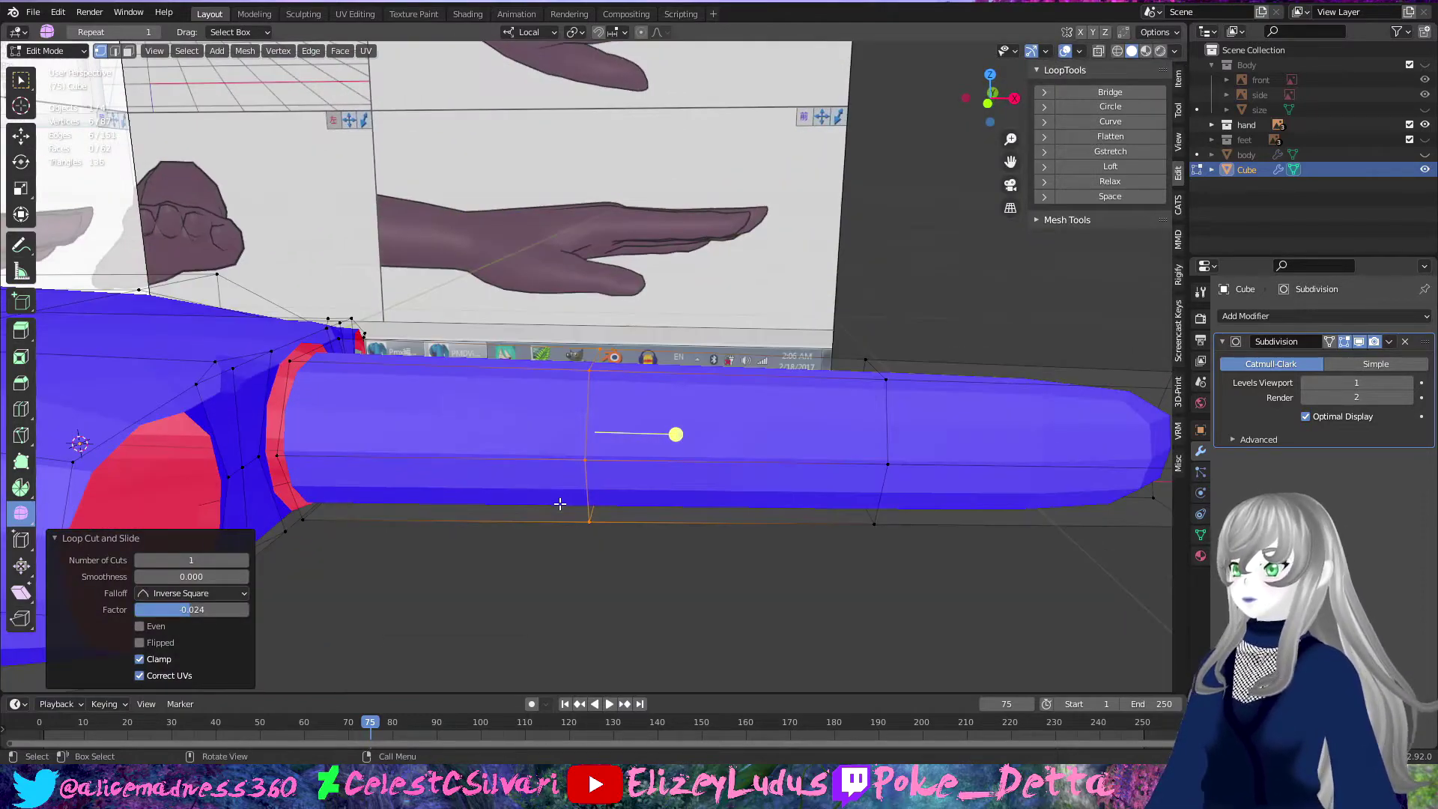
pyautogui.press('KP_1')
pyautogui.click(724, 380)
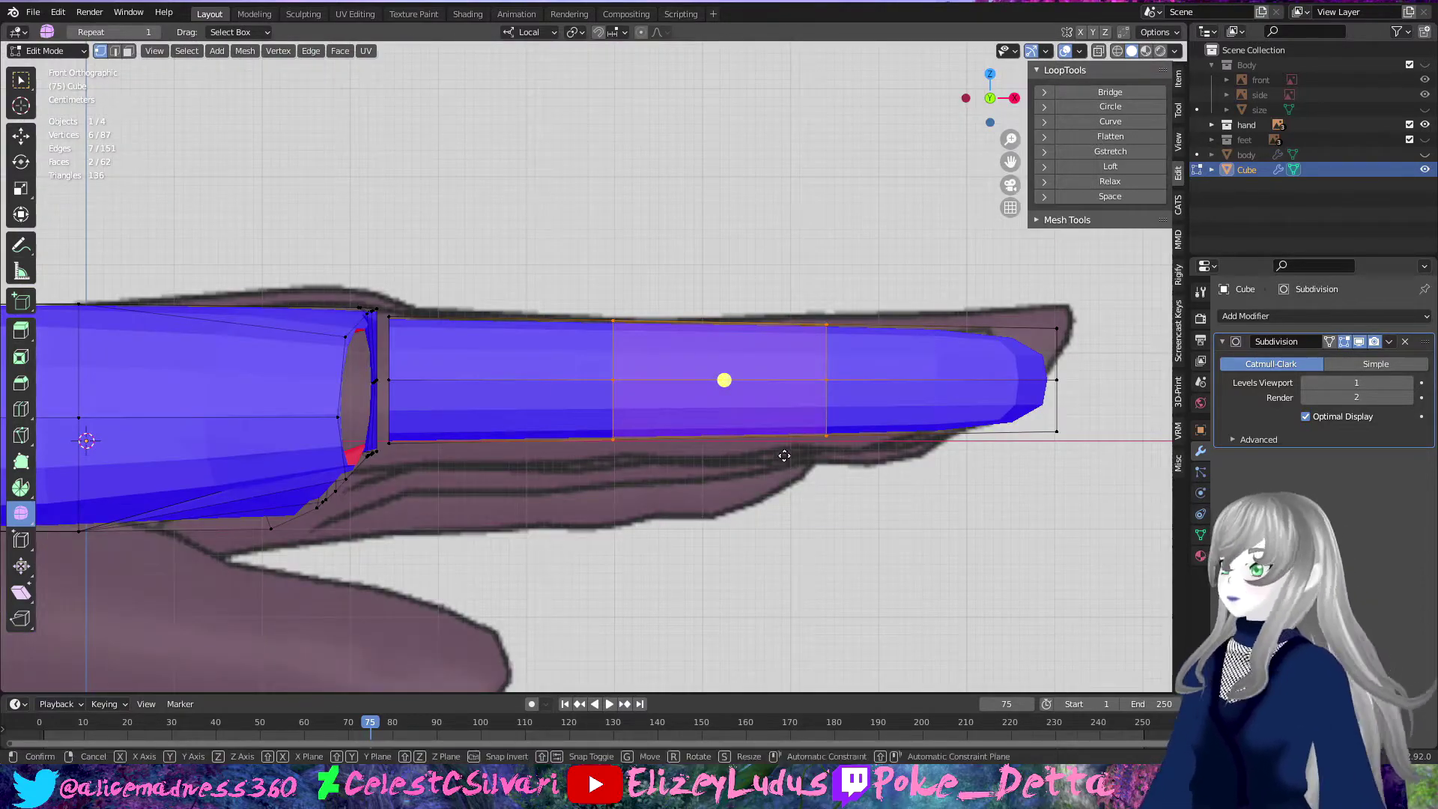
# Step: Slide edge loops along the see-through finger and lengthen its end to the reference outline
pyautogui.keyDown('shift'); pyautogui.moveTo(785, 455); pyautogui.dragTo(625, 480, button='middle'); pyautogui.keyUp('shift')
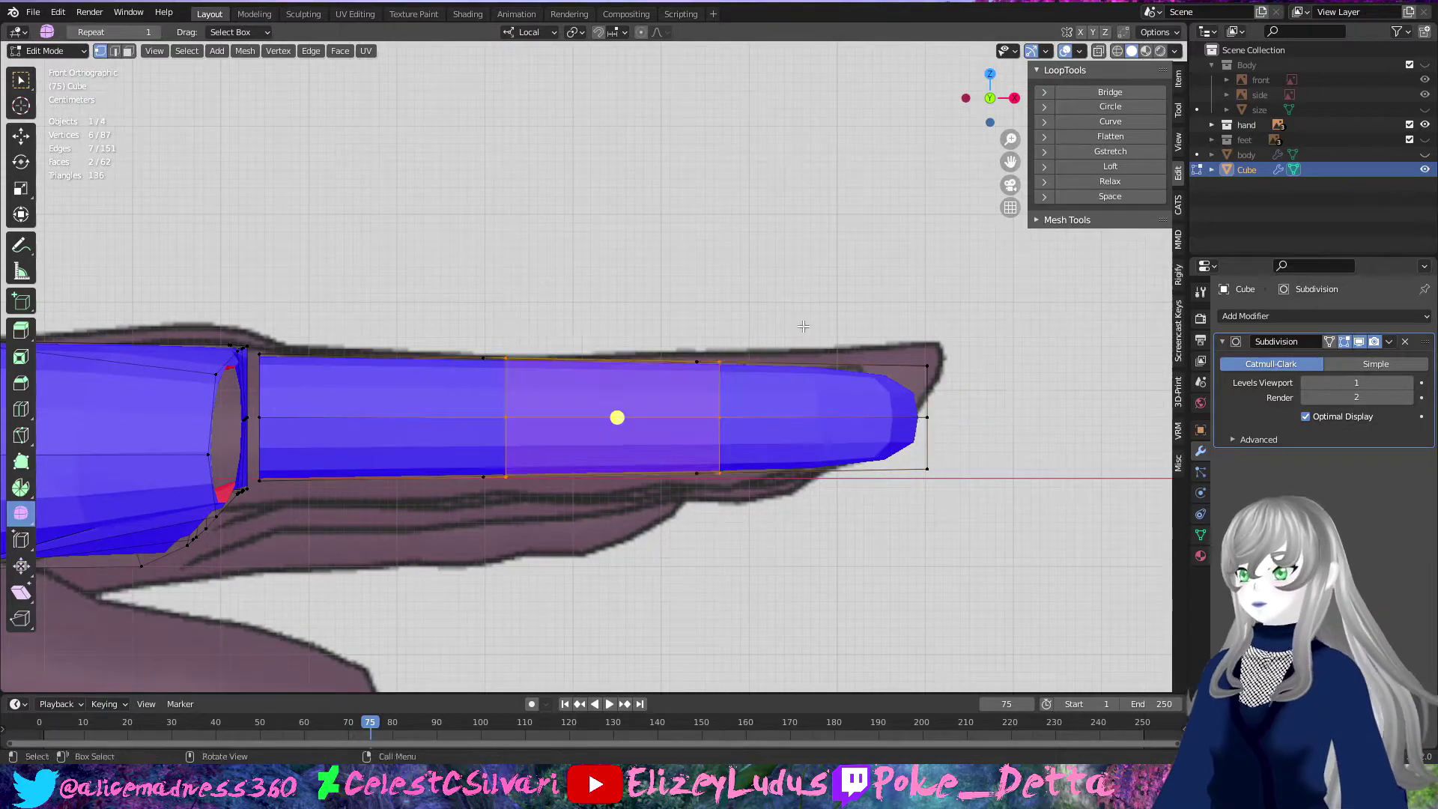
pyautogui.hotkey('alt', 'z')
pyautogui.keyDown('alt'); pyautogui.click(550, 432); pyautogui.keyUp('alt')
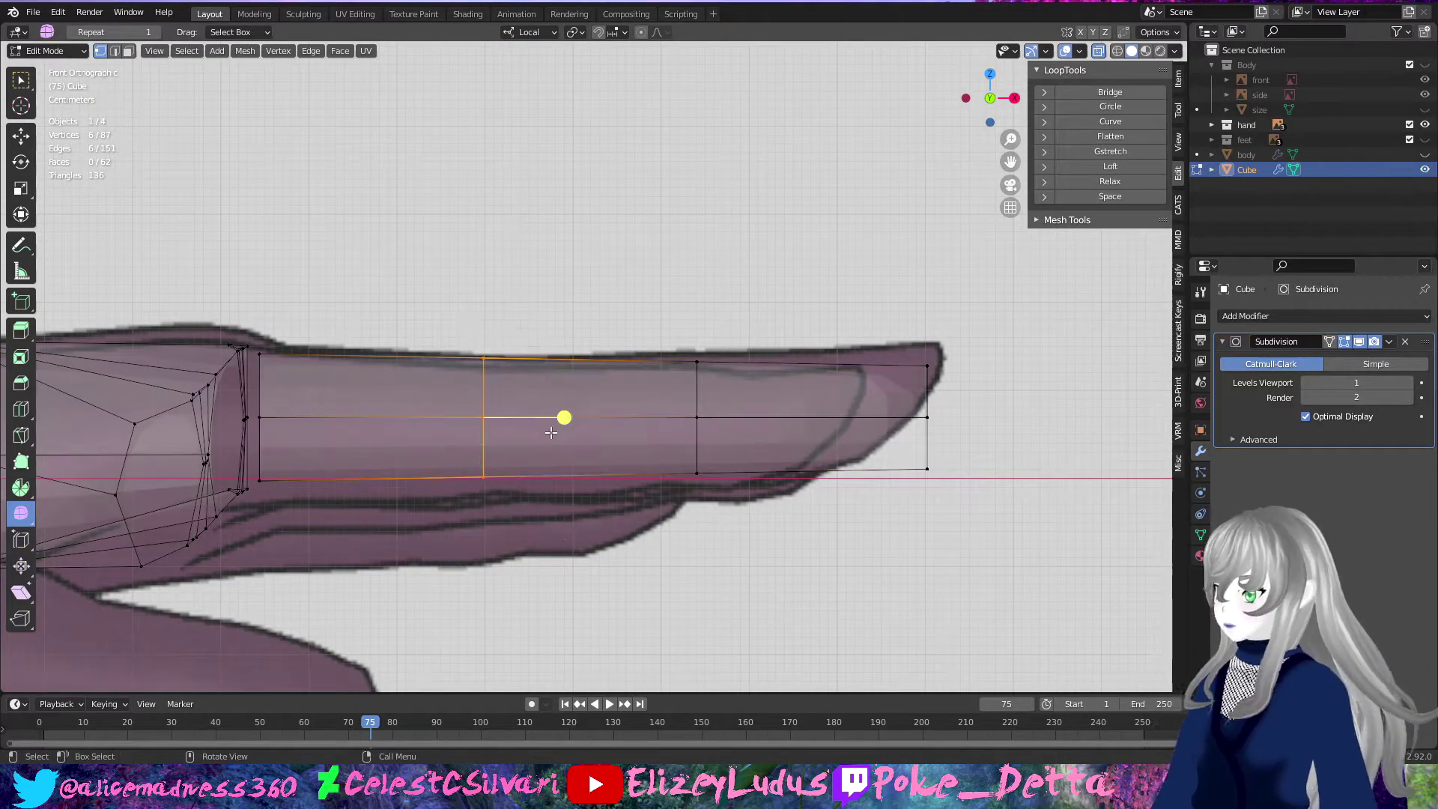
pyautogui.click(591, 438)
pyautogui.keyDown('alt'); pyautogui.click(698, 453); pyautogui.keyUp('alt')
pyautogui.press('g')
pyautogui.press('g')
pyautogui.click(1109, 400)
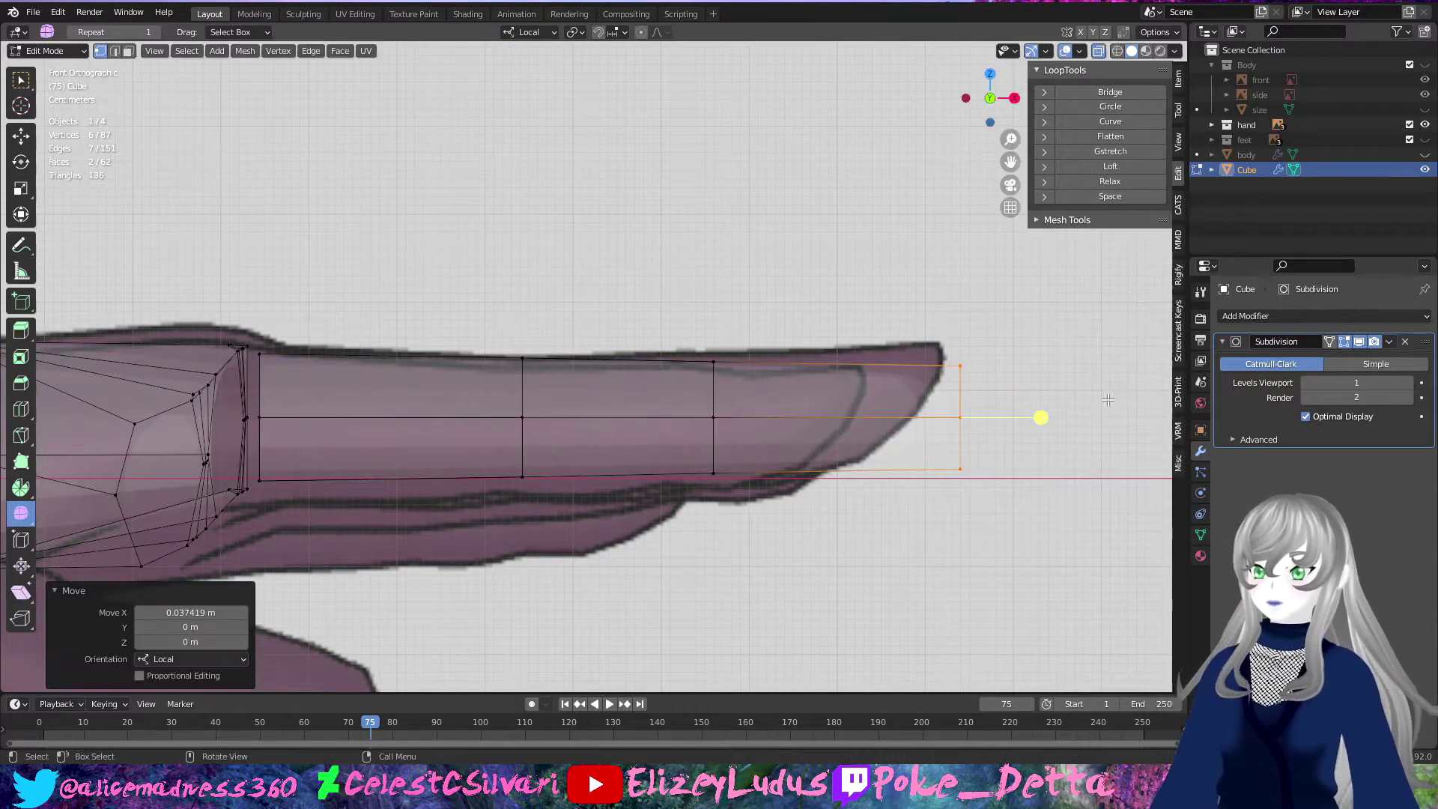
pyautogui.click(707, 466)
# Step: Add another loop cut and move the finger's end edge into place
pyautogui.click(660, 411)
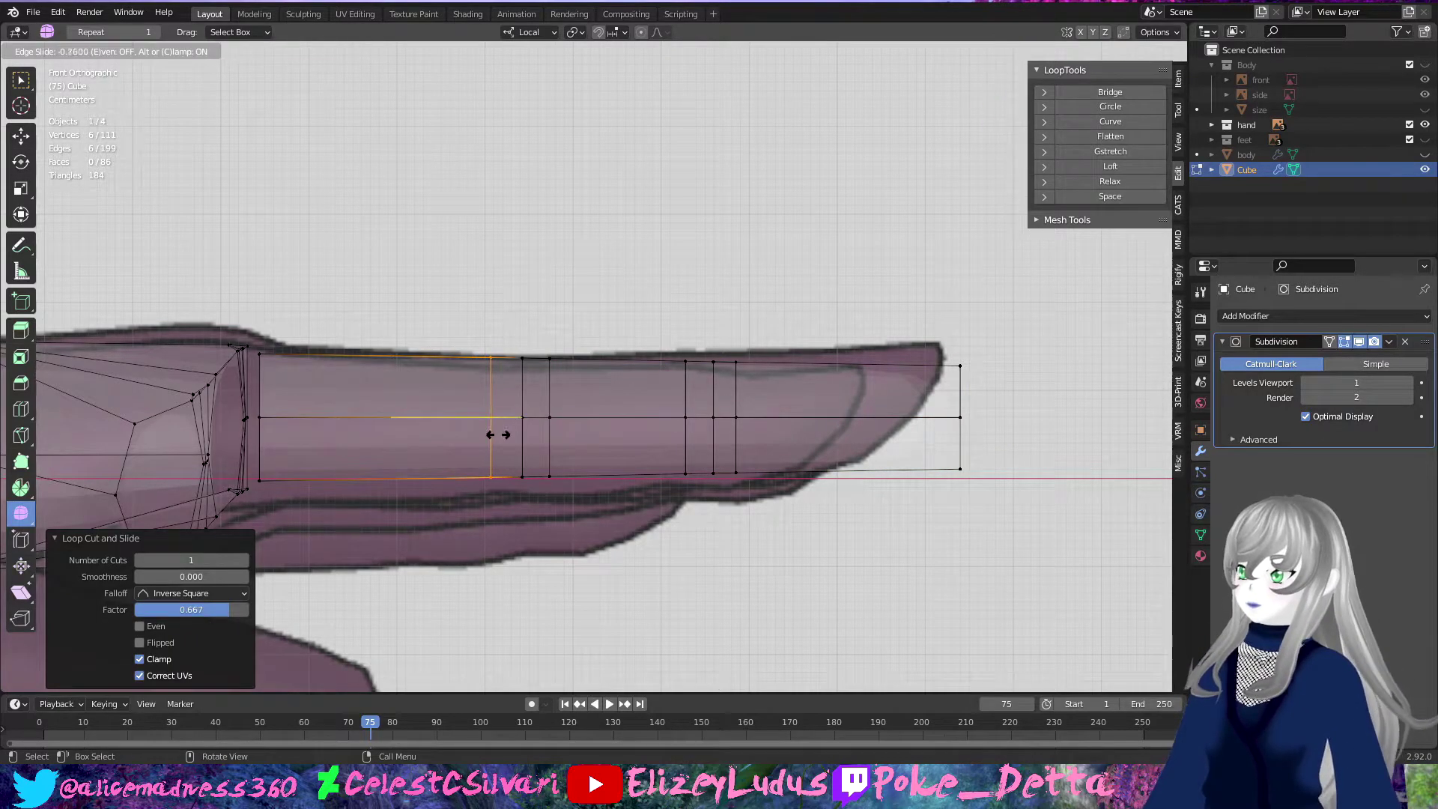
pyautogui.click(808, 458)
pyautogui.click(960, 449)
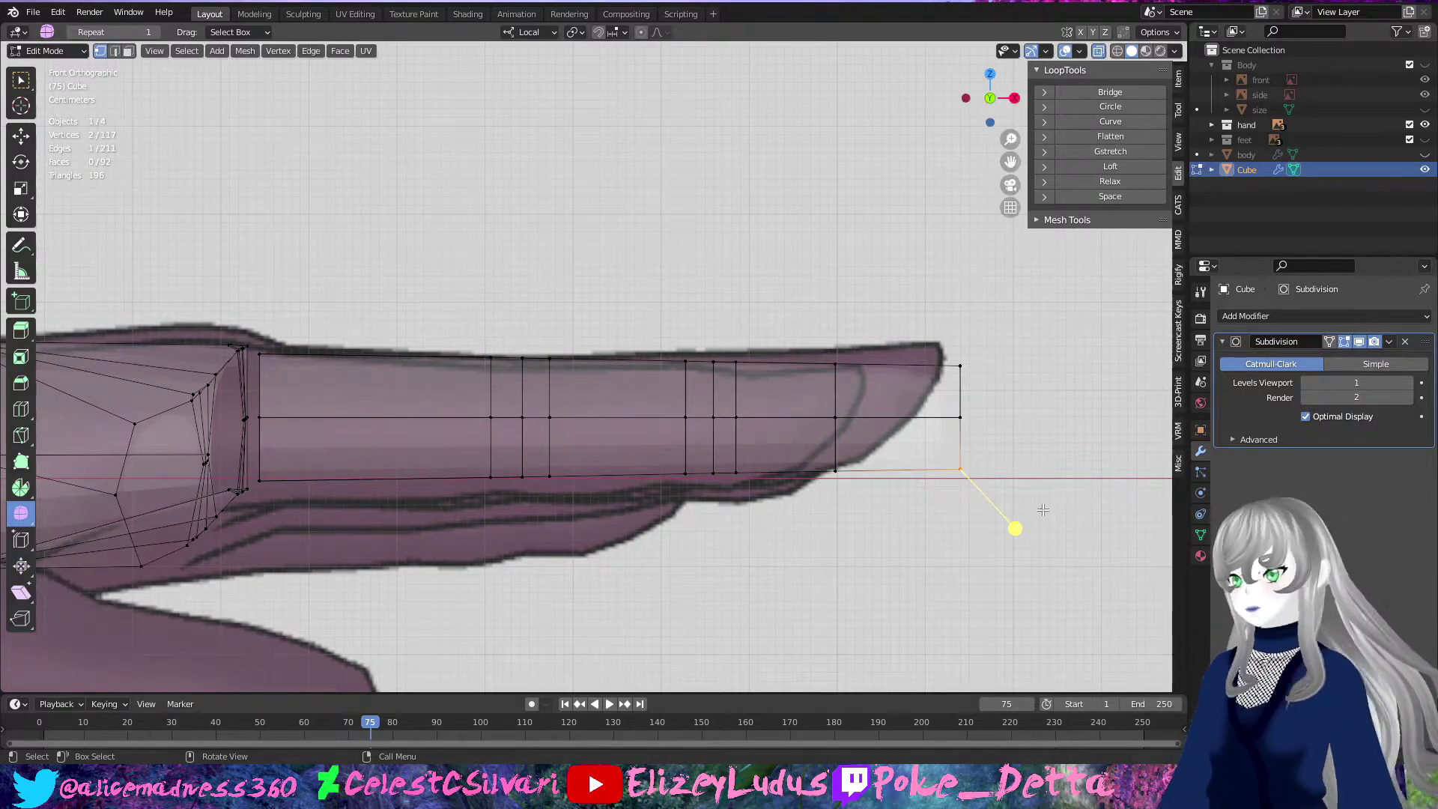
pyautogui.moveTo(1043, 509); pyautogui.dragTo(1027, 509)
pyautogui.moveTo(1021, 395)
pyautogui.mouseDown(button='middle')
pyautogui.moveTo(557, 412)
pyautogui.moveTo(584, 554)
pyautogui.mouseUp(button='middle')
pyautogui.scroll(3, 584, 554)
pyautogui.press('g')
pyautogui.click(595, 504)
# Step: Inset the finger's end face and rotate the tip face to tilt it
pyautogui.moveTo(539, 453); pyautogui.dragTo(854, 571)
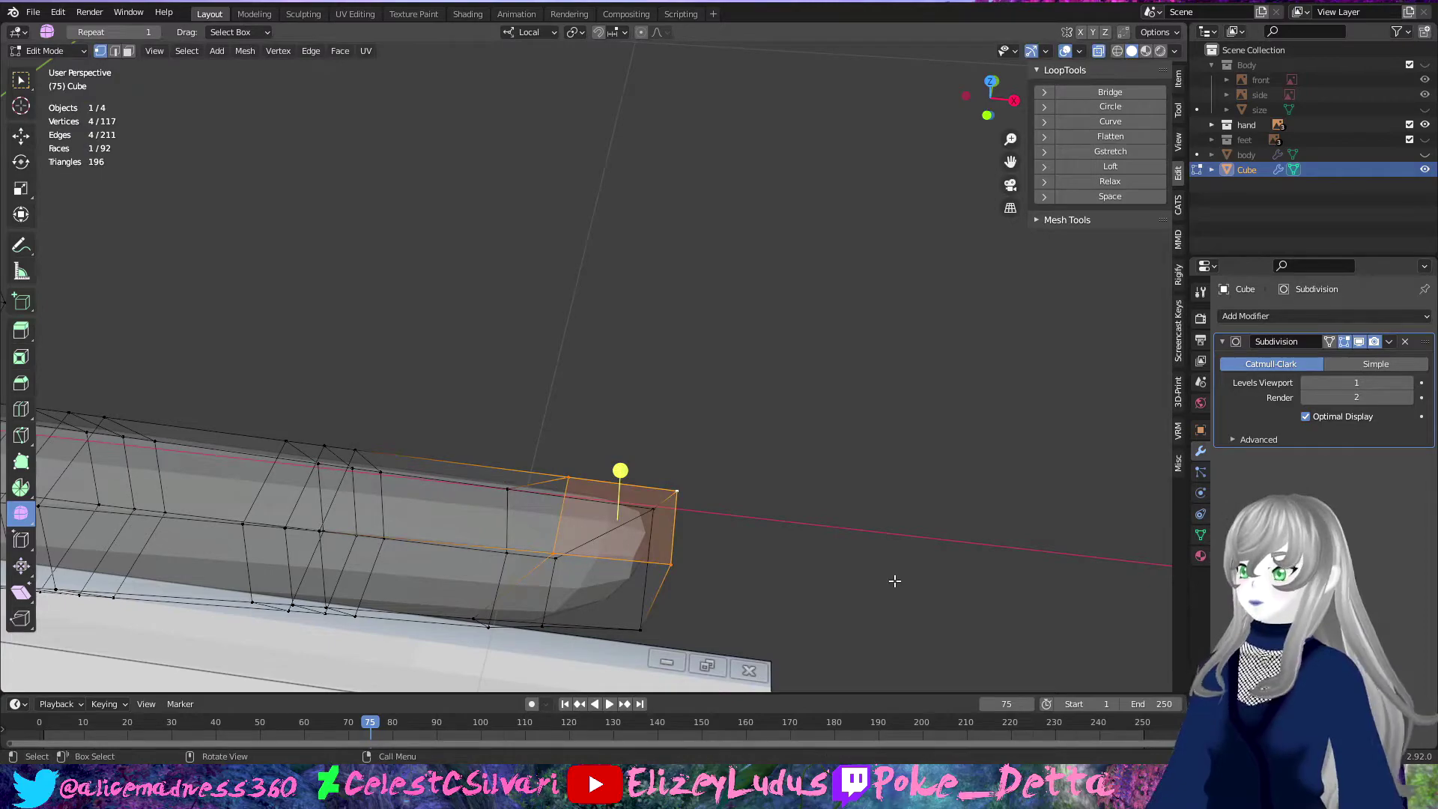
pyautogui.click(878, 595)
pyautogui.press('KP_1')
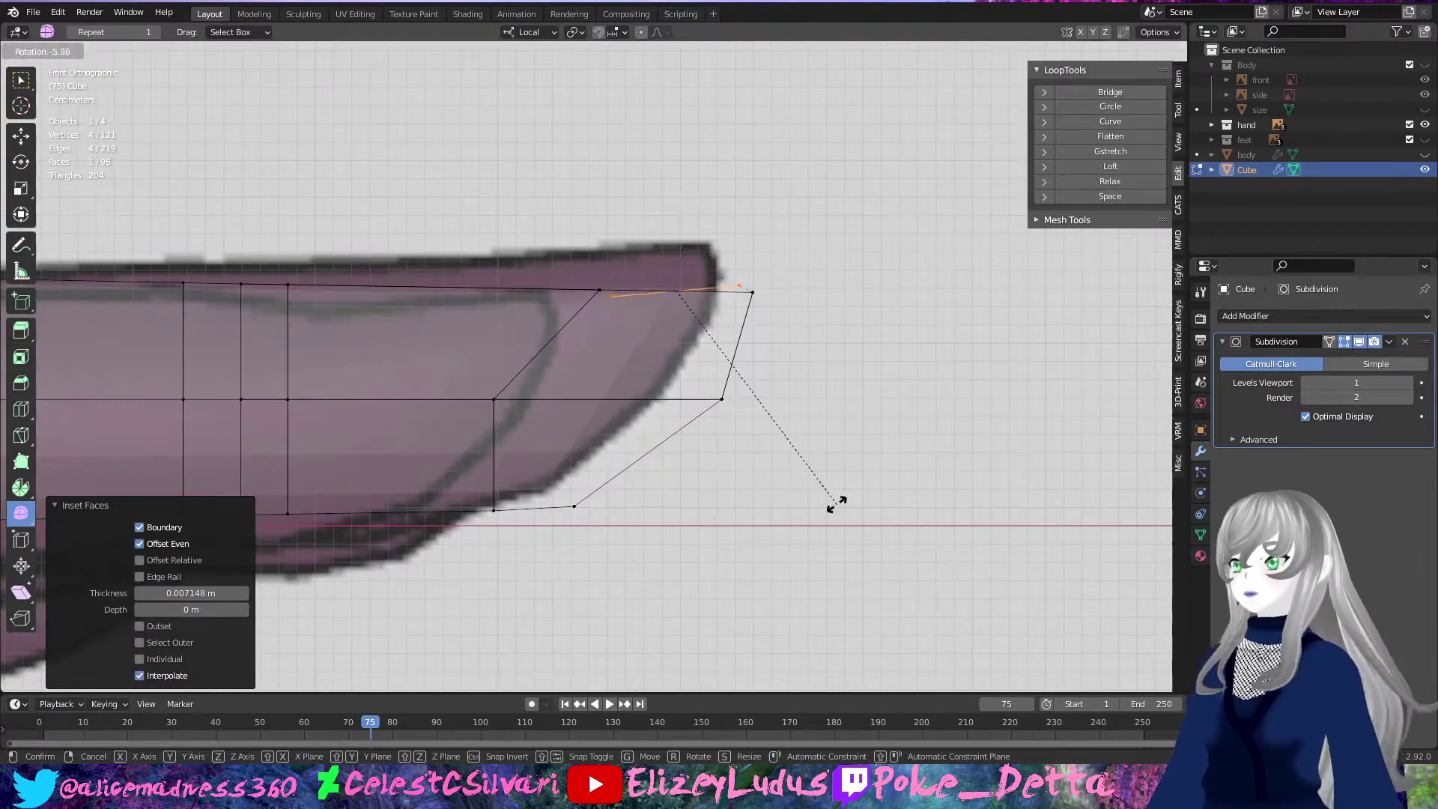
pyautogui.click(837, 503)
pyautogui.scroll(3, 683, 192)
pyautogui.press('r')
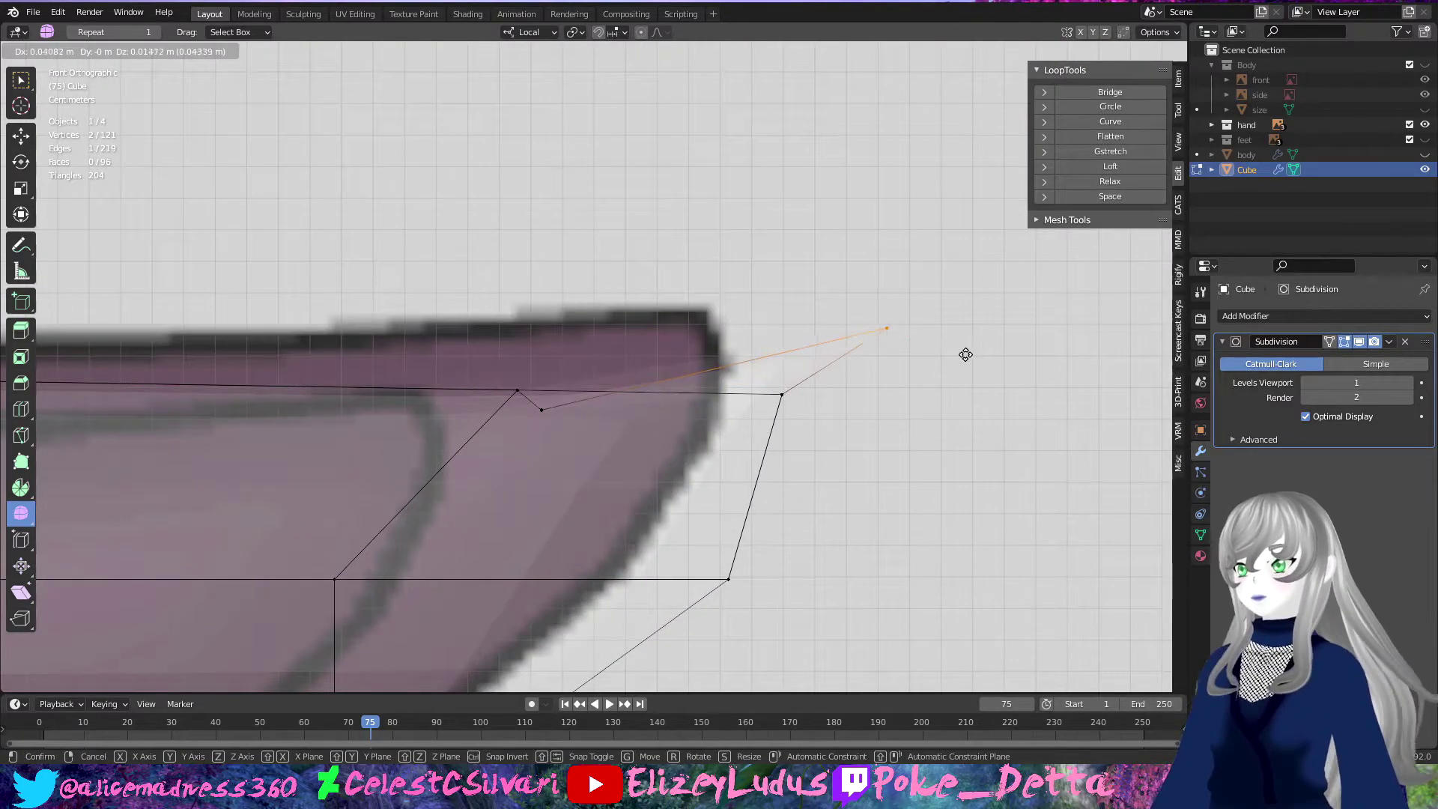
pyautogui.click(965, 354)
# Step: Give the edges beside the tip face a full-strength crease
pyautogui.moveTo(965, 354); pyautogui.dragTo(663, 390, button='middle')
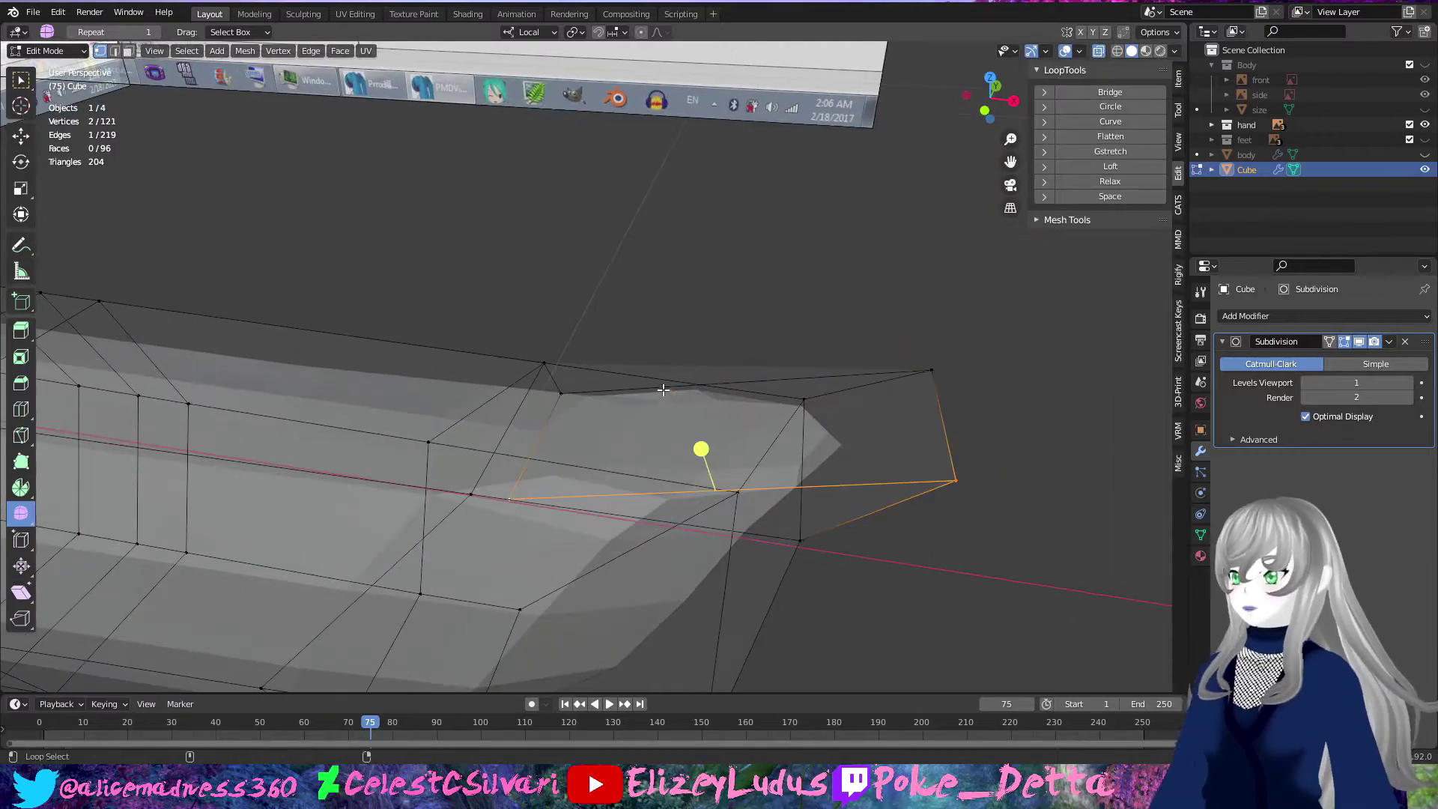
pyautogui.keyDown('shift'); pyautogui.click(664, 390); pyautogui.keyUp('shift')
pyautogui.hotkey('ctrl', 'e')
pyautogui.click(764, 522)
pyautogui.moveTo(297, 556); pyautogui.dragTo(806, 401, button='middle')
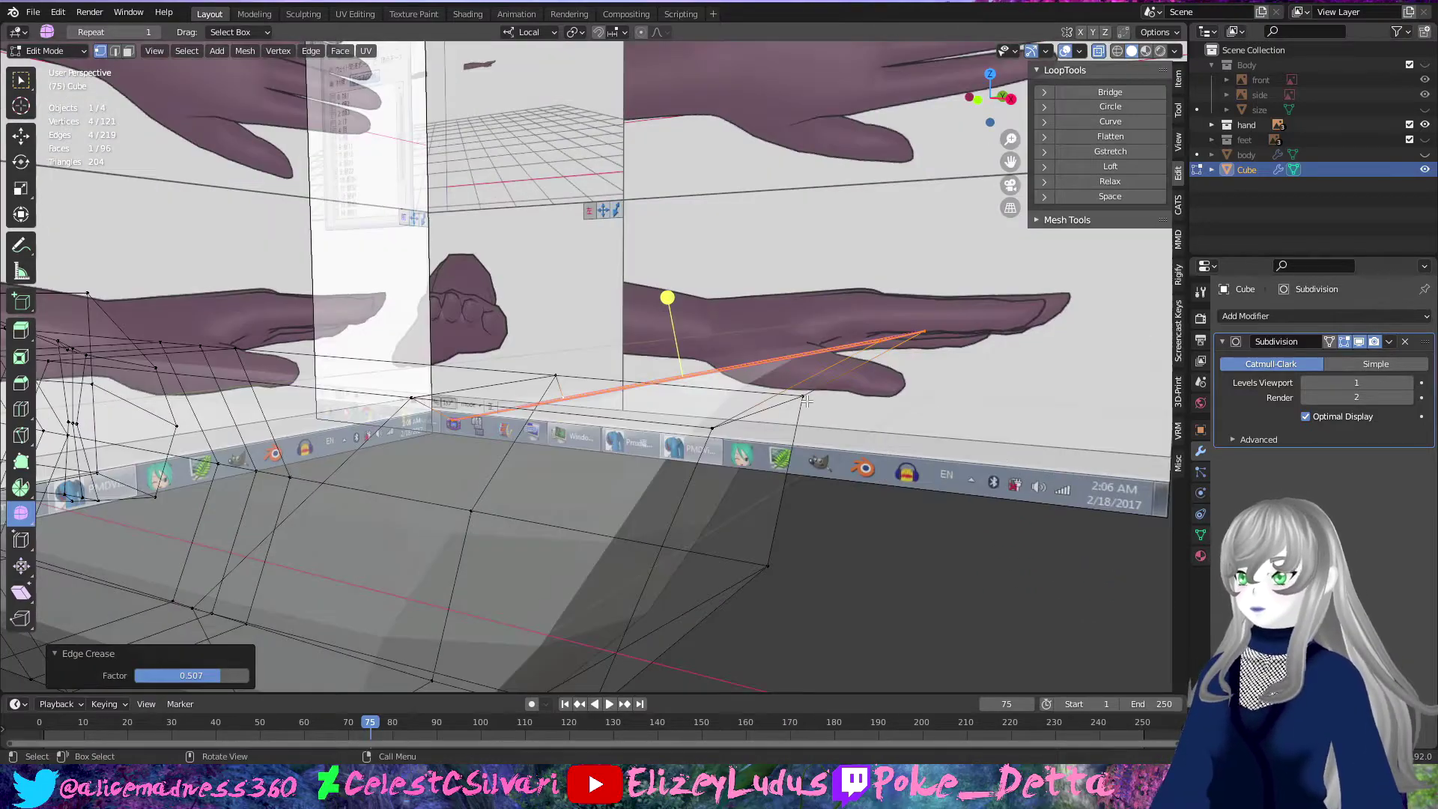
pyautogui.click(513, 495)
pyautogui.moveTo(513, 495); pyautogui.dragTo(357, 466, button='middle')
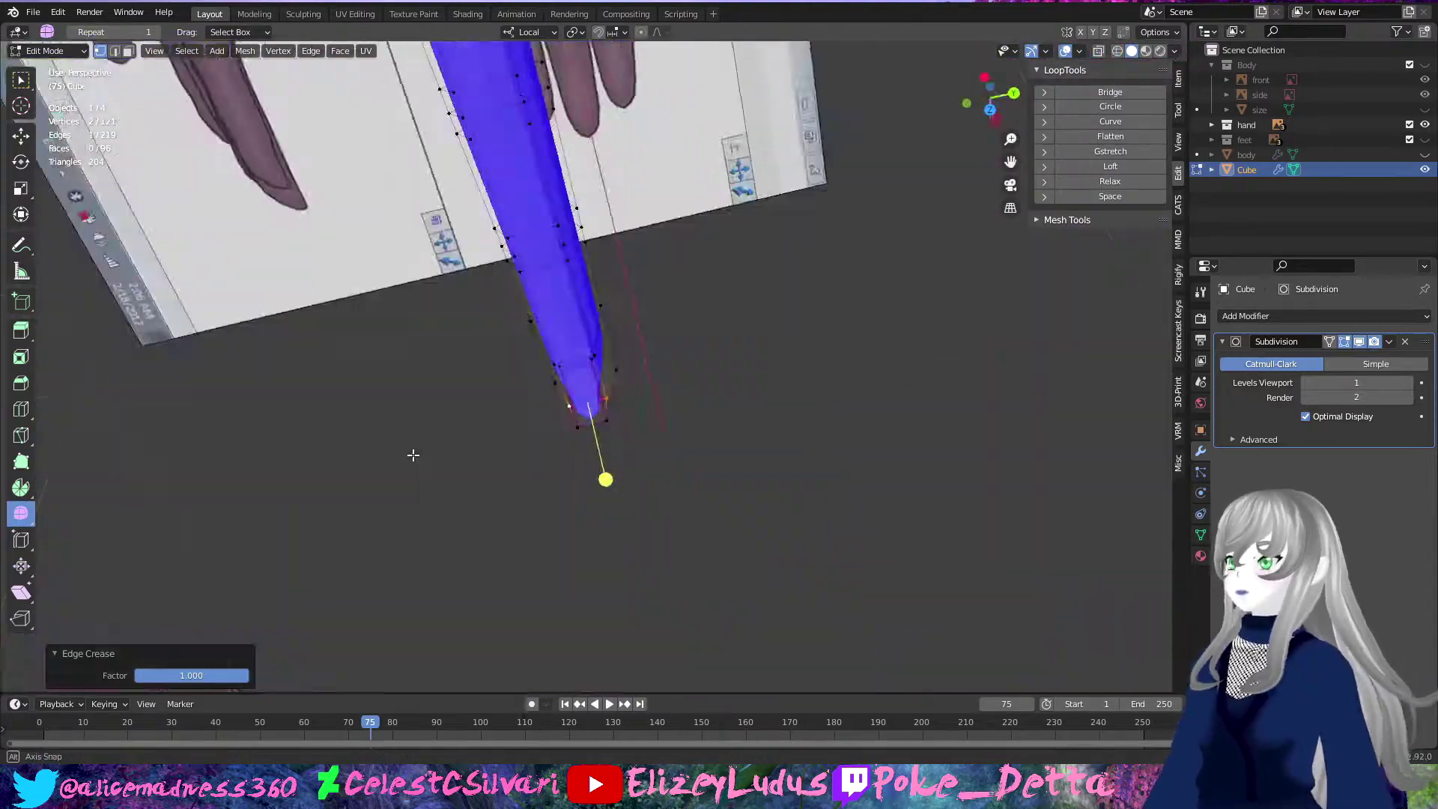
pyautogui.moveTo(357, 466)
pyautogui.mouseDown(button='middle')
pyautogui.moveTo(306, 320)
pyautogui.moveTo(552, 411)
pyautogui.moveTo(576, 522)
pyautogui.moveTo(569, 472)
pyautogui.moveTo(592, 448)
pyautogui.mouseUp(button='middle')
# Step: Raise the underside vertices and flatten the fingertip region
pyautogui.scroll(2, 564, 444)
pyautogui.scroll(3, 607, 450)
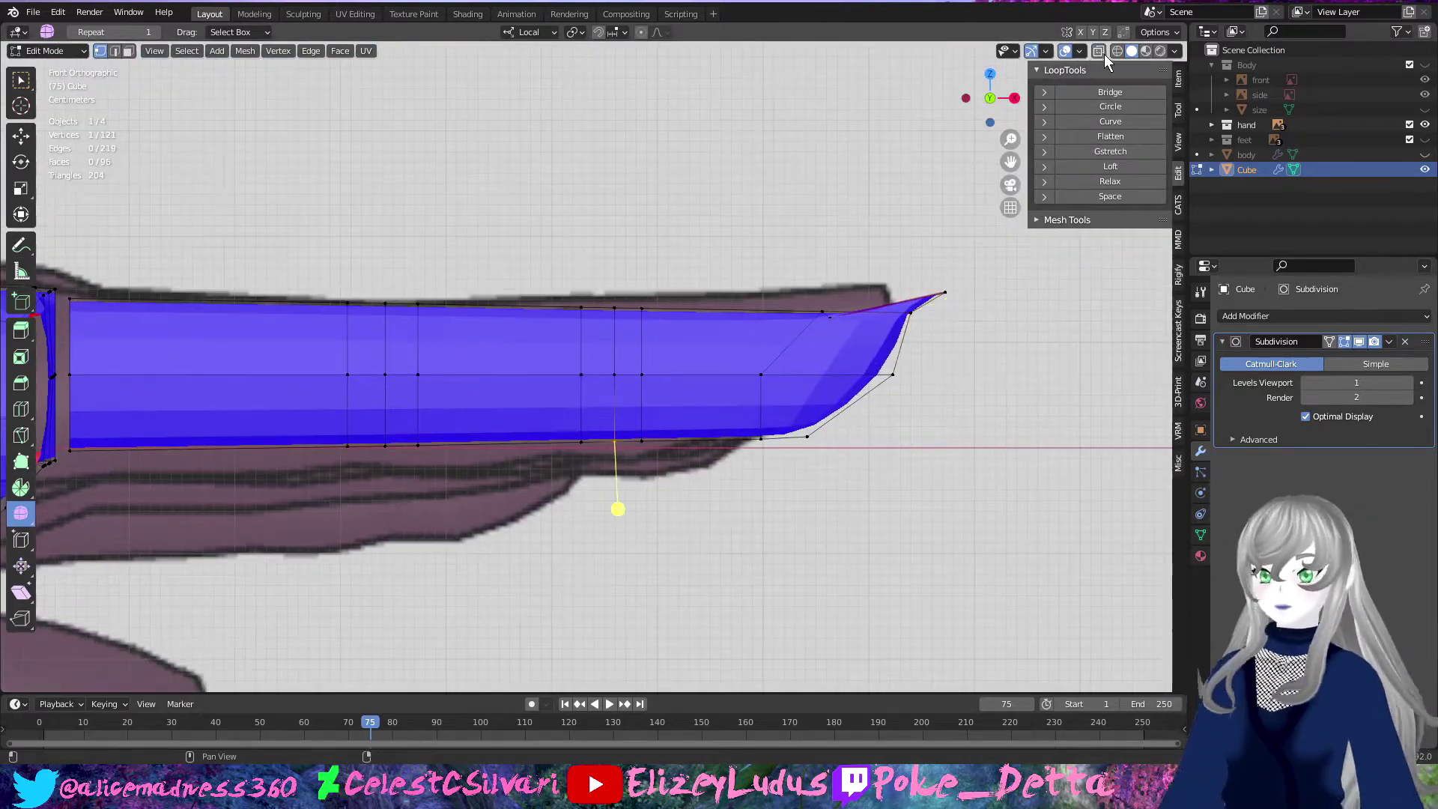
pyautogui.keyDown('shift'); pyautogui.click(829, 318); pyautogui.keyUp('shift')
pyautogui.click(609, 491)
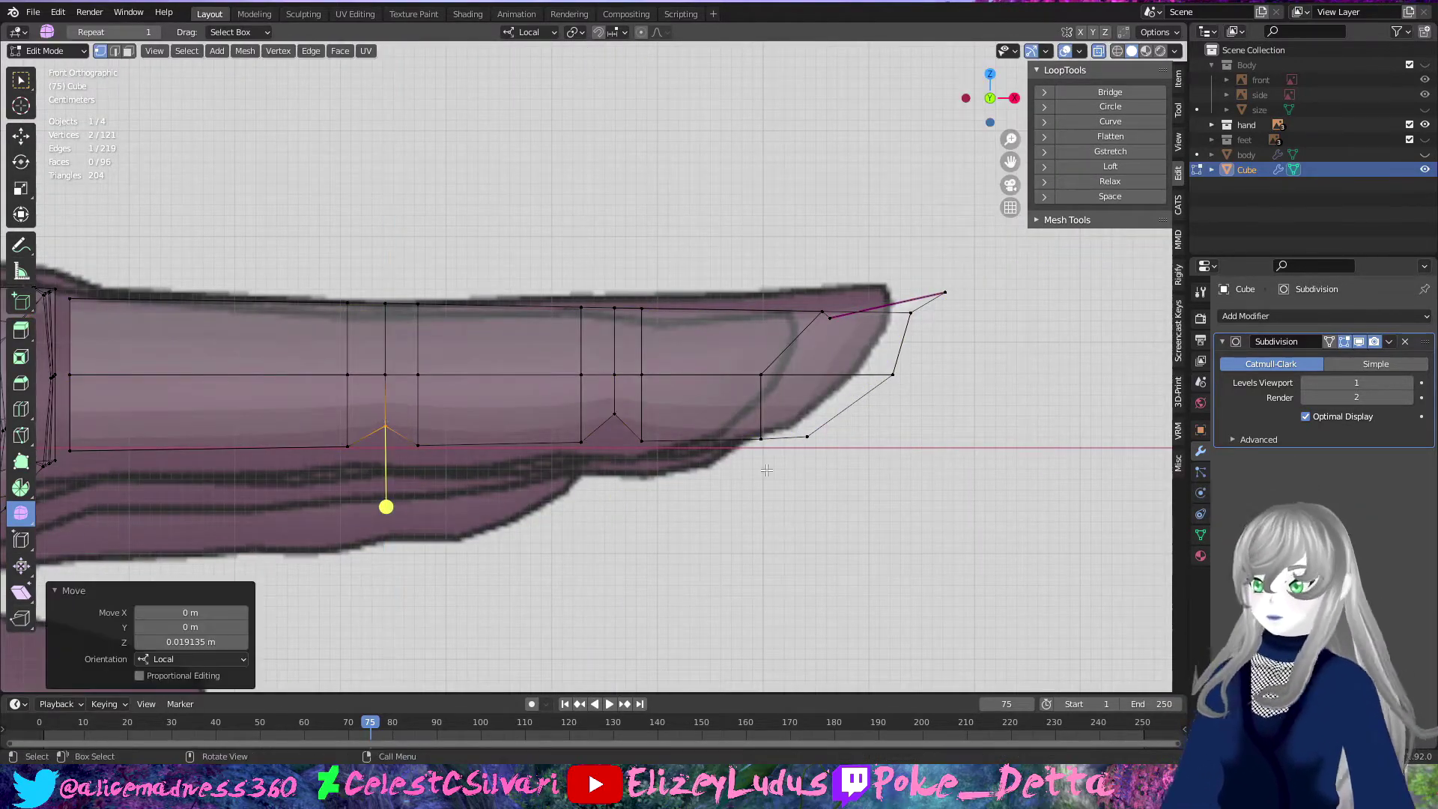
pyautogui.moveTo(749, 277); pyautogui.dragTo(1066, 514)
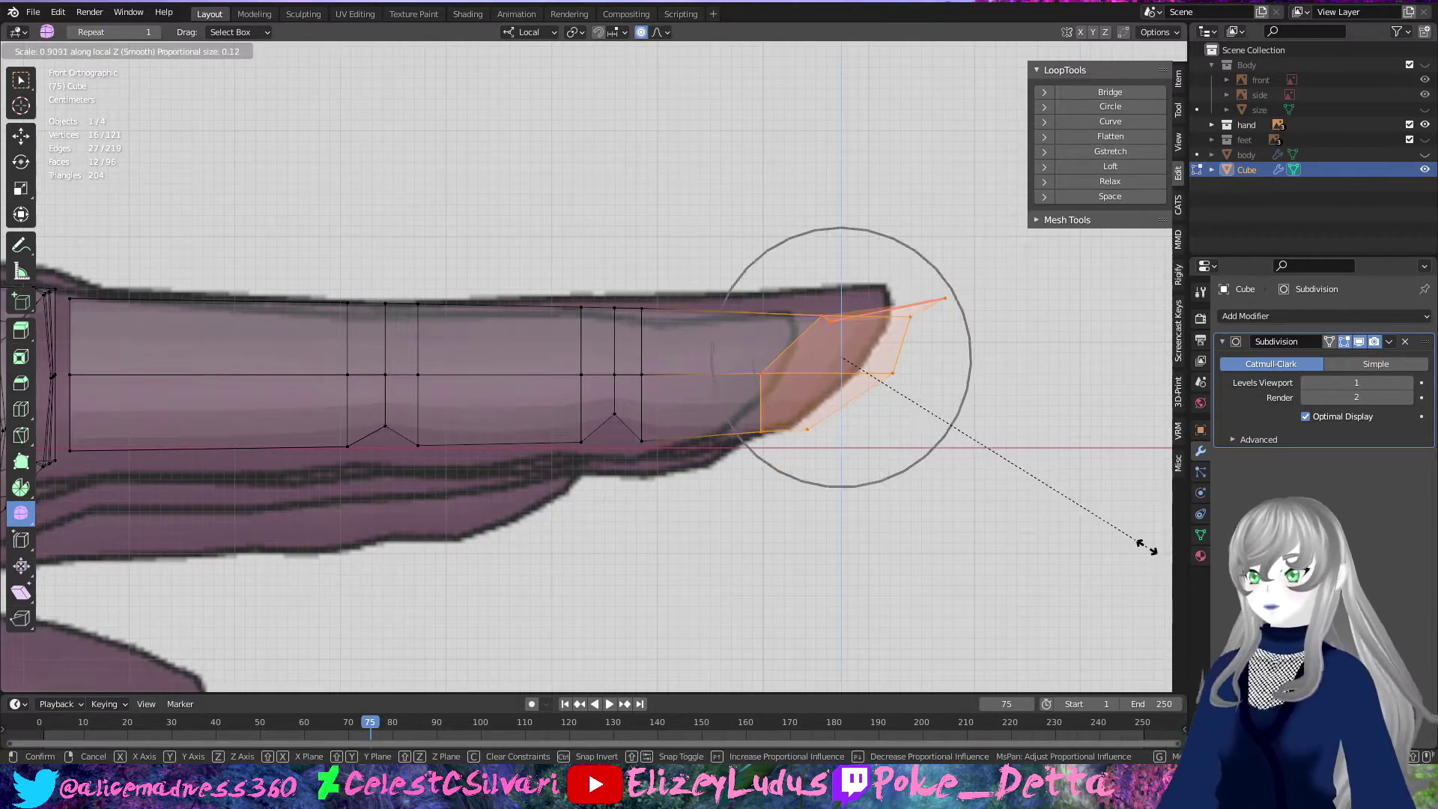
pyautogui.click(1108, 526)
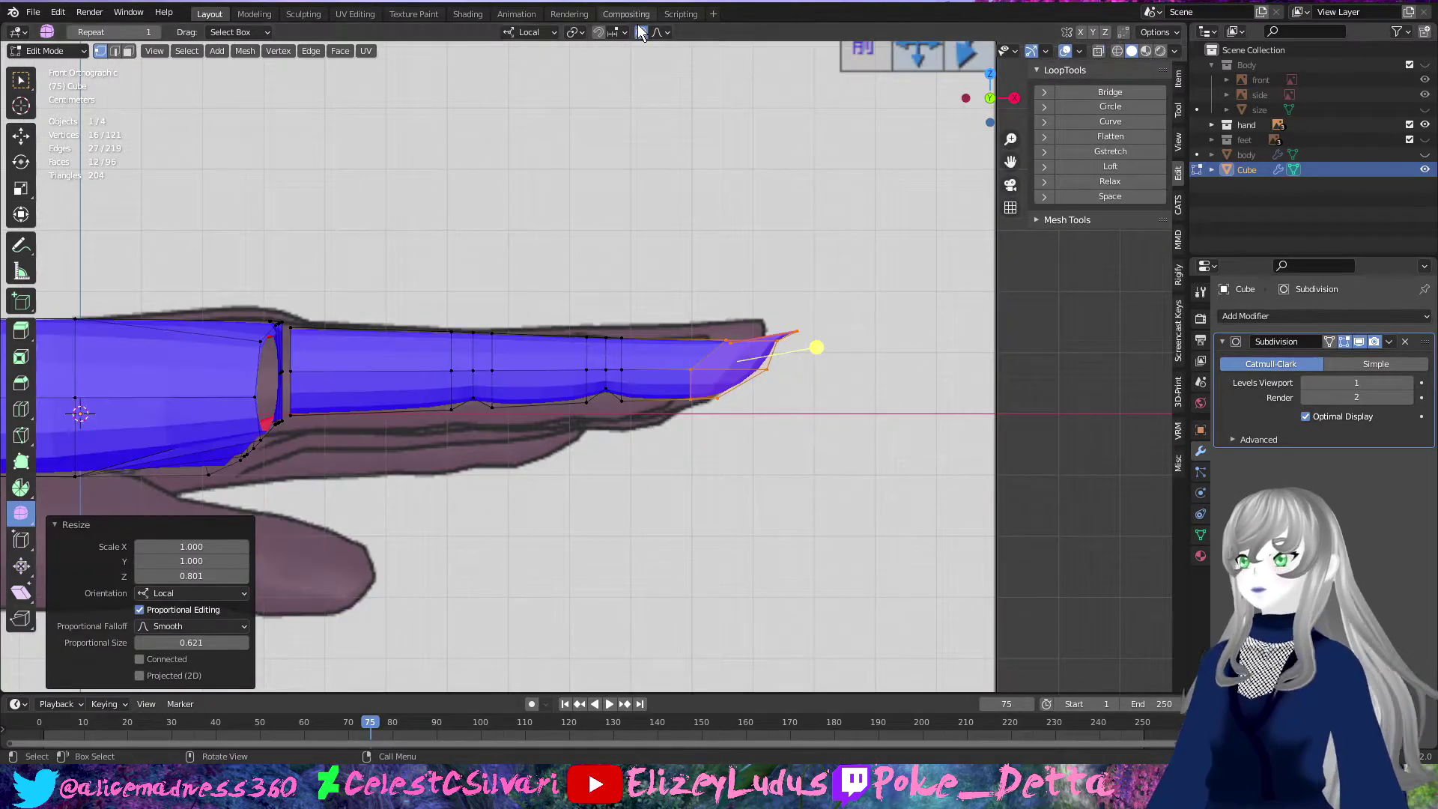
# Step: Move the tip's lower rim edge into position
pyautogui.keyDown('shift'); pyautogui.moveTo(816, 347); pyautogui.dragTo(657, 386, button='middle'); pyautogui.keyUp('shift')
pyautogui.click(642, 411)
pyautogui.keyDown('shift'); pyautogui.click(693, 420); pyautogui.keyUp('shift')
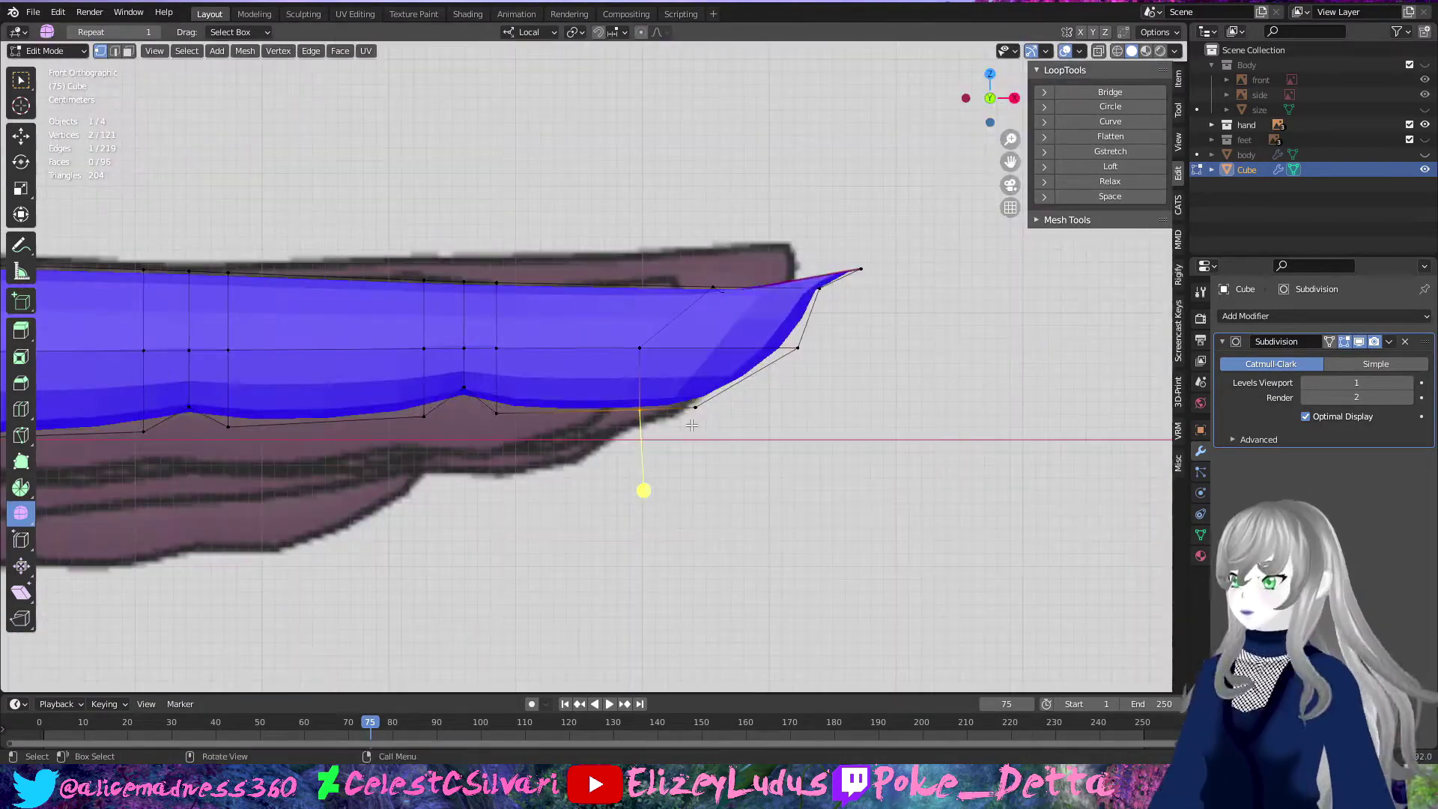
pyautogui.click(632, 432)
pyautogui.keyDown('shift'); pyautogui.moveTo(557, 418); pyautogui.dragTo(579, 436, button='middle'); pyautogui.keyUp('shift')
# Step: Shape the tip vertices with proportional editing turned on
pyautogui.moveTo(807, 398); pyautogui.dragTo(807, 399)
pyautogui.press('o')
pyautogui.press('g')
pyautogui.click(700, 488)
pyautogui.click(833, 315)
pyautogui.press('g')
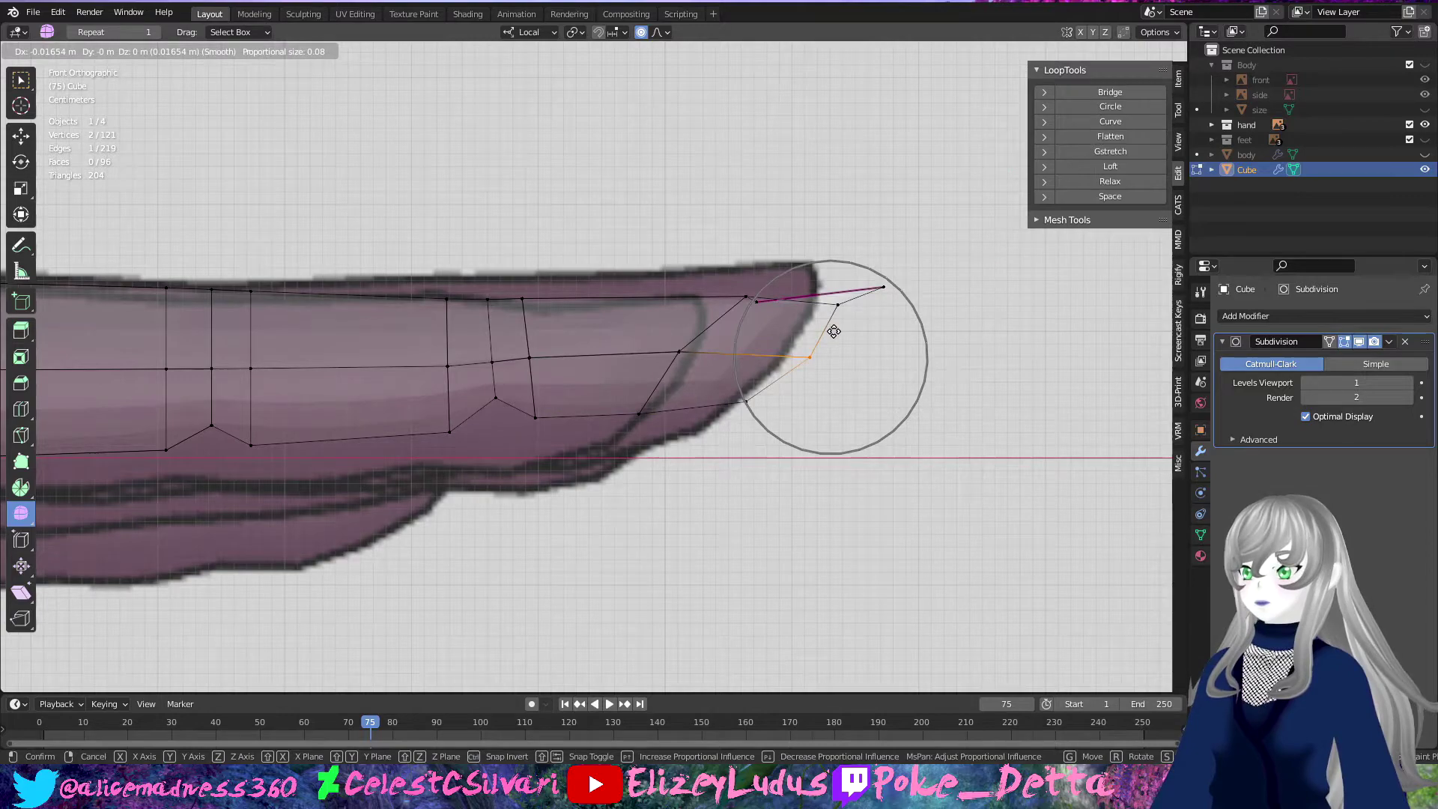
pyautogui.click(834, 331)
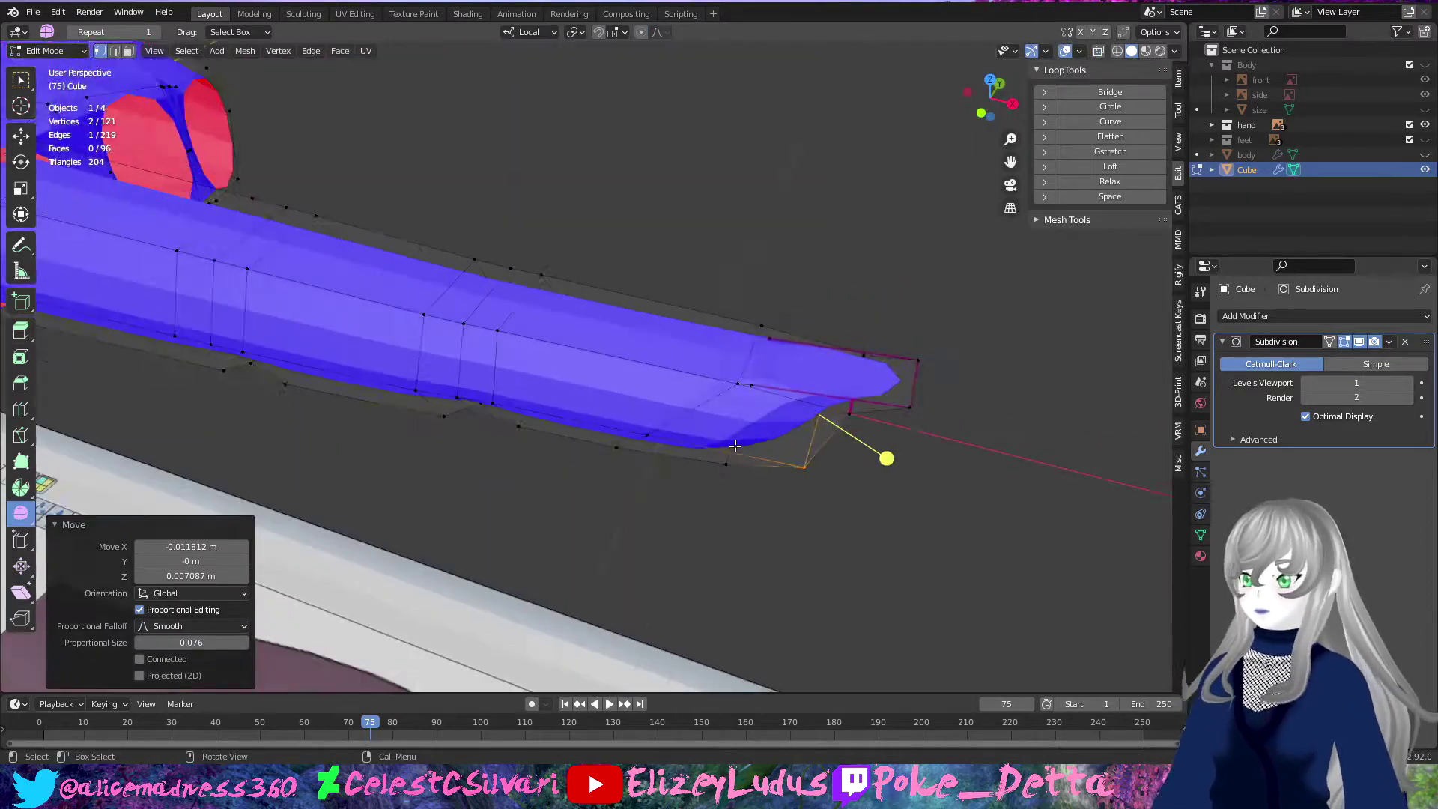
# Step: Inset the completed tip face into a 0.01157 m nail face
pyautogui.moveTo(749, 374); pyautogui.dragTo(747, 447, button='middle')
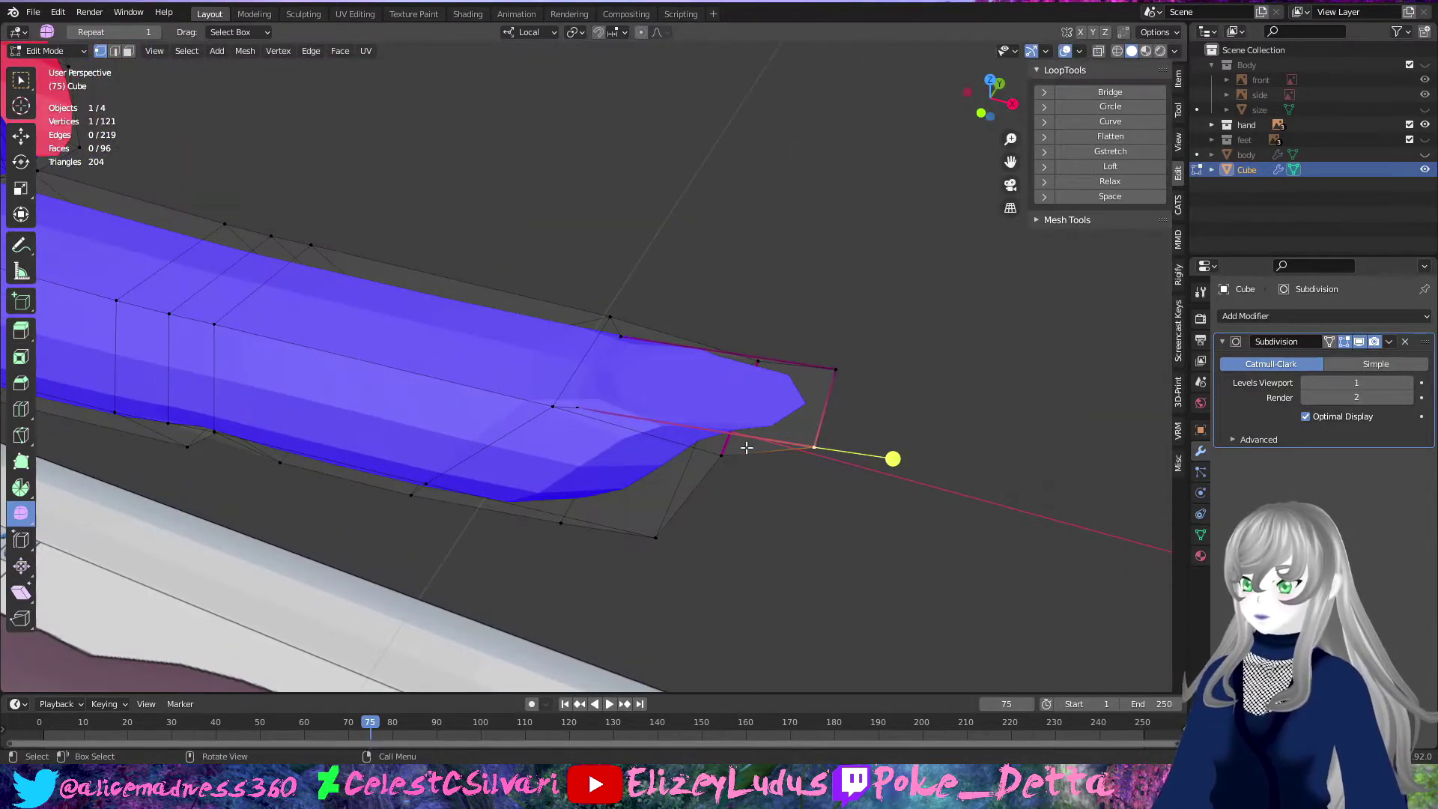
pyautogui.keyDown('shift'); pyautogui.click(837, 368); pyautogui.keyUp('shift')
pyautogui.scroll(1, 1002, 506)
pyautogui.click(929, 468)
# Step: Enlarge the inset tip face and move it into position from the front view
pyautogui.moveTo(929, 468); pyautogui.dragTo(788, 303, button='middle')
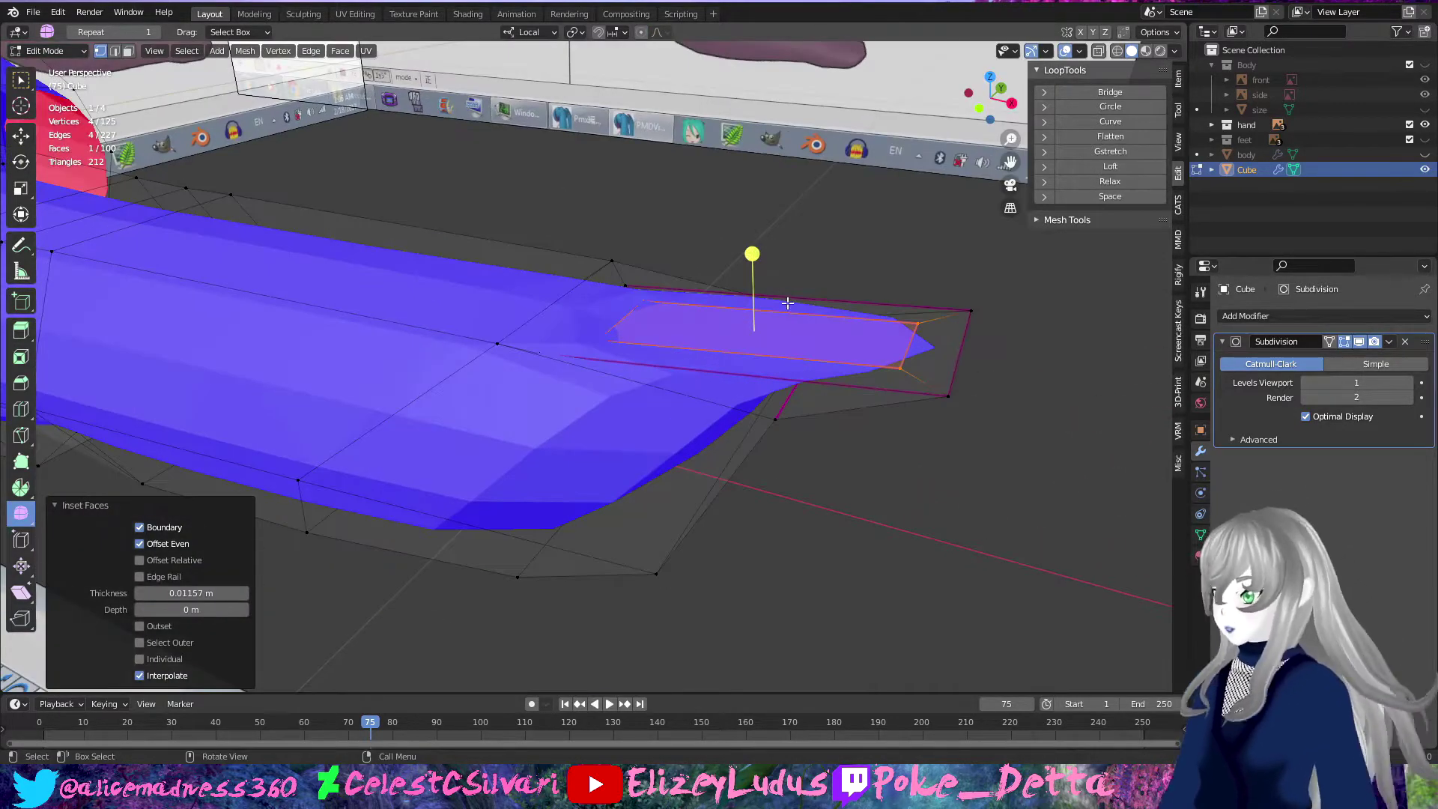
pyautogui.click(858, 406)
pyautogui.press('g')
pyautogui.press('z')
pyautogui.press('z')
pyautogui.press('KP_1')
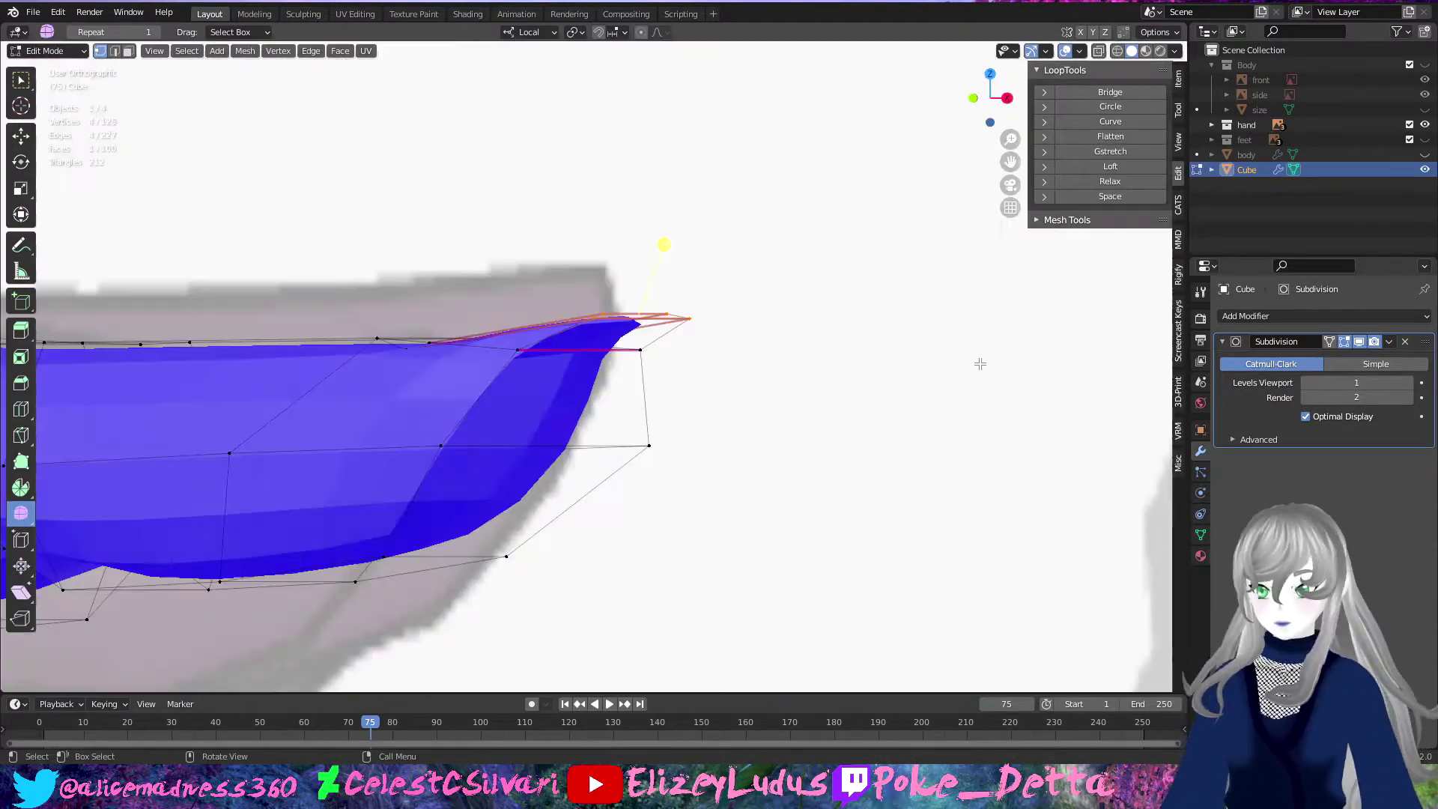
pyautogui.press('z')
pyautogui.click(877, 426)
pyautogui.moveTo(877, 427); pyautogui.dragTo(909, 235, button='middle')
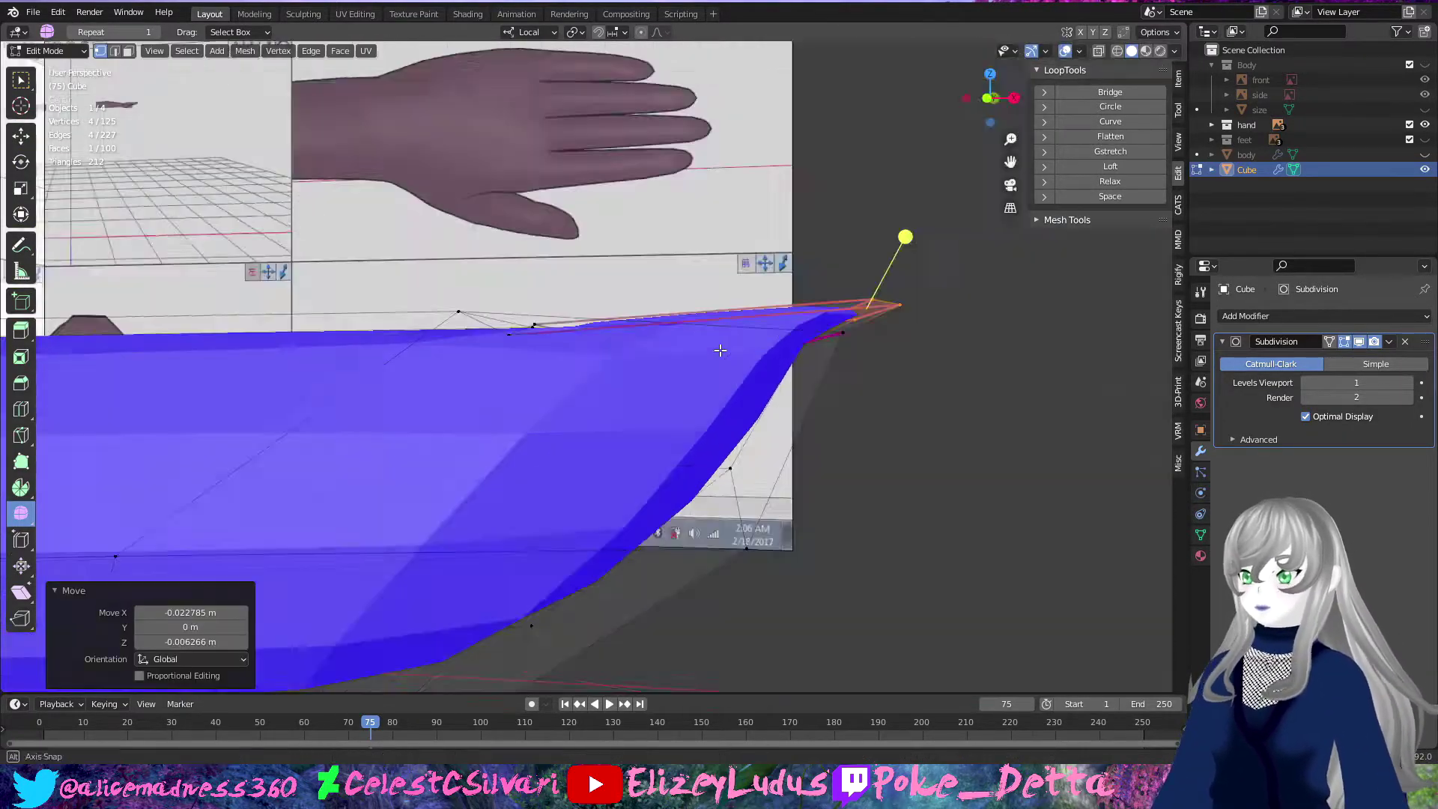
# Step: Slide a tip vertex along local X and lightly crease the tip edges
pyautogui.click(749, 346)
pyautogui.click(774, 412)
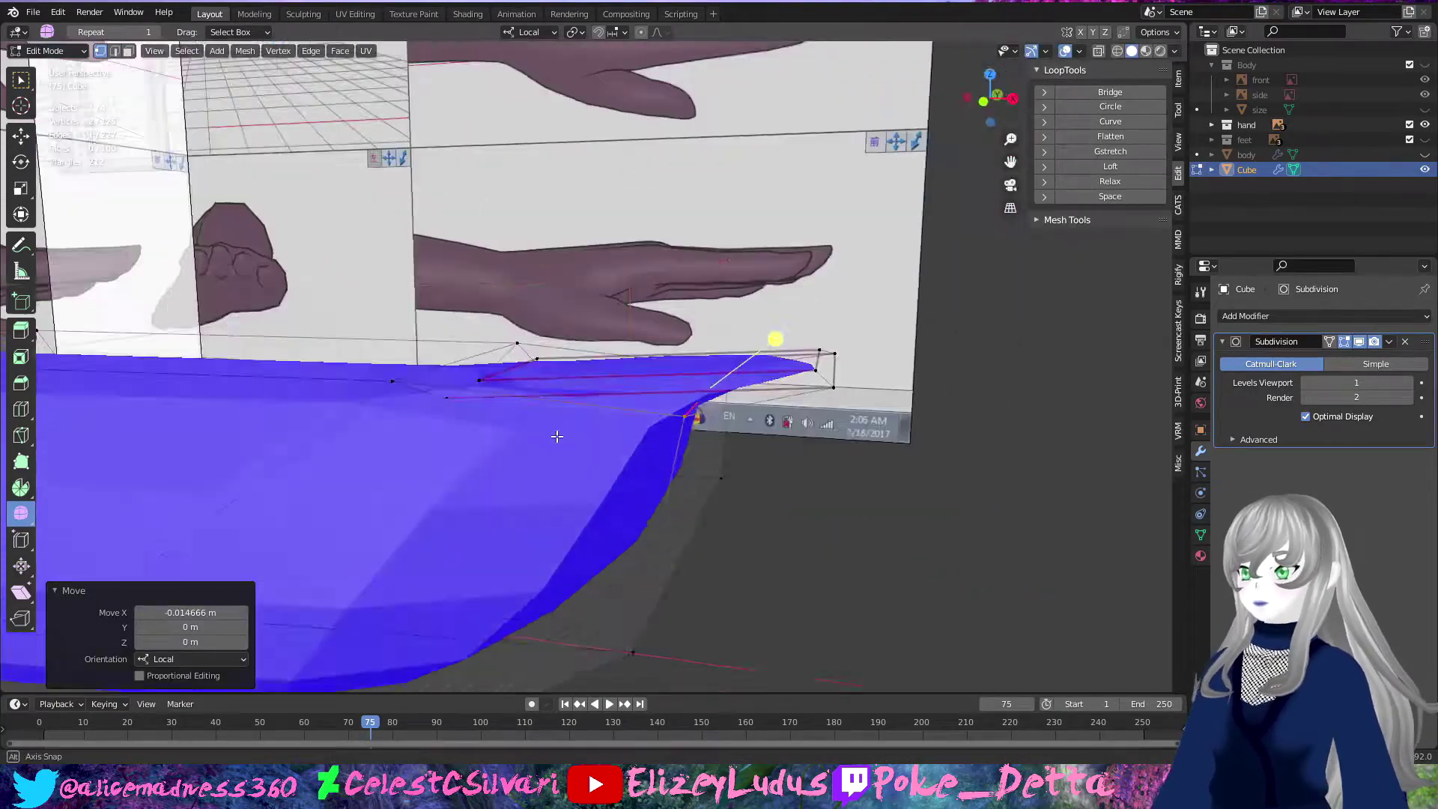
pyautogui.moveTo(774, 412); pyautogui.dragTo(333, 260, button='middle')
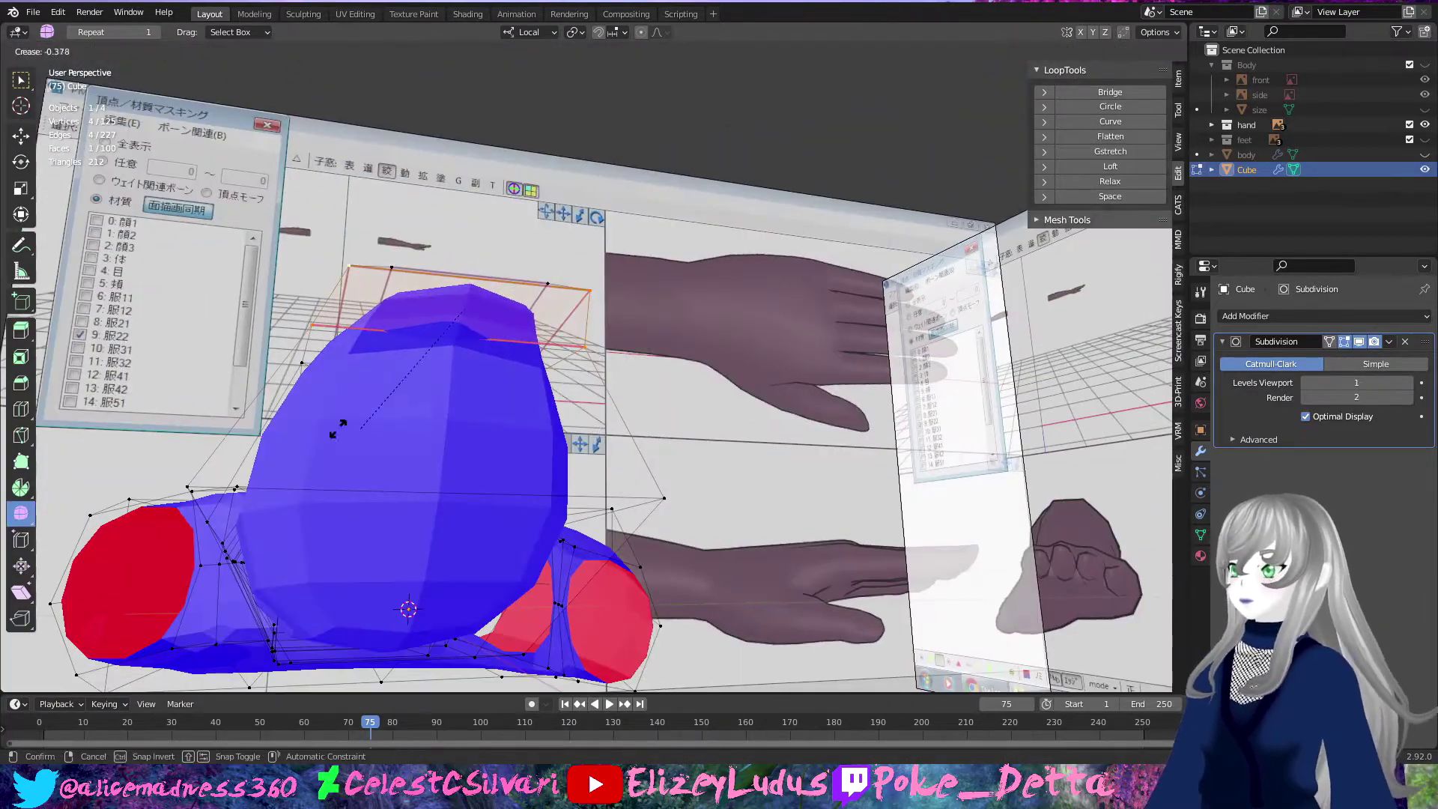
pyautogui.click(338, 427)
pyautogui.moveTo(338, 427); pyautogui.dragTo(367, 599, button='middle')
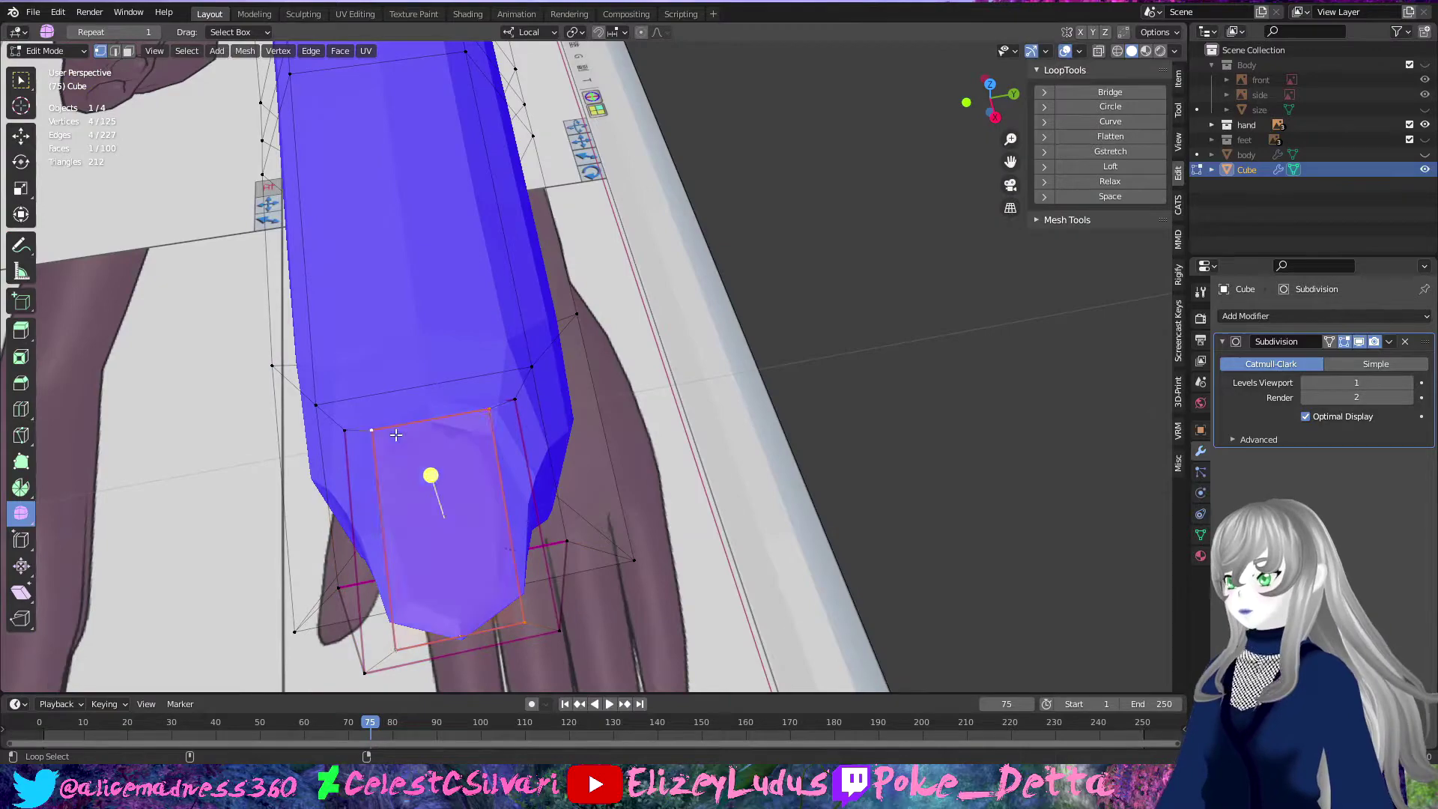
# Step: Enlarge another finger end face, stretching it 1.316 along local Y
pyautogui.keyDown('alt'); pyautogui.click(392, 434); pyautogui.keyUp('alt')
pyautogui.press('s')
pyautogui.click(633, 557)
pyautogui.press('s')
pyautogui.click(667, 541)
pyautogui.moveTo(667, 540)
pyautogui.mouseDown(button='middle')
pyautogui.moveTo(706, 433)
pyautogui.moveTo(367, 567)
pyautogui.moveTo(563, 430)
pyautogui.moveTo(532, 586)
pyautogui.mouseUp(button='middle')
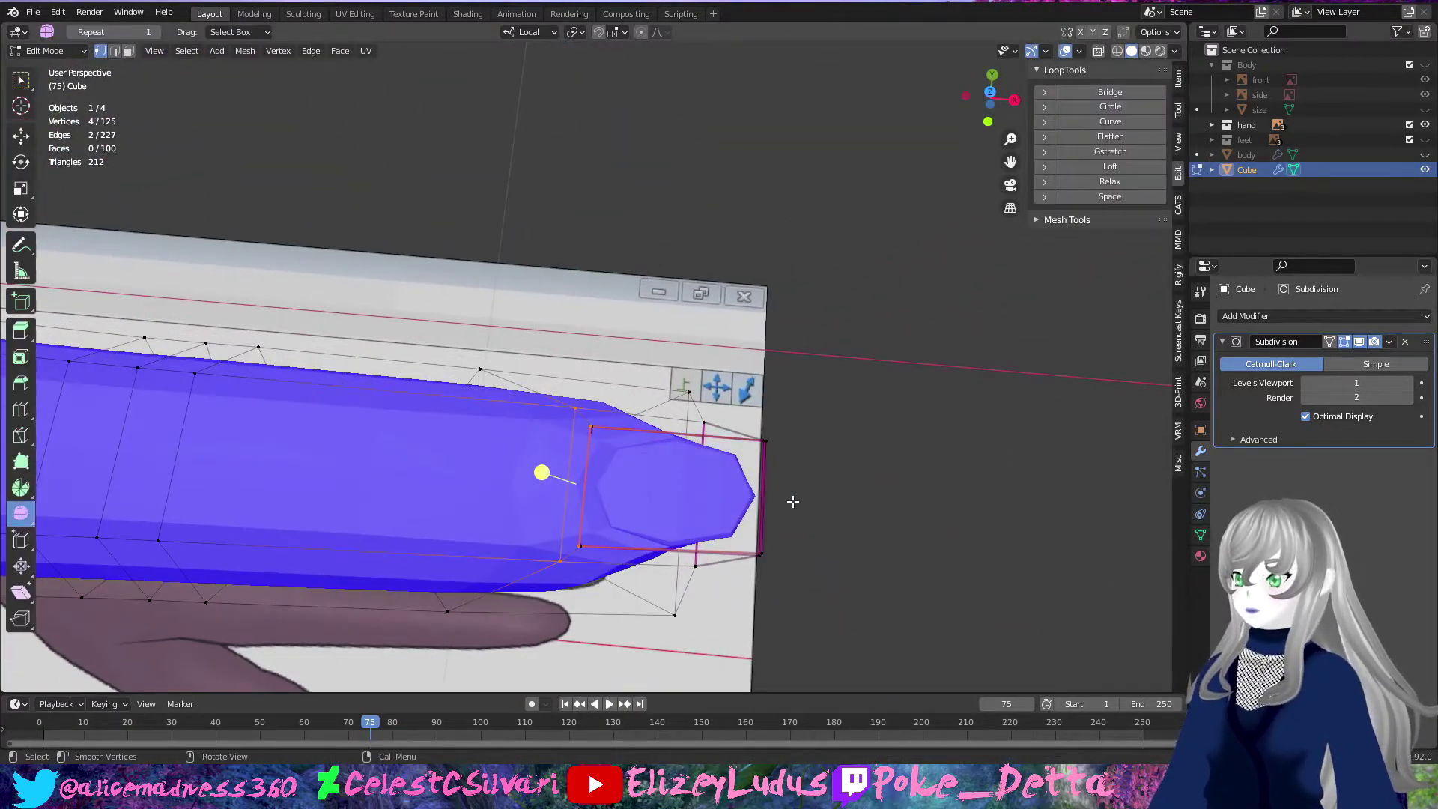
pyautogui.click(1099, 51)
# Step: Scale up the finger's end faces in see-through view, then clear the selection
pyautogui.moveTo(749, 300)
pyautogui.mouseDown(button='middle')
pyautogui.moveTo(659, 479)
pyautogui.moveTo(562, 488)
pyautogui.moveTo(769, 597)
pyautogui.mouseUp(button='middle')
pyautogui.press('s')
pyautogui.click(636, 487)
pyautogui.moveTo(890, 526); pyautogui.dragTo(861, 449, button='middle')
pyautogui.hotkey('alt', 'a')
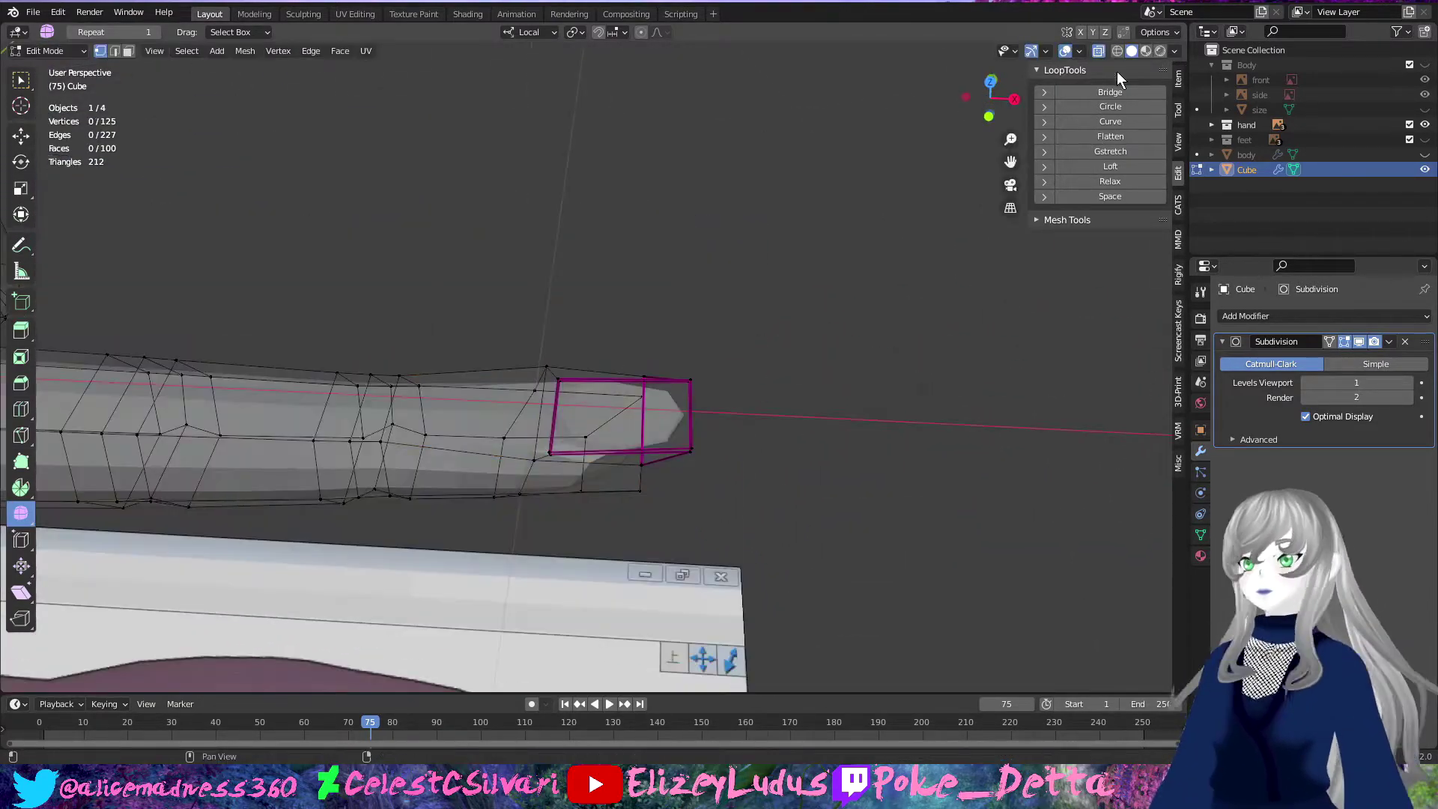
pyautogui.click(1099, 51)
# Step: Shrink the selected tip vertices to fit the reference tip
pyautogui.moveTo(637, 450)
pyautogui.mouseDown(button='middle')
pyautogui.moveTo(517, 541)
pyautogui.moveTo(313, 365)
pyautogui.mouseUp(button='middle')
pyautogui.press('s')
pyautogui.click(719, 303)
pyautogui.moveTo(719, 303)
pyautogui.mouseDown(button='middle')
pyautogui.moveTo(350, 350)
pyautogui.moveTo(379, 253)
pyautogui.mouseUp(button='middle')
pyautogui.keyDown('shift'); pyautogui.click(390, 313); pyautogui.keyUp('shift')
pyautogui.hotkey('alt', 'z')
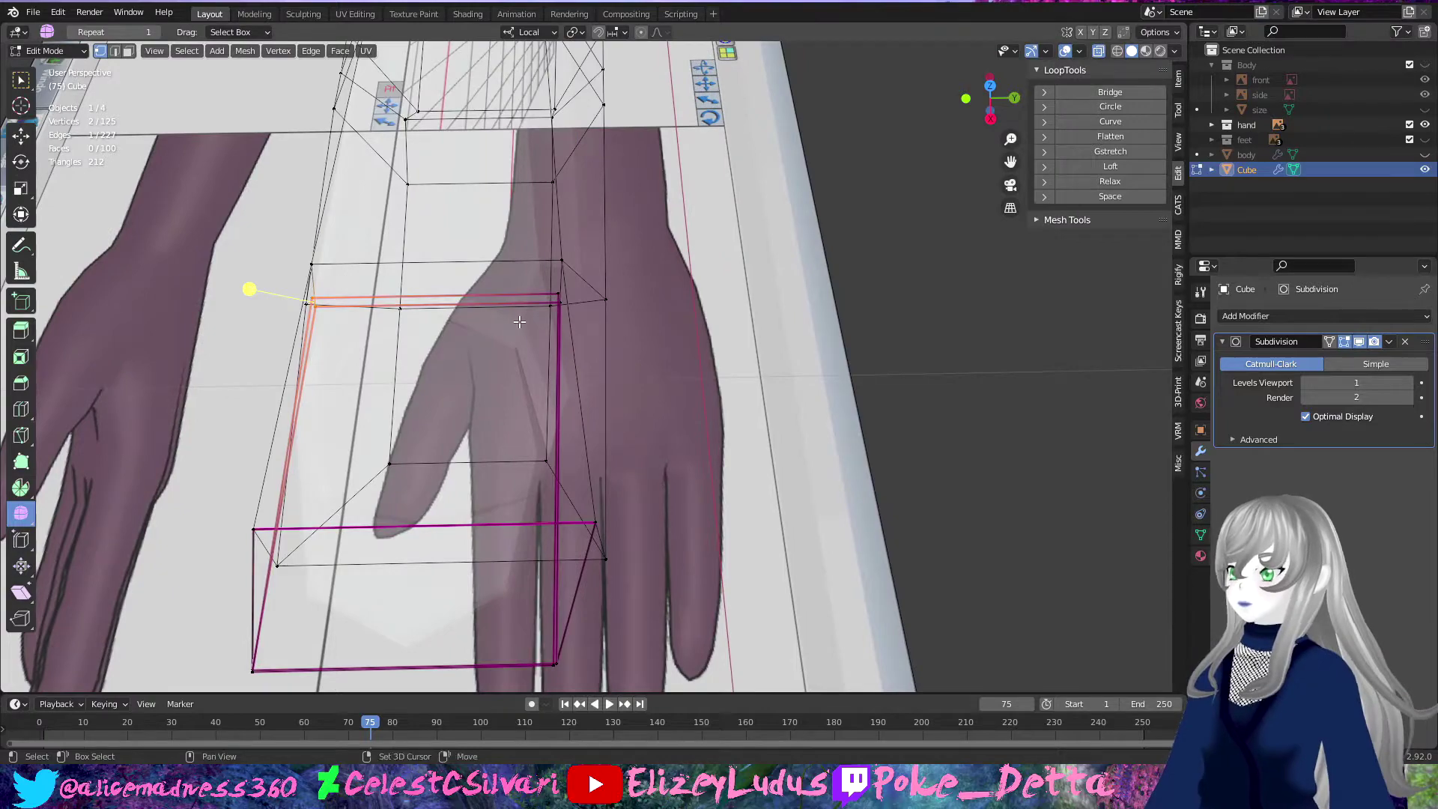
# Step: Narrow the finger's end face along local Y
pyautogui.keyDown('ctrl'); pyautogui.click(520, 321); pyautogui.keyUp('ctrl')
pyautogui.moveTo(520, 321); pyautogui.dragTo(522, 319, button='middle')
pyautogui.moveTo(824, 225); pyautogui.dragTo(722, 339, button='middle')
pyautogui.press('s')
pyautogui.press('y')
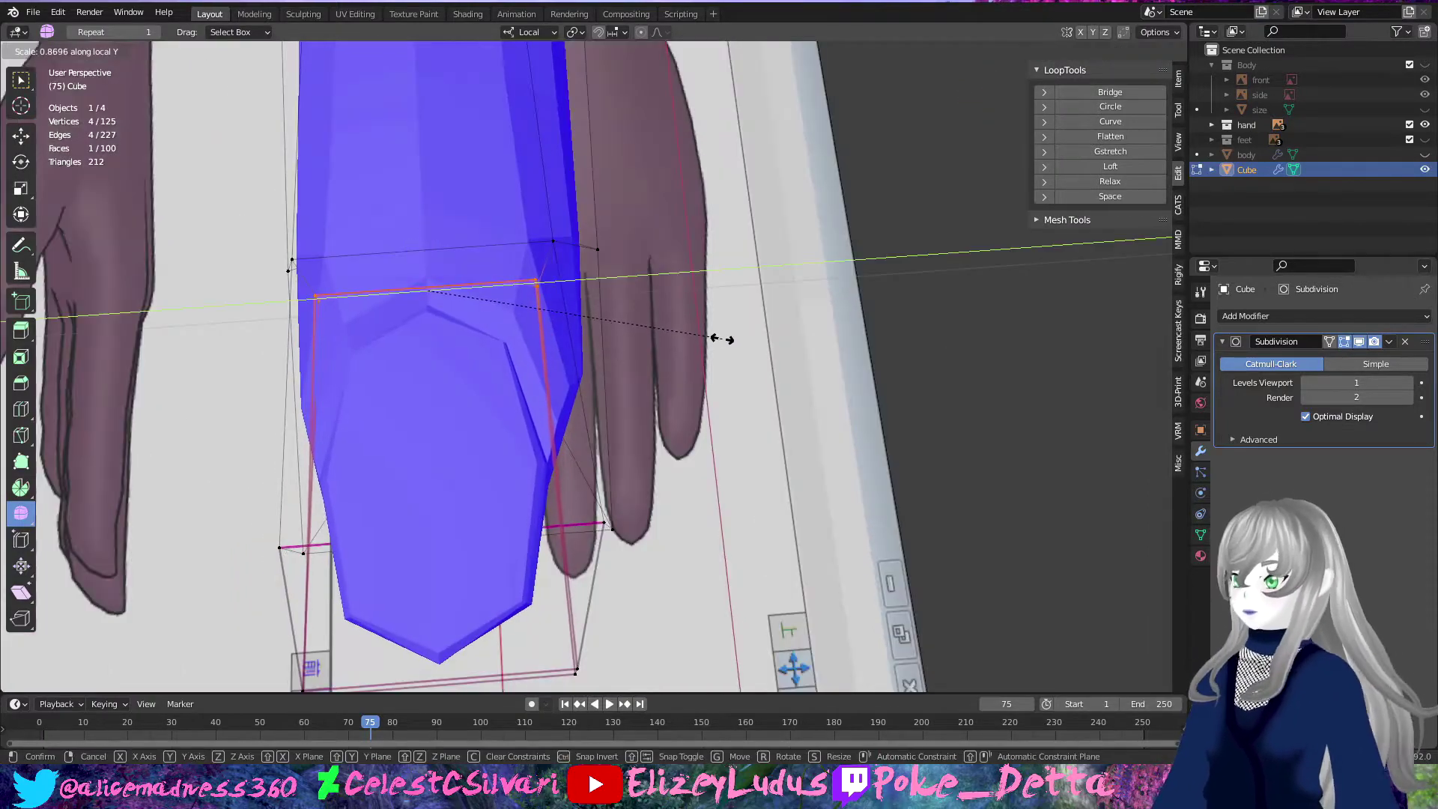
pyautogui.click(692, 338)
pyautogui.moveTo(693, 338)
pyautogui.mouseDown(button='middle')
pyautogui.moveTo(590, 588)
pyautogui.moveTo(652, 563)
pyautogui.mouseUp(button='middle')
pyautogui.click(558, 573)
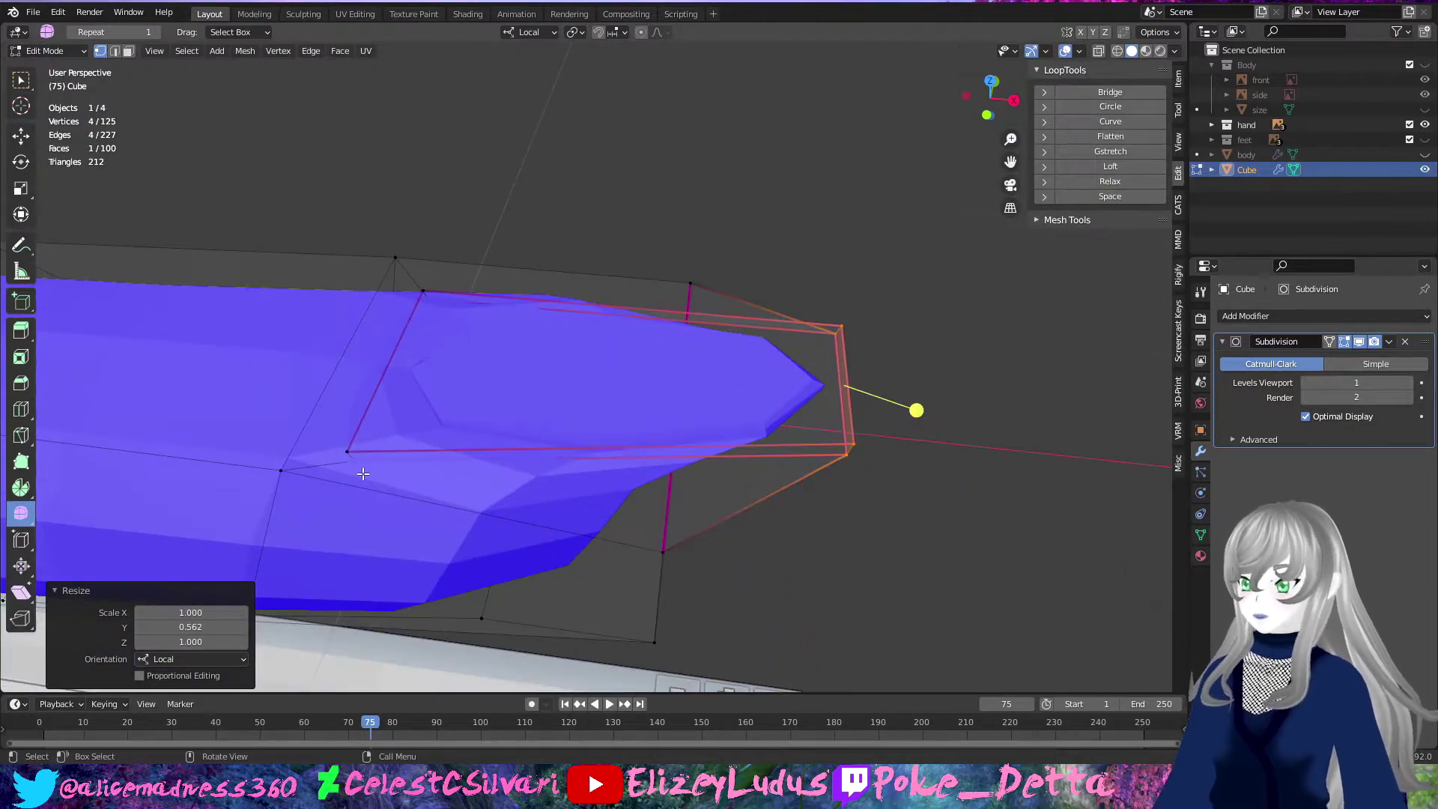
# Step: Give the edge between two selected vertices a full crease
pyautogui.click(652, 564)
pyautogui.moveTo(529, 514)
pyautogui.mouseDown(button='middle')
pyautogui.moveTo(629, 416)
pyautogui.moveTo(761, 380)
pyautogui.mouseUp(button='middle')
pyautogui.keyDown('shift'); pyautogui.click(629, 416); pyautogui.keyUp('shift')
pyautogui.click(197, 412)
# Step: Stretch the finger's tip face along local Y, then clear the selection
pyautogui.moveTo(197, 412)
pyautogui.mouseDown(button='middle')
pyautogui.moveTo(825, 488)
pyautogui.moveTo(302, 320)
pyautogui.moveTo(620, 293)
pyautogui.mouseUp(button='middle')
pyautogui.click(825, 488)
pyautogui.keyDown('shift'); pyautogui.click(620, 292); pyautogui.keyUp('shift')
pyautogui.moveTo(416, 508)
pyautogui.mouseDown(button='middle')
pyautogui.moveTo(524, 487)
pyautogui.moveTo(641, 497)
pyautogui.moveTo(460, 427)
pyautogui.moveTo(616, 525)
pyautogui.moveTo(652, 388)
pyautogui.mouseUp(button='middle')
pyautogui.keyDown('shift'); pyautogui.click(616, 524); pyautogui.keyUp('shift')
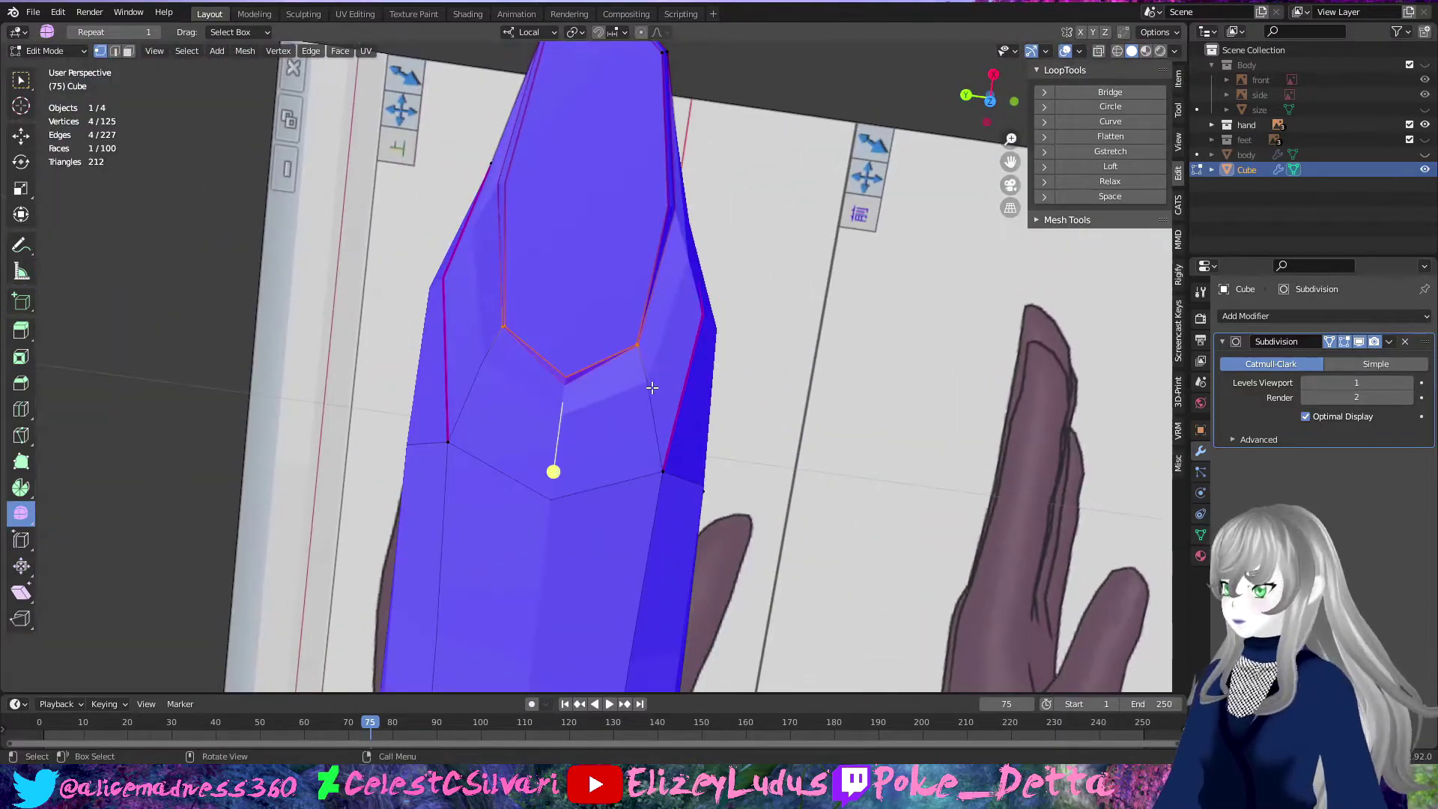
pyautogui.click(697, 391)
pyautogui.hotkey('alt', 'a')
# Step: Add a centred loop cut across the finger
pyautogui.moveTo(659, 488)
pyautogui.mouseDown(button='middle')
pyautogui.moveTo(459, 282)
pyautogui.moveTo(401, 514)
pyautogui.moveTo(459, 408)
pyautogui.moveTo(264, 406)
pyautogui.moveTo(517, 337)
pyautogui.moveTo(482, 369)
pyautogui.moveTo(659, 491)
pyautogui.moveTo(719, 450)
pyautogui.moveTo(749, 509)
pyautogui.moveTo(794, 531)
pyautogui.moveTo(504, 428)
pyautogui.mouseUp(button='middle')
pyautogui.hotkey('ctrl', 'r')
pyautogui.click(517, 329)
pyautogui.rightClick(516, 329)
# Step: Stretch the fingertip loop lengthwise to 1.801 and select the tip's spike vertex
pyautogui.click(808, 532)
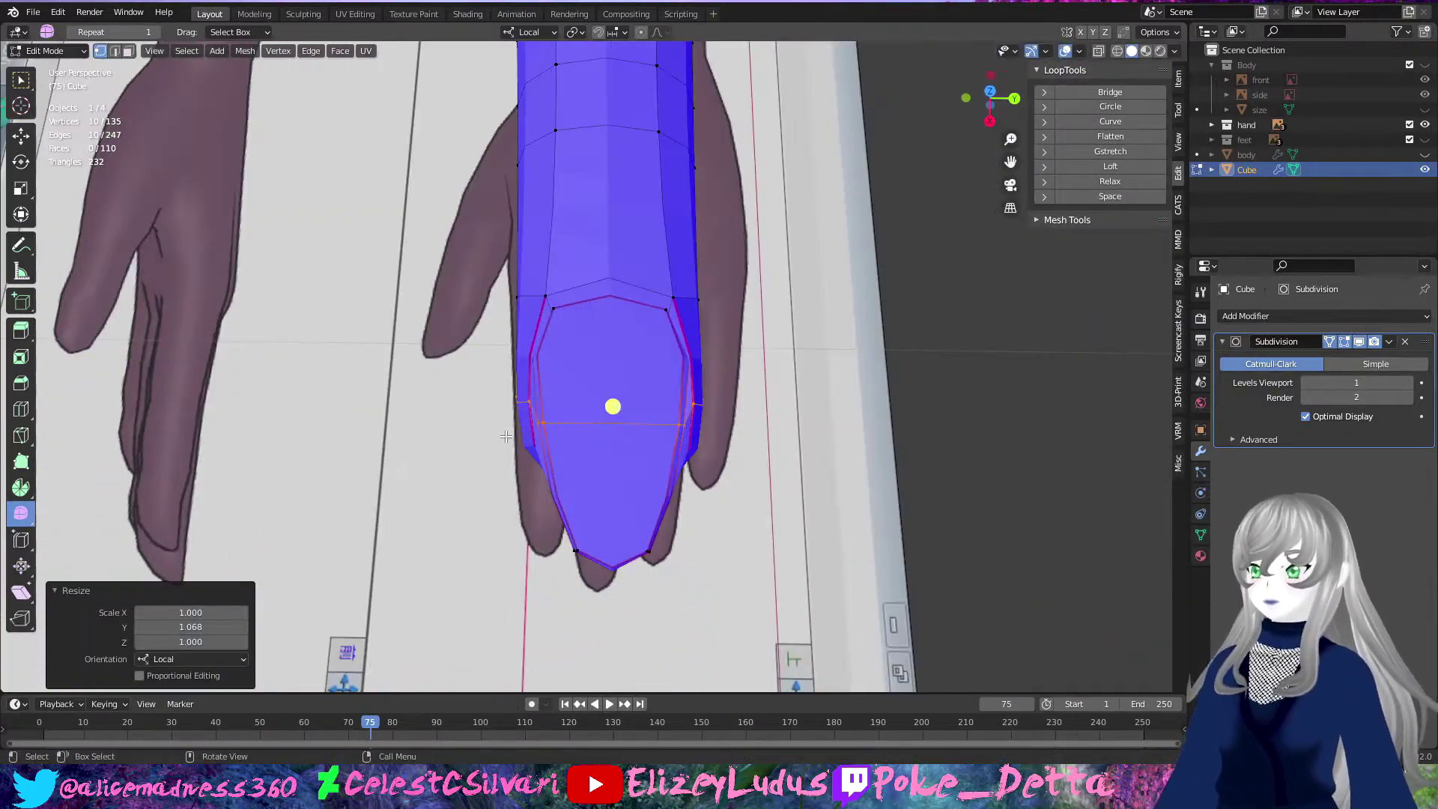
pyautogui.click(862, 509)
pyautogui.moveTo(861, 509)
pyautogui.mouseDown(button='middle')
pyautogui.moveTo(745, 488)
pyautogui.moveTo(793, 445)
pyautogui.mouseUp(button='middle')
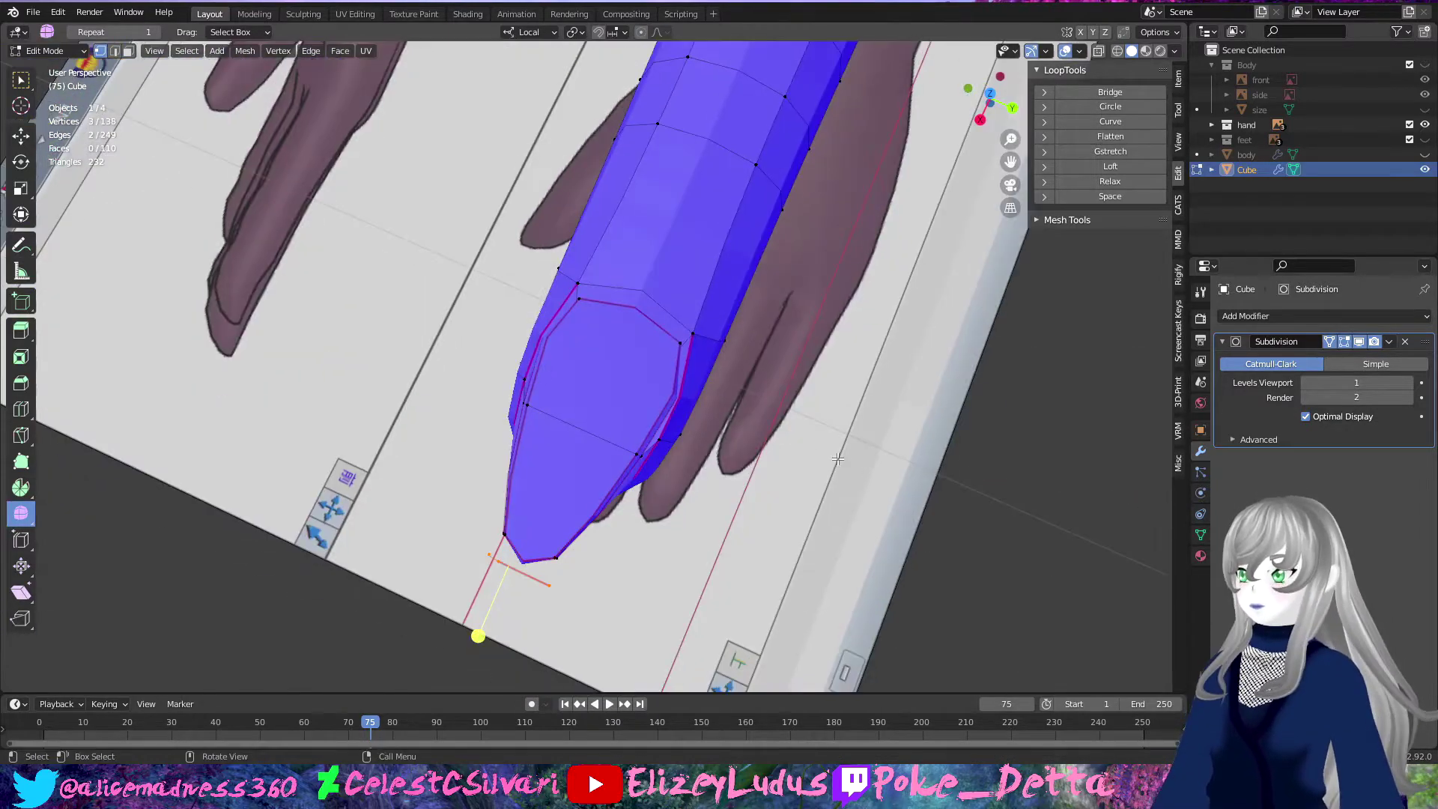
pyautogui.click(617, 542)
pyautogui.moveTo(617, 542); pyautogui.dragTo(669, 459, button='middle')
pyautogui.keyDown('shift'); pyautogui.click(669, 459); pyautogui.keyUp('shift')
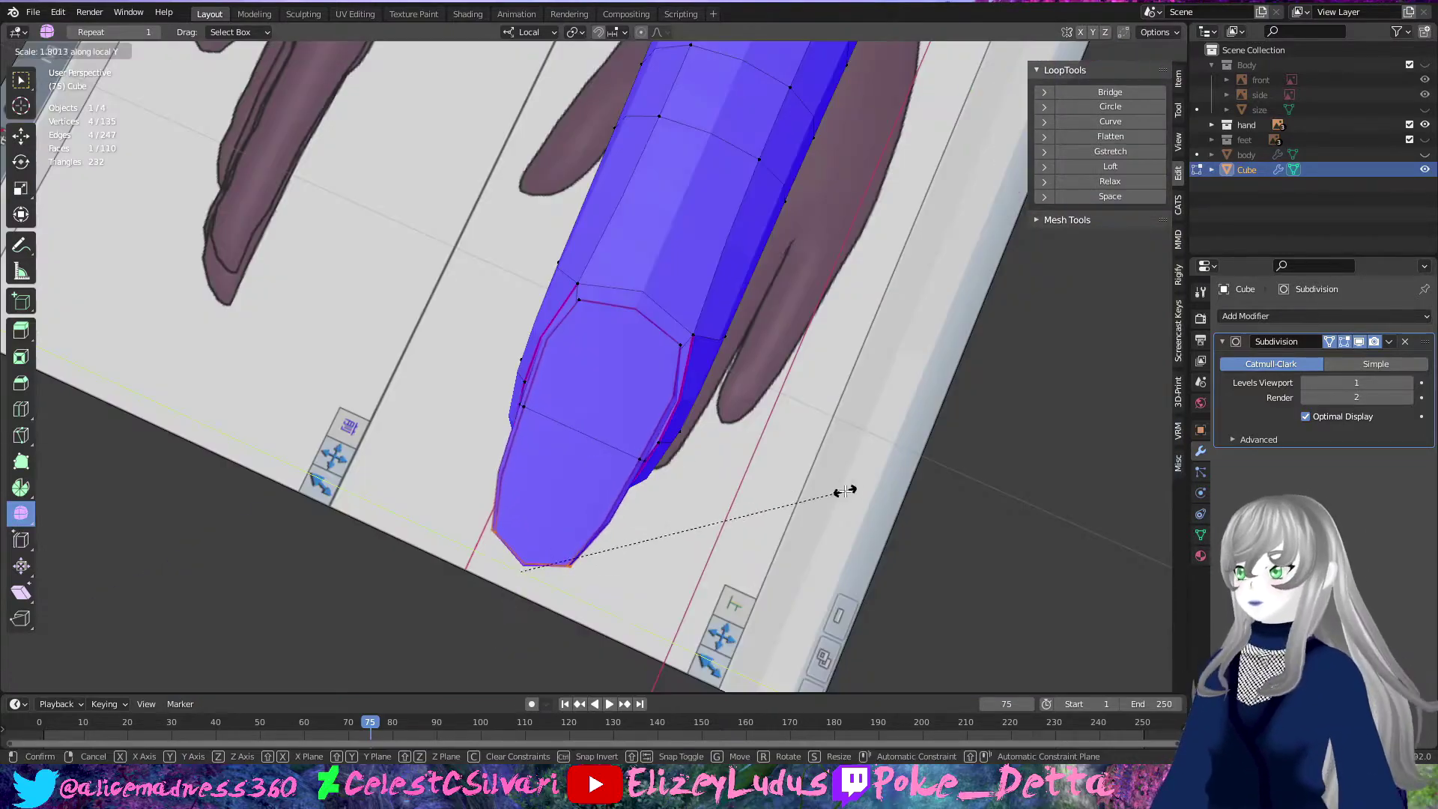
pyautogui.click(845, 491)
pyautogui.press('KP_1')
pyautogui.click(849, 366)
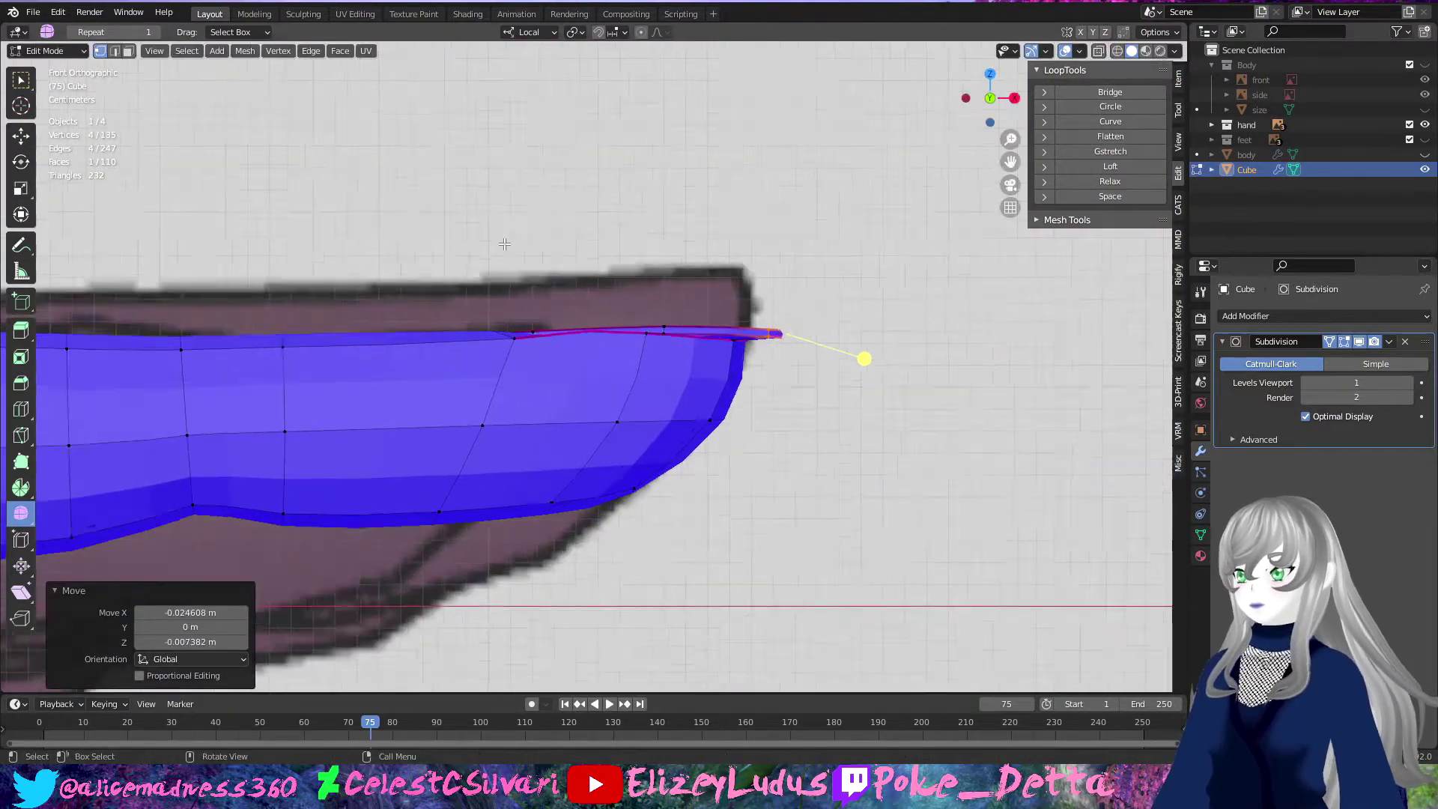
# Step: Nudge the fingertip vertices right to match the side-view reference in front view
pyautogui.scroll(2, 861, 360)
pyautogui.scroll(2, 854, 352)
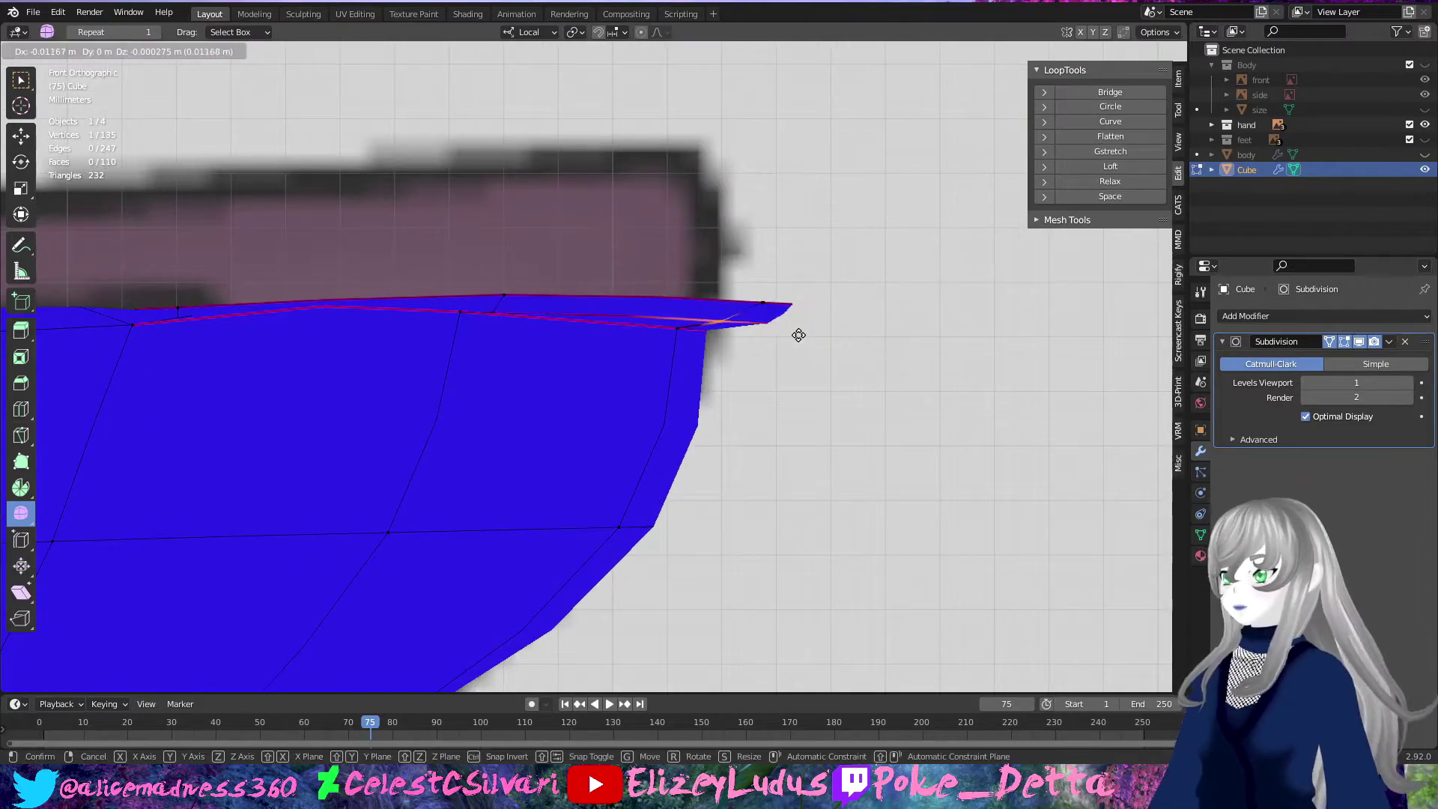
pyautogui.click(821, 337)
pyautogui.click(530, 322)
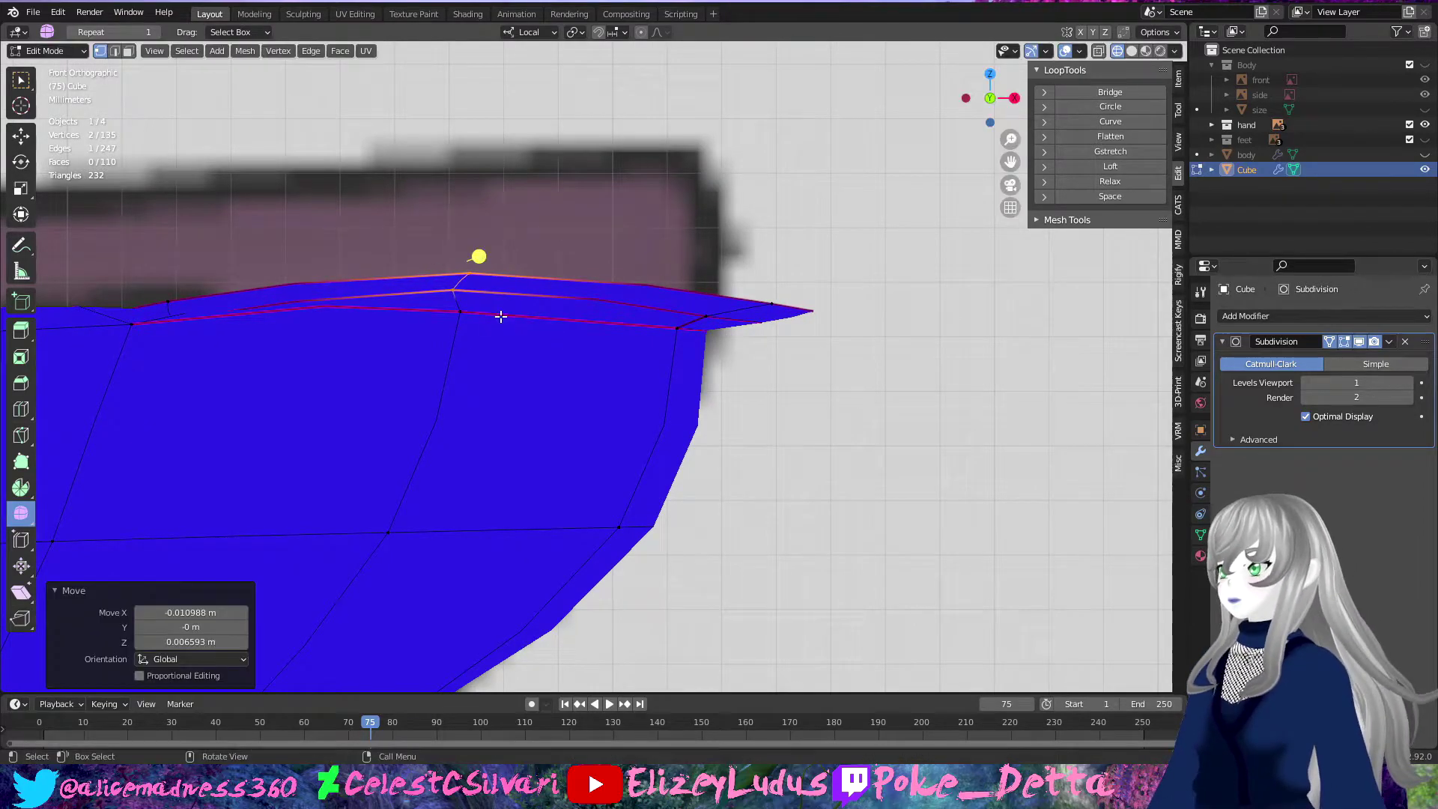
pyautogui.moveTo(482, 254); pyautogui.dragTo(794, 319, button='middle')
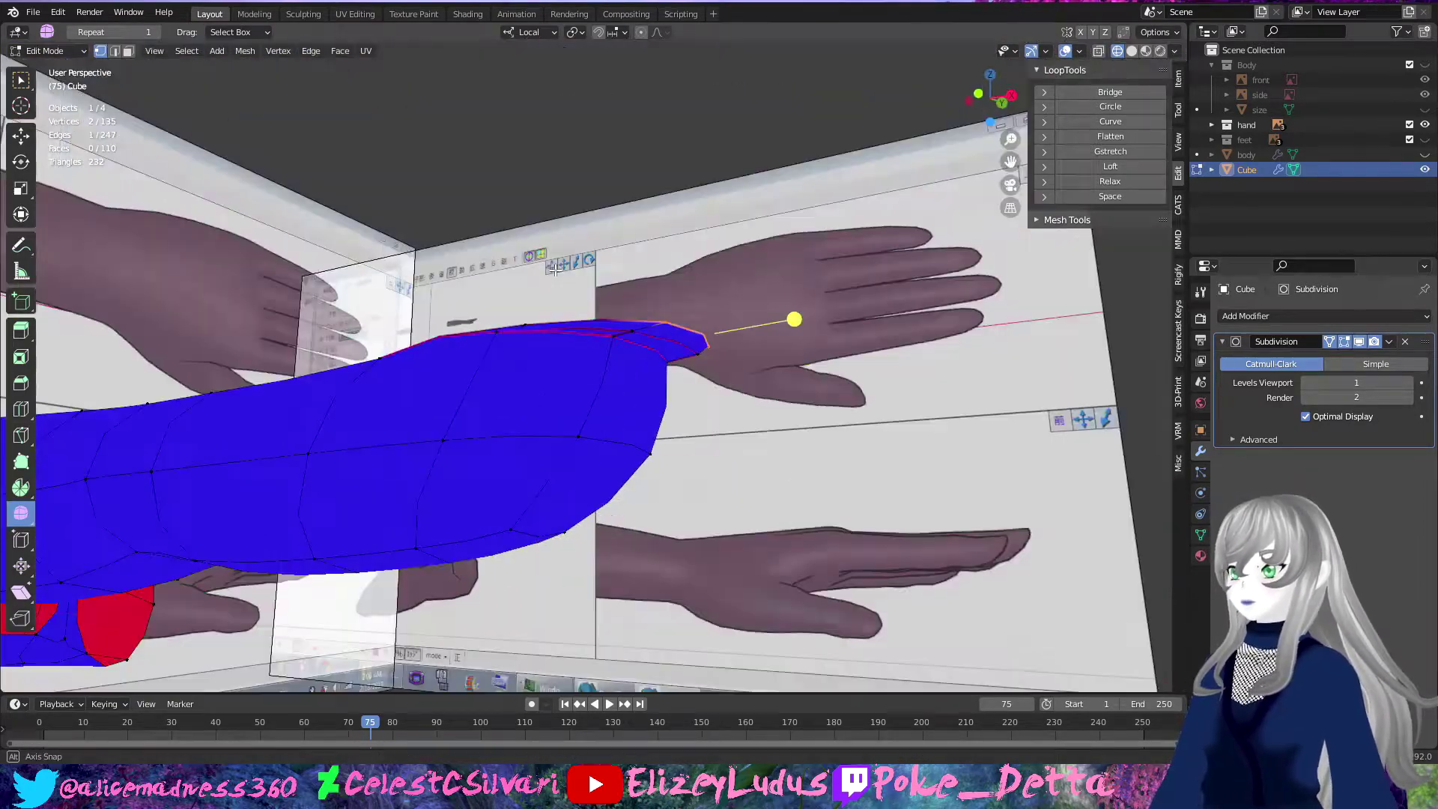
pyautogui.moveTo(554, 269); pyautogui.dragTo(667, 285, button='middle')
pyautogui.click(667, 284)
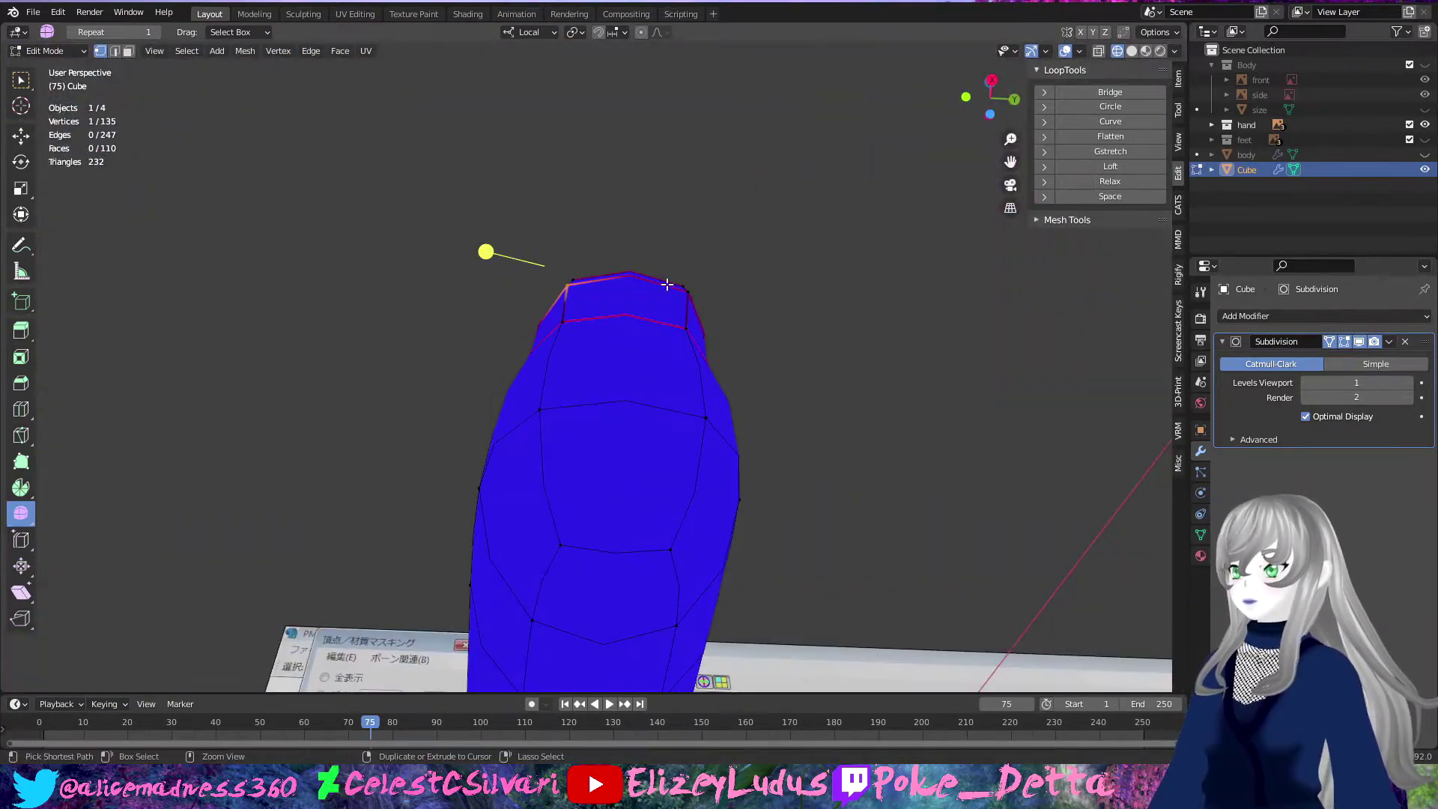
pyautogui.click(1098, 50)
pyautogui.press('KP_1')
pyautogui.click(720, 343)
# Step: Move a vertical edge loop along the finger in front view
pyautogui.scroll(-3, 824, 262)
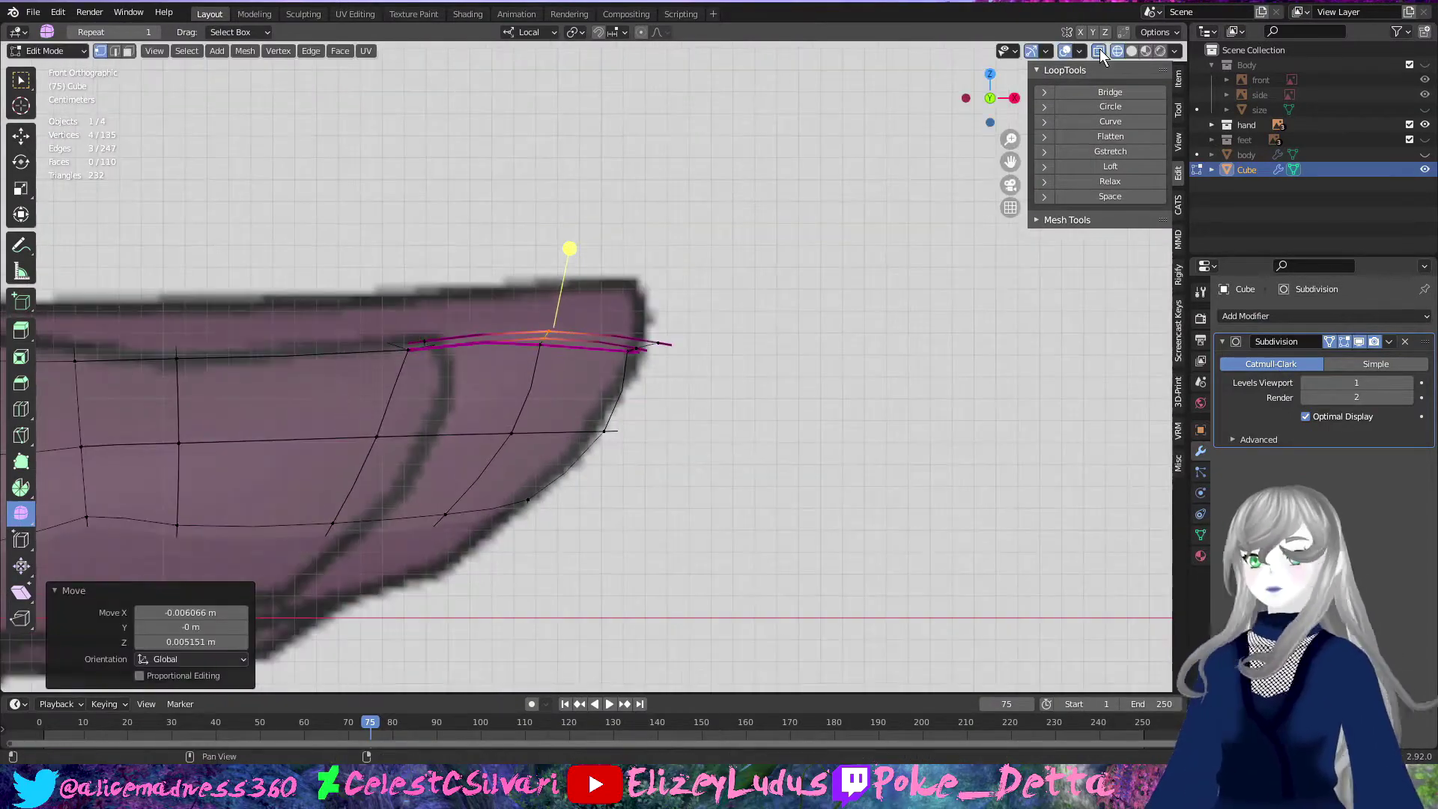
pyautogui.click(1099, 51)
pyautogui.moveTo(90, 417); pyautogui.dragTo(302, 431, button='middle')
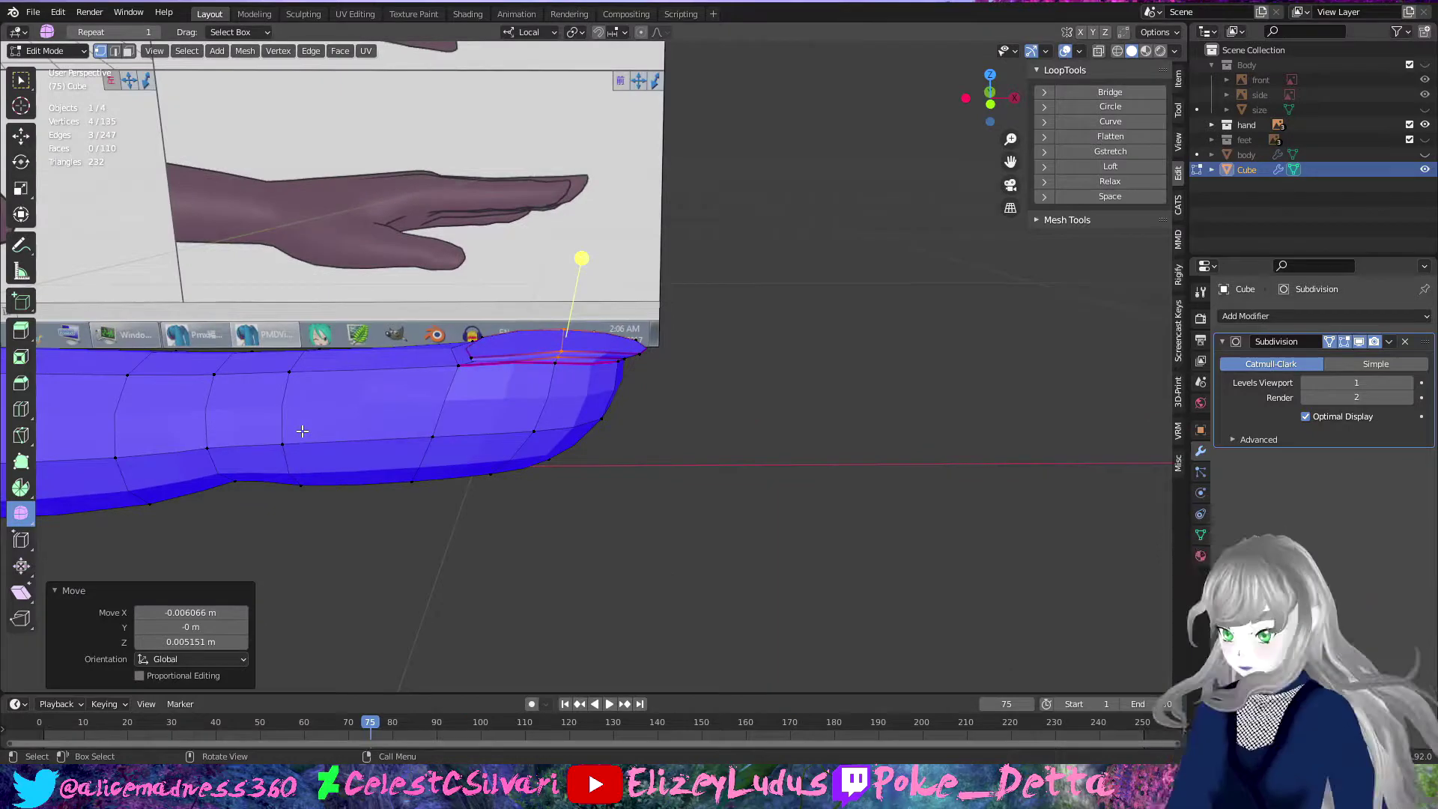
pyautogui.press('KP_1')
pyautogui.scroll(2, 460, 429)
pyautogui.keyDown('shift'); pyautogui.click(432, 388); pyautogui.keyUp('shift')
pyautogui.click(414, 417)
# Step: Edge-slide the finger's loops onto the knuckle creases of the reference
pyautogui.click(537, 375)
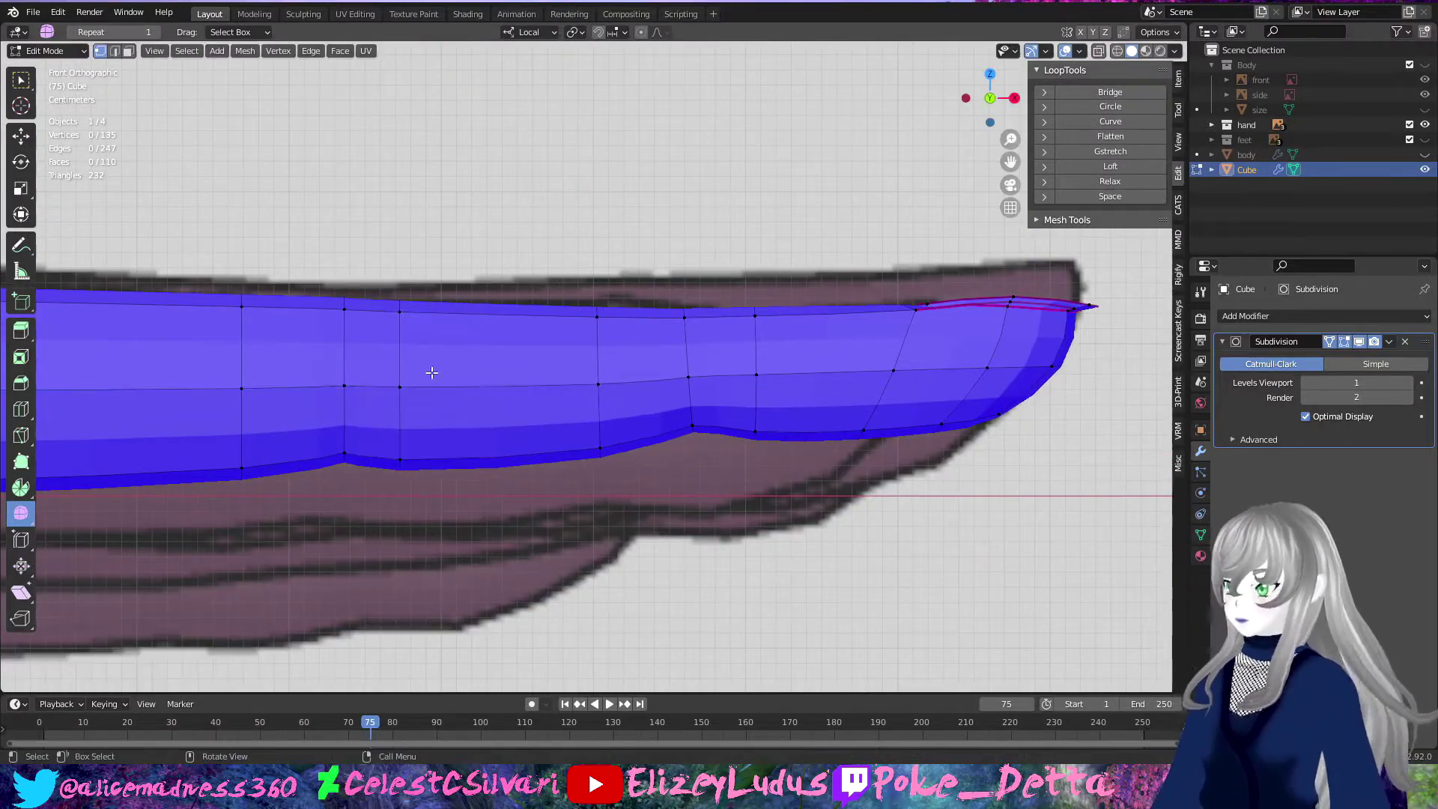
pyautogui.click(313, 421)
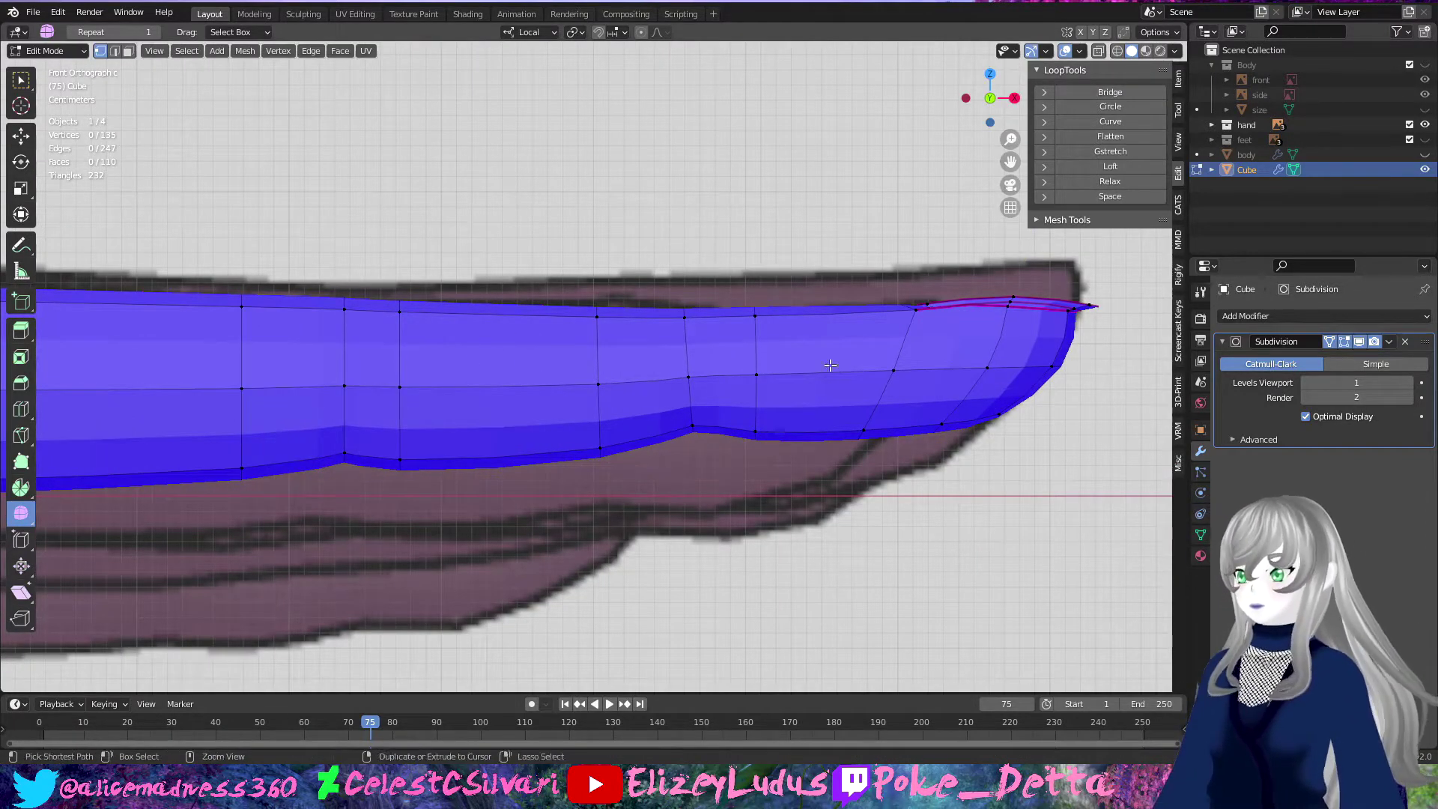
pyautogui.click(395, 498)
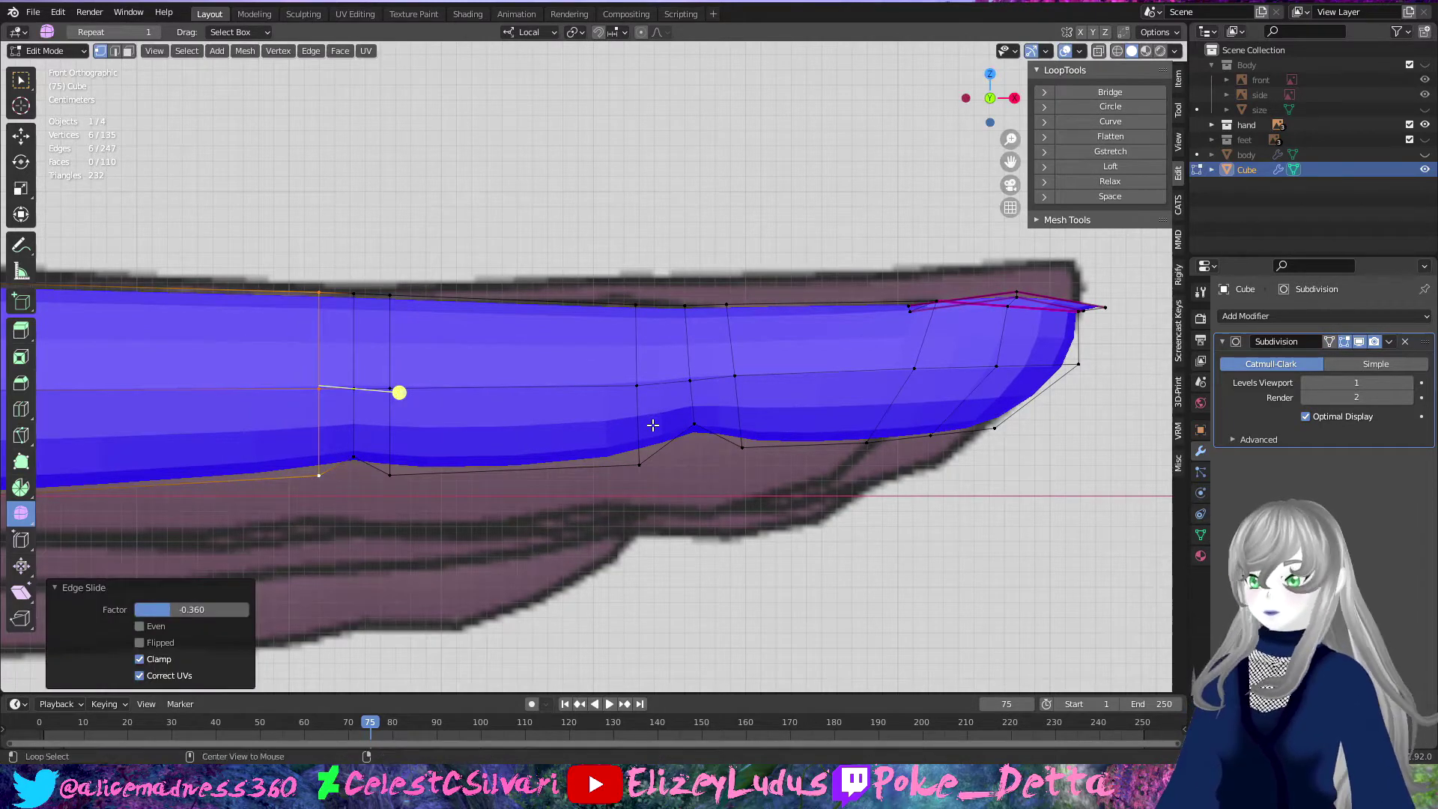
pyautogui.press('g')
pyautogui.click(725, 419)
pyautogui.click(743, 500)
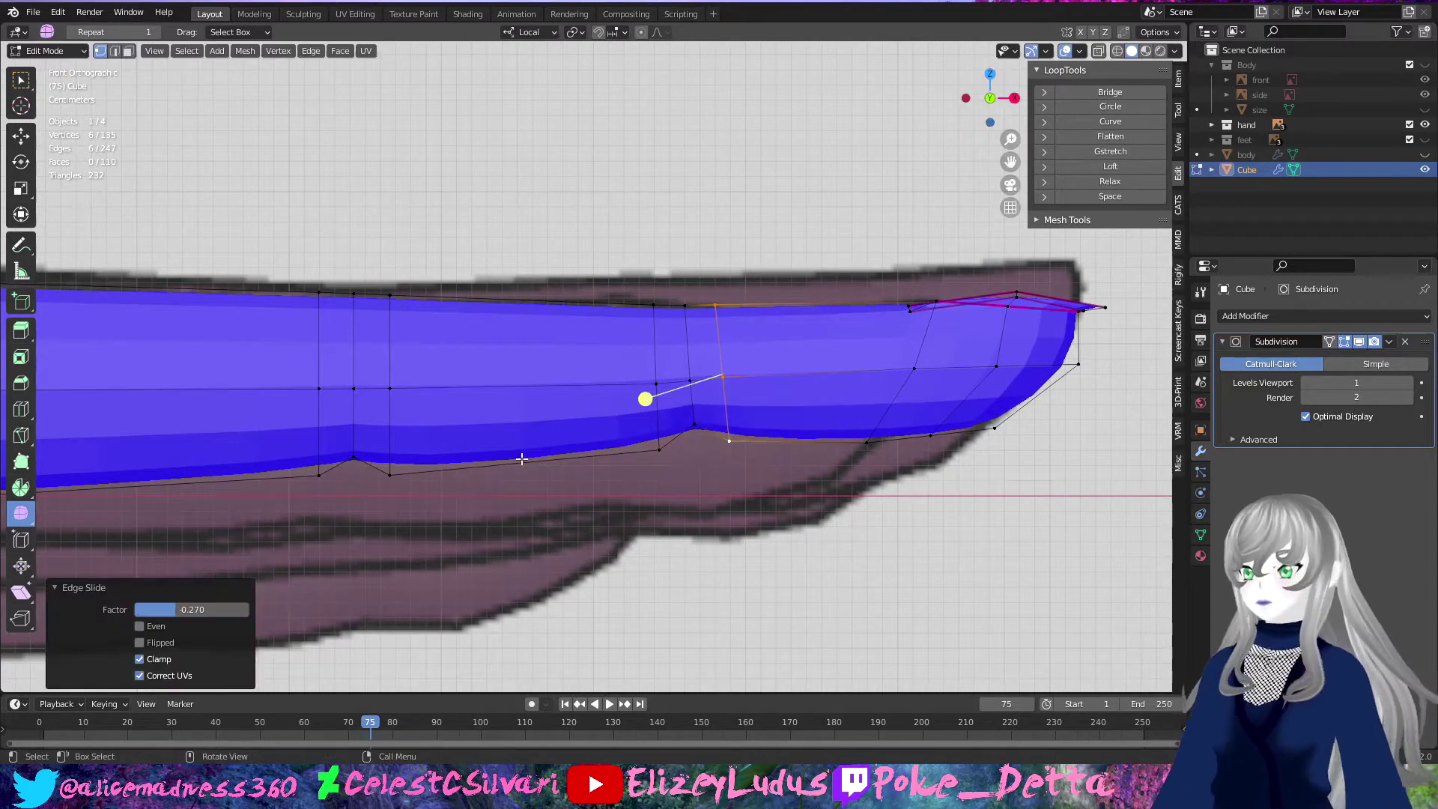
# Step: Box-select the finger's top vertex pairs and raise them along Z to the reference outline
pyautogui.keyDown('shift'); pyautogui.moveTo(480, 522); pyautogui.dragTo(635, 511, button='middle'); pyautogui.keyUp('shift')
pyautogui.scroll(1, 529, 382)
pyautogui.keyDown('ctrl'); pyautogui.scroll(-3, 529, 382); pyautogui.keyUp('ctrl')
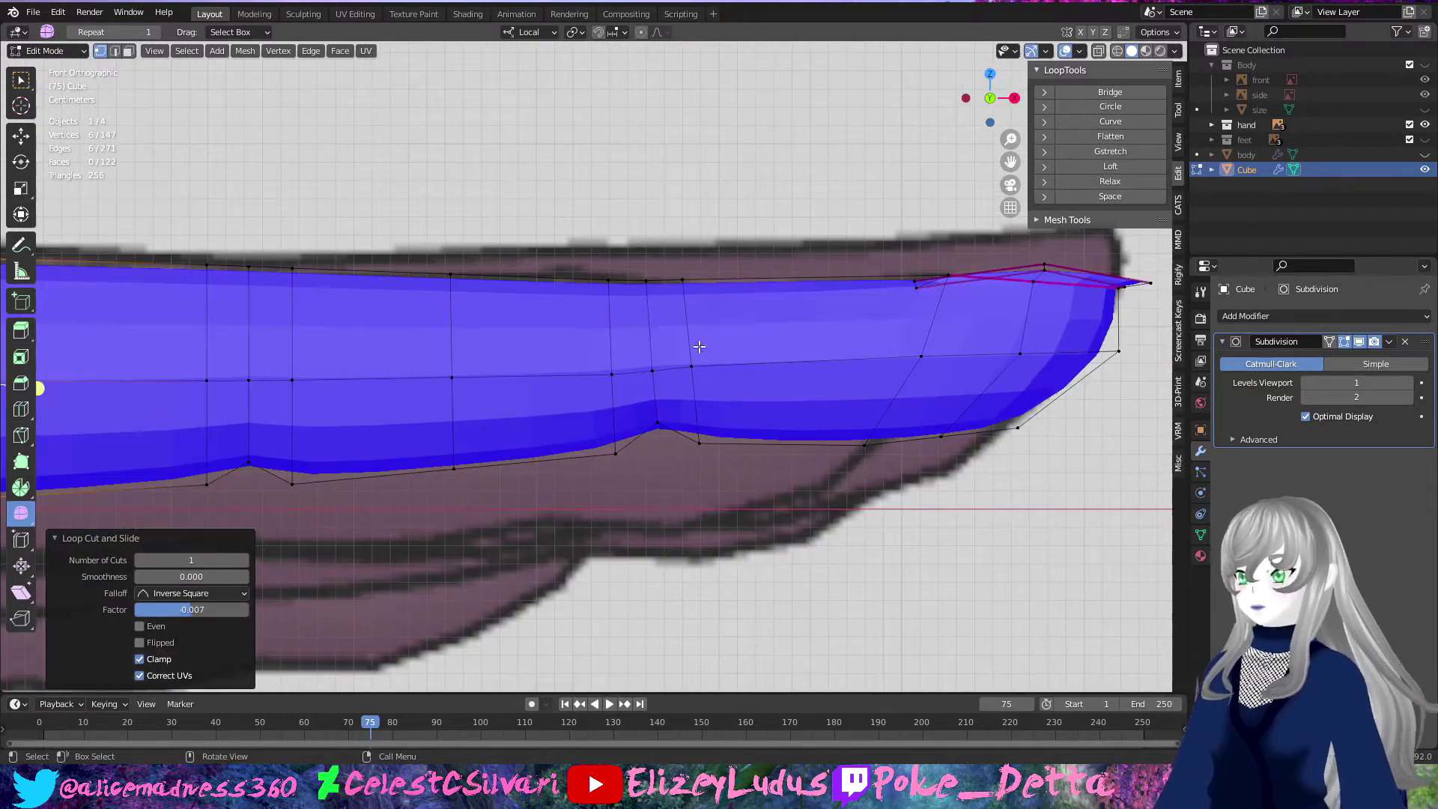
pyautogui.click(1108, 51)
pyautogui.moveTo(345, 247); pyautogui.dragTo(389, 292)
pyautogui.keyDown('shift'); pyautogui.moveTo(741, 258); pyautogui.dragTo(787, 303); pyautogui.keyUp('shift')
pyautogui.hotkey('alt', 'z')
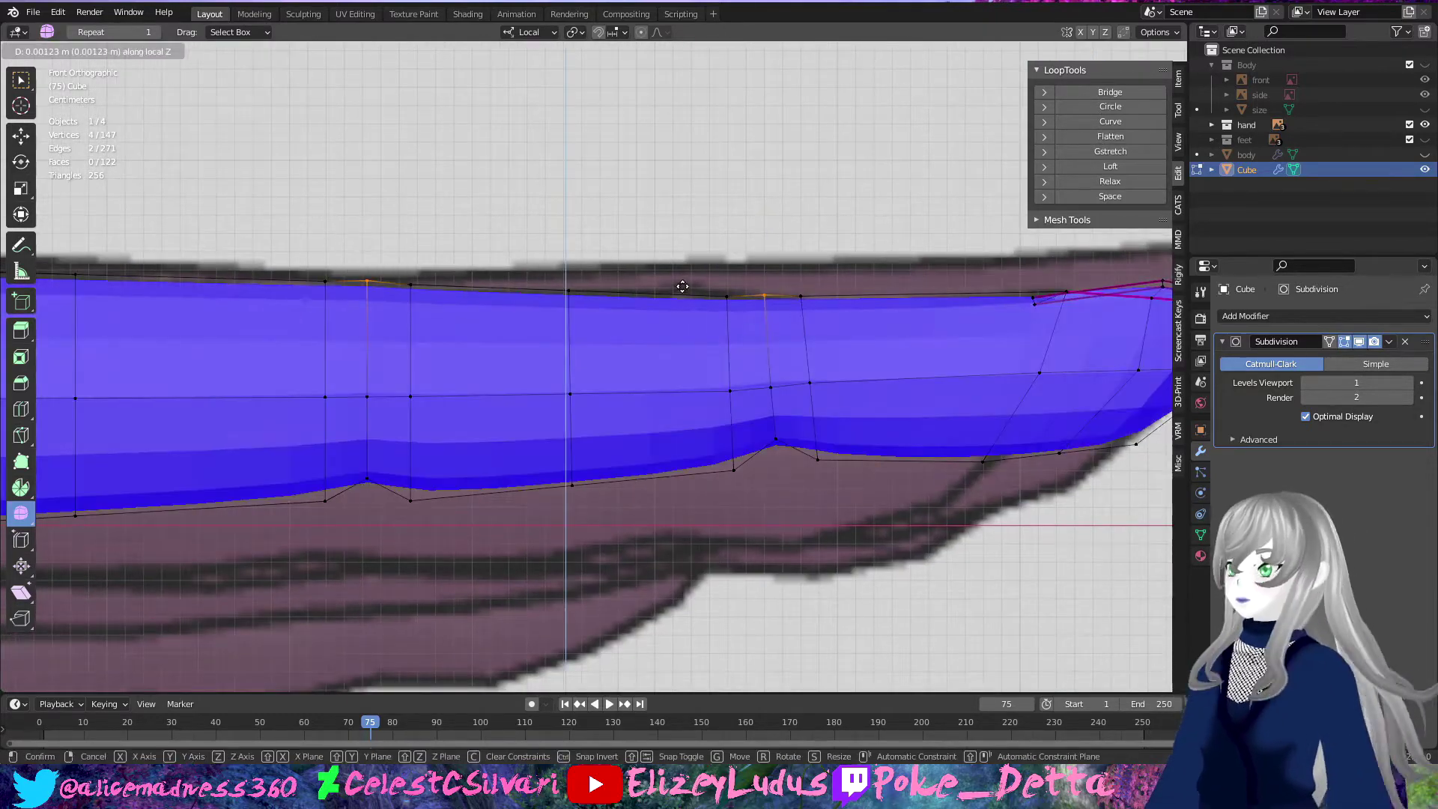
pyautogui.press('g')
pyautogui.press('z')
pyautogui.click(608, 380)
# Step: Orbit to see the whole finger, previewing it smoothed in Object Mode
pyautogui.scroll(-3, 608, 381)
pyautogui.moveTo(607, 381)
pyautogui.mouseDown(button='middle')
pyautogui.moveTo(139, 321)
pyautogui.moveTo(339, 367)
pyautogui.moveTo(551, 518)
pyautogui.moveTo(388, 473)
pyautogui.moveTo(739, 458)
pyautogui.mouseUp(button='middle')
pyautogui.press('Tab')
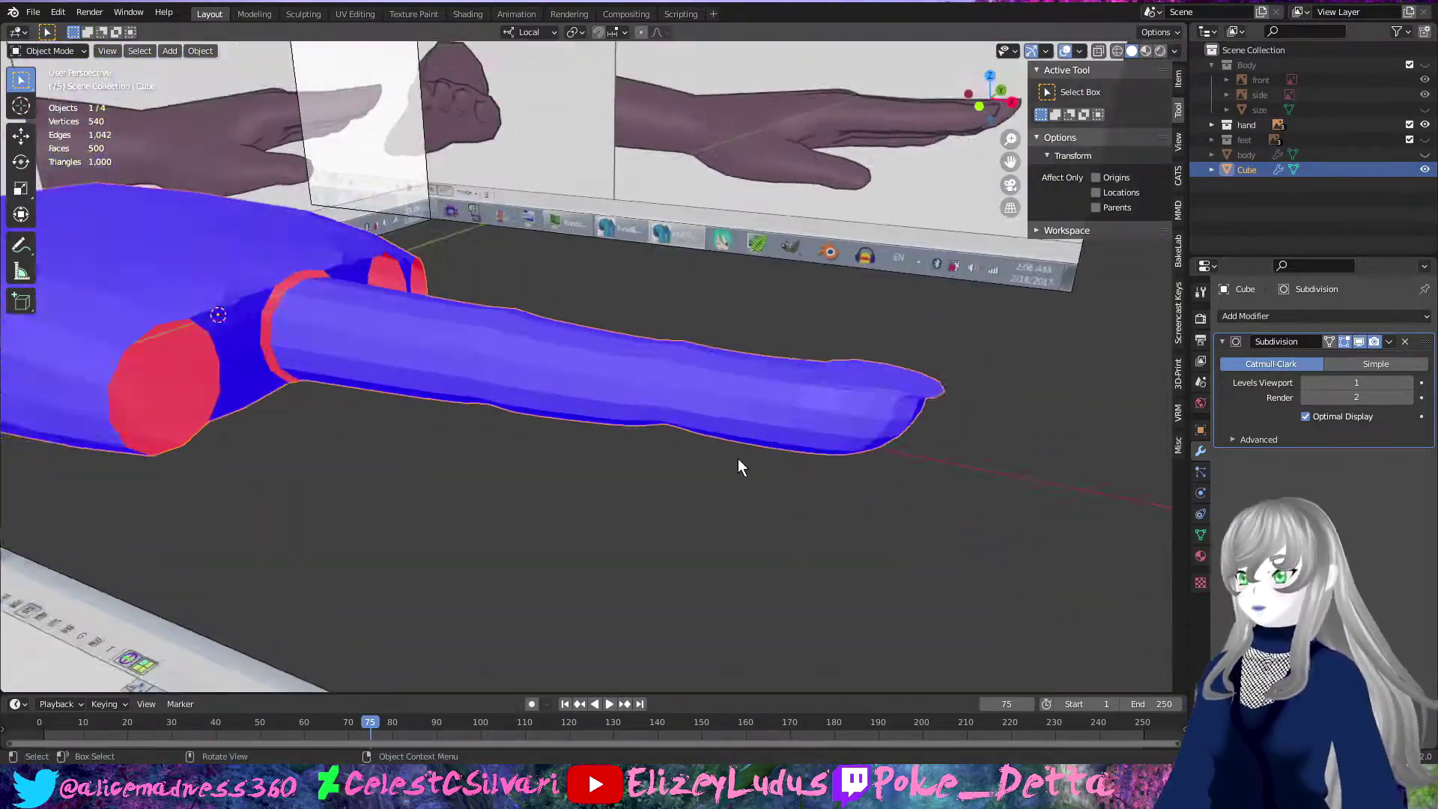
# Step: Back in Edit Mode, shrink the fingertip end loop to 0.823
pyautogui.scroll(3, 915, 506)
pyautogui.press('Tab')
pyautogui.moveTo(915, 506)
pyautogui.mouseDown(button='middle')
pyautogui.moveTo(350, 507)
pyautogui.moveTo(276, 331)
pyautogui.moveTo(429, 323)
pyautogui.mouseUp(button='middle')
pyautogui.keyDown('alt'); pyautogui.click(276, 331); pyautogui.keyUp('alt')
pyautogui.click(270, 363)
pyautogui.moveTo(575, 332); pyautogui.dragTo(796, 305, button='middle')
pyautogui.press('s')
pyautogui.click(709, 298)
# Step: Move the fingertip end loop along the finger's length on X
pyautogui.press('g')
pyautogui.press('x')
pyautogui.press('x')
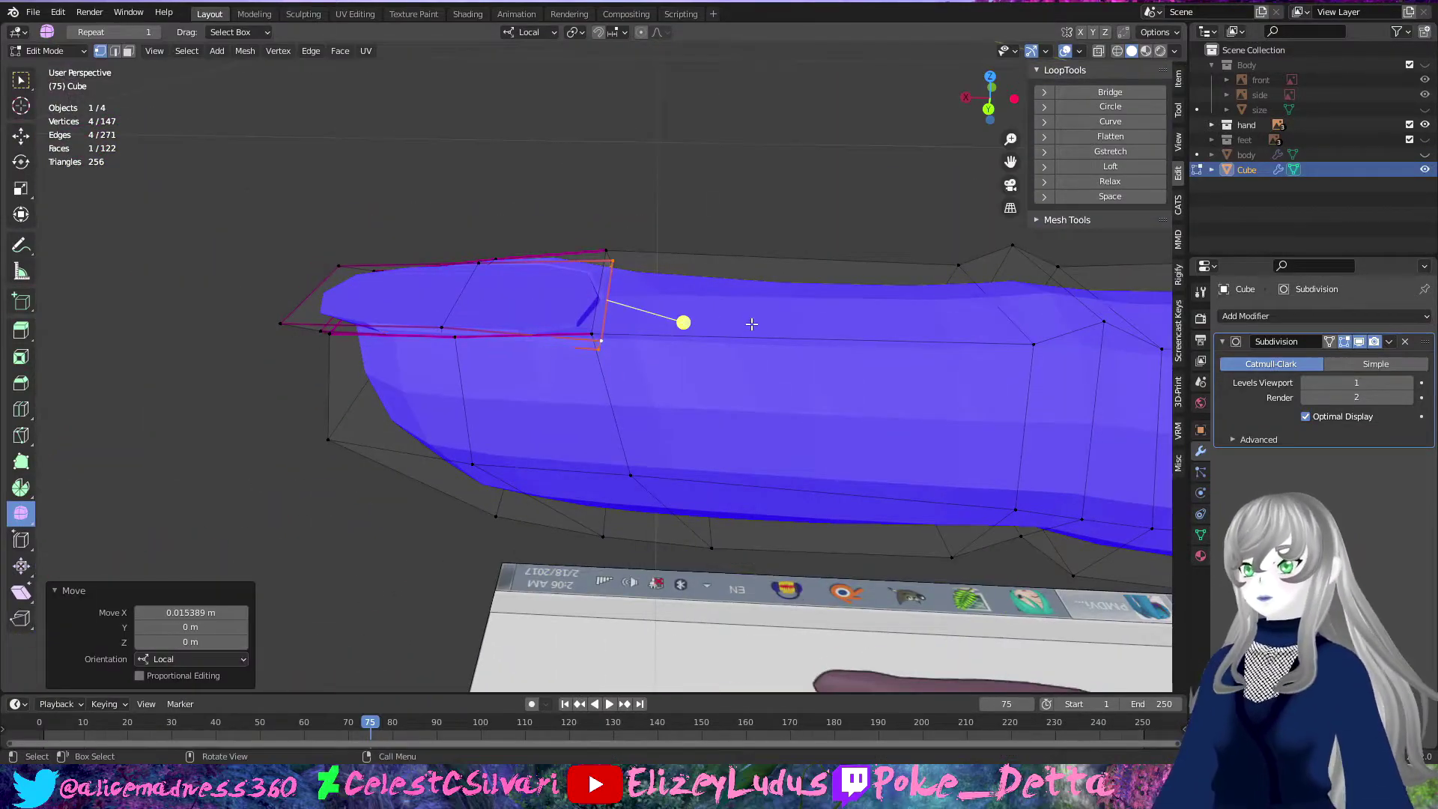
pyautogui.click(716, 320)
pyautogui.moveTo(716, 320)
pyautogui.mouseDown(button='middle')
pyautogui.moveTo(527, 373)
pyautogui.moveTo(581, 334)
pyautogui.moveTo(521, 360)
pyautogui.moveTo(952, 447)
pyautogui.mouseUp(button='middle')
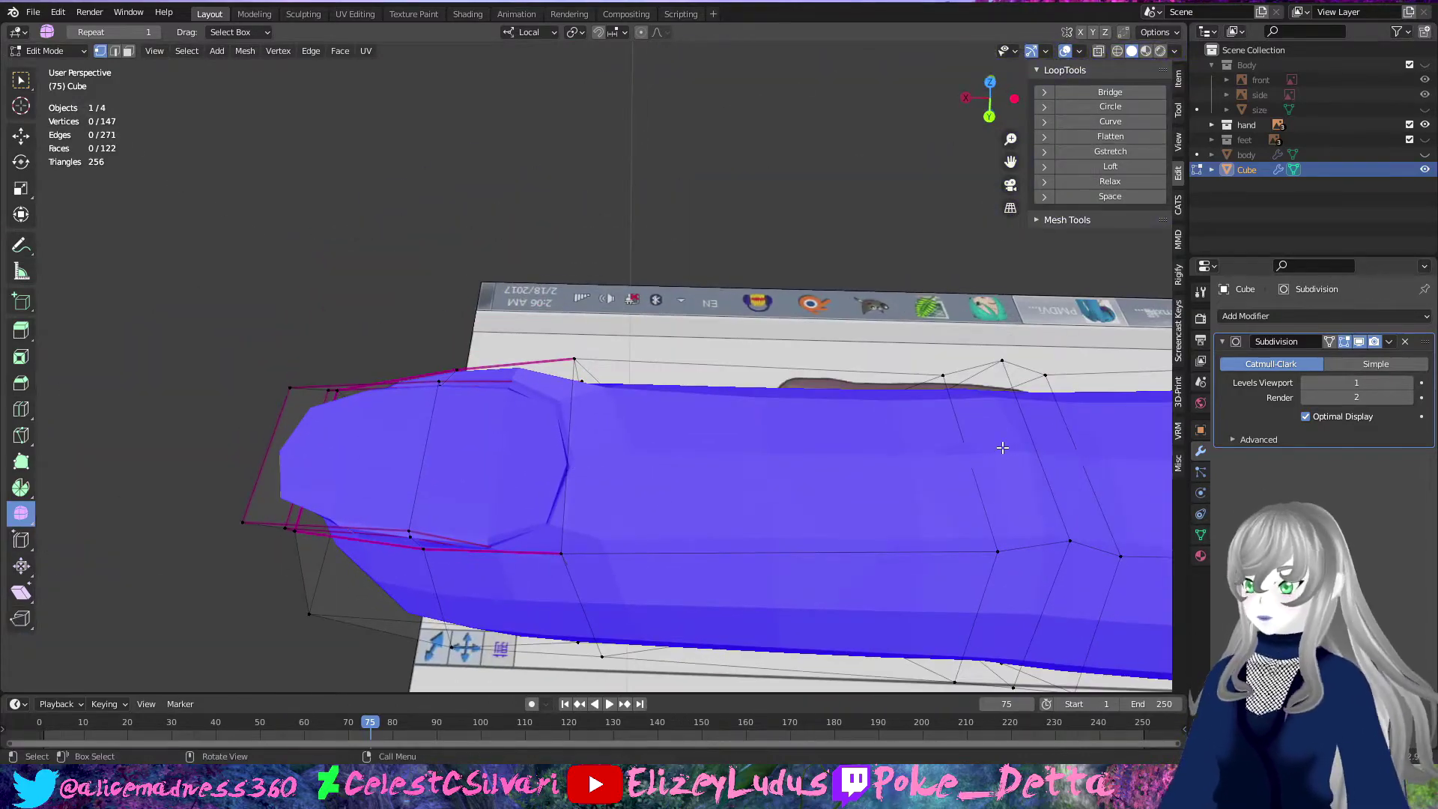
# Step: Subdivide two of the fingertip edges
pyautogui.click(313, 50)
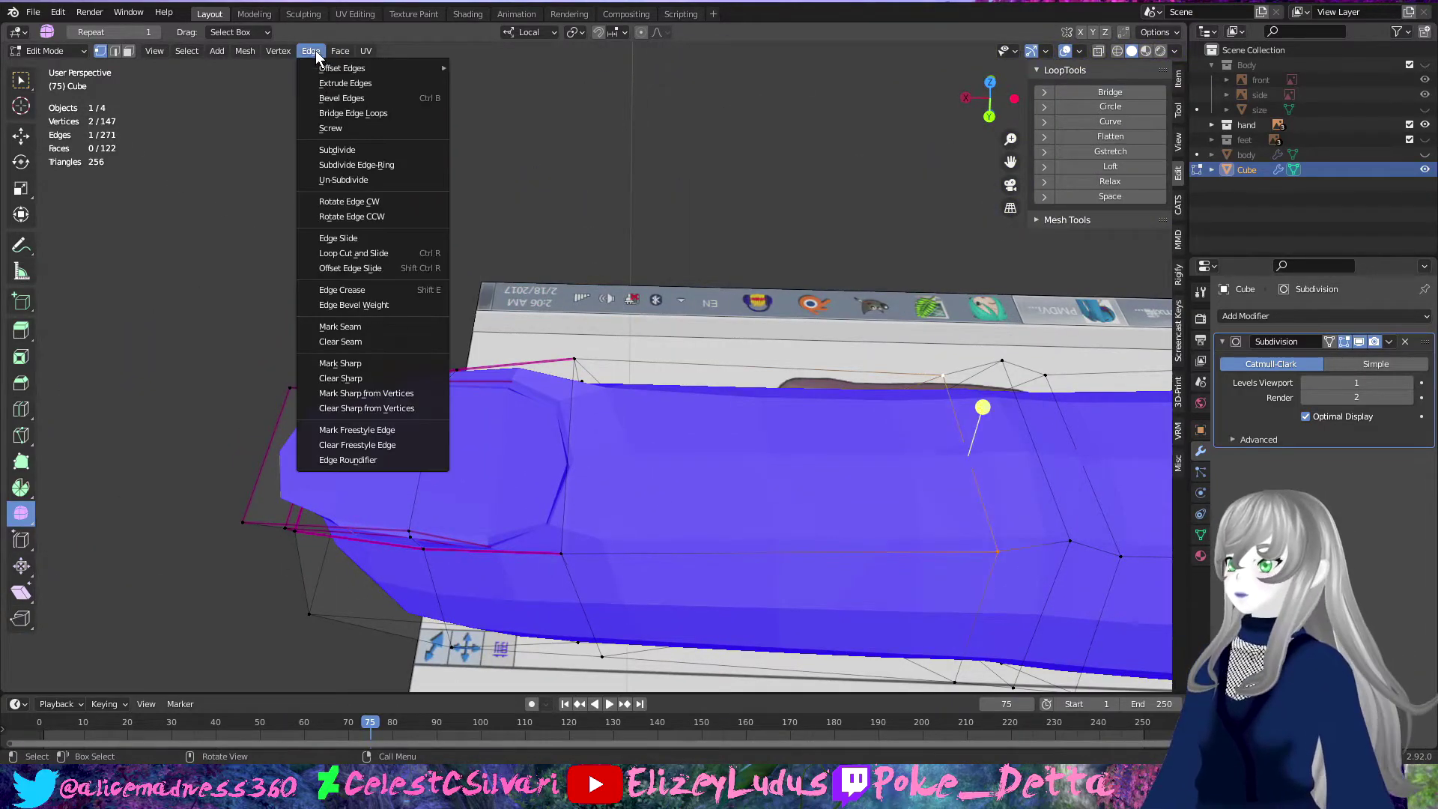
pyautogui.click(337, 149)
pyautogui.moveTo(337, 149); pyautogui.dragTo(467, 438, button='middle')
pyautogui.moveTo(735, 230); pyautogui.dragTo(599, 311, button='middle')
pyautogui.keyDown('shift'); pyautogui.click(597, 313); pyautogui.keyUp('shift')
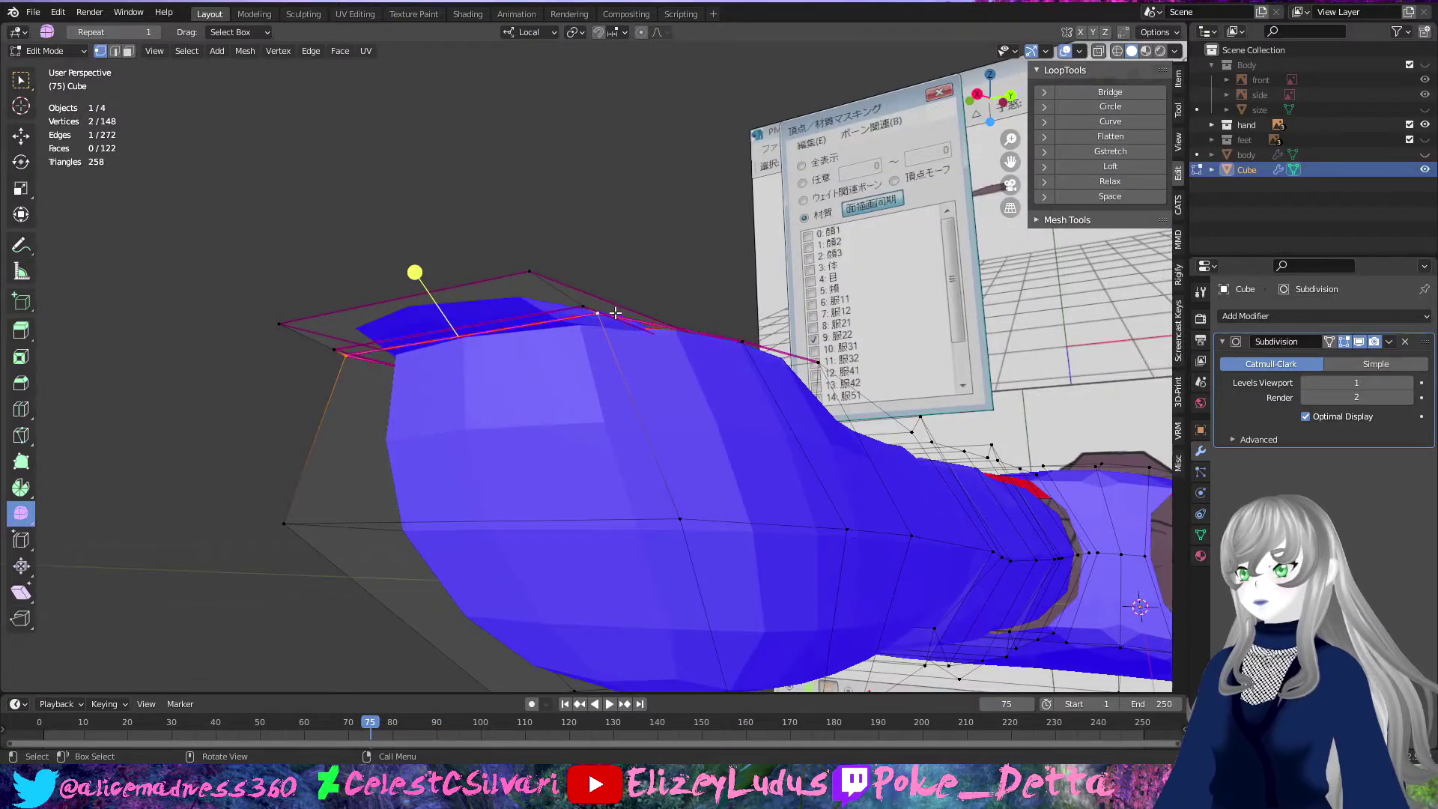
pyautogui.click(341, 50)
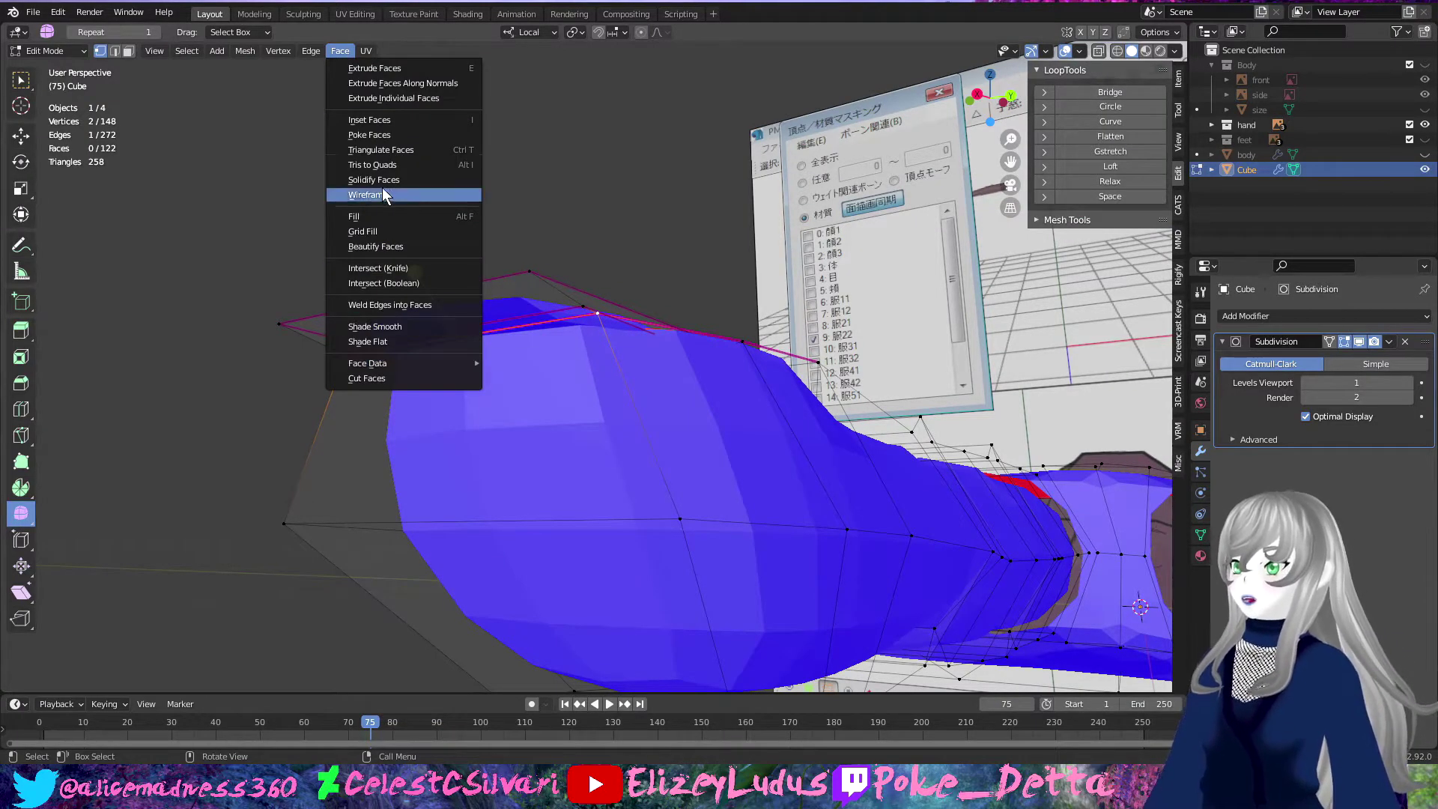
pyautogui.click(341, 149)
pyautogui.moveTo(341, 149); pyautogui.dragTo(1101, 528, button='middle')
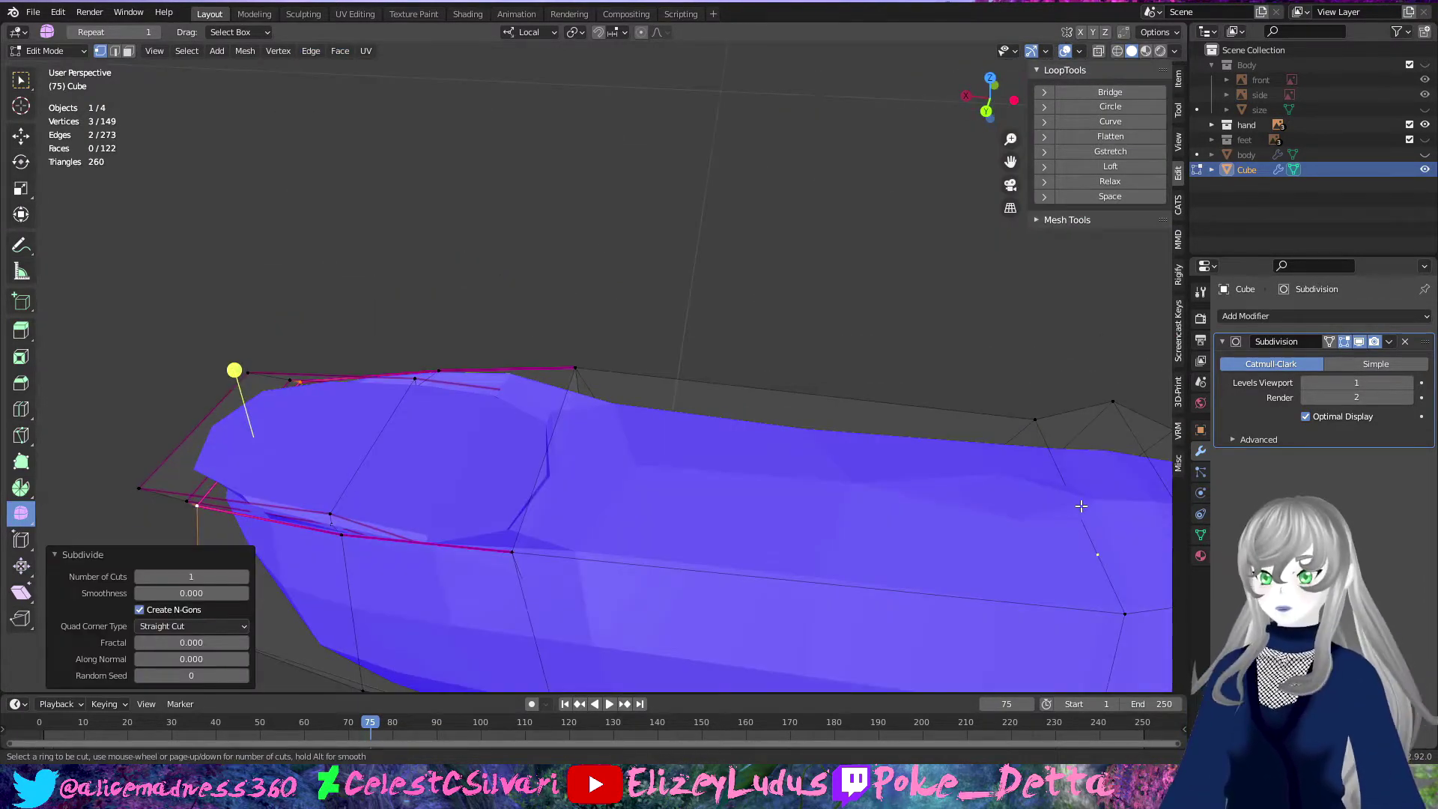
# Step: Add a loop cut across the fingertip, raise it slightly, and join two vertices with a new edge
pyautogui.click(364, 429)
pyautogui.moveTo(364, 429)
pyautogui.mouseDown(button='middle')
pyautogui.moveTo(632, 391)
pyautogui.moveTo(696, 421)
pyautogui.moveTo(761, 337)
pyautogui.moveTo(552, 234)
pyautogui.mouseUp(button='middle')
pyautogui.click(692, 399)
pyautogui.scroll(4, 710, 438)
pyautogui.moveTo(710, 438)
pyautogui.mouseDown(button='middle')
pyautogui.moveTo(336, 373)
pyautogui.moveTo(465, 319)
pyautogui.mouseUp(button='middle')
pyautogui.keyDown('shift'); pyautogui.click(335, 372); pyautogui.keyUp('shift')
pyautogui.press('j')
# Step: Narrow the selected fingertip vertices along Y with smooth proportional falloff
pyautogui.hotkey('alt', 'z')
pyautogui.moveTo(465, 318); pyautogui.dragTo(547, 196)
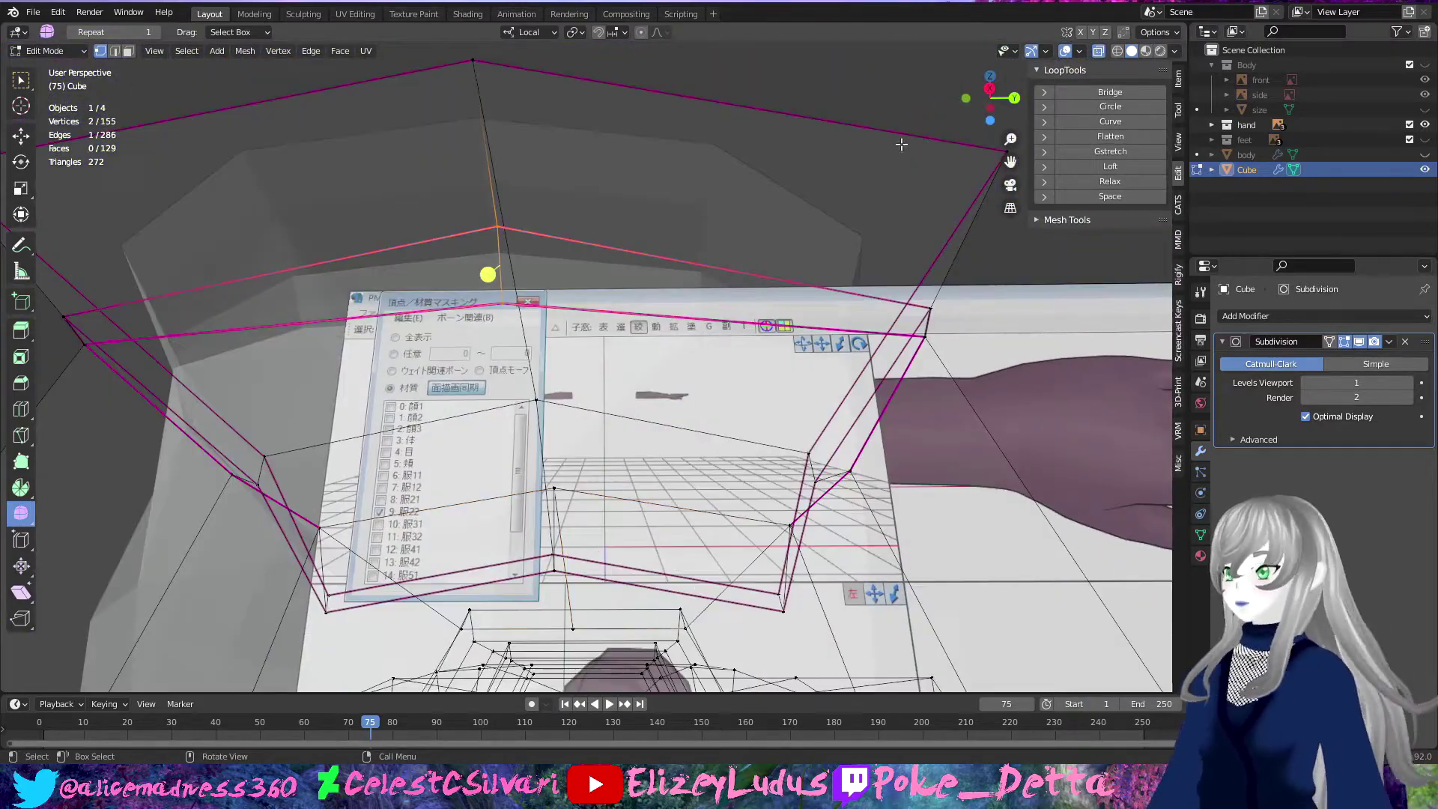
pyautogui.hotkey('alt', 'z')
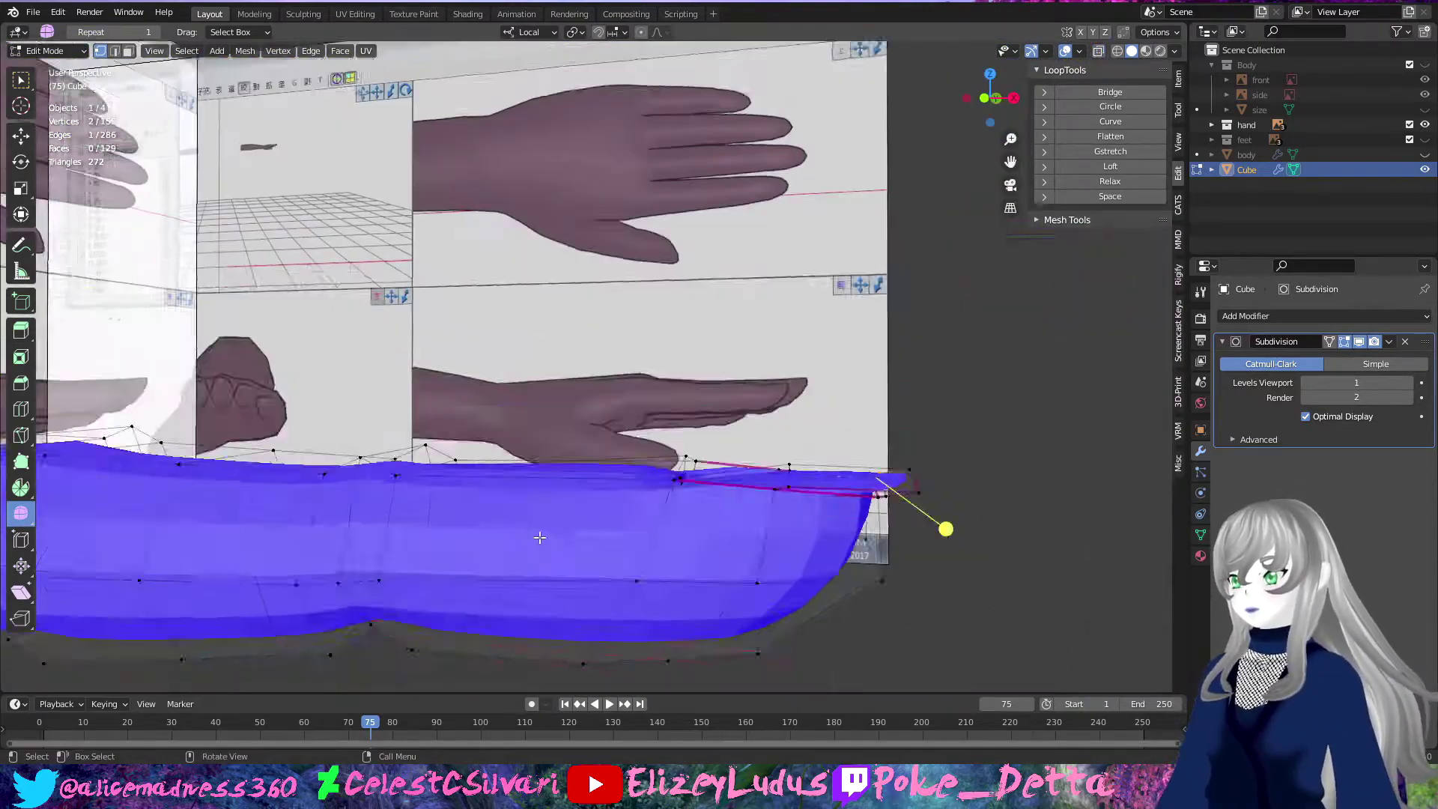
pyautogui.moveTo(553, 197)
pyautogui.mouseDown(button='middle')
pyautogui.moveTo(487, 438)
pyautogui.moveTo(271, 322)
pyautogui.mouseUp(button='middle')
pyautogui.click(641, 32)
pyautogui.moveTo(637, 45); pyautogui.dragTo(450, 374, button='middle')
pyautogui.press('s')
pyautogui.press('y')
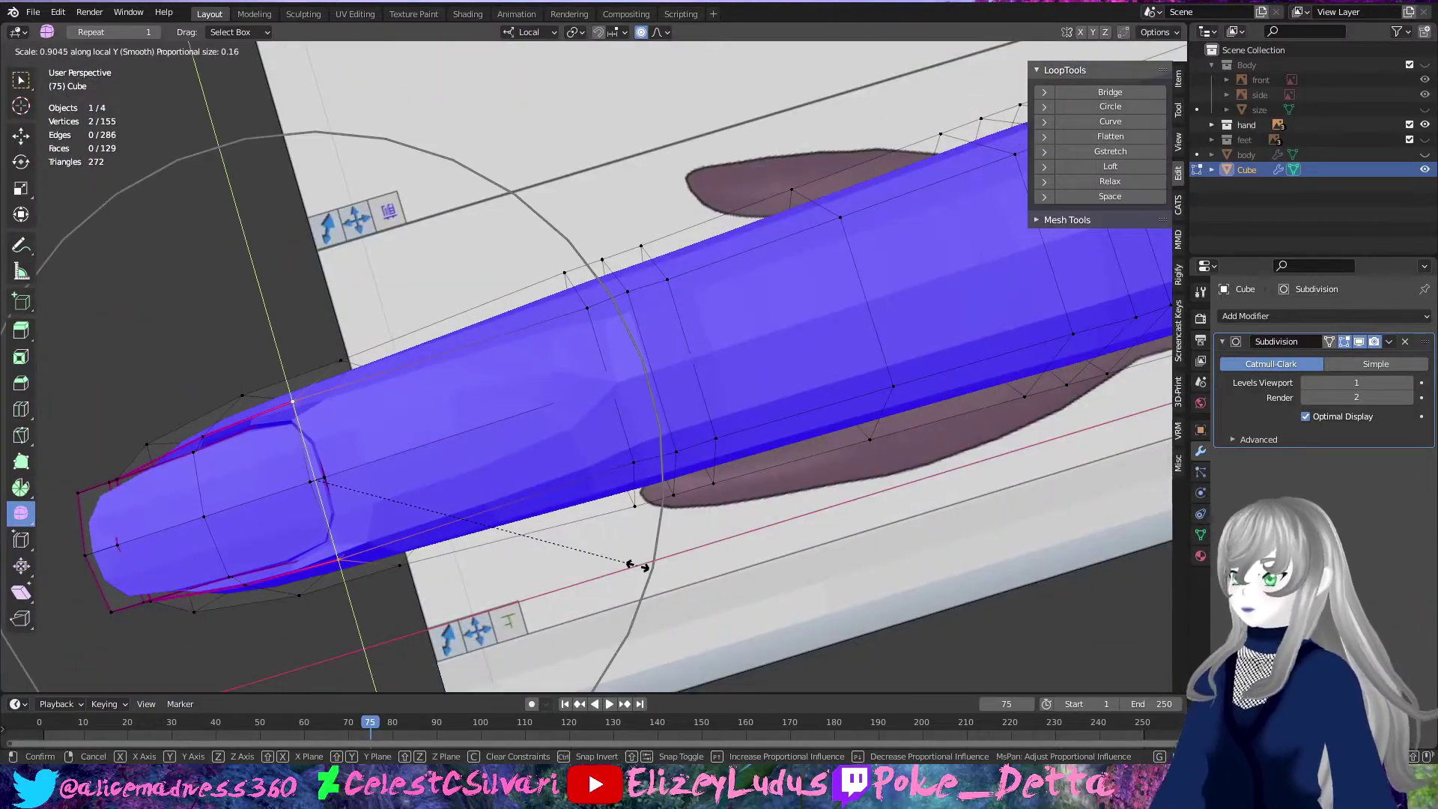
pyautogui.click(524, 450)
pyautogui.moveTo(524, 449)
pyautogui.mouseDown(button='middle')
pyautogui.moveTo(575, 341)
pyautogui.moveTo(514, 407)
pyautogui.moveTo(562, 594)
pyautogui.mouseUp(button='middle')
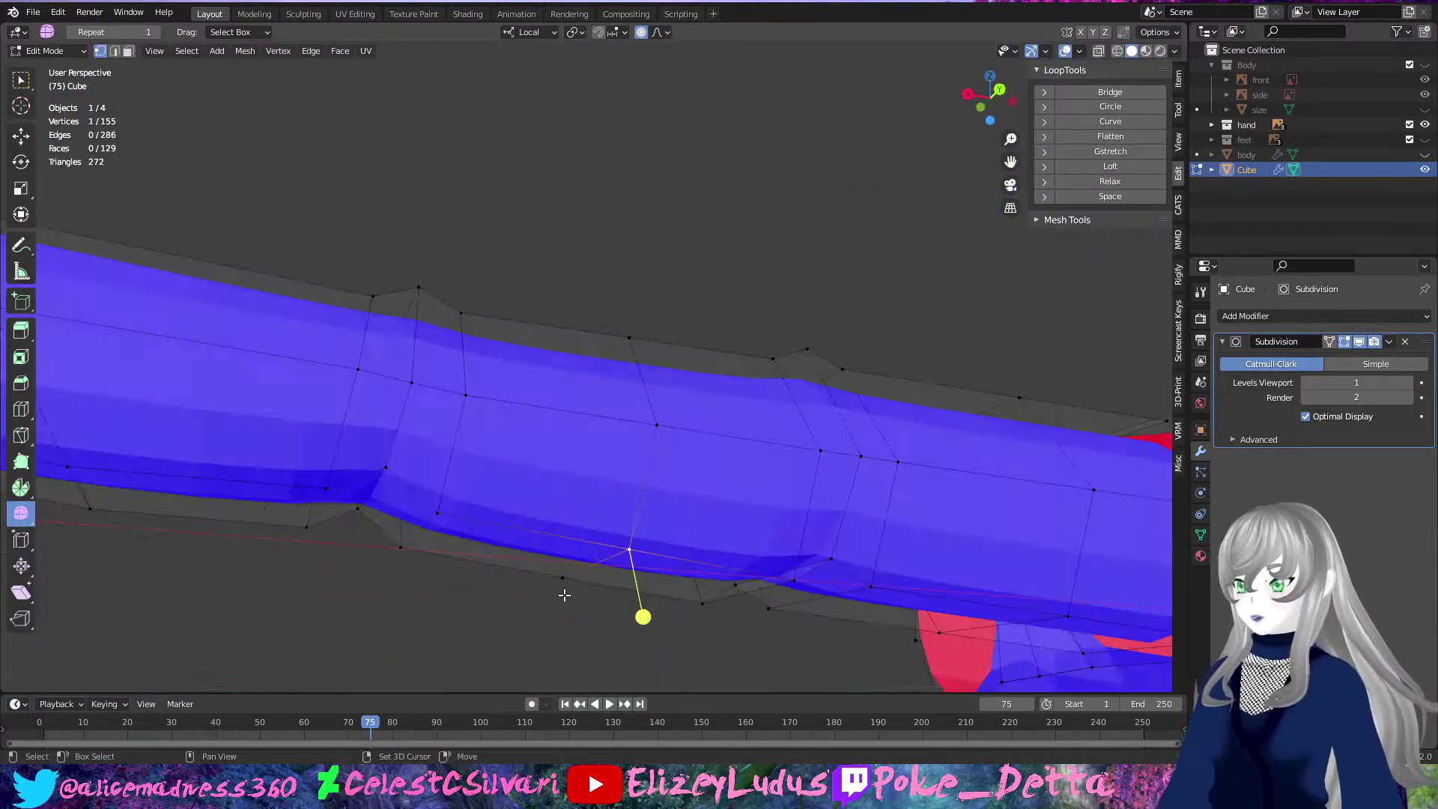
# Step: Move a pair of vertices under the finger along local Z
pyautogui.click(604, 576)
pyautogui.keyDown('shift'); pyautogui.click(584, 579); pyautogui.keyUp('shift')
pyautogui.press('g')
pyautogui.press('z')
pyautogui.press('z')
pyautogui.click(751, 432)
pyautogui.moveTo(751, 432); pyautogui.dragTo(745, 514, button='middle')
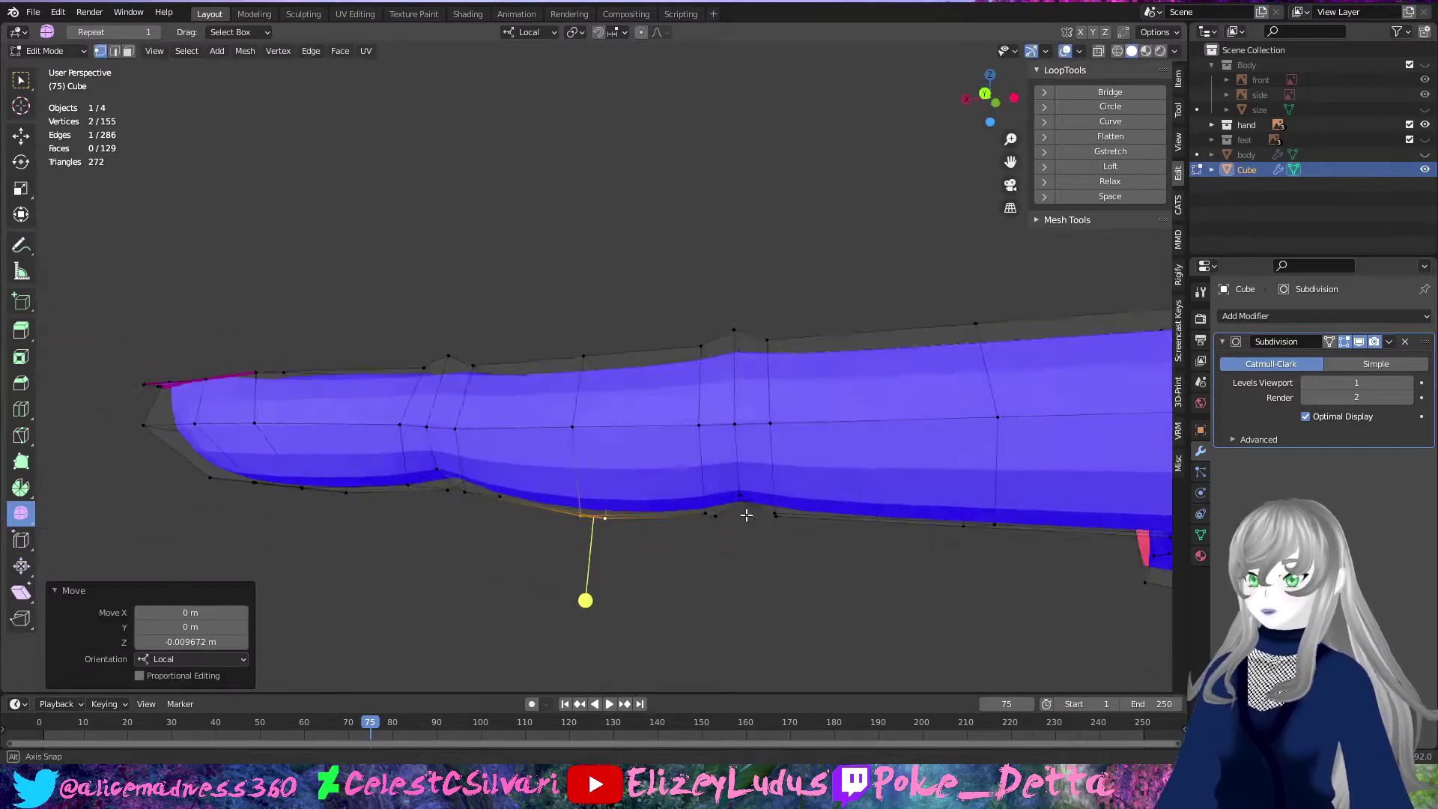
# Step: Lower more vertices along the finger's underside
pyautogui.keyDown('shift'); pyautogui.click(379, 537); pyautogui.keyUp('shift')
pyautogui.press('g')
pyautogui.press('z')
pyautogui.press('z')
pyautogui.click(464, 449)
pyautogui.moveTo(464, 450)
pyautogui.mouseDown(button='middle')
pyautogui.moveTo(491, 427)
pyautogui.moveTo(449, 435)
pyautogui.mouseUp(button='middle')
pyautogui.keyDown('shift'); pyautogui.click(438, 430); pyautogui.keyUp('shift')
pyautogui.click(527, 461)
pyautogui.click(444, 431)
pyautogui.click(650, 481)
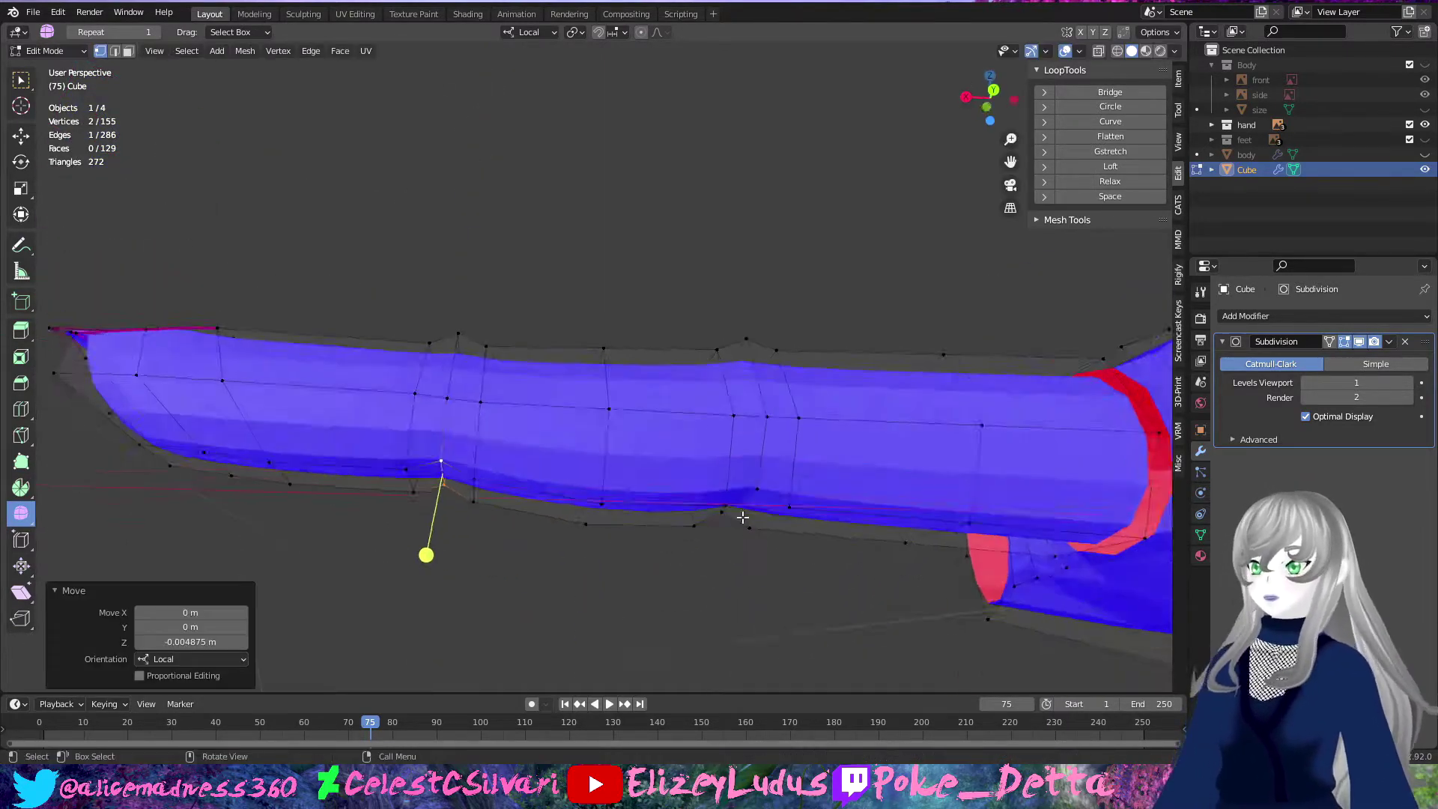
pyautogui.moveTo(650, 481); pyautogui.dragTo(420, 554, button='middle')
# Step: In see-through front view, scale the fingertip vertices 1.204 taller along local Z
pyautogui.press('KP_1')
pyautogui.click(802, 528)
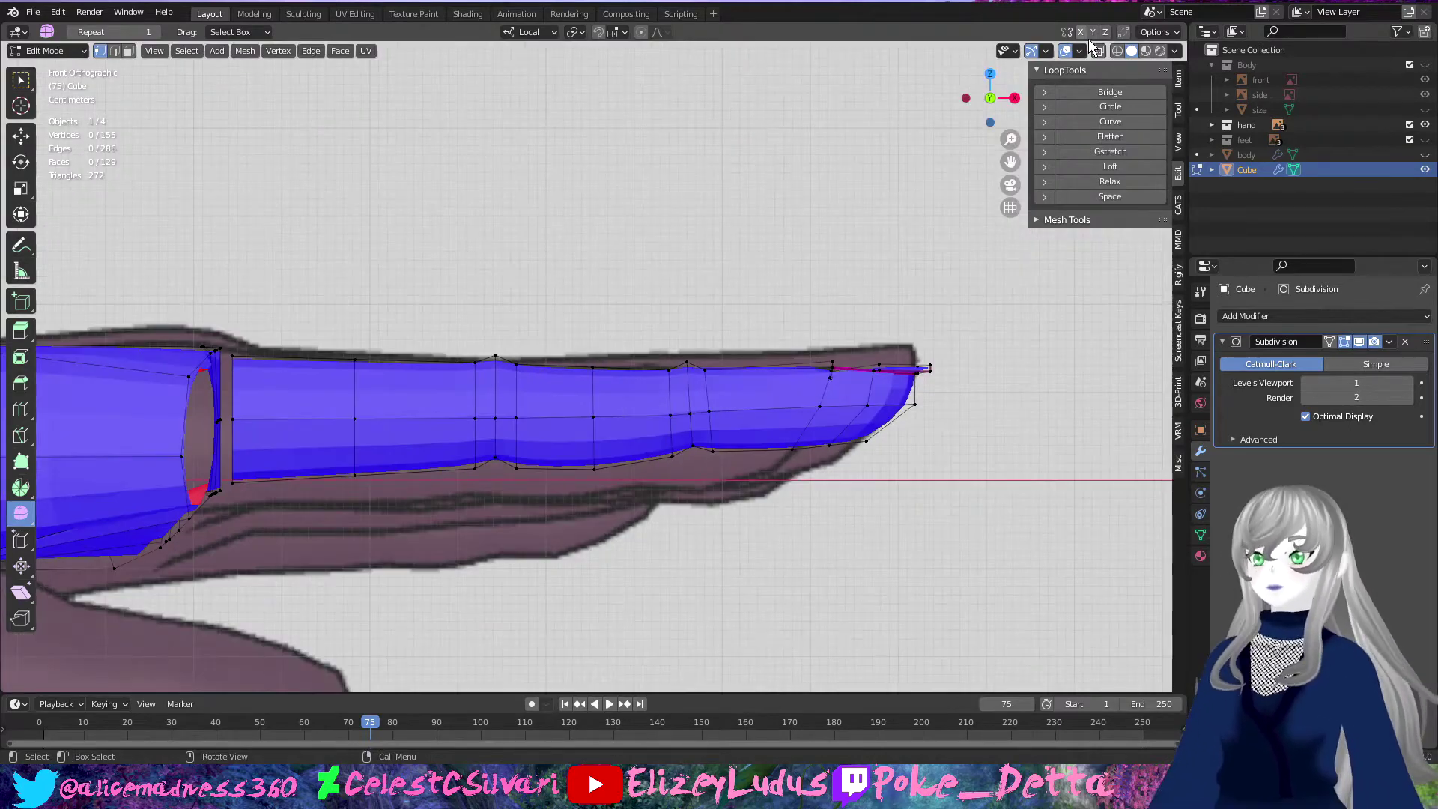
pyautogui.click(1098, 50)
pyautogui.moveTo(736, 325); pyautogui.dragTo(1024, 574)
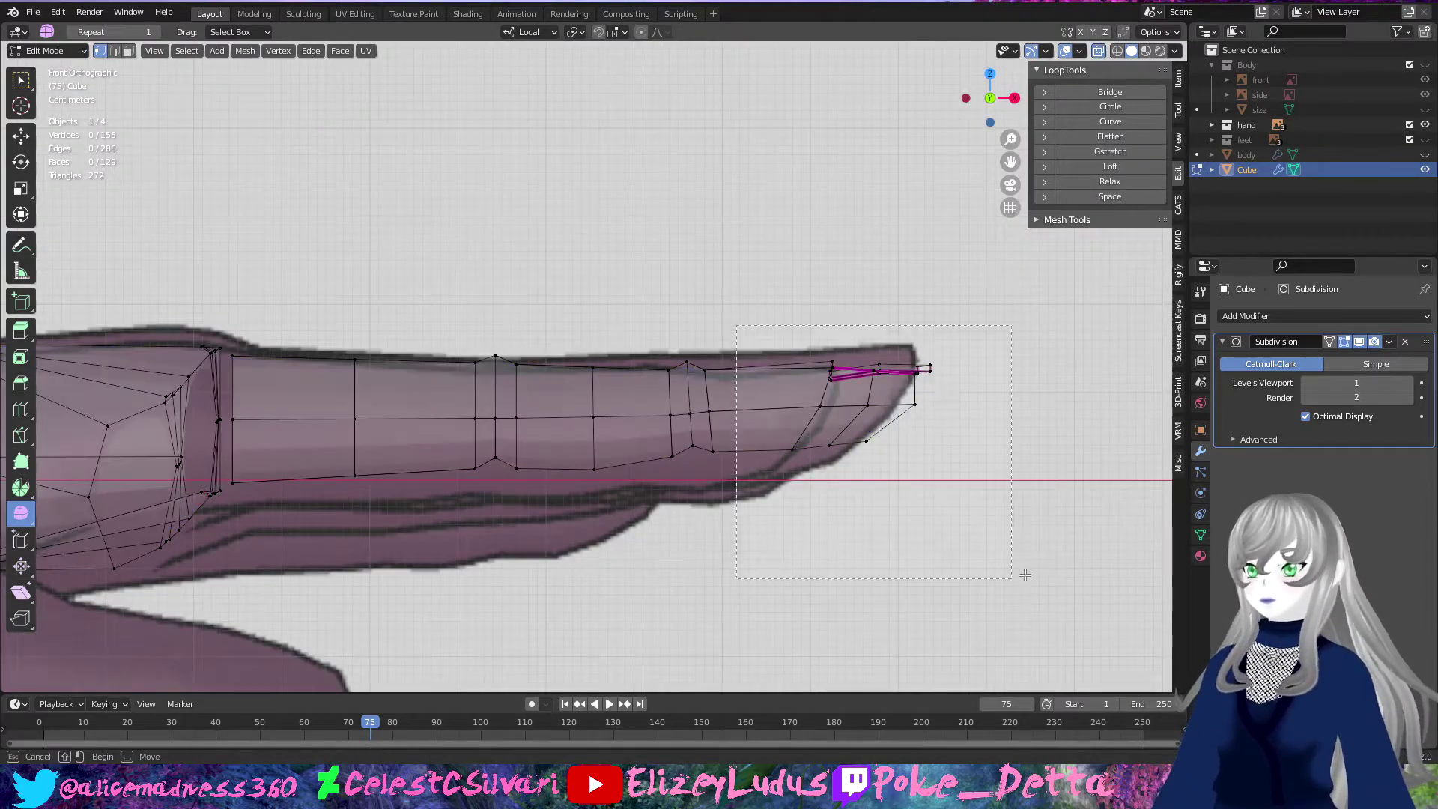
pyautogui.click(970, 395)
pyautogui.moveTo(970, 395); pyautogui.dragTo(573, 501, button='middle')
# Step: Hide the hand reference, deselect all, and view the finger at an angle from above
pyautogui.press('KP_7')
pyautogui.scroll(3, 573, 501)
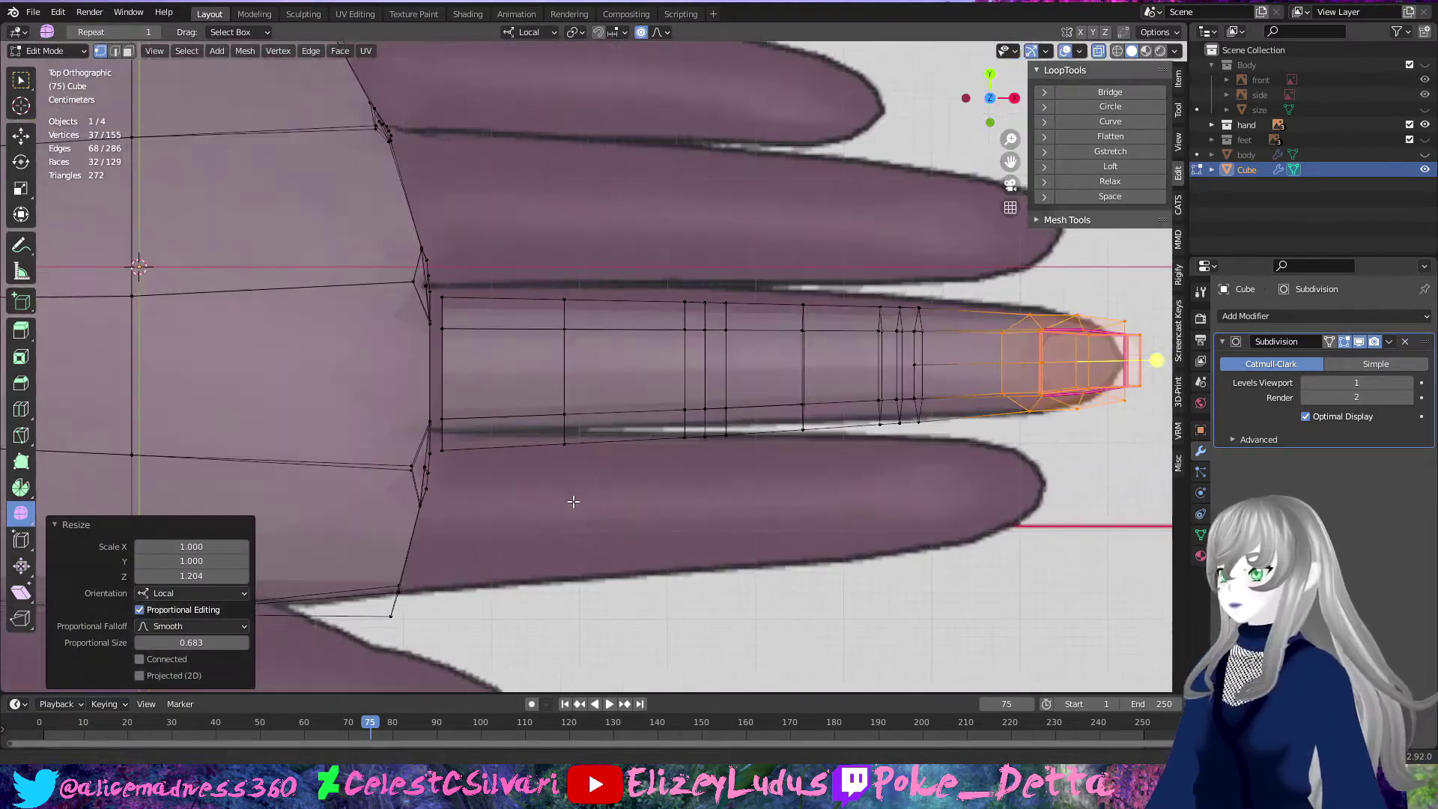
pyautogui.scroll(-3, 600, 449)
pyautogui.click(1410, 124)
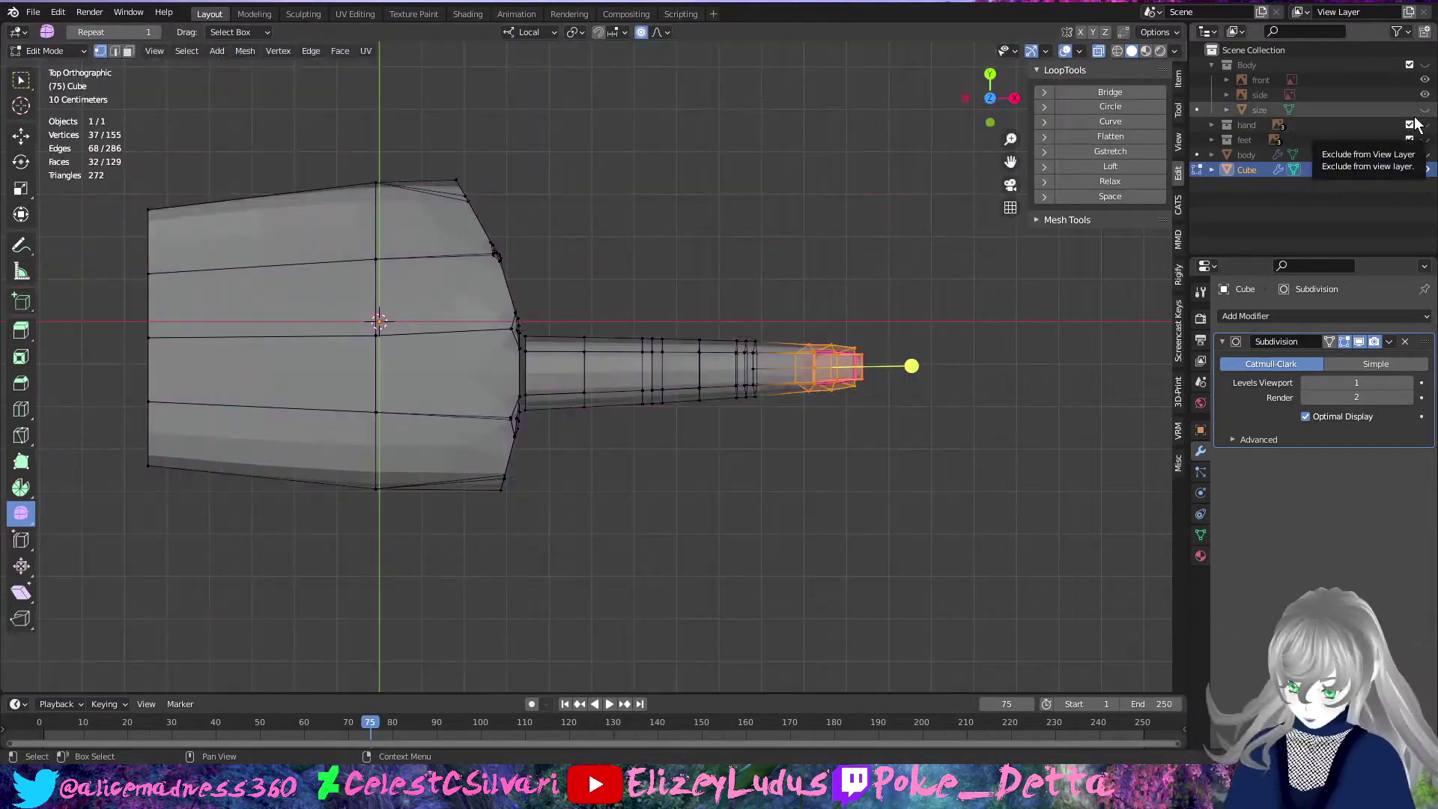
pyautogui.moveTo(539, 419); pyautogui.dragTo(651, 587, button='middle')
pyautogui.hotkey('alt', 'a')
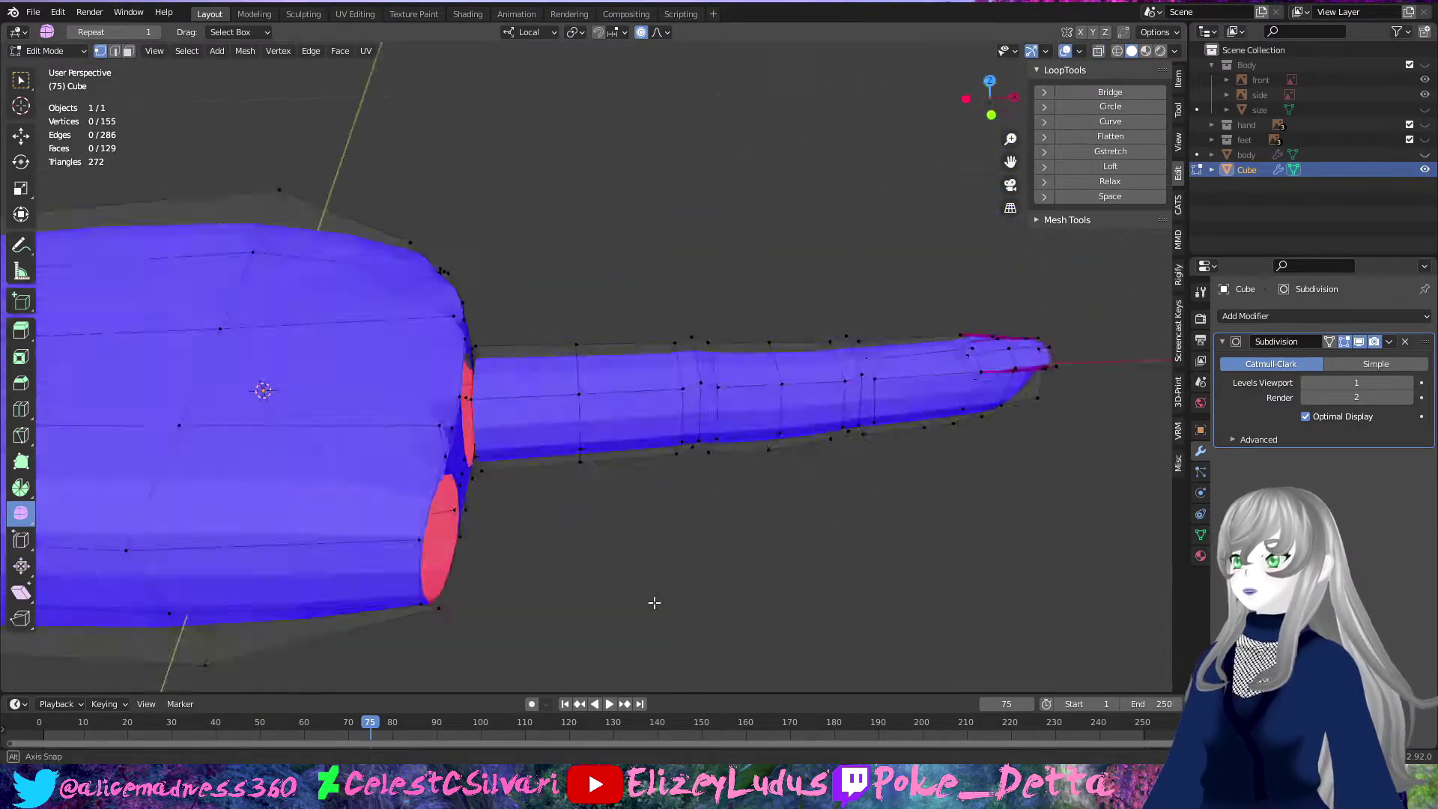
pyautogui.scroll(-3, 648, 469)
pyautogui.scroll(4, 649, 469)
pyautogui.moveTo(649, 469); pyautogui.dragTo(703, 414, button='middle')
# Step: Duplicate the whole finger and place the copy beside the first, with proportional editing off
pyautogui.press('l')
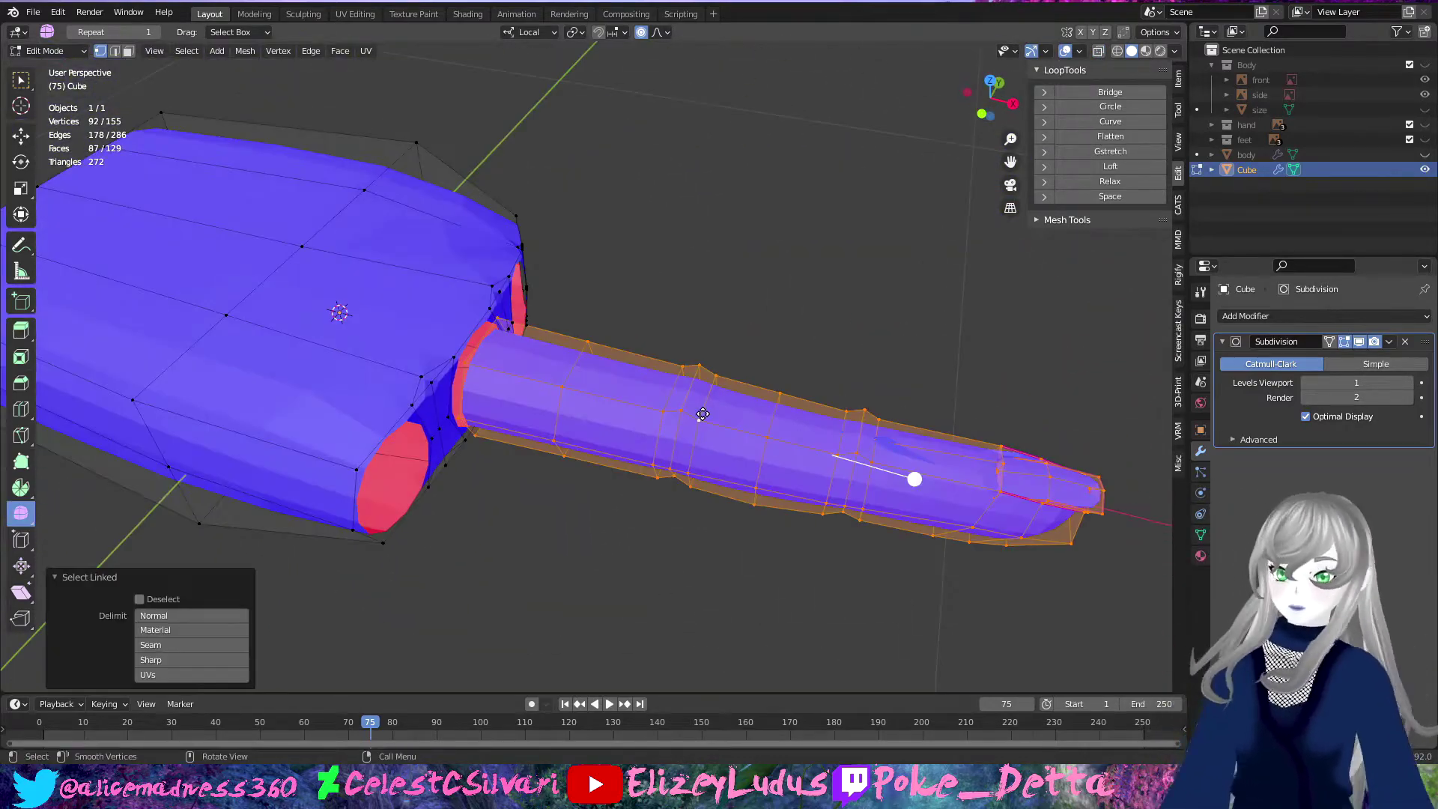
pyautogui.press('KP_7')
pyautogui.hotkey('shift', 'd')
pyautogui.click(874, 526)
pyautogui.hotkey('alt', 'z')
pyautogui.press('KP_Divide')
pyautogui.press('g')
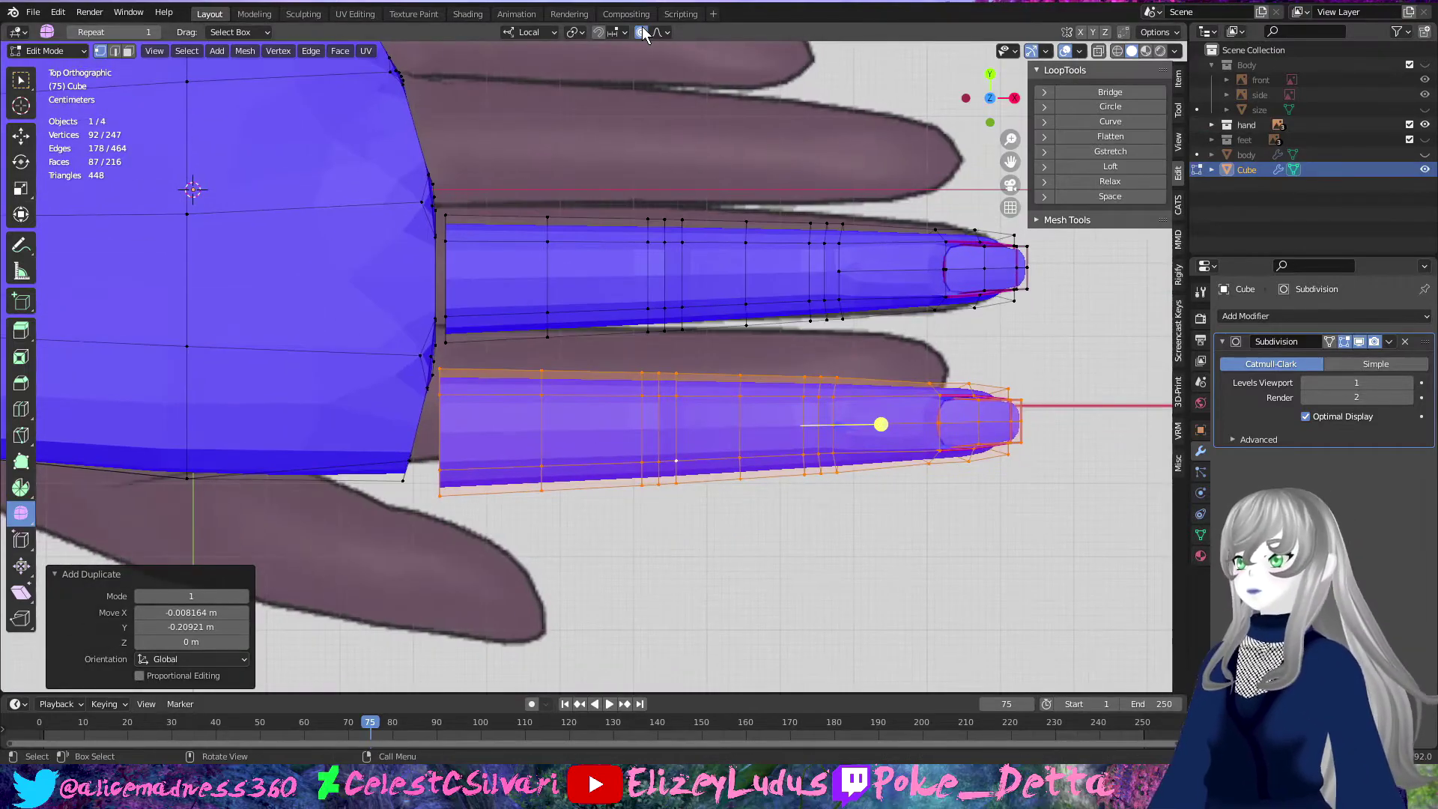
pyautogui.click(641, 33)
pyautogui.press('g')
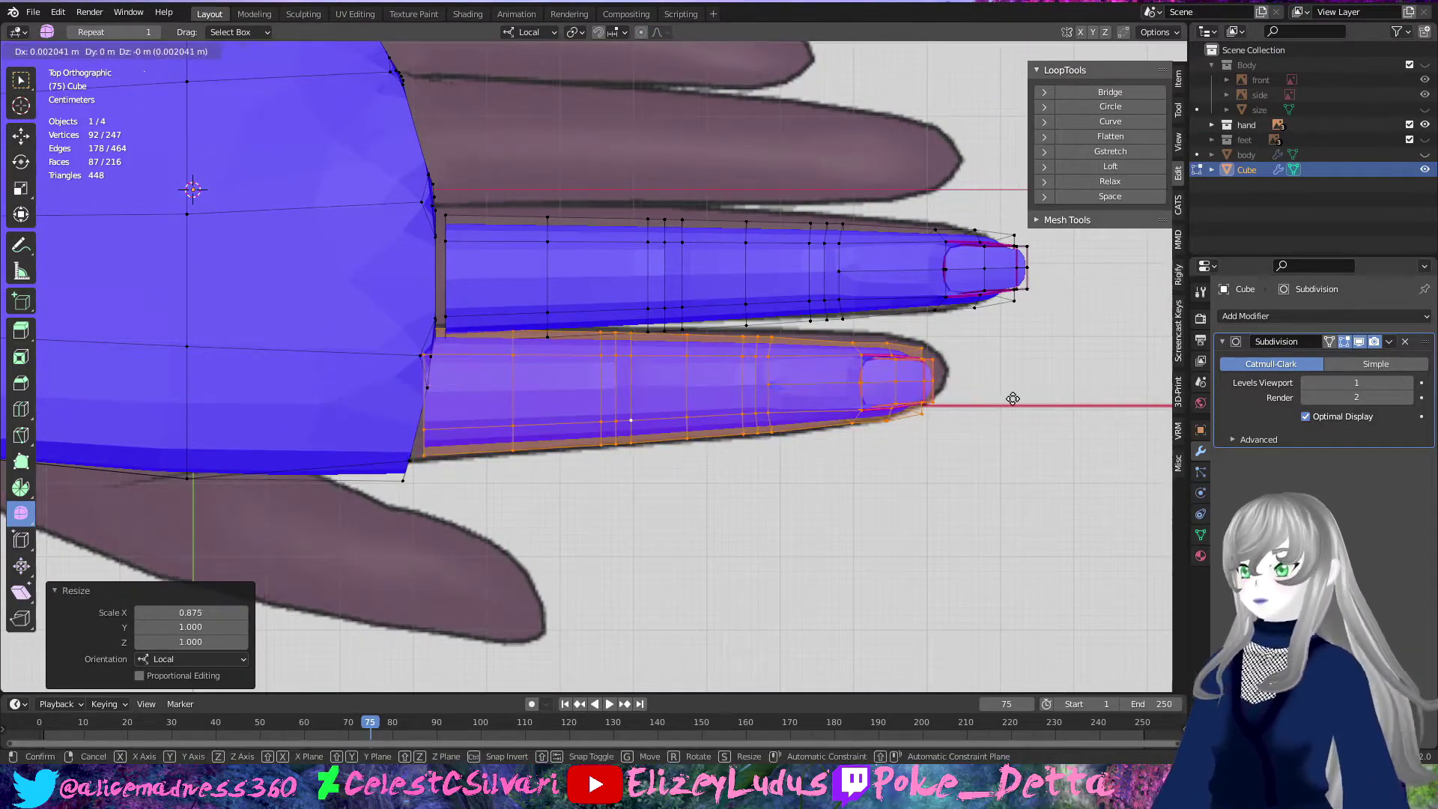
pyautogui.click(828, 379)
pyautogui.keyDown('shift'); pyautogui.moveTo(829, 379); pyautogui.dragTo(780, 485, button='middle'); pyautogui.keyUp('shift')
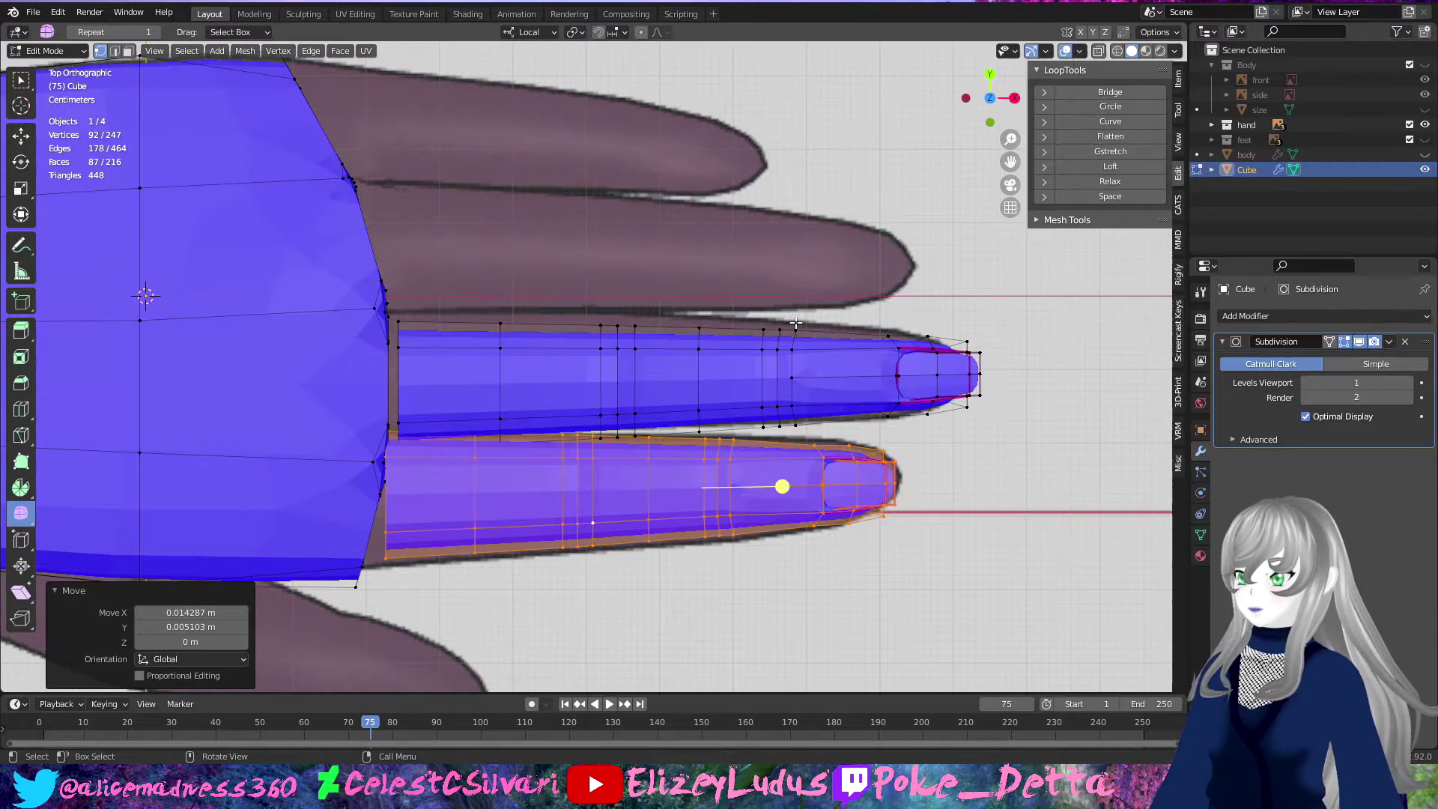
# Step: Duplicate another finger above the others and shift its base loop upward
pyautogui.hotkey('shift', 'd')
pyautogui.click(812, 102)
pyautogui.keyDown('alt'); pyautogui.click(411, 270); pyautogui.keyUp('alt')
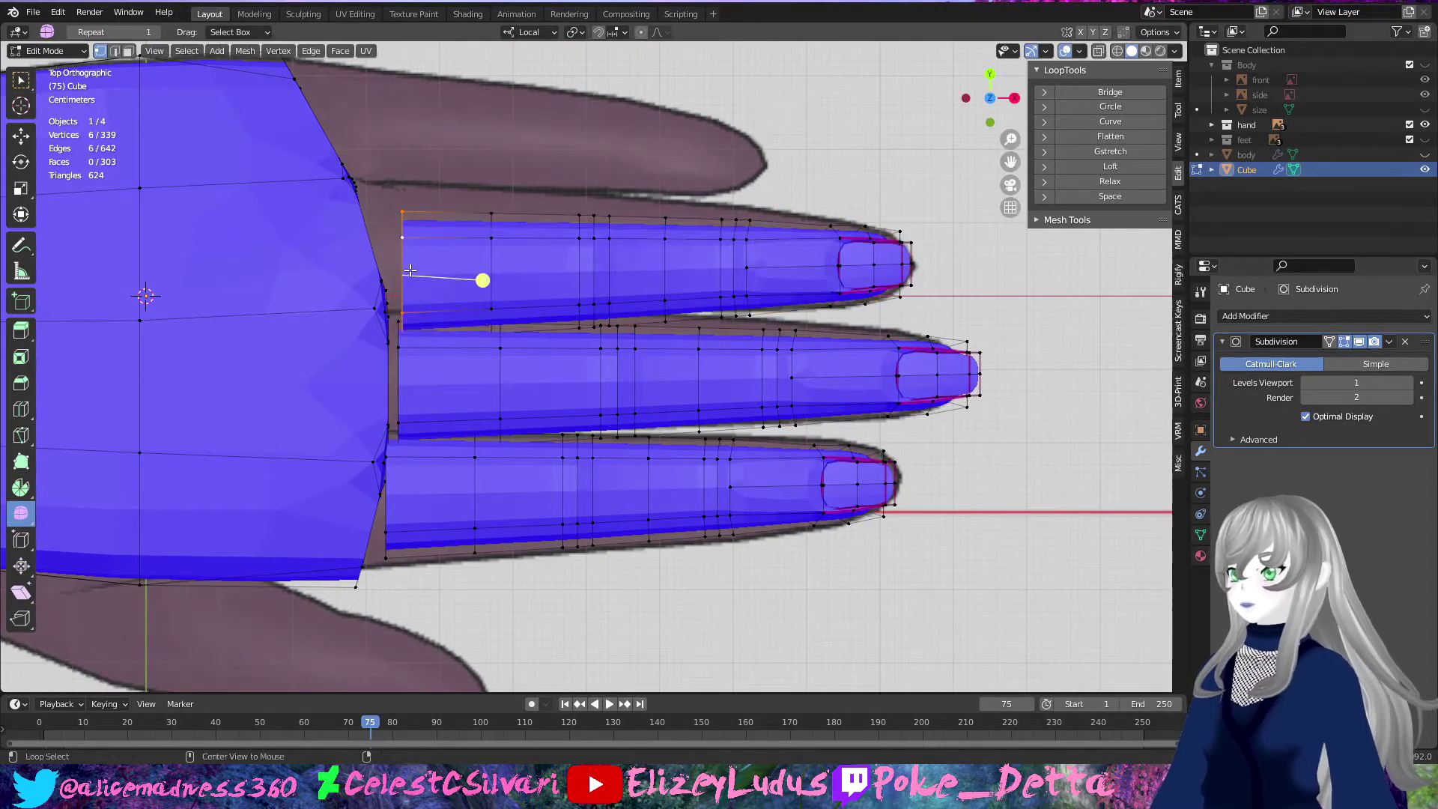
pyautogui.press('g')
pyautogui.click(792, 319)
# Step: Duplicate the middle finger and place the new copy up-left over the reference
pyautogui.click(634, 413)
pyautogui.press('l')
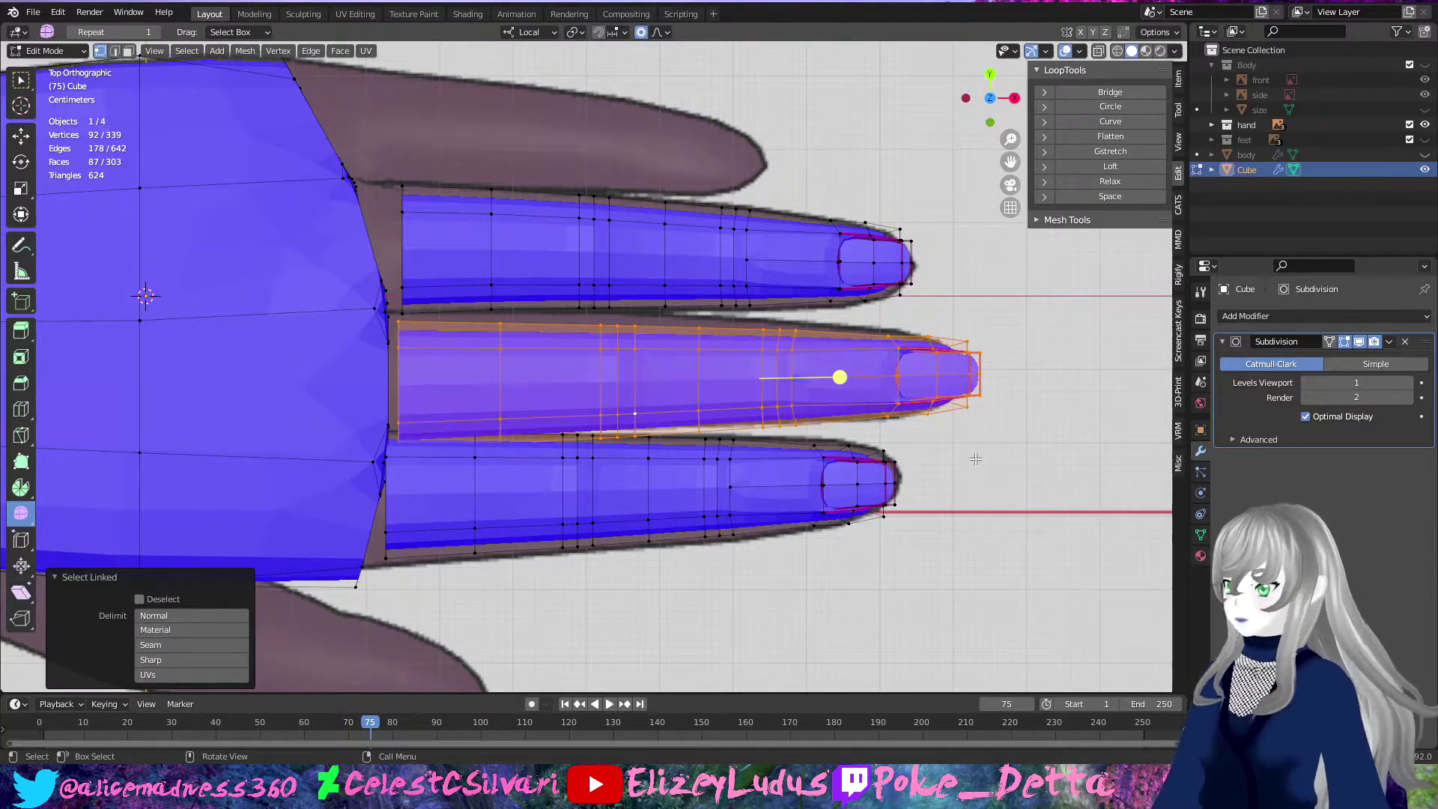
pyautogui.hotkey('shift', 'd')
pyautogui.click(991, 411)
pyautogui.scroll(1, 990, 411)
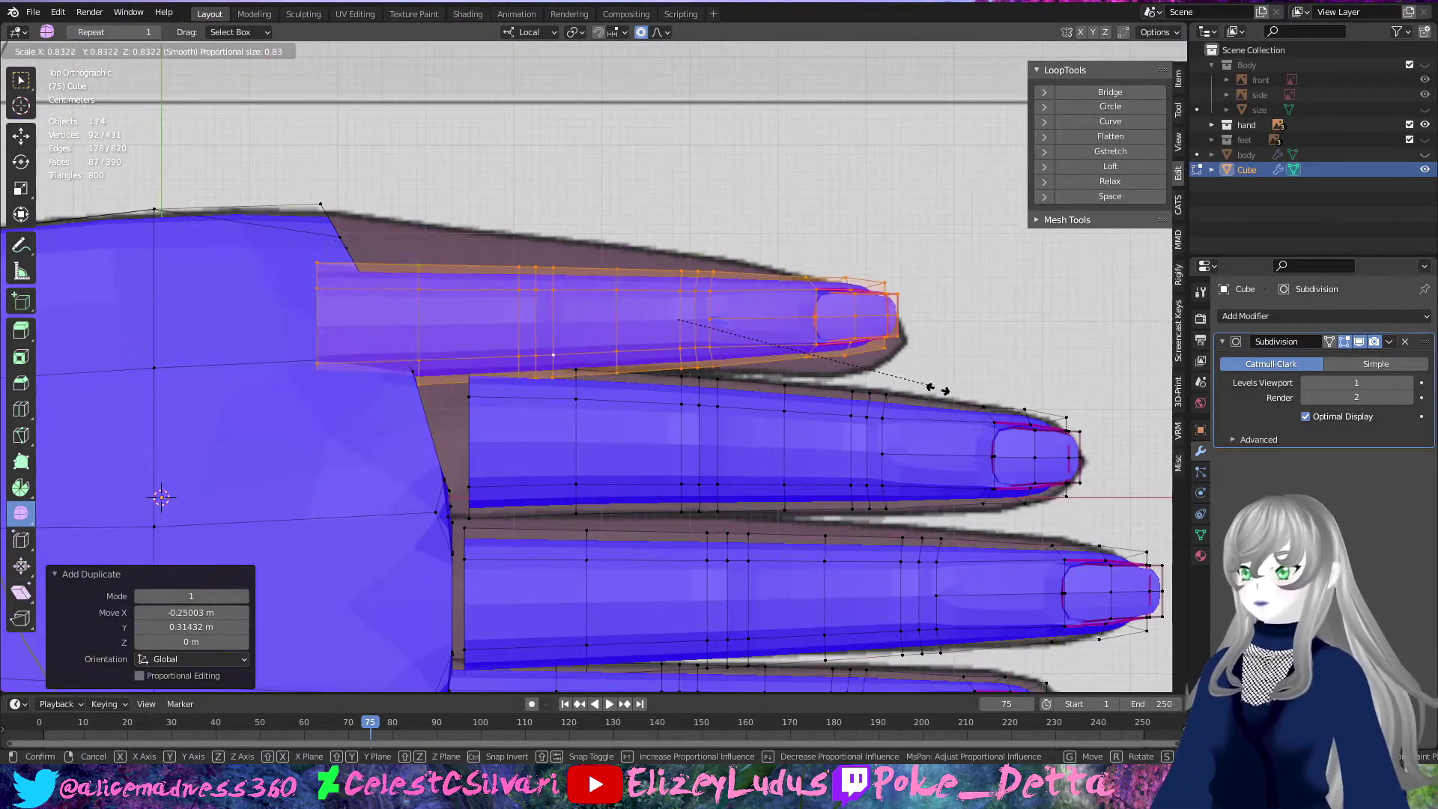
pyautogui.click(970, 371)
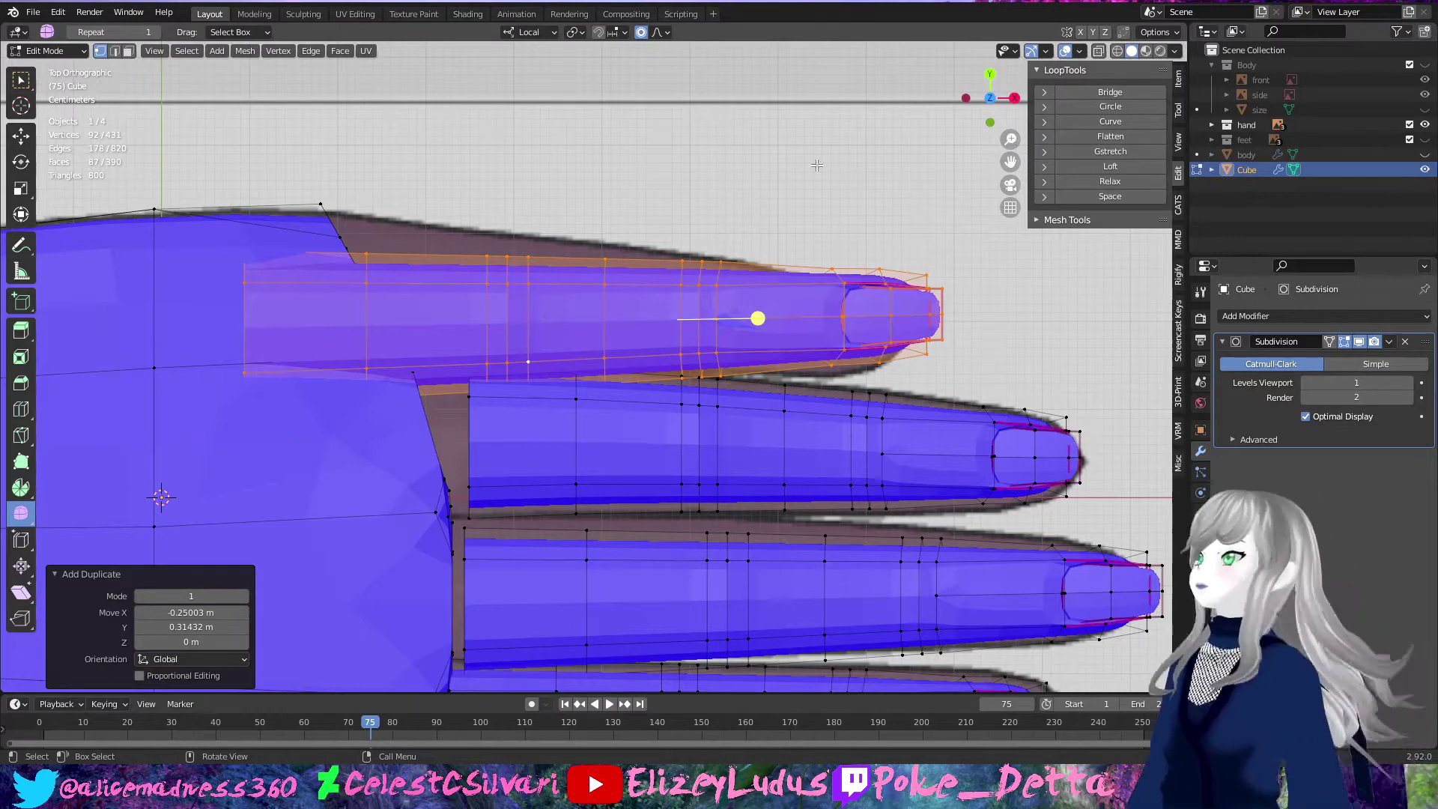
# Step: Shrink the newest finger to 0.821 along X, reposition it, and pull its base up with soft falloff
pyautogui.press('s')
pyautogui.press('x')
pyautogui.press('Return')
pyautogui.press('g')
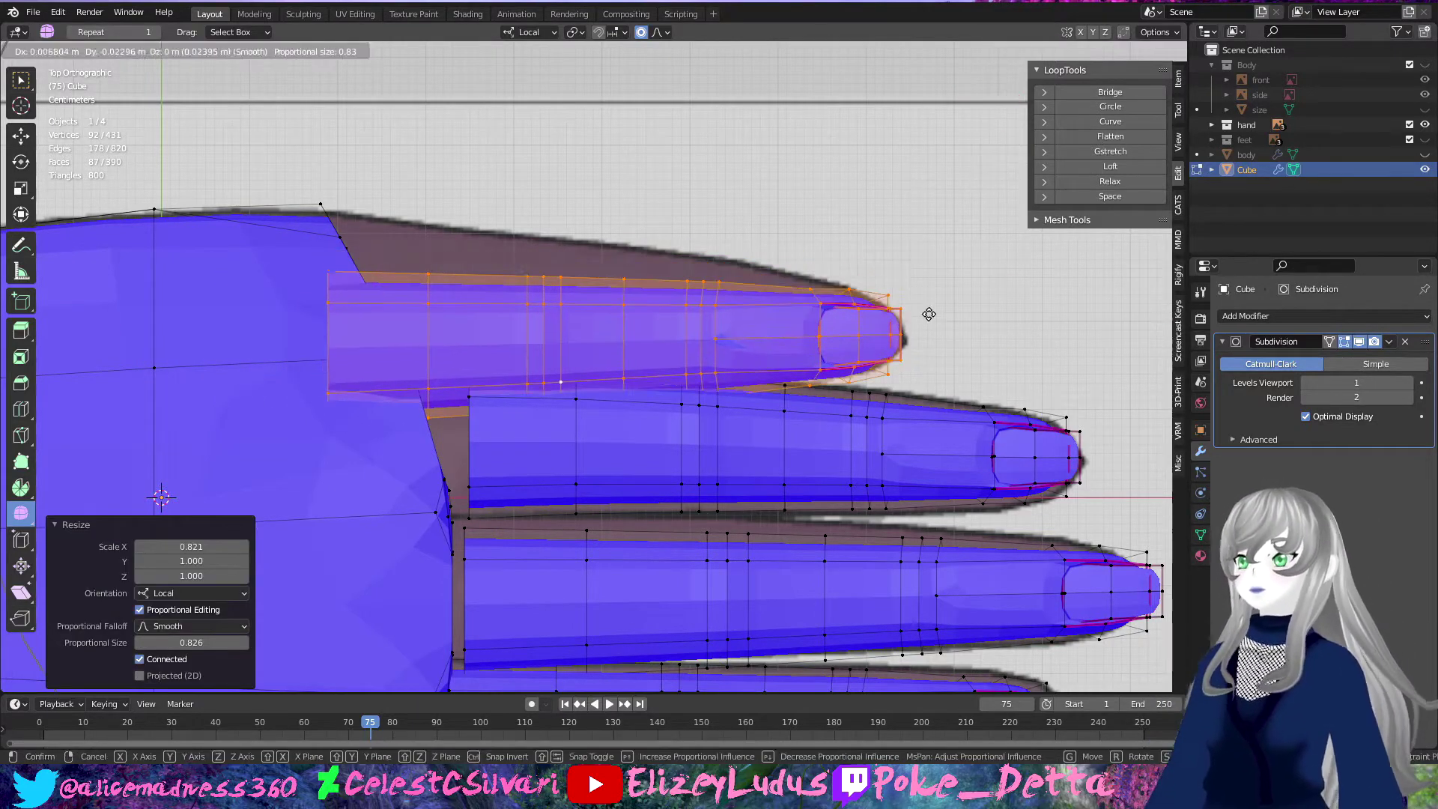
pyautogui.click(929, 314)
pyautogui.click(317, 336)
pyautogui.press('g')
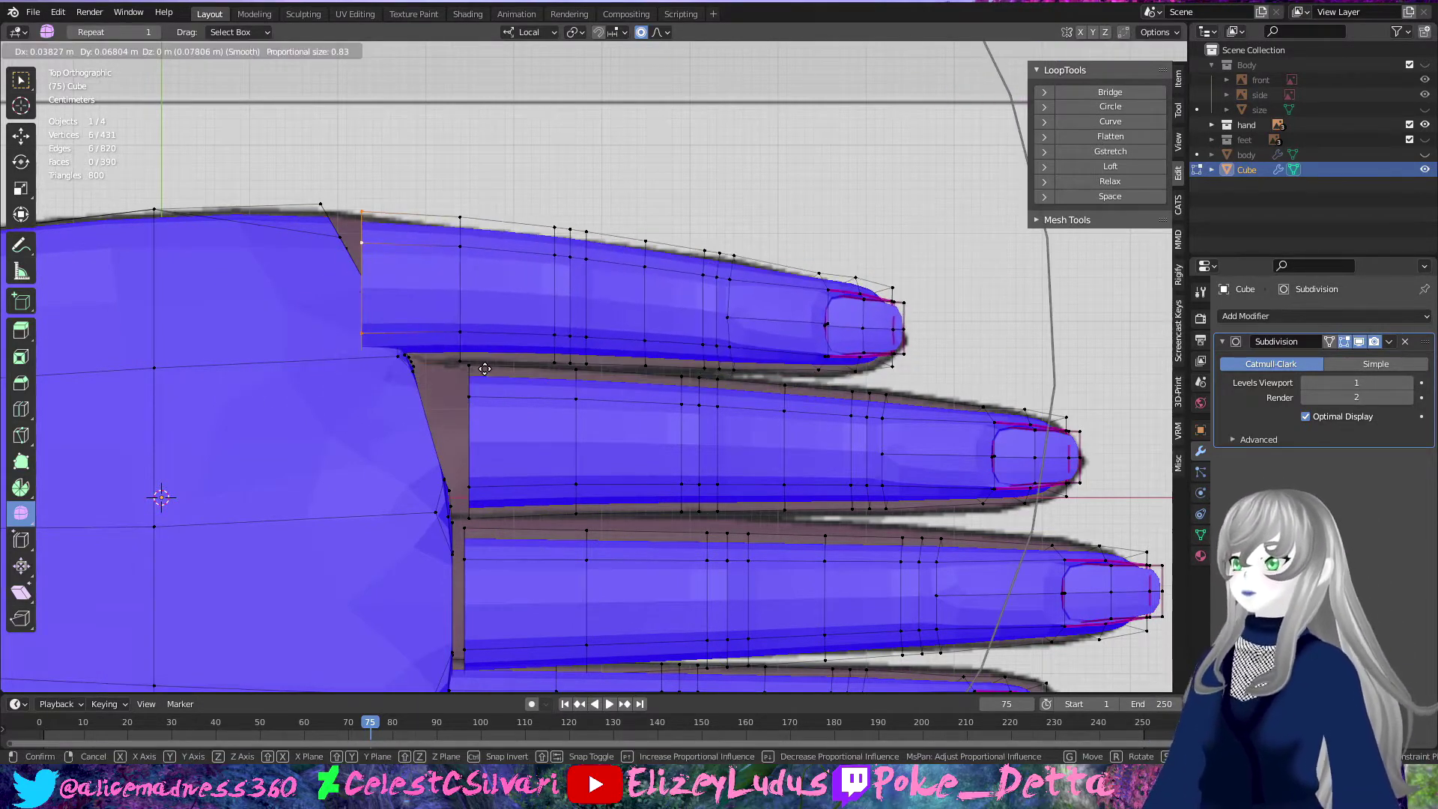
pyautogui.click(488, 372)
pyautogui.moveTo(501, 486); pyautogui.dragTo(569, 420, button='middle')
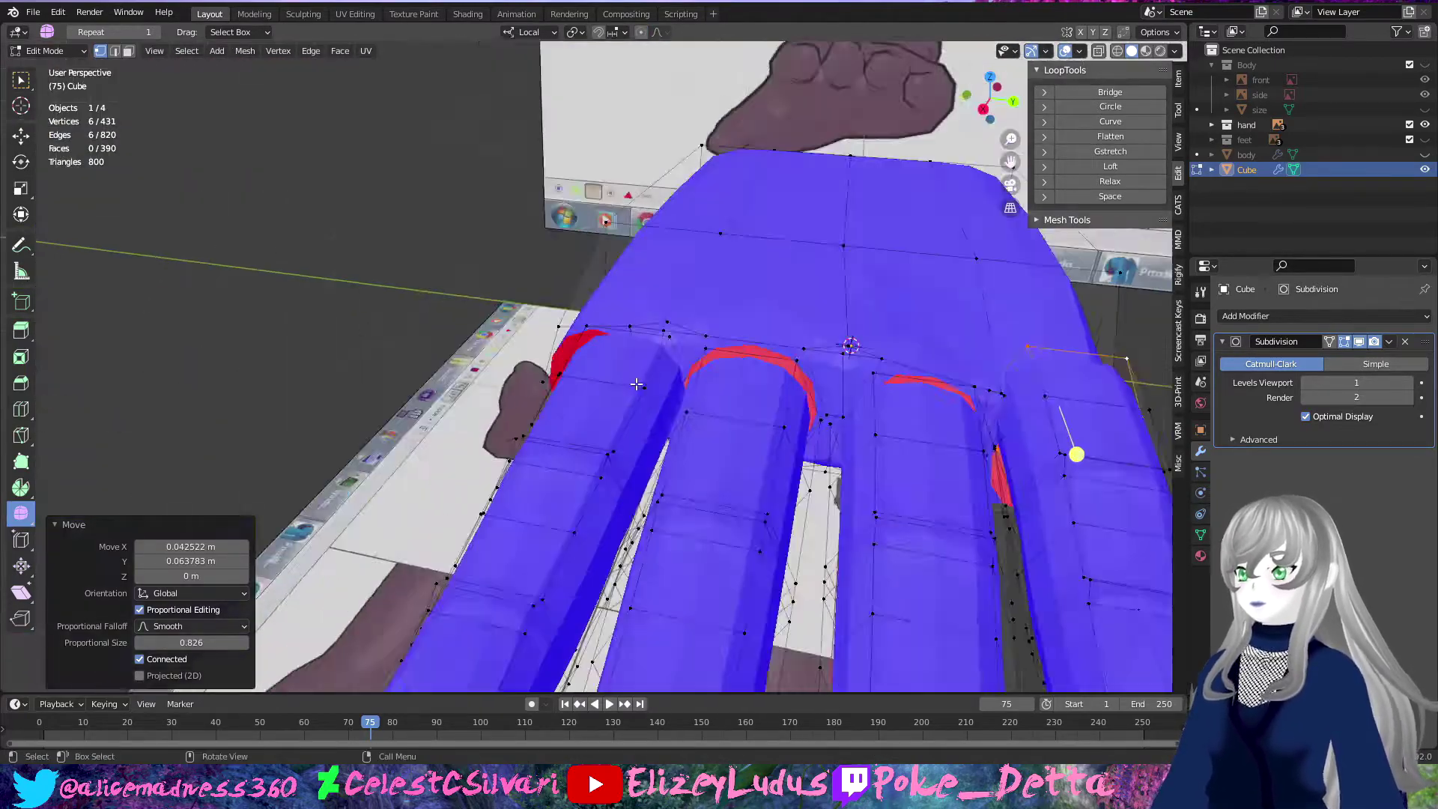
# Step: Merge the first loose vertex pair at last and join a finger vertex into the palm
pyautogui.scroll(5, 600, 375)
pyautogui.click(615, 365)
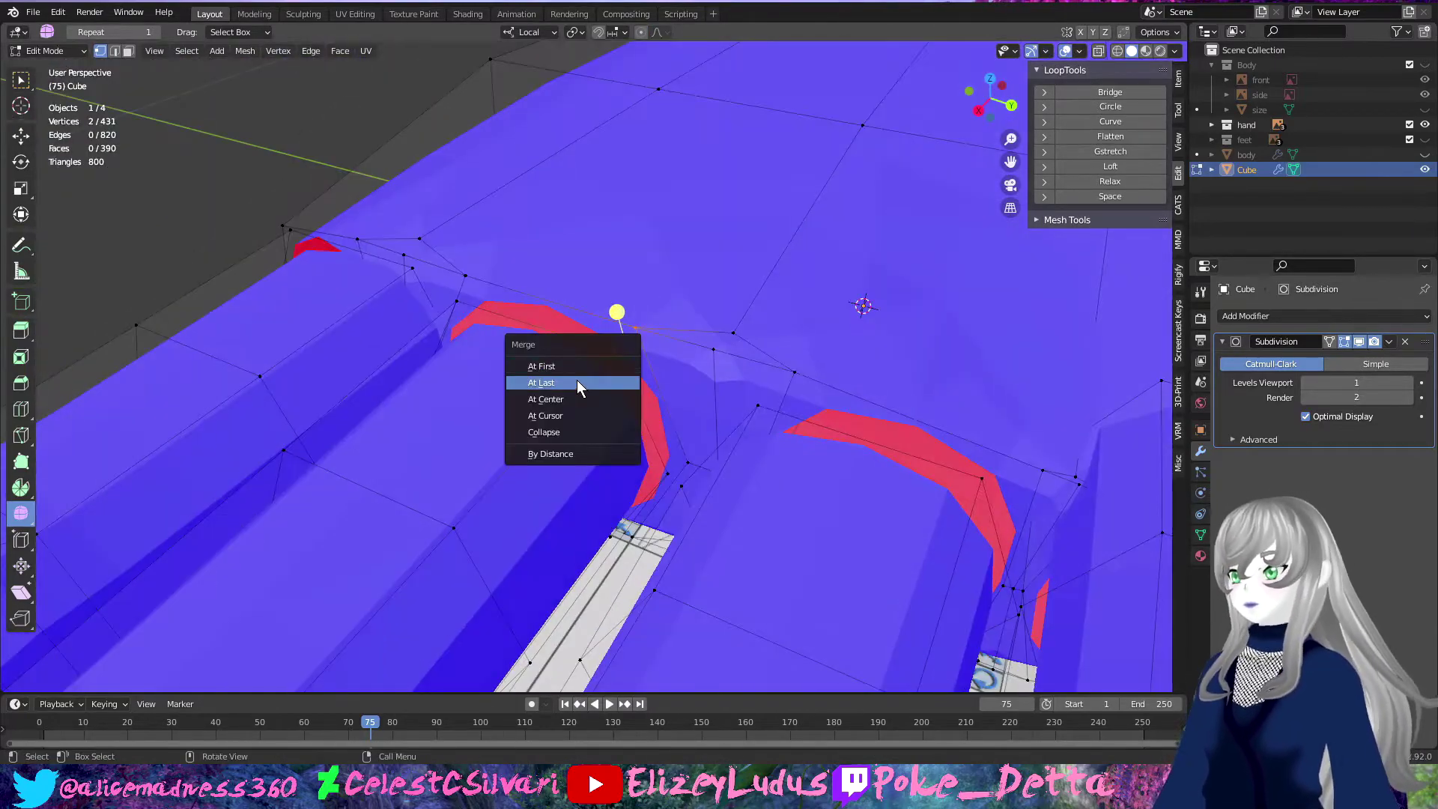
pyautogui.click(576, 382)
pyautogui.moveTo(577, 381)
pyautogui.mouseDown(button='middle')
pyautogui.moveTo(615, 529)
pyautogui.moveTo(684, 485)
pyautogui.moveTo(218, 498)
pyautogui.moveTo(363, 424)
pyautogui.moveTo(257, 502)
pyautogui.moveTo(713, 515)
pyautogui.mouseUp(button='middle')
pyautogui.moveTo(792, 466)
pyautogui.mouseDown(button='middle')
pyautogui.moveTo(819, 495)
pyautogui.moveTo(385, 546)
pyautogui.moveTo(803, 463)
pyautogui.mouseUp(button='middle')
pyautogui.click(819, 494)
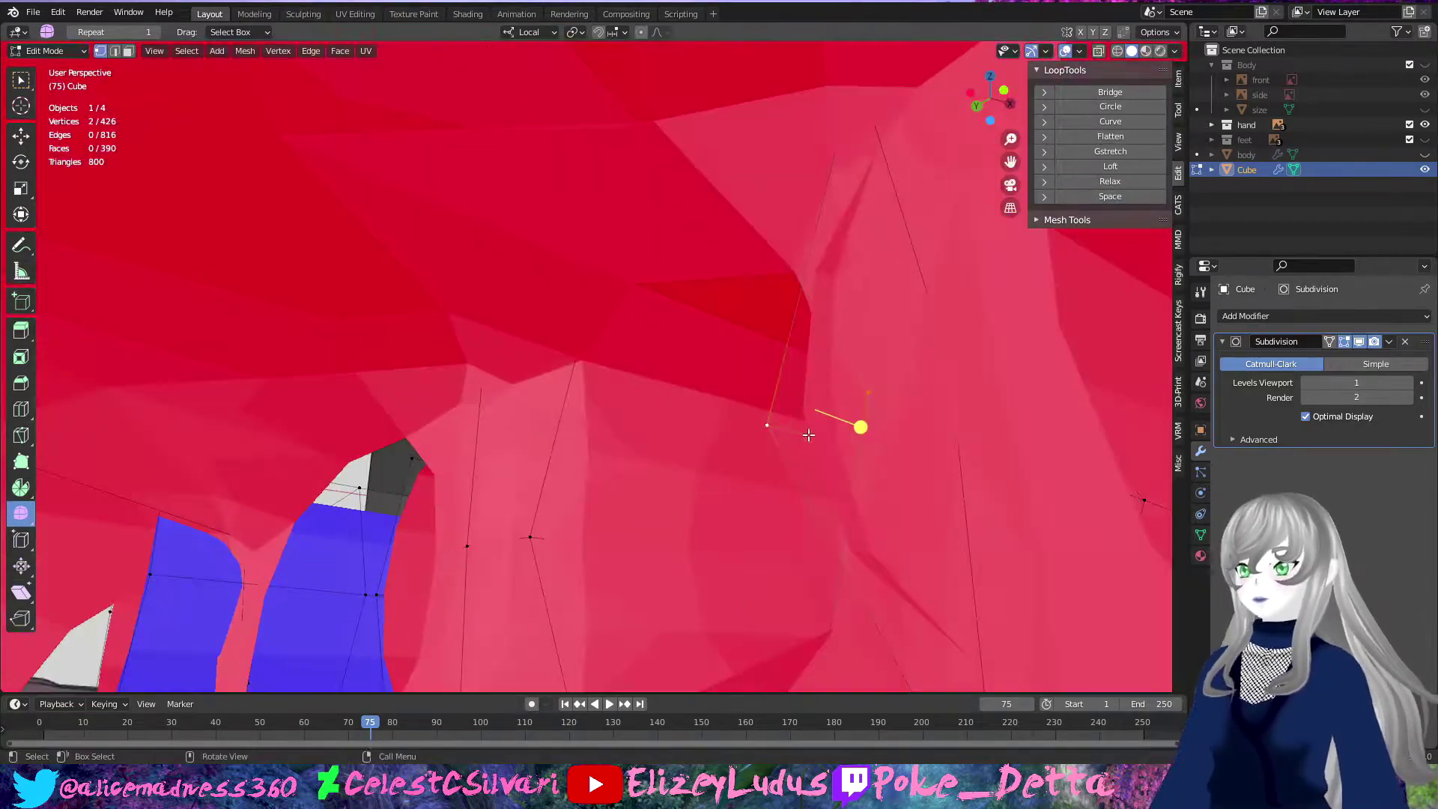
pyautogui.moveTo(861, 399)
pyautogui.mouseDown(button='middle')
pyautogui.moveTo(387, 543)
pyautogui.moveTo(109, 440)
pyautogui.moveTo(312, 449)
pyautogui.moveTo(489, 481)
pyautogui.moveTo(438, 519)
pyautogui.moveTo(488, 487)
pyautogui.moveTo(657, 473)
pyautogui.moveTo(509, 374)
pyautogui.mouseUp(button='middle')
pyautogui.click(489, 487)
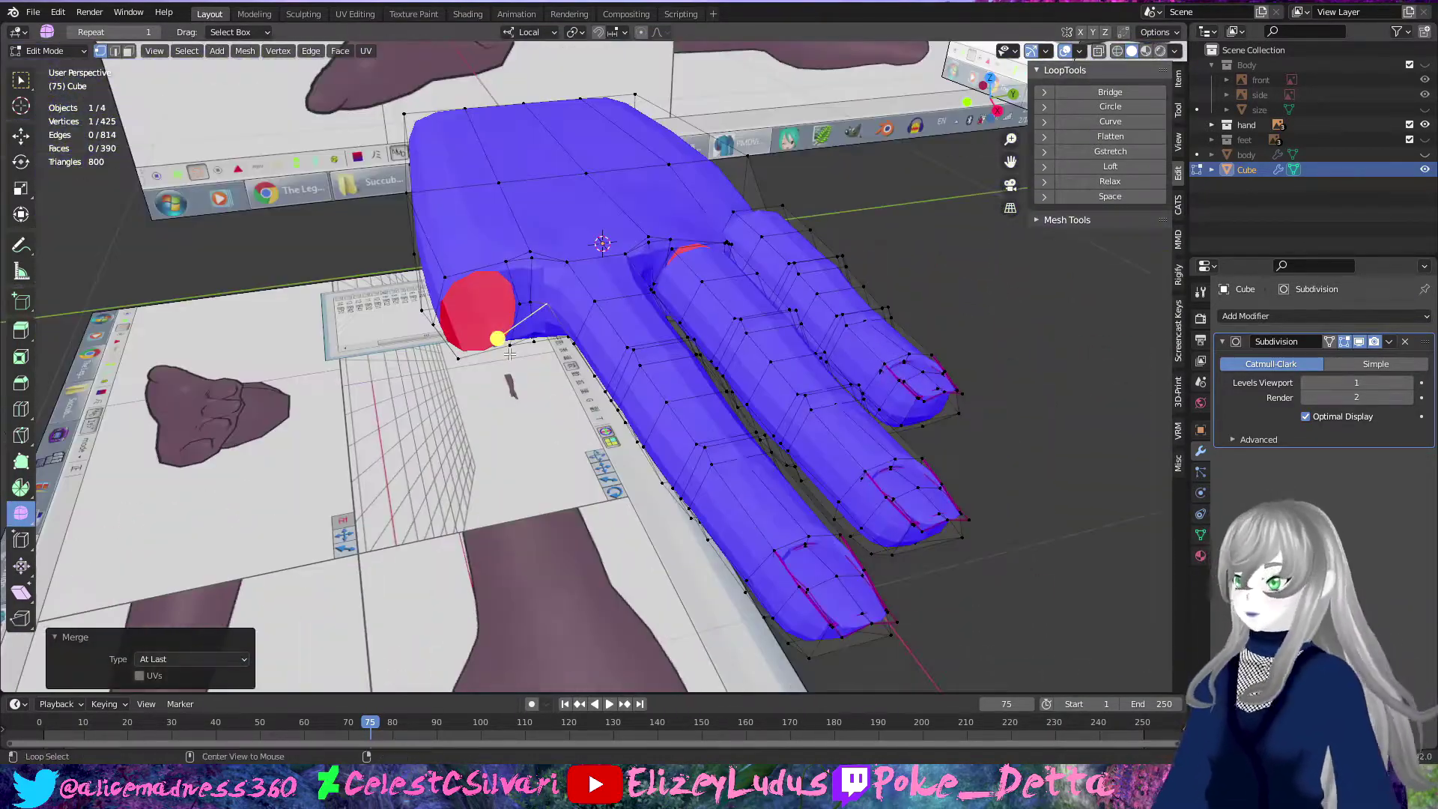
# Step: Shift the finger base loop along the X axis
pyautogui.scroll(3, 524, 382)
pyautogui.scroll(3, 531, 389)
pyautogui.scroll(2, 535, 392)
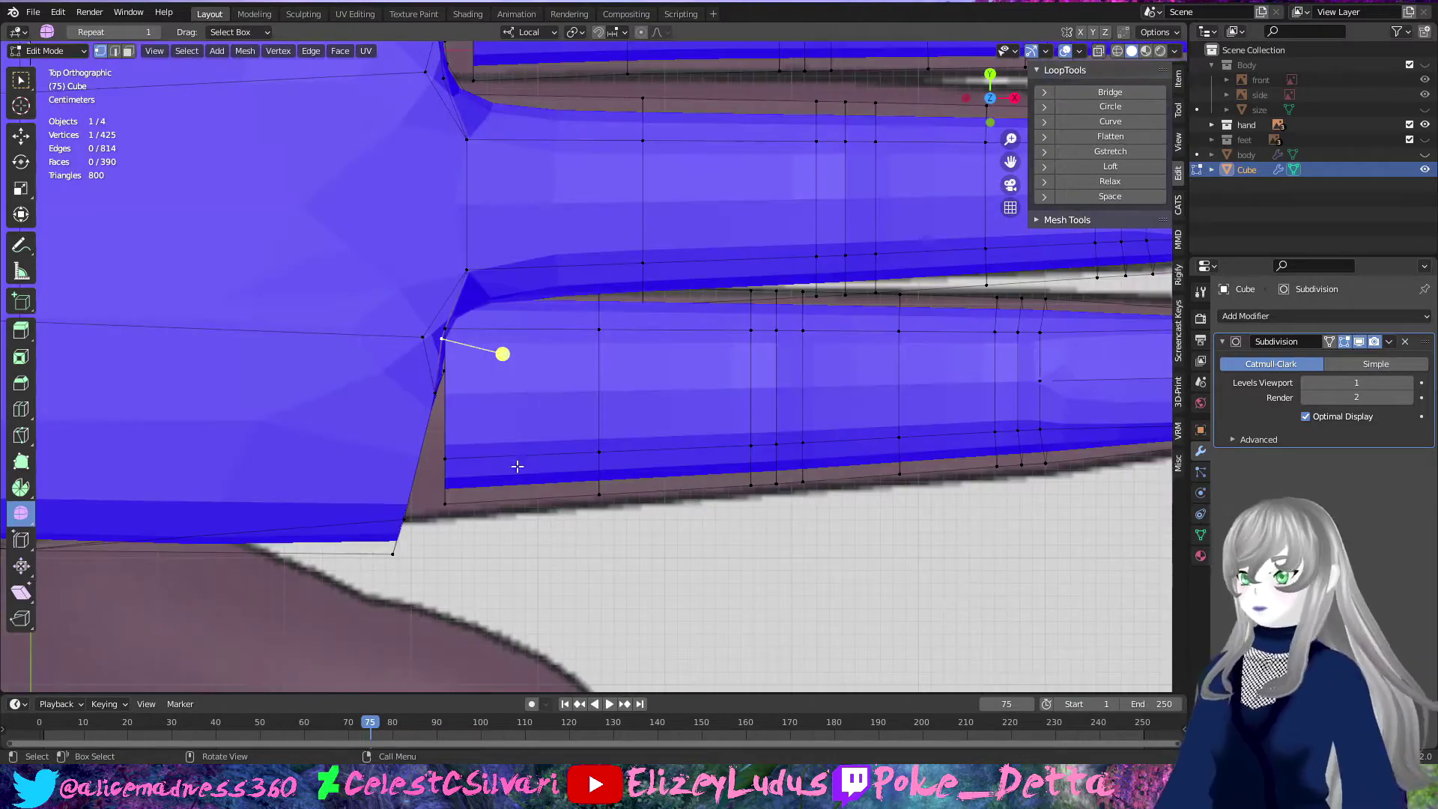
pyautogui.scroll(-3, 681, 299)
pyautogui.press('g')
pyautogui.press('x')
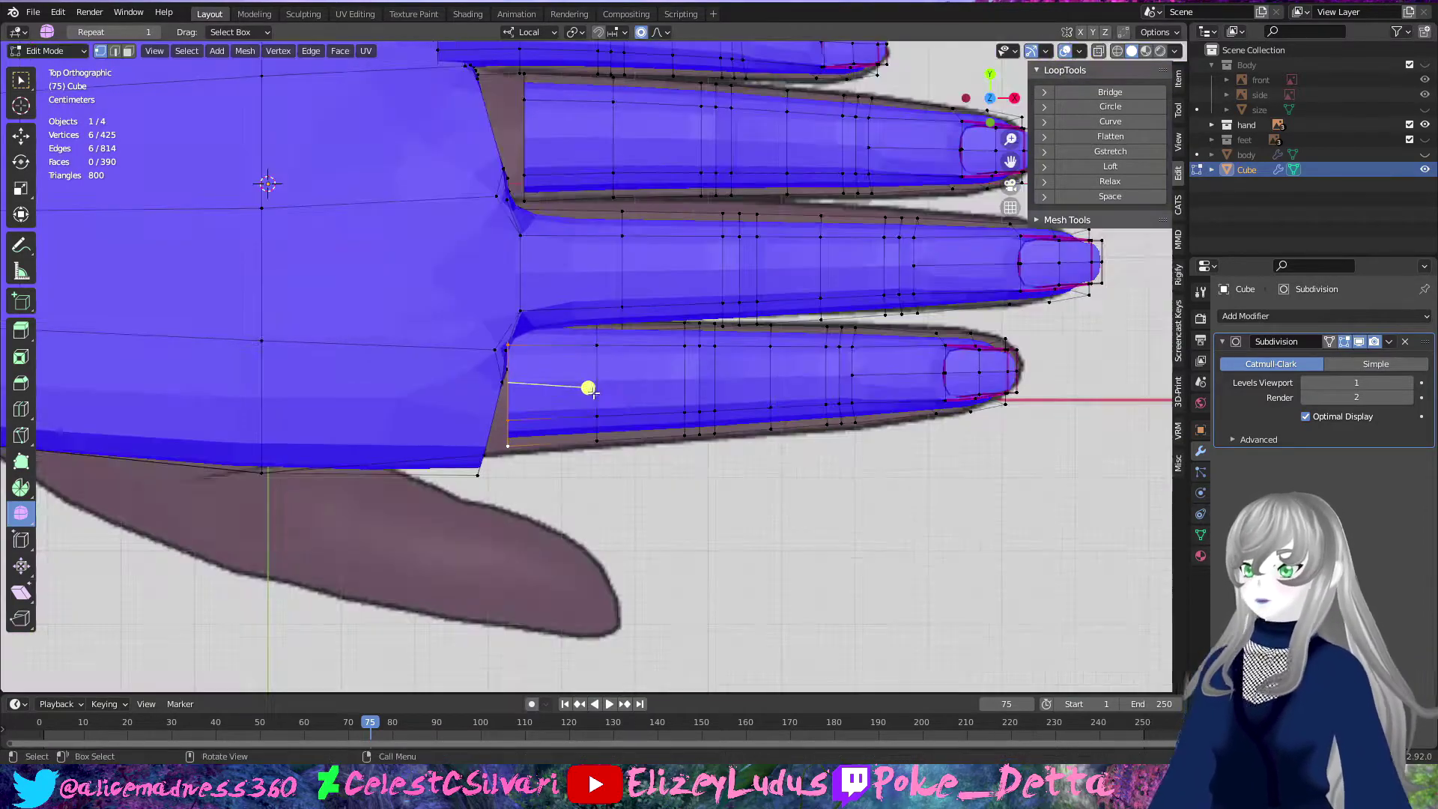
pyautogui.click(574, 408)
# Step: Merge a vertex pair underneath the finger join into one vertex
pyautogui.scroll(2, 524, 397)
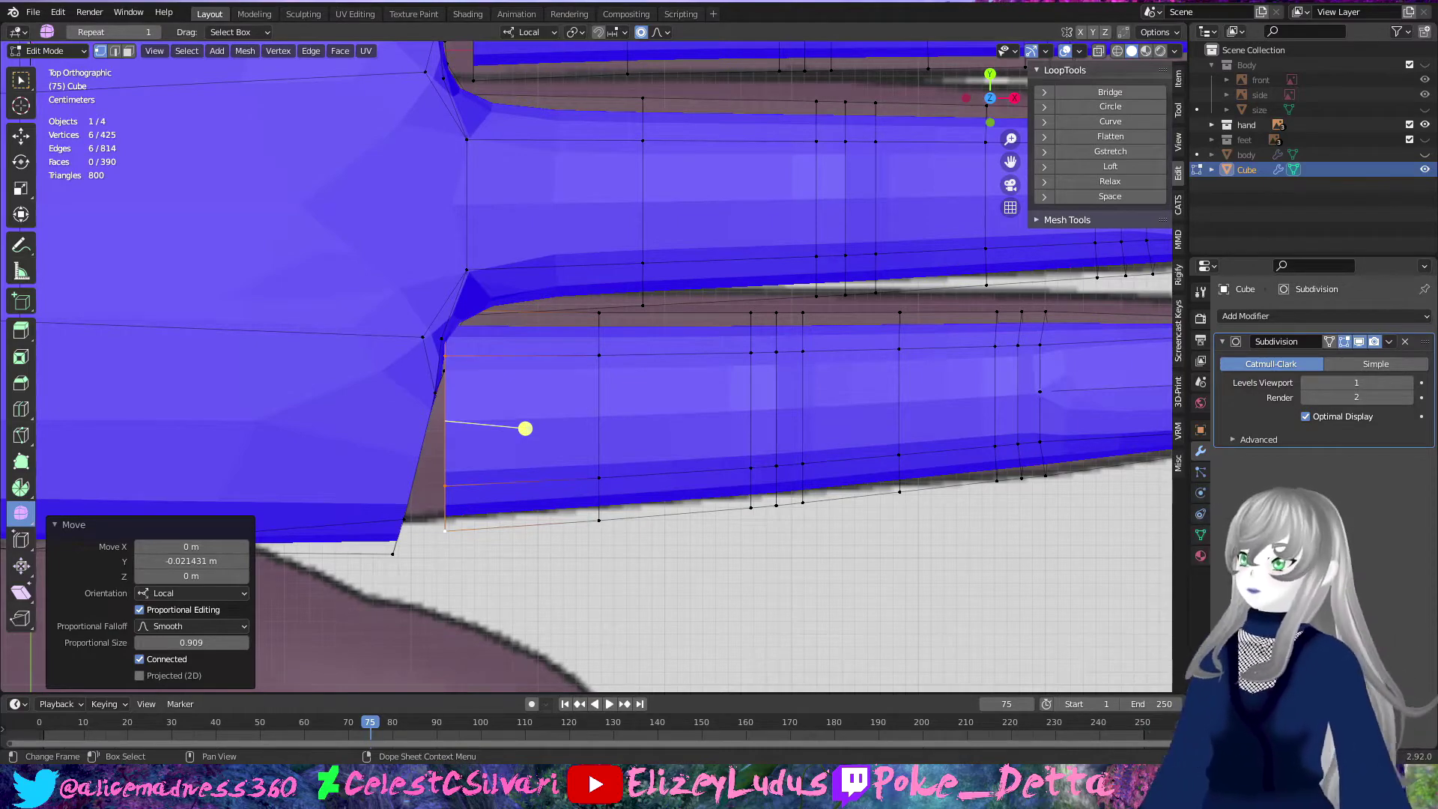
pyautogui.moveTo(524, 450); pyautogui.dragTo(449, 344, button='middle')
pyautogui.click(449, 344)
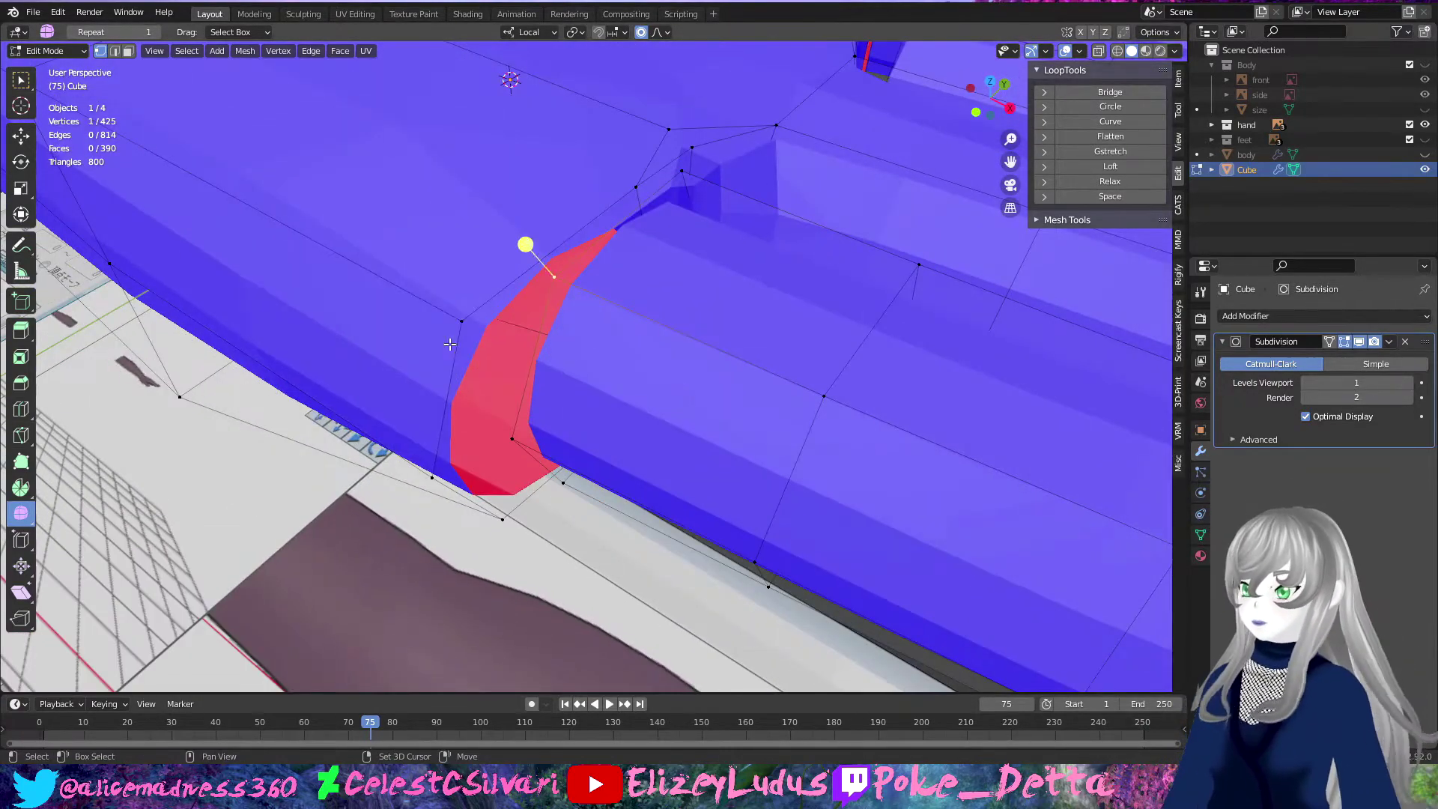
pyautogui.click(418, 472)
pyautogui.moveTo(417, 472); pyautogui.dragTo(472, 482, button='middle')
pyautogui.scroll(3, 553, 461)
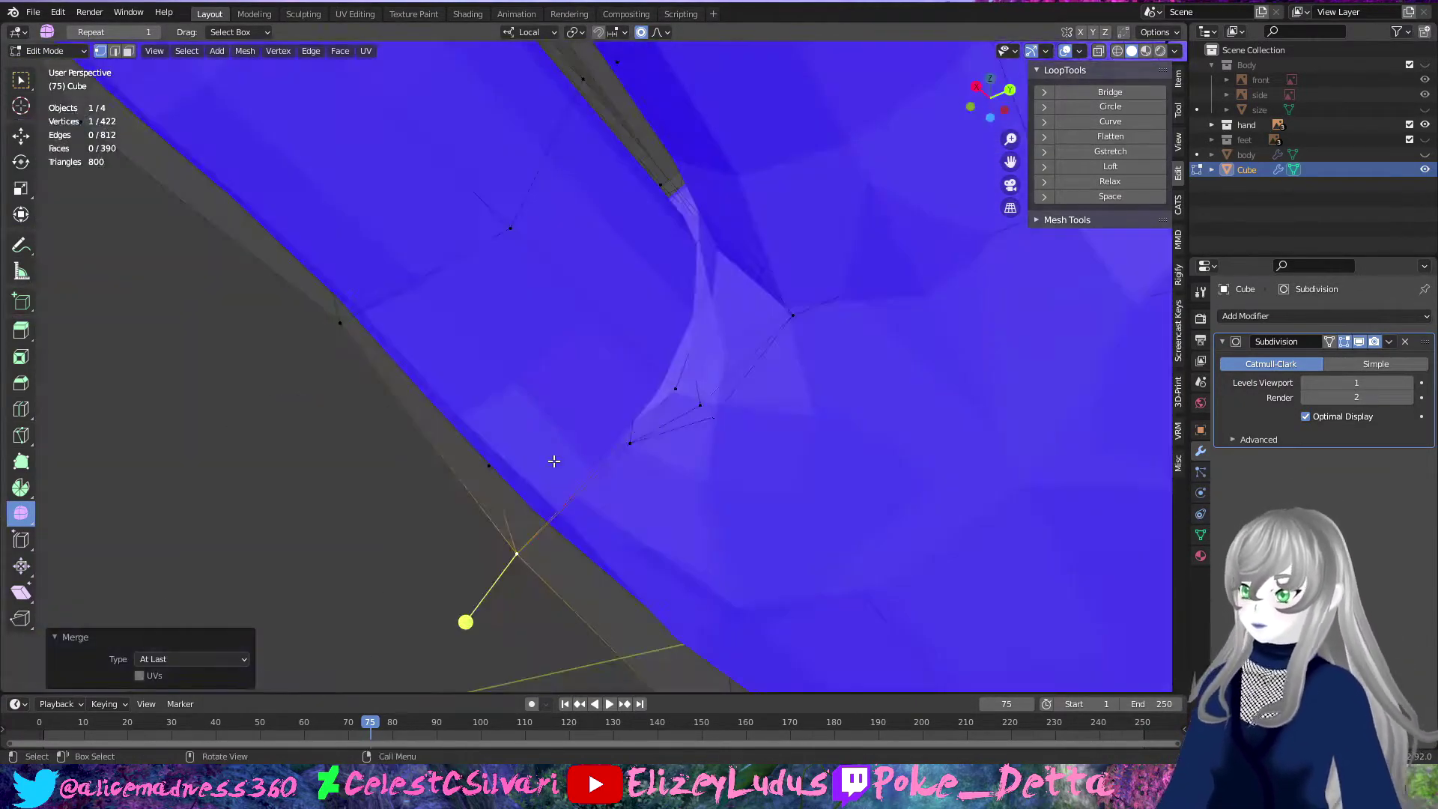
pyautogui.press('m')
# Step: Reposition the remaining vertices at the finger-to-palm join
pyautogui.click(633, 449)
pyautogui.moveTo(633, 449)
pyautogui.mouseDown(button='middle')
pyautogui.moveTo(524, 380)
pyautogui.moveTo(564, 335)
pyautogui.moveTo(1109, 56)
pyautogui.mouseUp(button='middle')
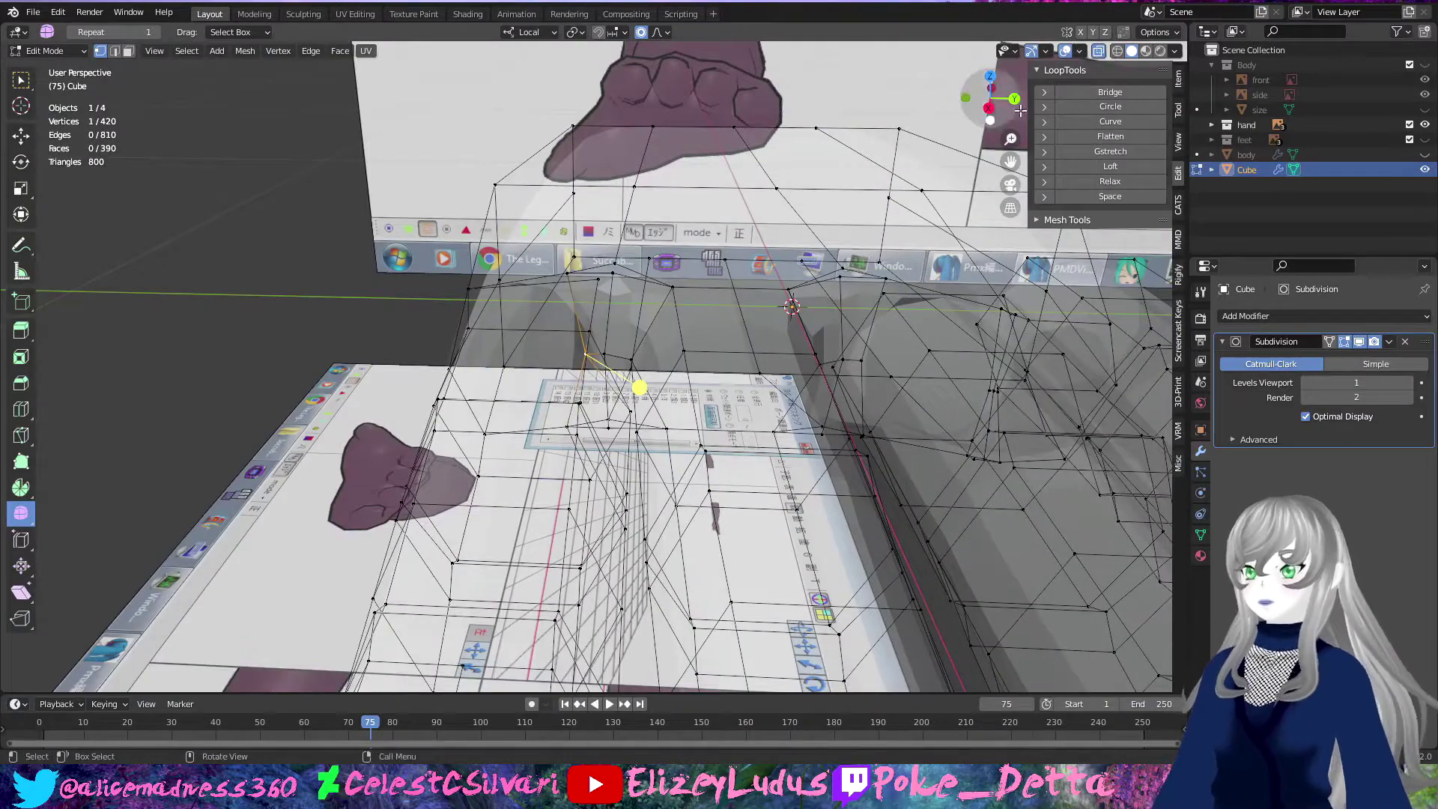
pyautogui.moveTo(1020, 111); pyautogui.dragTo(674, 337, button='middle')
pyautogui.scroll(5, 599, 360)
pyautogui.keyDown('shift'); pyautogui.click(595, 327); pyautogui.keyUp('shift')
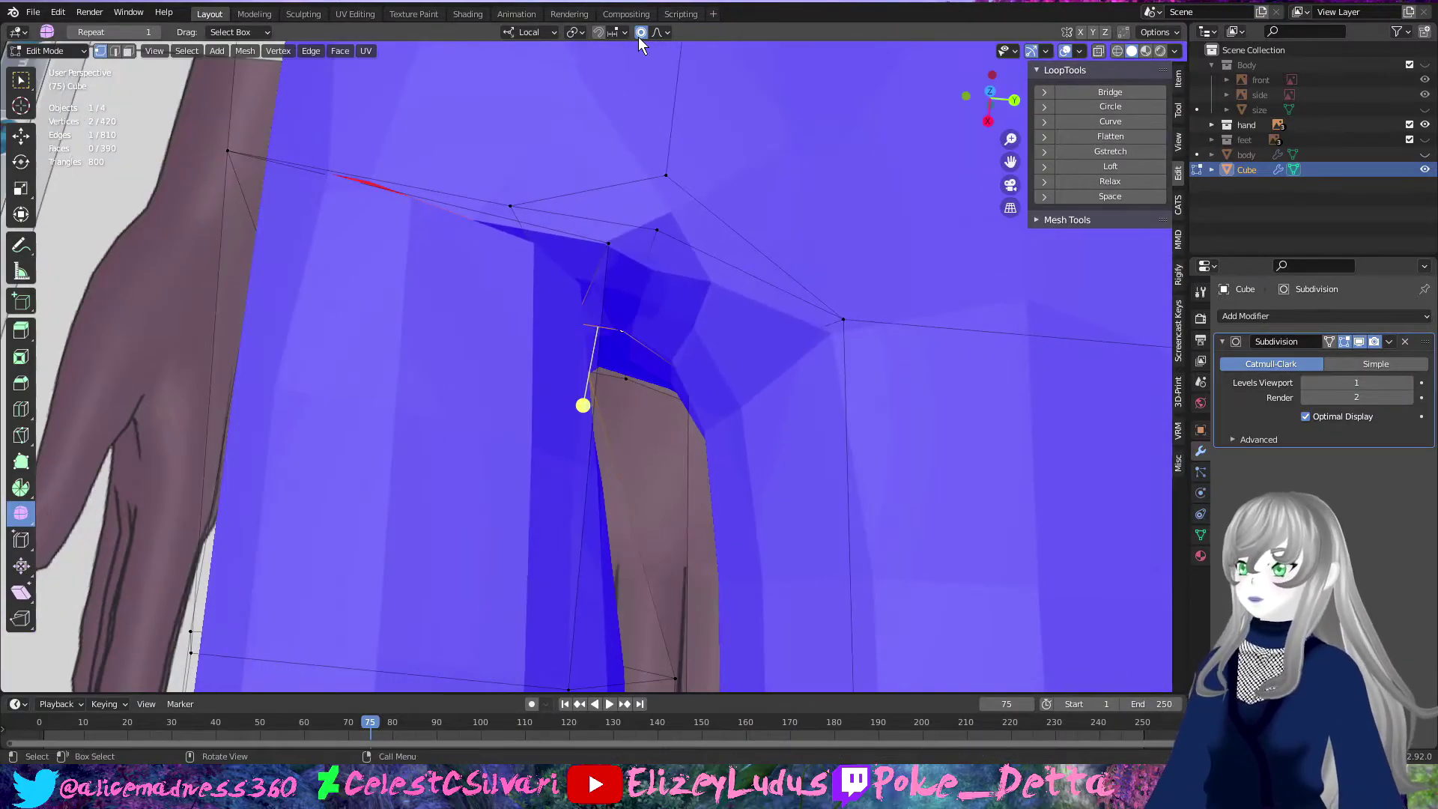
pyautogui.click(669, 412)
pyautogui.moveTo(681, 379); pyautogui.dragTo(469, 299, button='middle')
pyautogui.click(431, 384)
pyautogui.click(517, 396)
# Step: Merge a vertex pair between the fingers and slide neighbouring vertices along their edges
pyautogui.moveTo(517, 396)
pyautogui.mouseDown(button='middle')
pyautogui.moveTo(468, 414)
pyautogui.moveTo(500, 188)
pyautogui.mouseUp(button='middle')
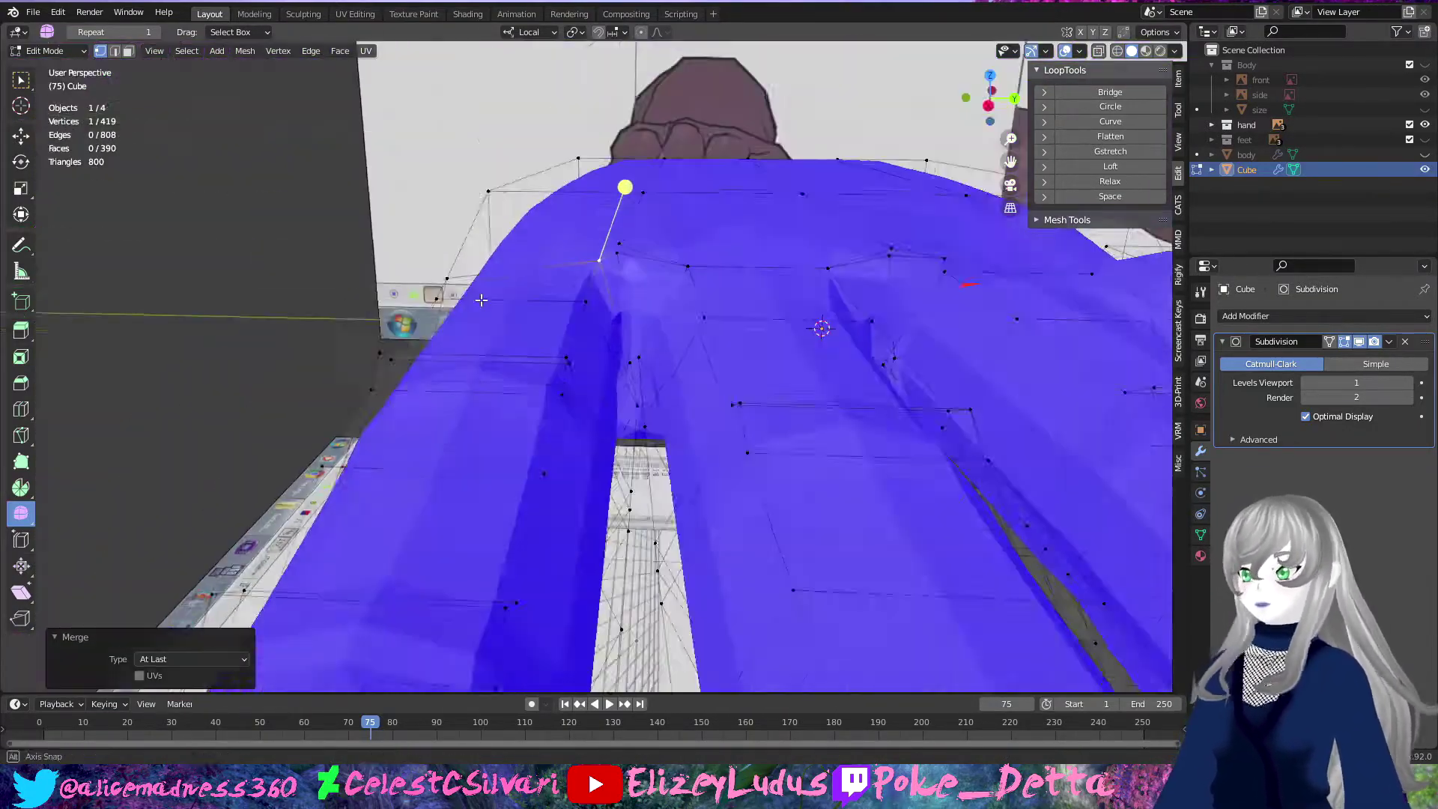
pyautogui.moveTo(591, 194); pyautogui.dragTo(524, 359, button='middle')
pyautogui.scroll(3, 605, 436)
pyautogui.press('m')
pyautogui.click(605, 436)
pyautogui.moveTo(1026, 595); pyautogui.dragTo(813, 403, button='middle')
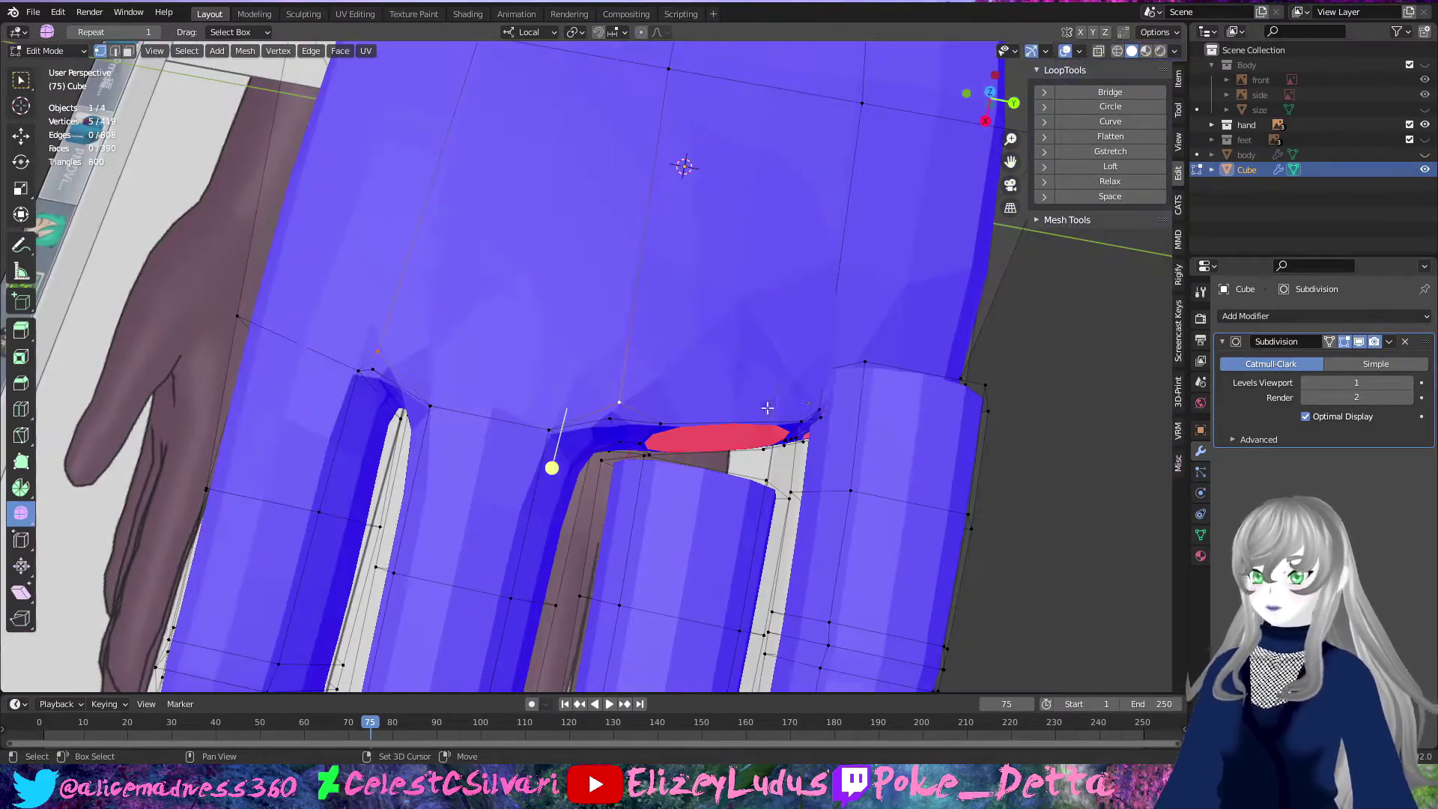
pyautogui.keyDown('shift'); pyautogui.click(813, 403); pyautogui.keyUp('shift')
pyautogui.click(830, 341)
pyautogui.scroll(-5, 609, 417)
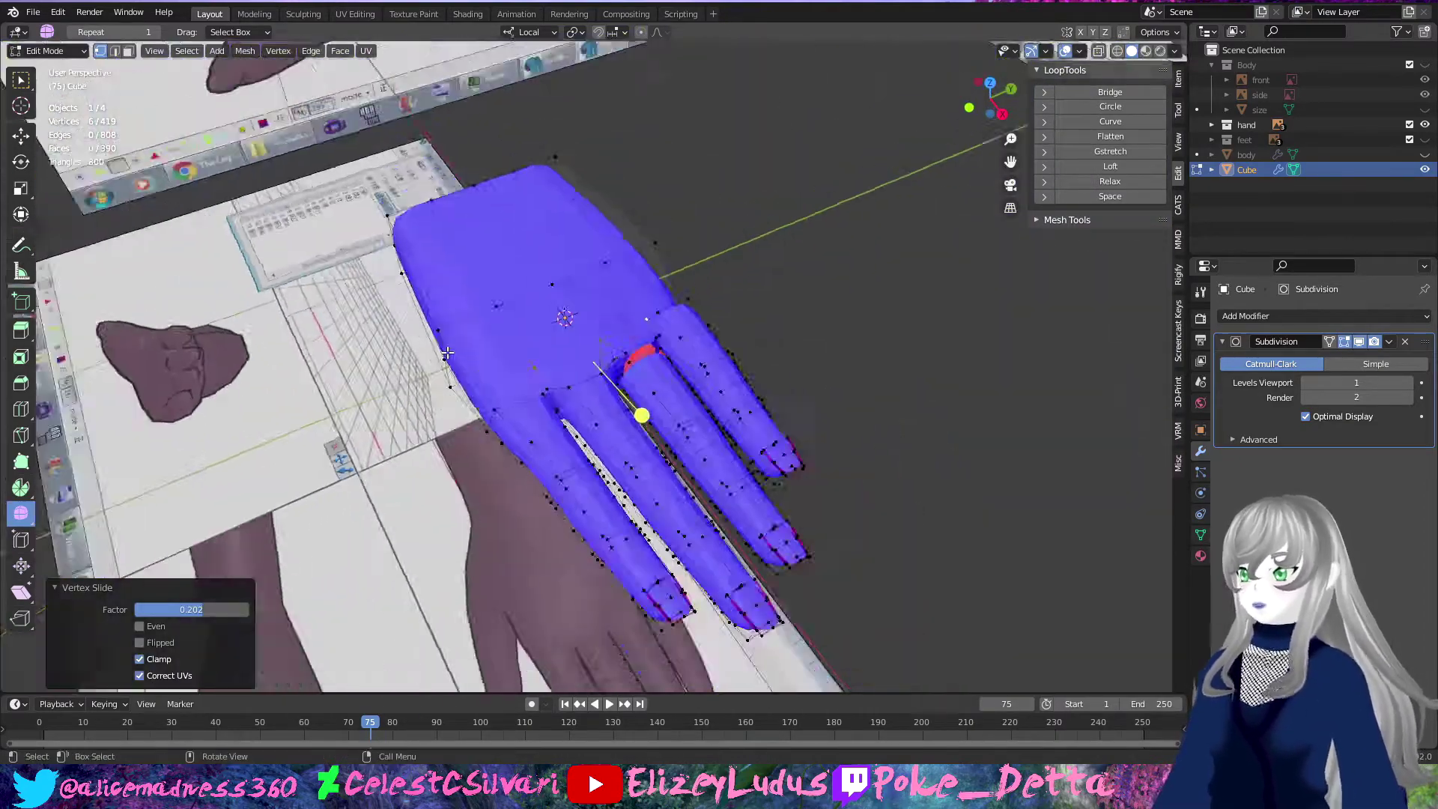
# Step: Merge the matching vertex pair in the next gap between fingers
pyautogui.moveTo(643, 411); pyautogui.dragTo(608, 399, button='middle')
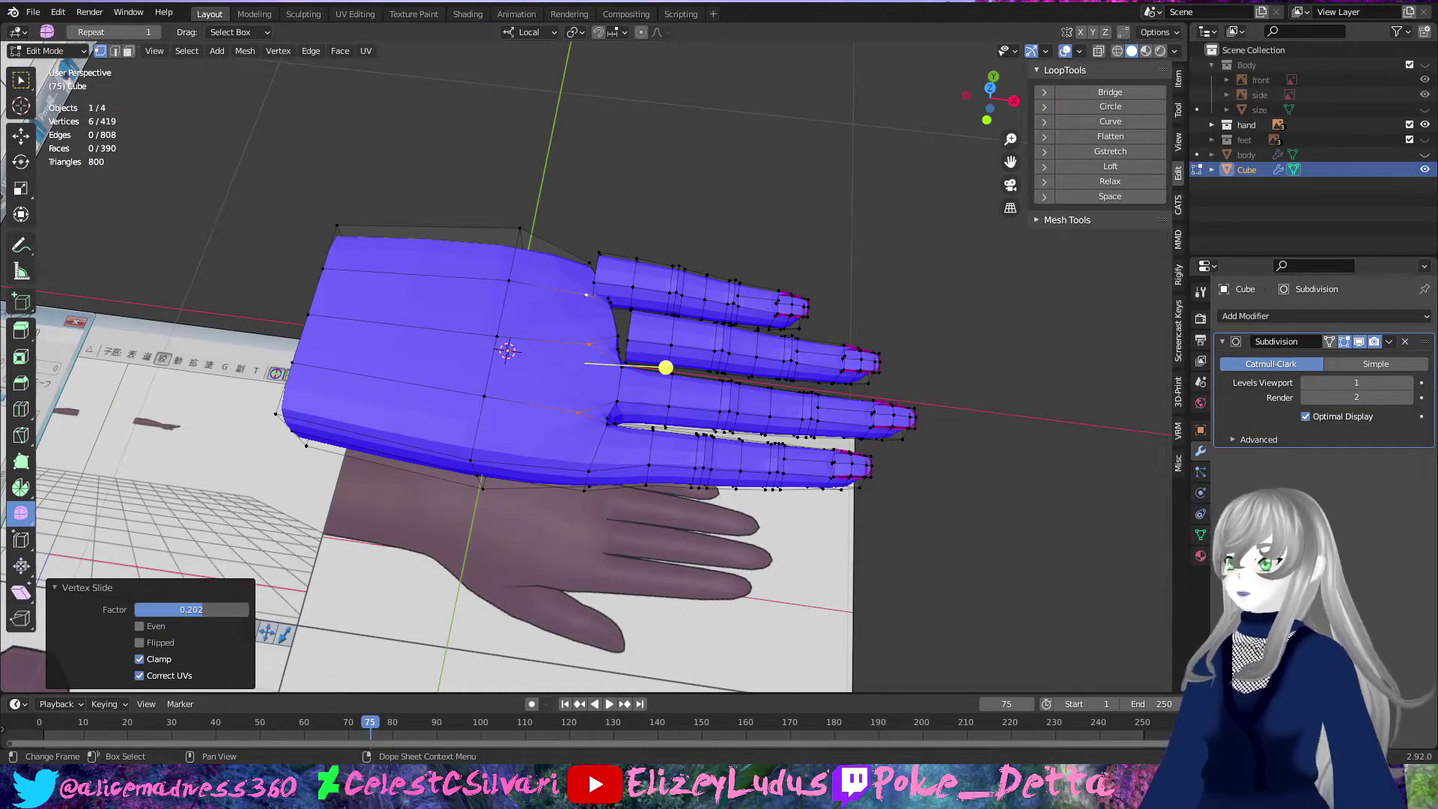
pyautogui.scroll(5, 488, 322)
pyautogui.moveTo(480, 329); pyautogui.dragTo(656, 373, button='middle')
pyautogui.click(657, 374)
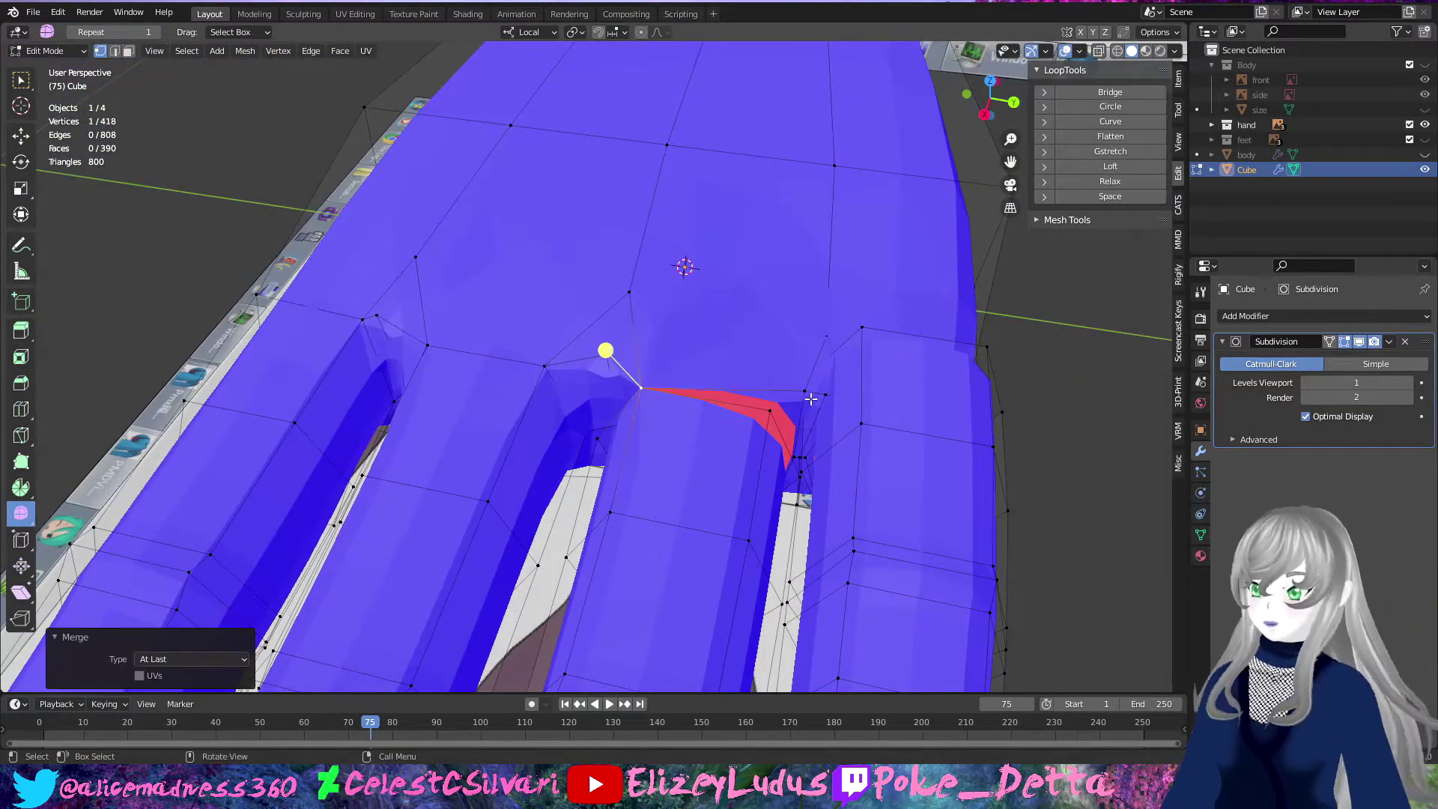
pyautogui.press('m')
pyautogui.click(768, 417)
pyautogui.moveTo(768, 416); pyautogui.dragTo(451, 349, button='middle')
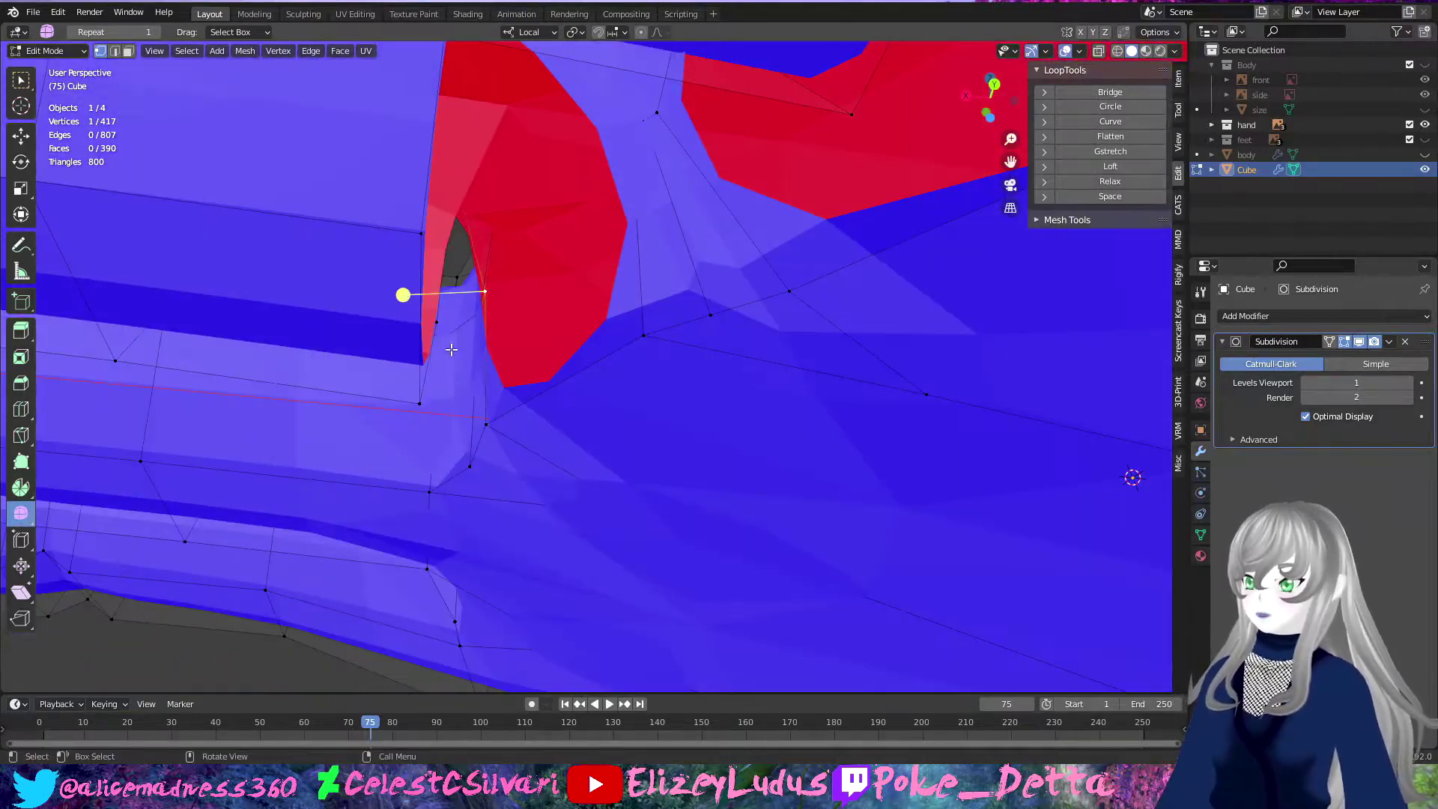
pyautogui.press('m')
# Step: Merge another finger-join vertex pair, keeping the first vertex
pyautogui.click(417, 234)
pyautogui.moveTo(416, 235)
pyautogui.mouseDown(button='middle')
pyautogui.moveTo(446, 118)
pyautogui.moveTo(753, 261)
pyautogui.moveTo(612, 415)
pyautogui.moveTo(412, 489)
pyautogui.mouseUp(button='middle')
pyautogui.keyDown('shift'); pyautogui.click(713, 263); pyautogui.keyUp('shift')
pyautogui.press('m')
pyautogui.click(412, 488)
pyautogui.moveTo(540, 459)
pyautogui.mouseDown(button='middle')
pyautogui.moveTo(693, 458)
pyautogui.moveTo(794, 182)
pyautogui.mouseUp(button='middle')
pyautogui.moveTo(906, 404); pyautogui.dragTo(782, 479, button='middle')
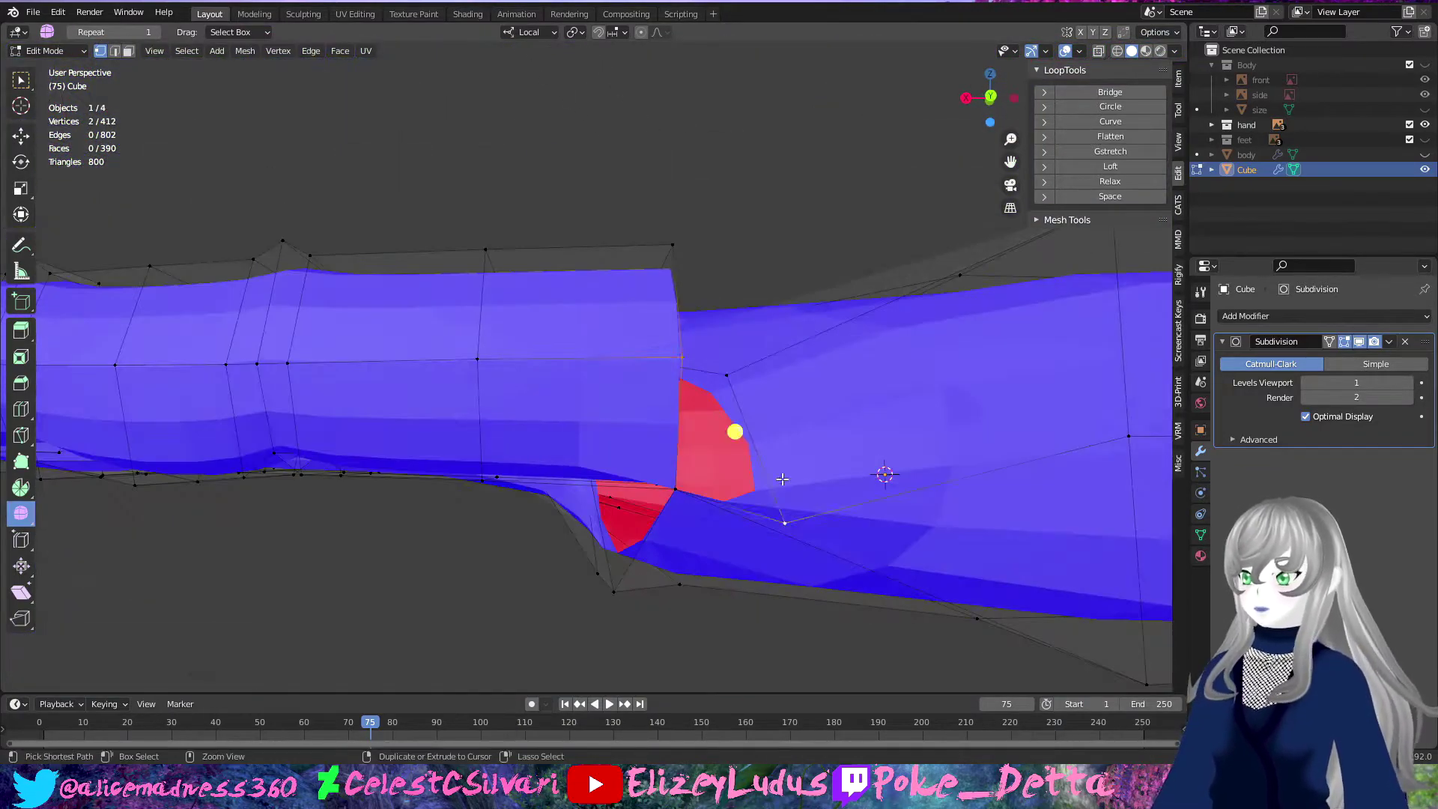
# Step: Merge the selected vertices along the finger side at the last one
pyautogui.keyDown('ctrl'); pyautogui.rightClick(747, 520); pyautogui.keyUp('ctrl')
pyautogui.scroll(-3, 747, 520)
pyautogui.press('m')
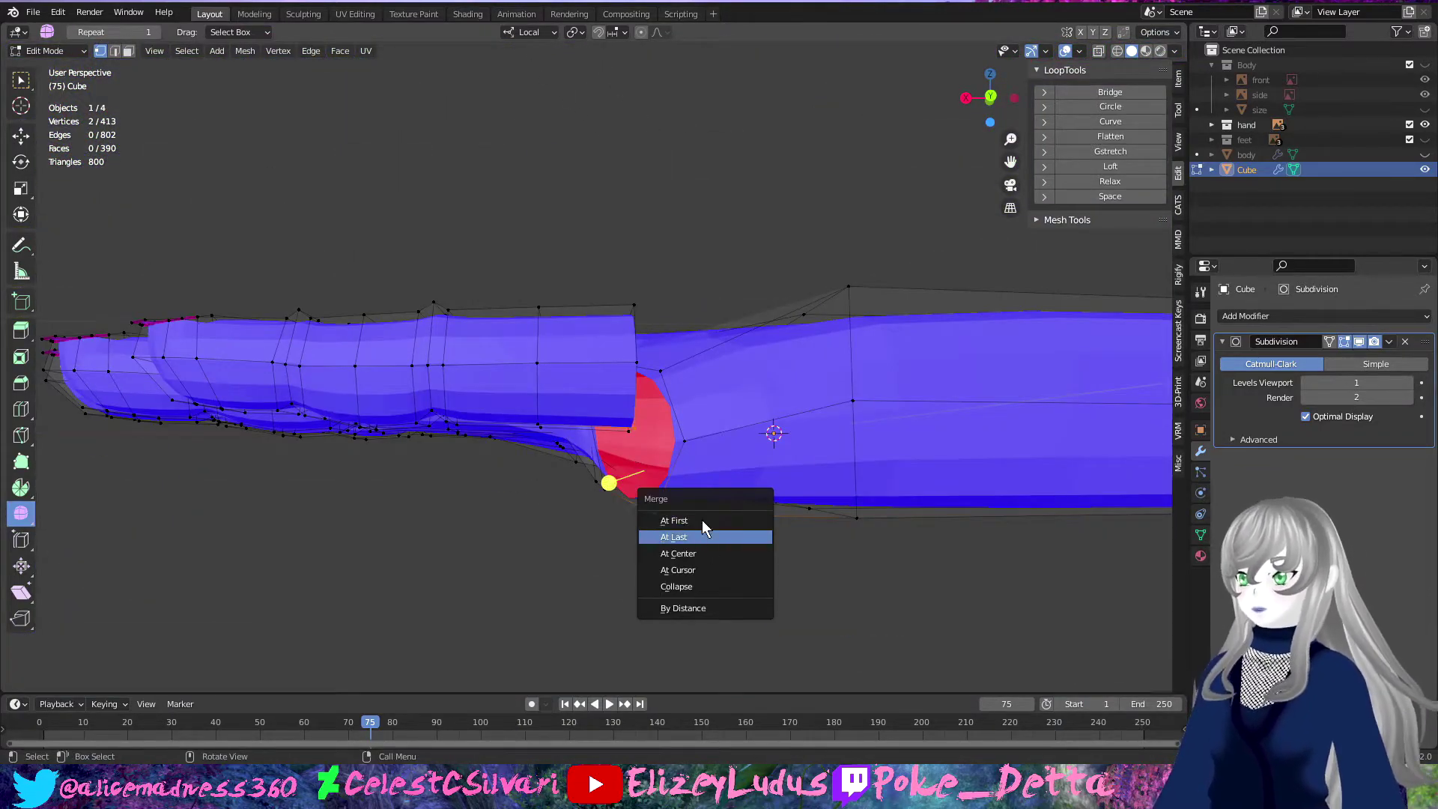
pyautogui.click(702, 537)
pyautogui.moveTo(702, 538)
pyautogui.mouseDown(button='middle')
pyautogui.moveTo(511, 482)
pyautogui.moveTo(712, 353)
pyautogui.moveTo(678, 420)
pyautogui.mouseUp(button='middle')
pyautogui.scroll(4, 511, 482)
pyautogui.scroll(-4, 712, 353)
pyautogui.scroll(3, 678, 419)
# Step: Merge the final gap vertices, reaching 407 vertices, and switch to front orthographic view
pyautogui.press('m')
pyautogui.click(677, 572)
pyautogui.moveTo(678, 572)
pyautogui.mouseDown(button='middle')
pyautogui.moveTo(549, 559)
pyautogui.moveTo(499, 521)
pyautogui.mouseUp(button='middle')
pyautogui.press('m')
pyautogui.click(498, 521)
pyautogui.press('KP_1')
pyautogui.scroll(3, 589, 518)
# Step: Lower the selected finger section along its local Z axis
pyautogui.press('KP_7')
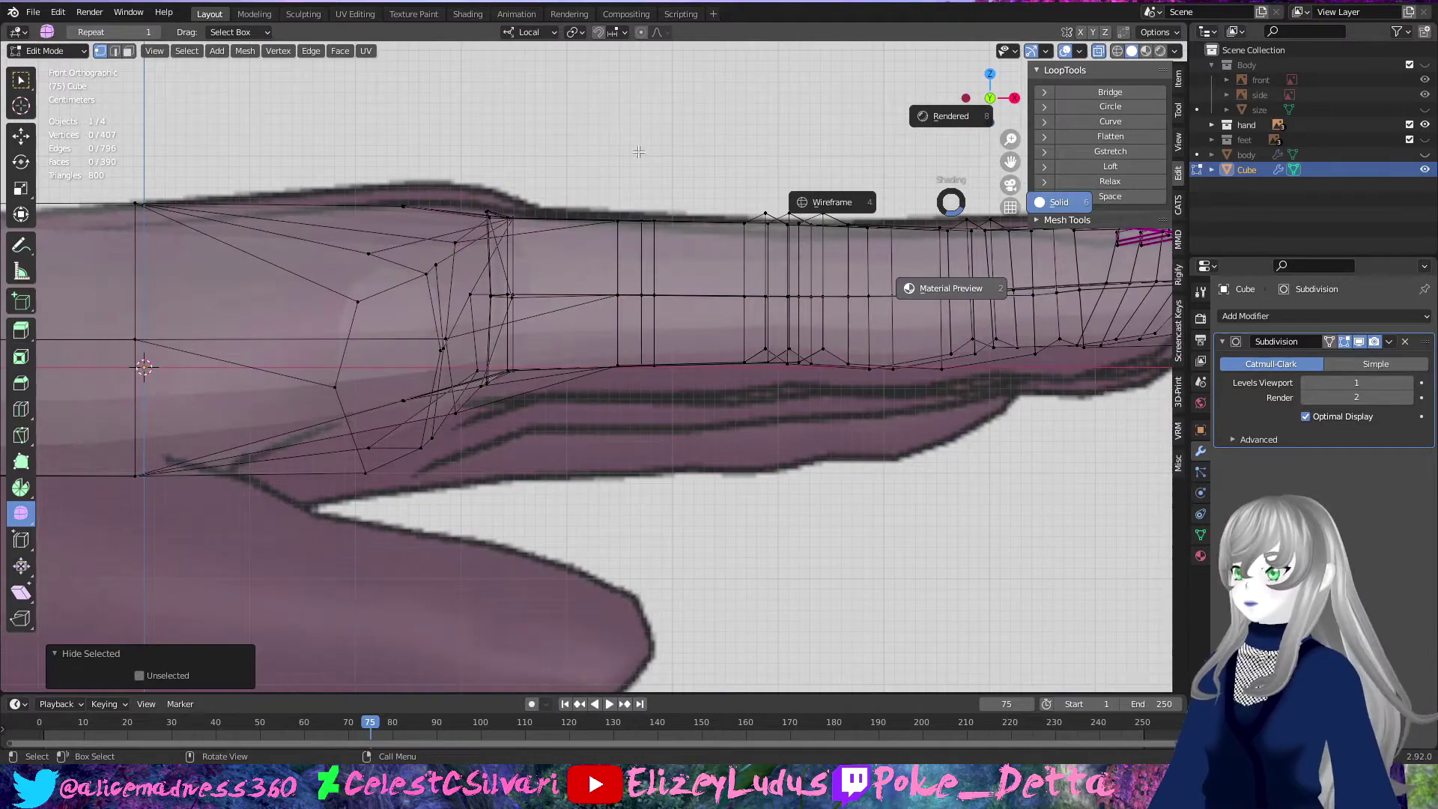
pyautogui.moveTo(886, 297)
pyautogui.mouseDown(button='middle')
pyautogui.moveTo(687, 542)
pyautogui.moveTo(1119, 195)
pyautogui.mouseUp(button='middle')
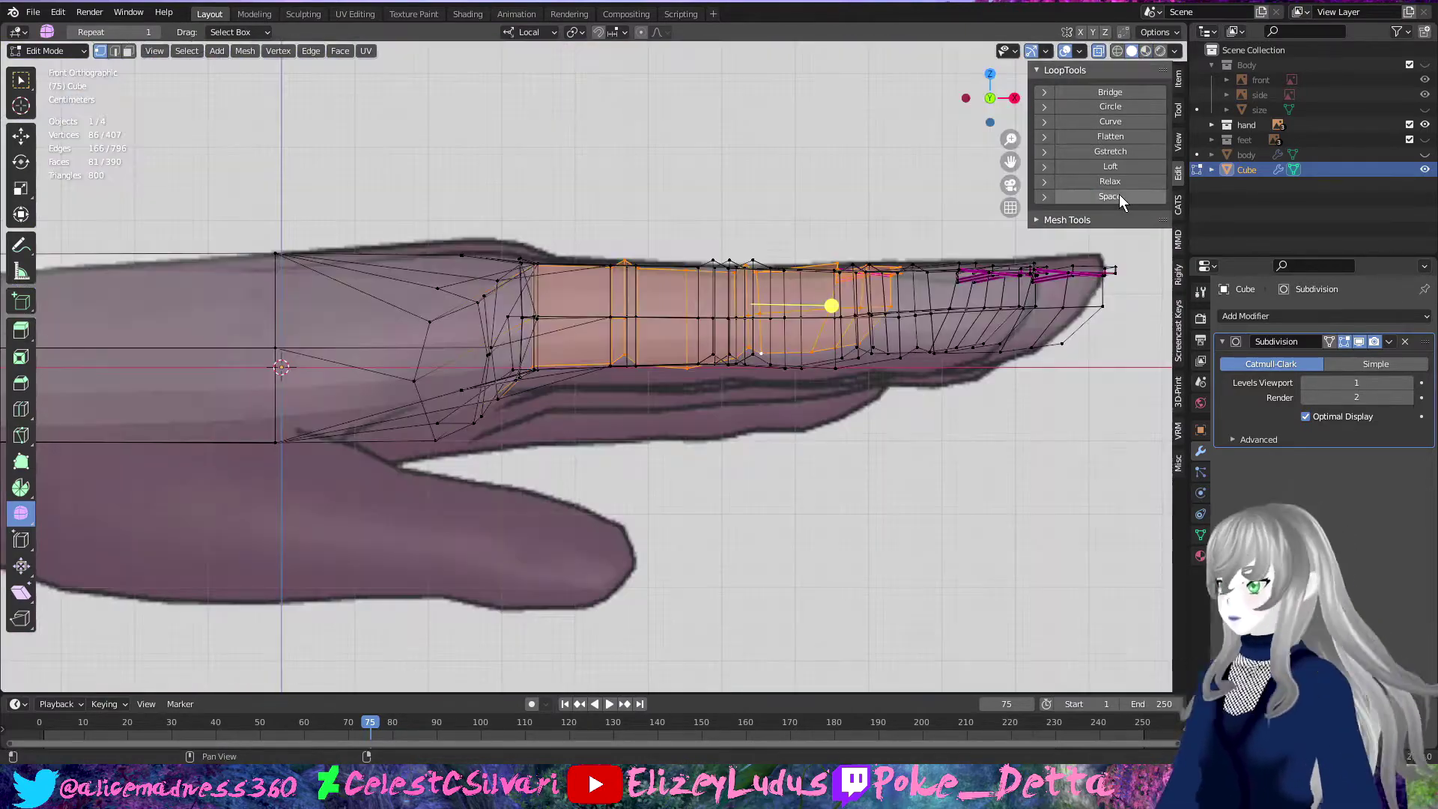
pyautogui.press('g')
pyautogui.press('z')
pyautogui.click(1124, 272)
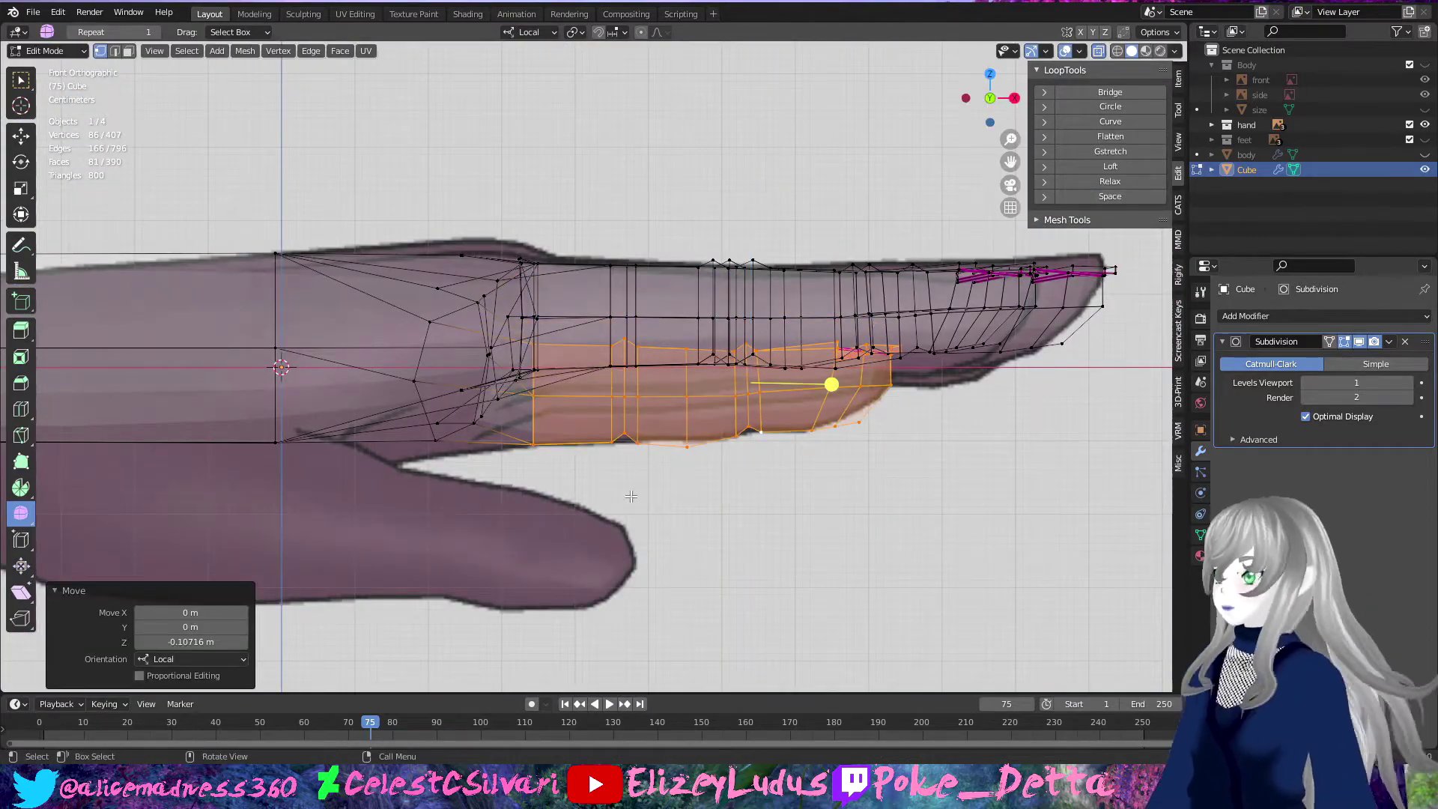
pyautogui.click(666, 483)
pyautogui.moveTo(666, 482)
pyautogui.mouseDown(button='middle')
pyautogui.moveTo(552, 389)
pyautogui.moveTo(743, 524)
pyautogui.moveTo(700, 315)
pyautogui.moveTo(674, 419)
pyautogui.mouseUp(button='middle')
# Step: Select the edge rings along the remaining fingers
pyautogui.click(552, 388)
pyautogui.click(526, 388)
pyautogui.keyDown('alt'); pyautogui.click(743, 524); pyautogui.keyUp('alt')
pyautogui.keyDown('alt'); pyautogui.keyDown('shift'); pyautogui.click(708, 480); pyautogui.keyUp('shift'); pyautogui.keyUp('alt')
pyautogui.keyDown('alt'); pyautogui.keyDown('shift'); pyautogui.click(928, 419); pyautogui.keyUp('shift'); pyautogui.keyUp('alt')
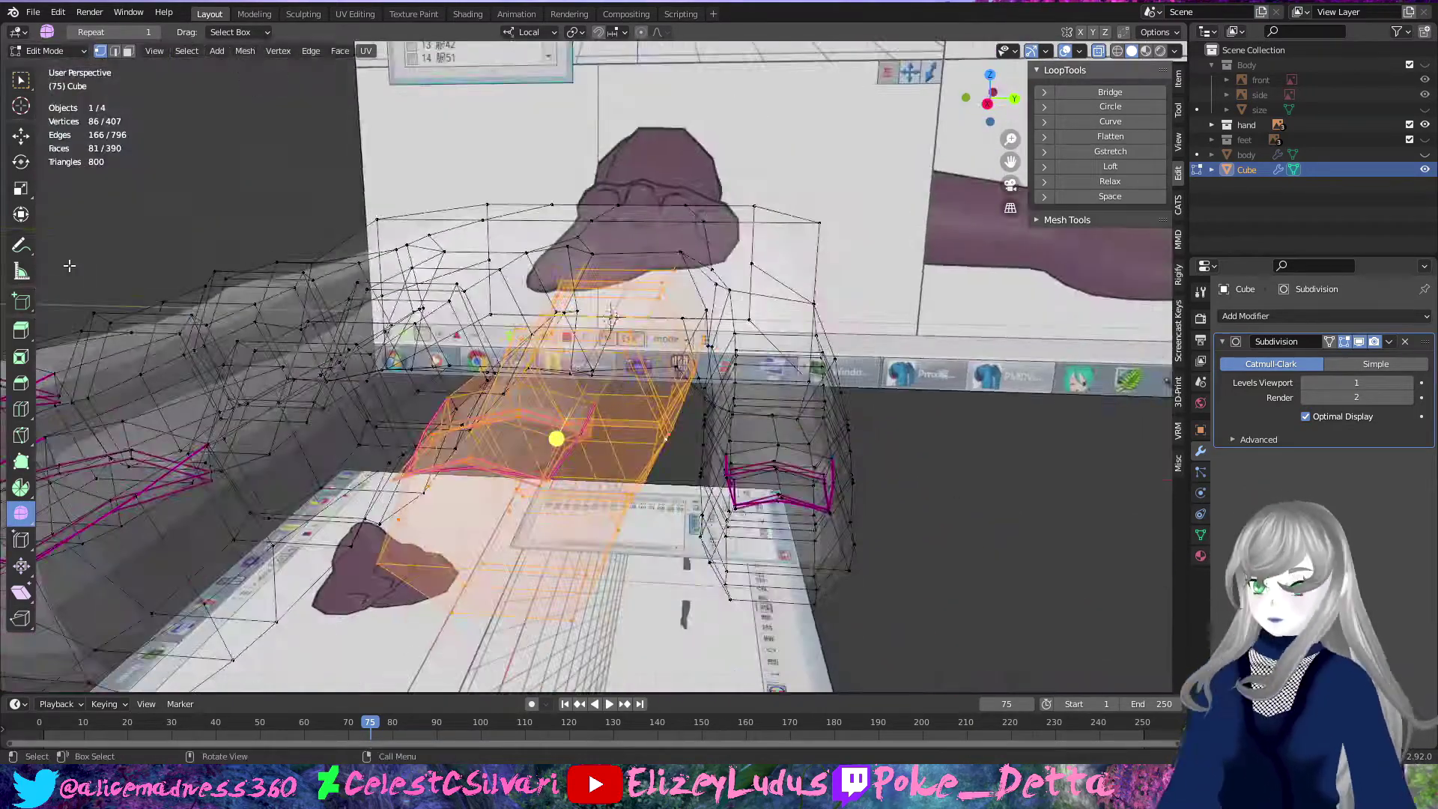
pyautogui.moveTo(928, 420); pyautogui.dragTo(2, 423, button='middle')
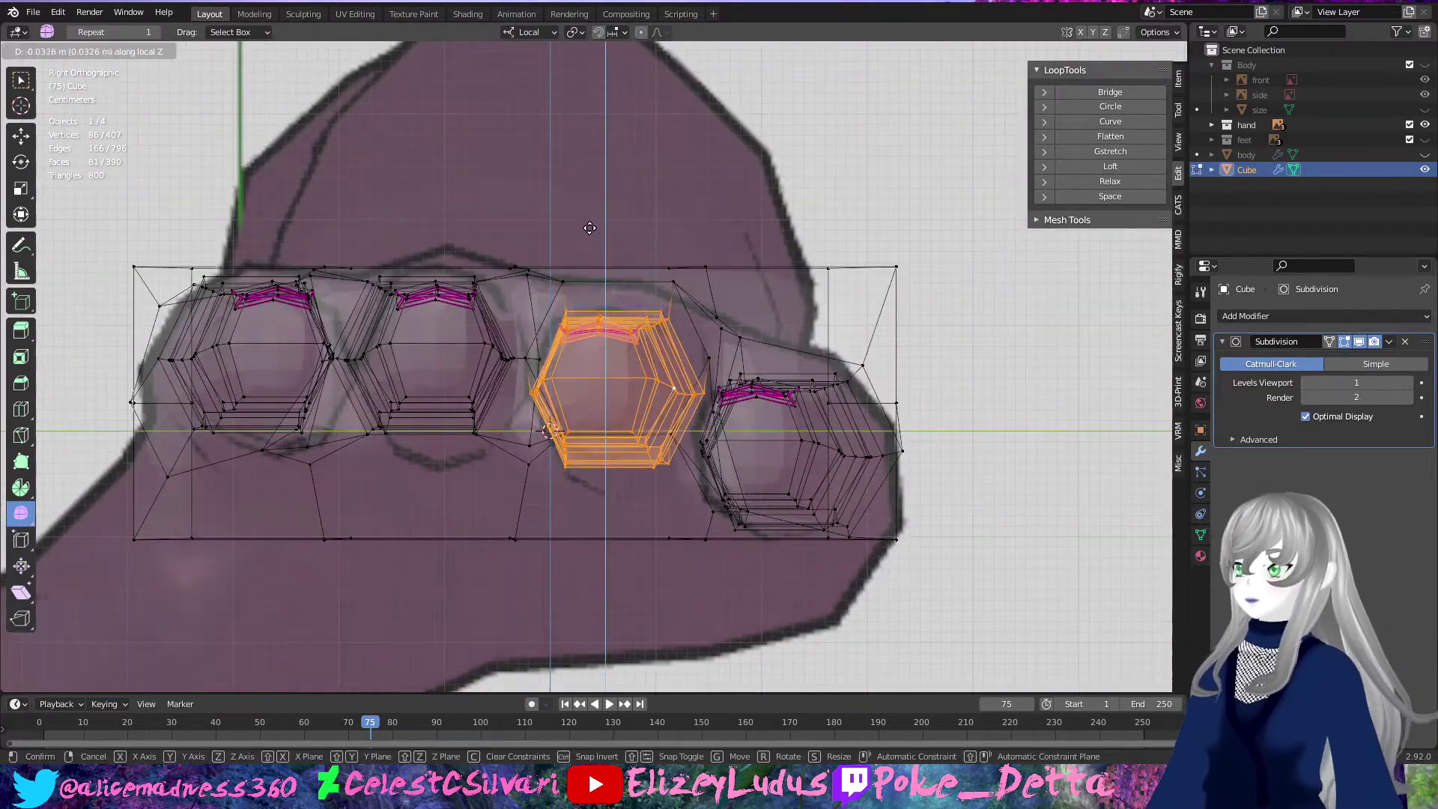
pyautogui.keyDown('alt'); pyautogui.click(533, 352); pyautogui.keyUp('alt')
pyautogui.scroll(2, 533, 352)
pyautogui.scroll(2, 533, 352)
pyautogui.moveTo(533, 352); pyautogui.dragTo(709, 658, button='middle')
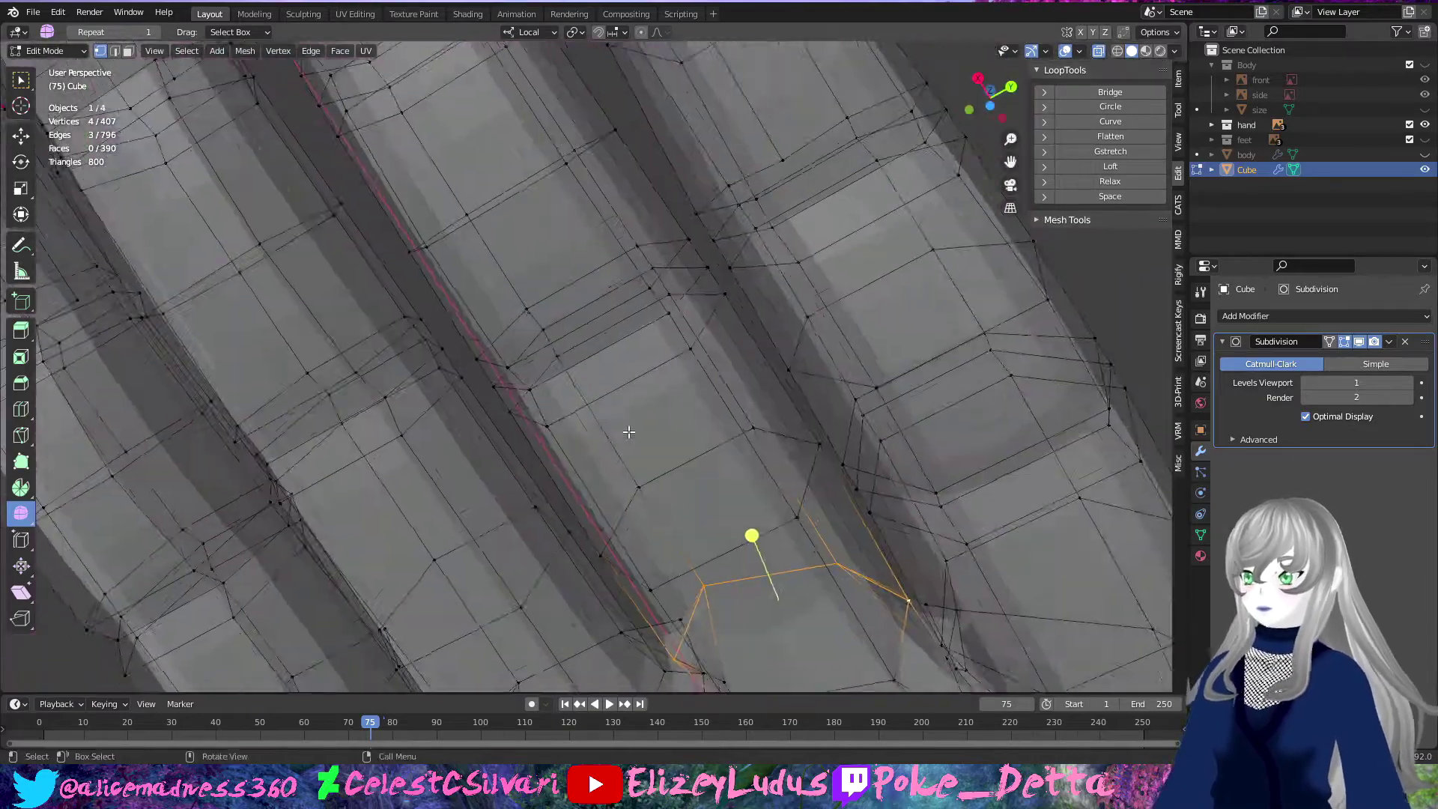
pyautogui.keyDown('ctrl'); pyautogui.click(709, 657); pyautogui.keyUp('ctrl')
# Step: Select the rest of the finger linked geometry and lower it along Z in front view
pyautogui.press('KP_1')
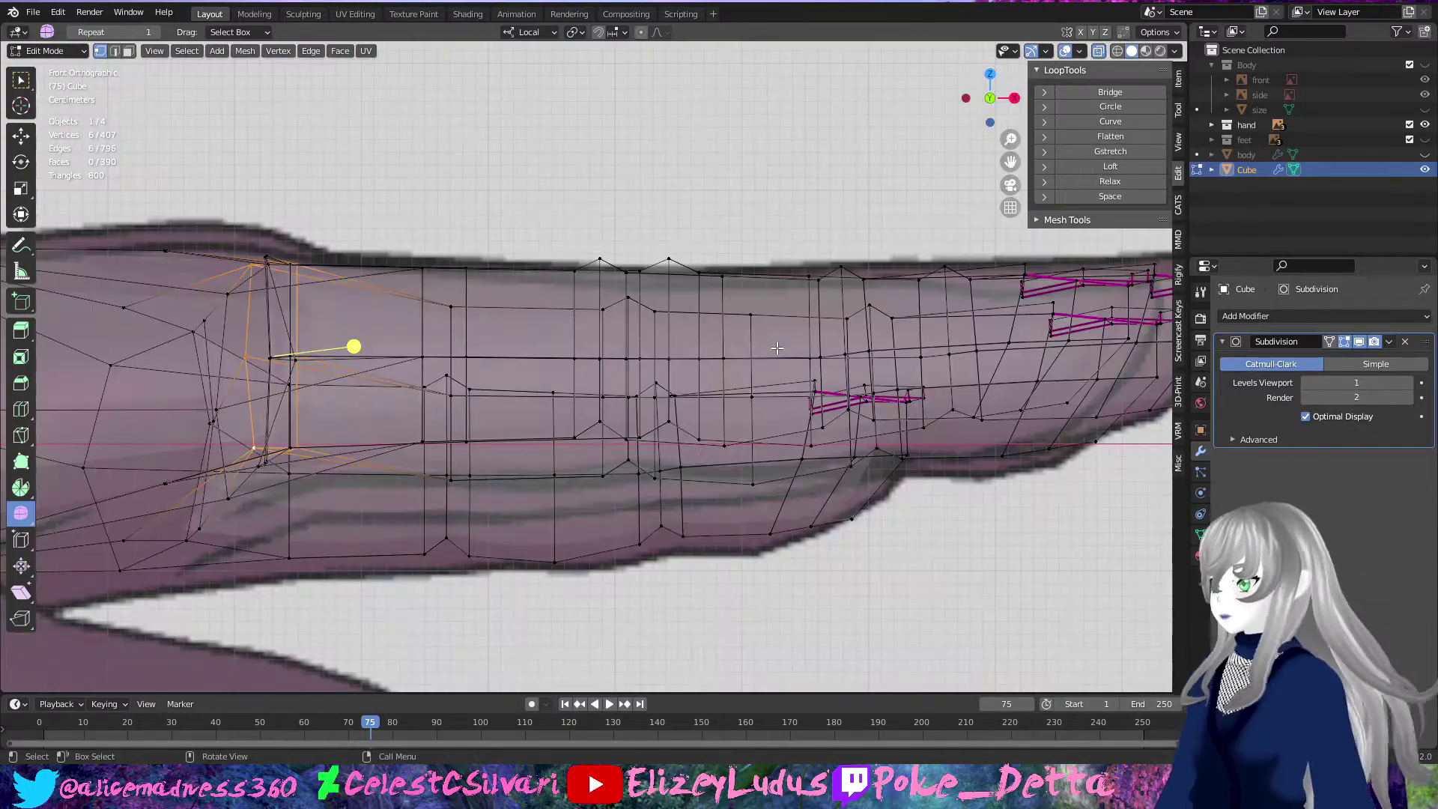
pyautogui.click(760, 391)
pyautogui.press('KP_7')
pyautogui.keyDown('shift'); pyautogui.moveTo(760, 390); pyautogui.dragTo(482, 423, button='middle'); pyautogui.keyUp('shift')
pyautogui.scroll(2, 482, 423)
pyautogui.keyDown('shift'); pyautogui.click(483, 423); pyautogui.keyUp('shift')
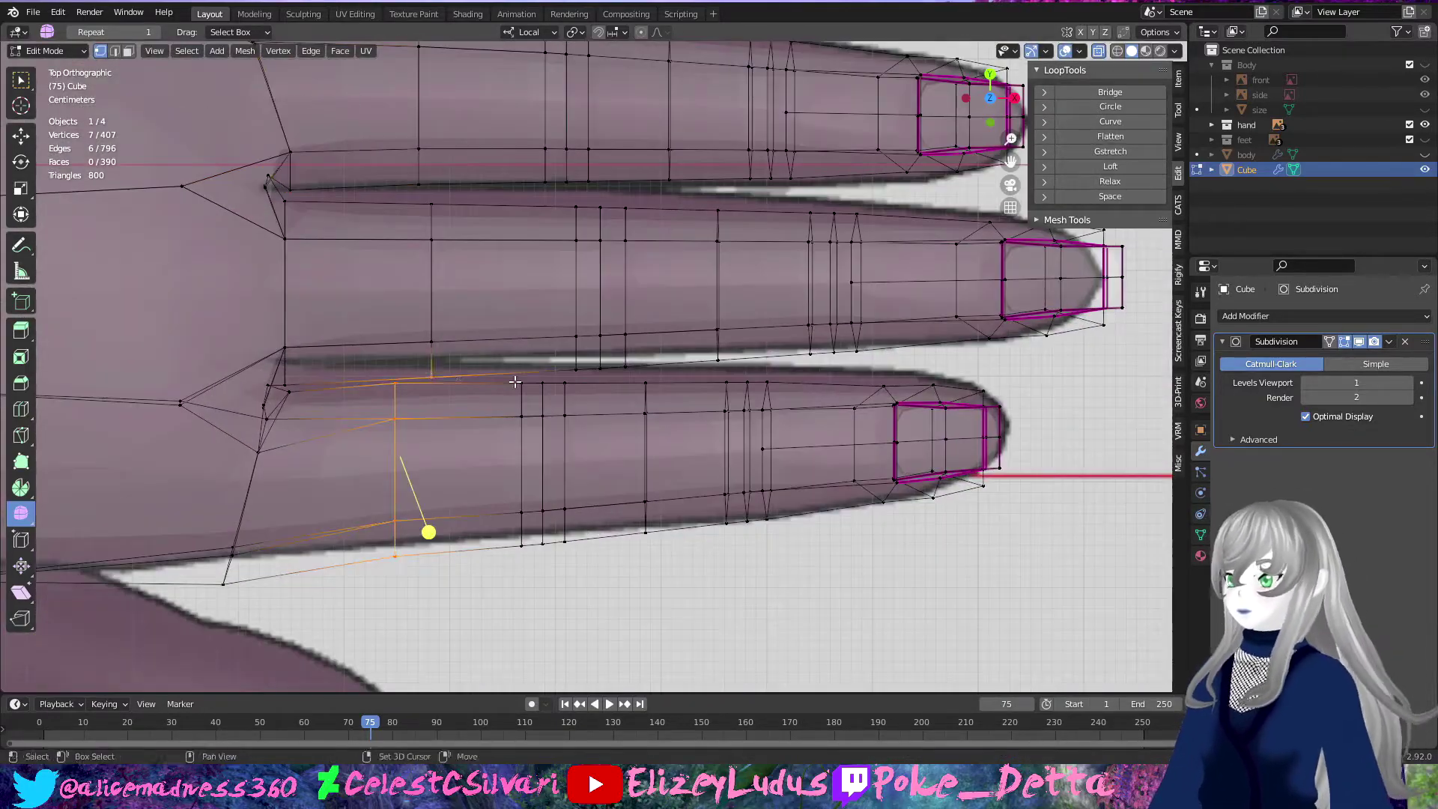
pyautogui.hotkey('ctrl', 'l')
pyautogui.scroll(2, 489, 374)
pyautogui.press('KP_1')
pyautogui.press('g')
pyautogui.press('z')
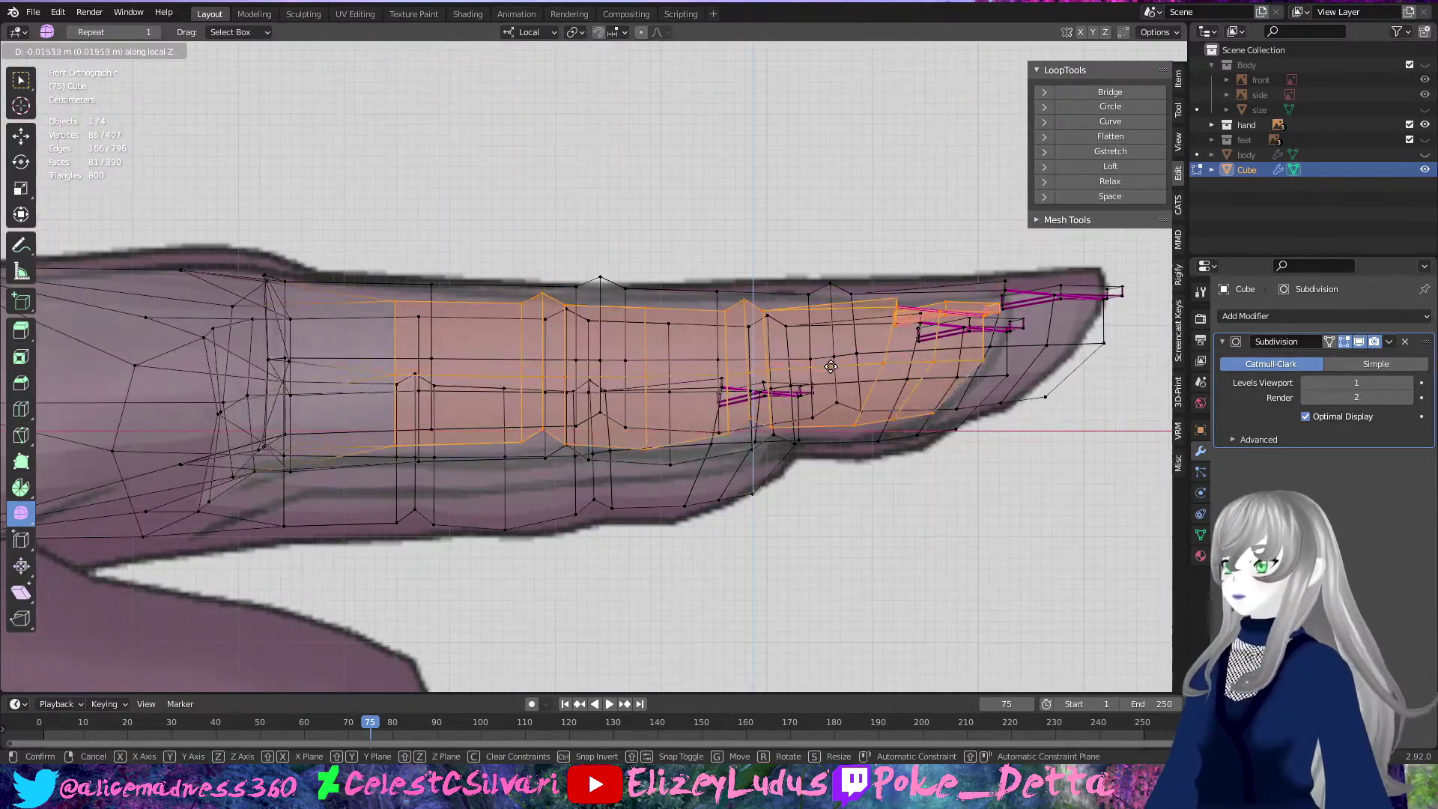
pyautogui.click(831, 364)
# Step: Check the whole hand in Object Mode, then return to Edit Mode in front view
pyautogui.press('Tab')
pyautogui.moveTo(831, 365)
pyautogui.mouseDown(button='middle')
pyautogui.moveTo(430, 515)
pyautogui.moveTo(547, 325)
pyautogui.moveTo(379, 383)
pyautogui.moveTo(472, 427)
pyautogui.moveTo(449, 445)
pyautogui.mouseUp(button='middle')
pyautogui.press('Tab')
pyautogui.moveTo(492, 389)
pyautogui.mouseDown(button='middle')
pyautogui.moveTo(674, 442)
pyautogui.moveTo(569, 225)
pyautogui.mouseUp(button='middle')
pyautogui.press('KP_1')
pyautogui.scroll(-3, 687, 444)
# Step: Set Transform Orientation to Global and the pivot to Active Element
pyautogui.click(529, 32)
pyautogui.click(482, 80)
pyautogui.click(615, 115)
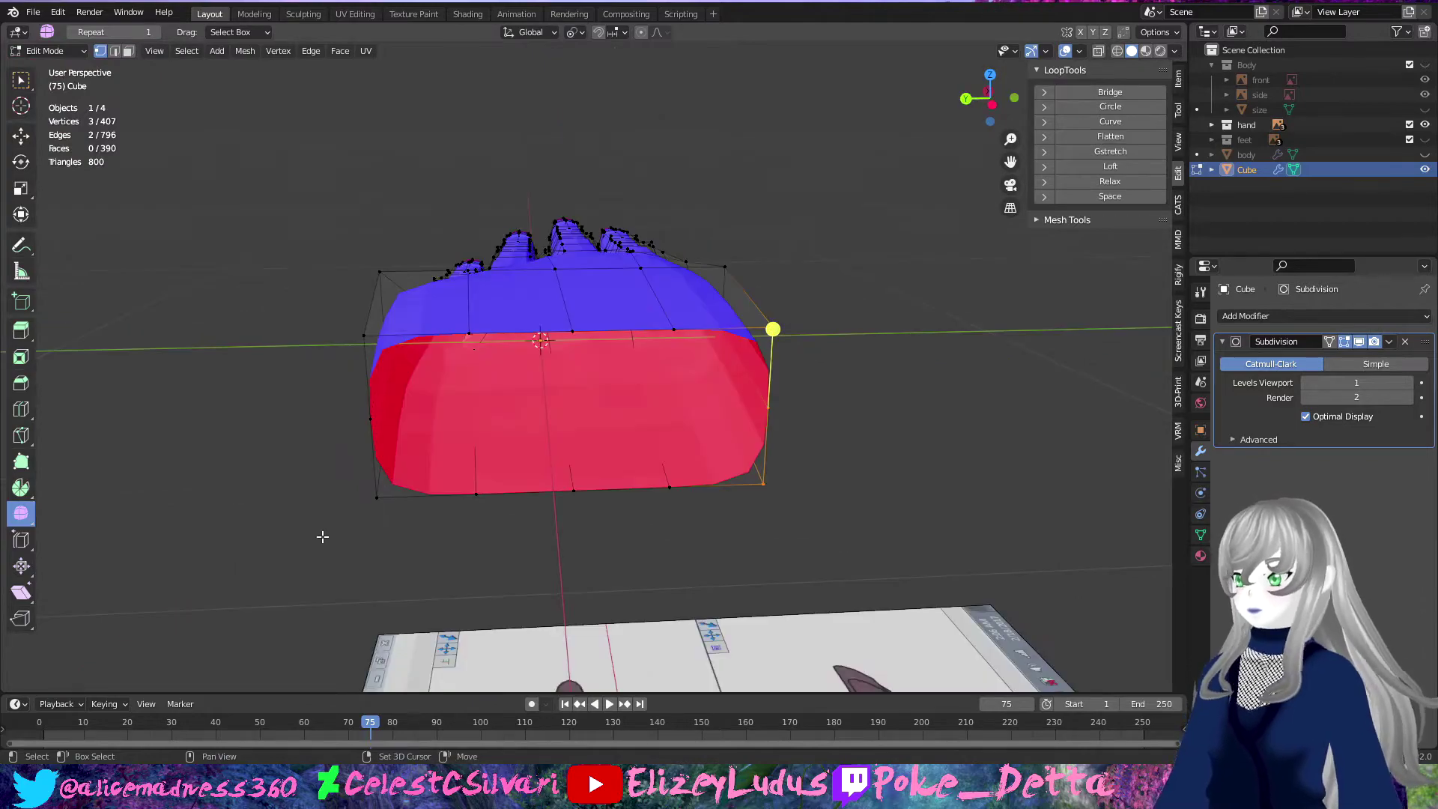
# Step: Smooth the palm's wrist-end ring and scale it slightly
pyautogui.moveTo(330, 529); pyautogui.dragTo(758, 409, button='middle')
pyautogui.moveTo(757, 409); pyautogui.dragTo(299, 572)
pyautogui.press('s')
pyautogui.moveTo(865, 552); pyautogui.dragTo(331, 372, button='middle')
pyautogui.press('KP_1')
pyautogui.press('g')
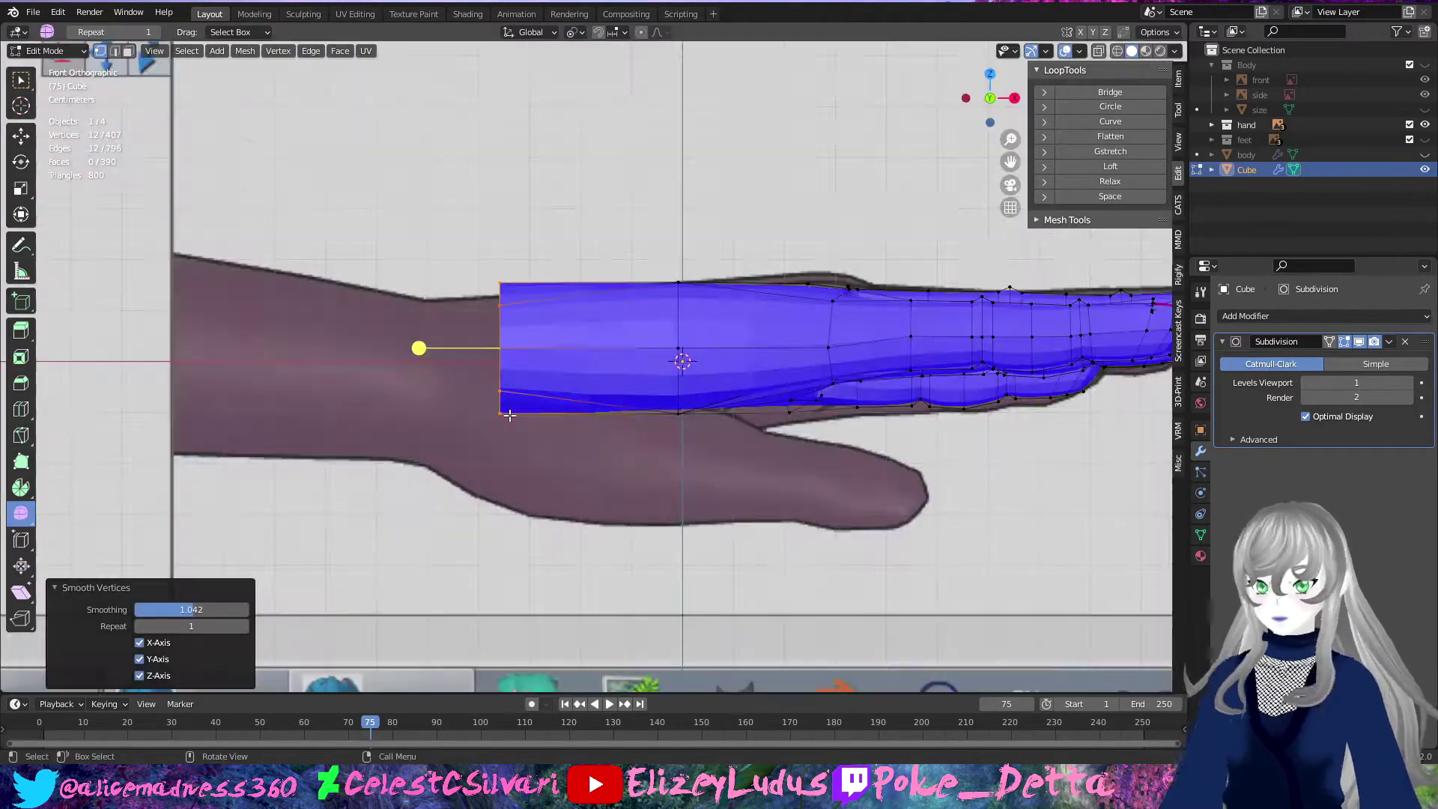
# Step: Lower a palm-edge vertex along Z
pyautogui.click(810, 372)
pyautogui.moveTo(810, 372)
pyautogui.mouseDown(button='middle')
pyautogui.moveTo(623, 445)
pyautogui.moveTo(668, 339)
pyautogui.mouseUp(button='middle')
pyautogui.click(638, 437)
pyautogui.click(669, 338)
pyautogui.press('g')
pyautogui.press('z')
pyautogui.click(674, 405)
# Step: Move another palm vertex freely to refine the palm shape
pyautogui.moveTo(674, 405)
pyautogui.mouseDown(button='middle')
pyautogui.moveTo(397, 292)
pyautogui.moveTo(514, 465)
pyautogui.moveTo(561, 412)
pyautogui.moveTo(375, 86)
pyautogui.mouseUp(button='middle')
pyautogui.press('g')
pyautogui.press('z')
pyautogui.click(397, 292)
pyautogui.press('g')
pyautogui.click(514, 465)
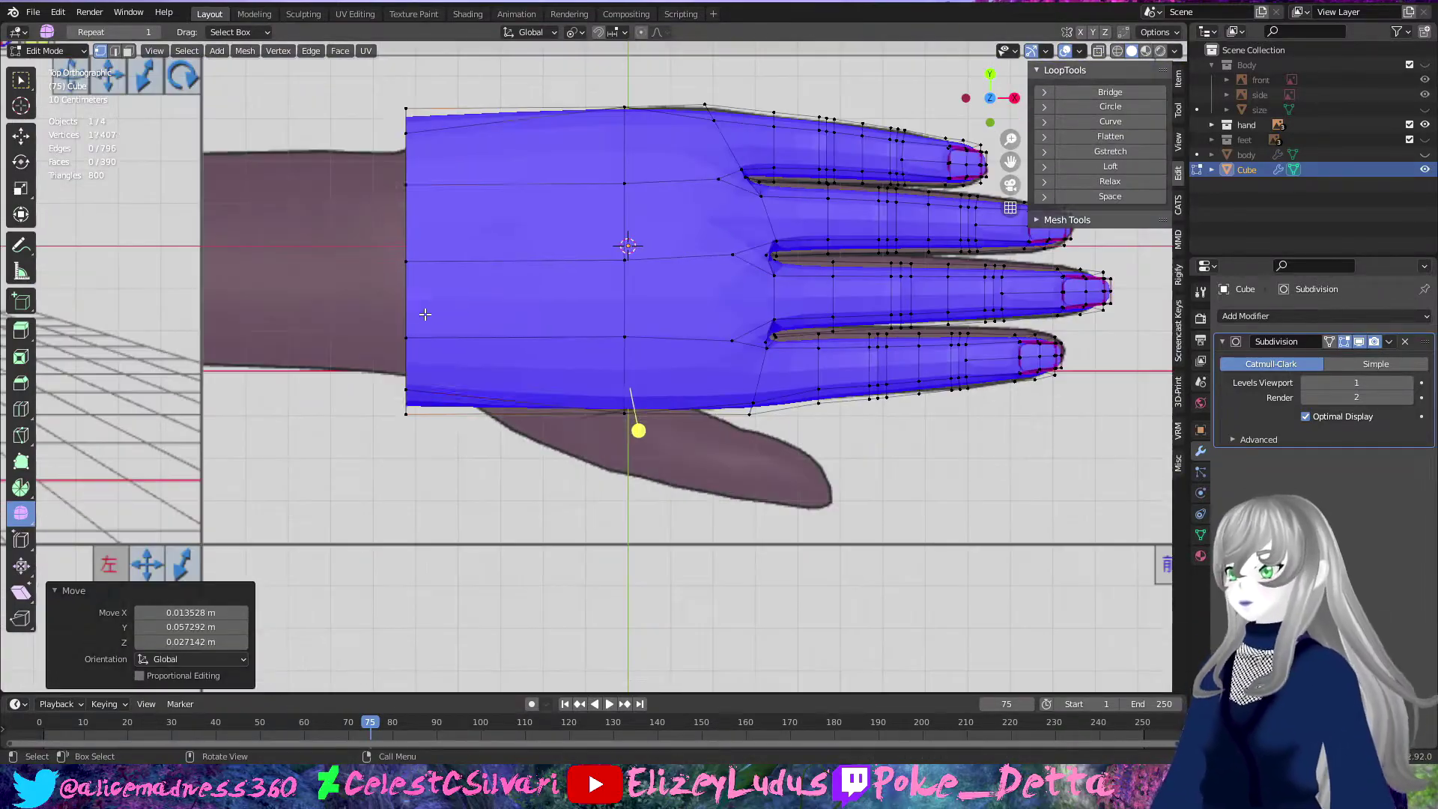
# Step: Narrow the palm's wrist-end loop along Y
pyautogui.moveTo(374, 86); pyautogui.dragTo(600, 528)
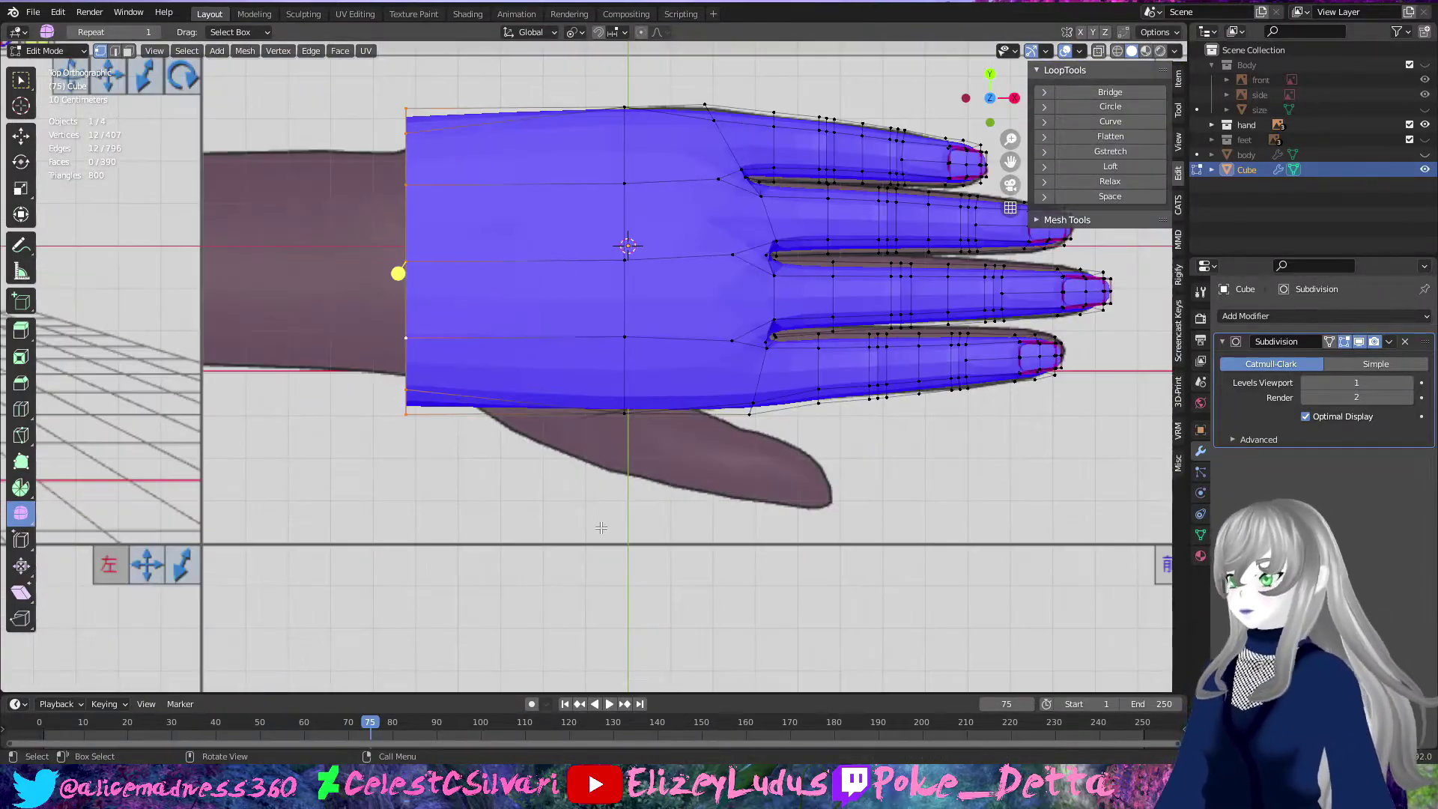
pyautogui.click(549, 490)
pyautogui.press('g')
pyautogui.press('y')
pyautogui.moveTo(523, 370)
pyautogui.mouseDown(button='middle')
pyautogui.moveTo(671, 490)
pyautogui.moveTo(678, 470)
pyautogui.moveTo(475, 286)
pyautogui.moveTo(664, 286)
pyautogui.mouseUp(button='middle')
# Step: Extrude the palm's side faces, enlarge them, and tilt the thumb base -26.1°
pyautogui.click(724, 473)
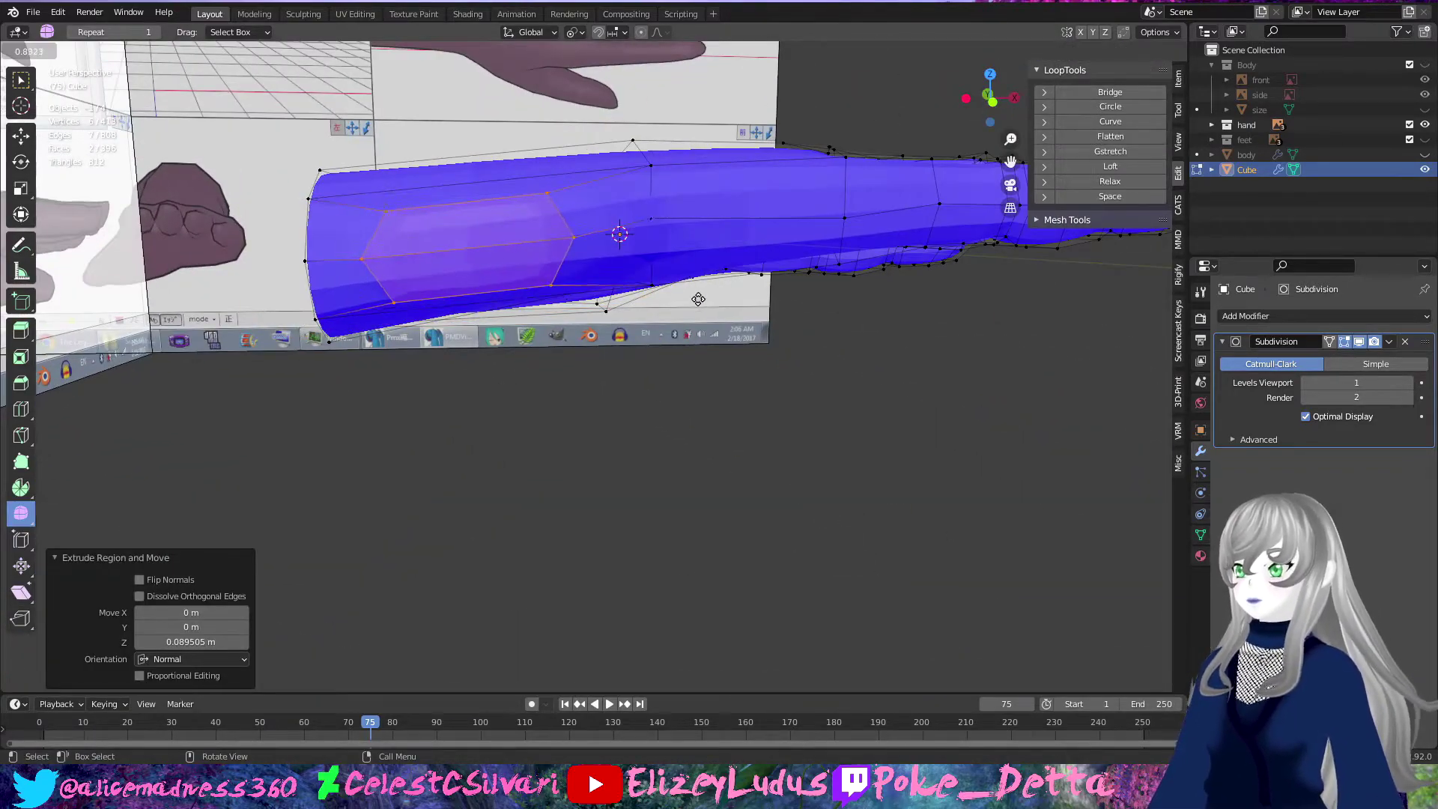
pyautogui.click(749, 360)
pyautogui.moveTo(749, 360); pyautogui.dragTo(556, 33, button='middle')
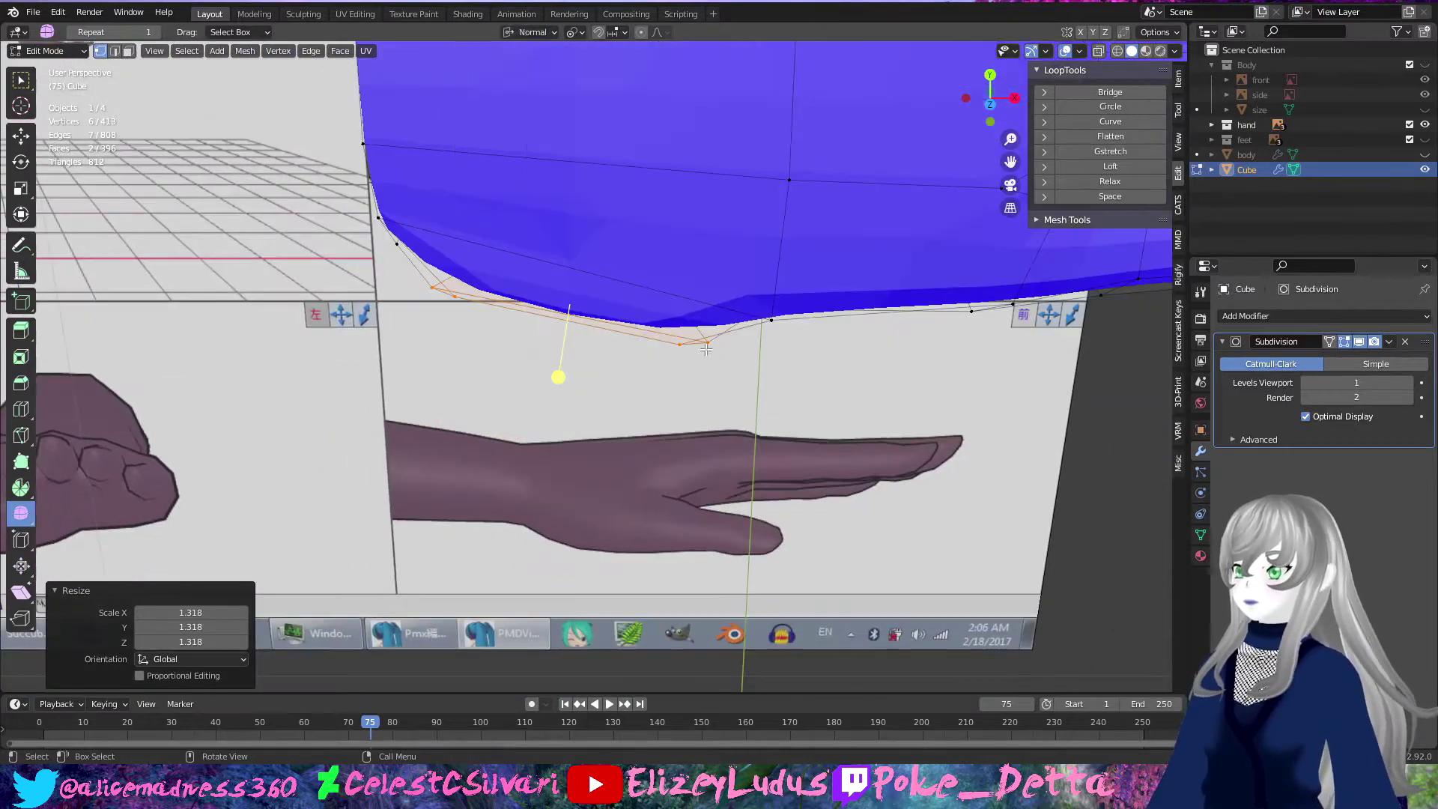
pyautogui.moveTo(517, 180); pyautogui.dragTo(809, 367, button='middle')
pyautogui.press('r')
pyautogui.click(707, 454)
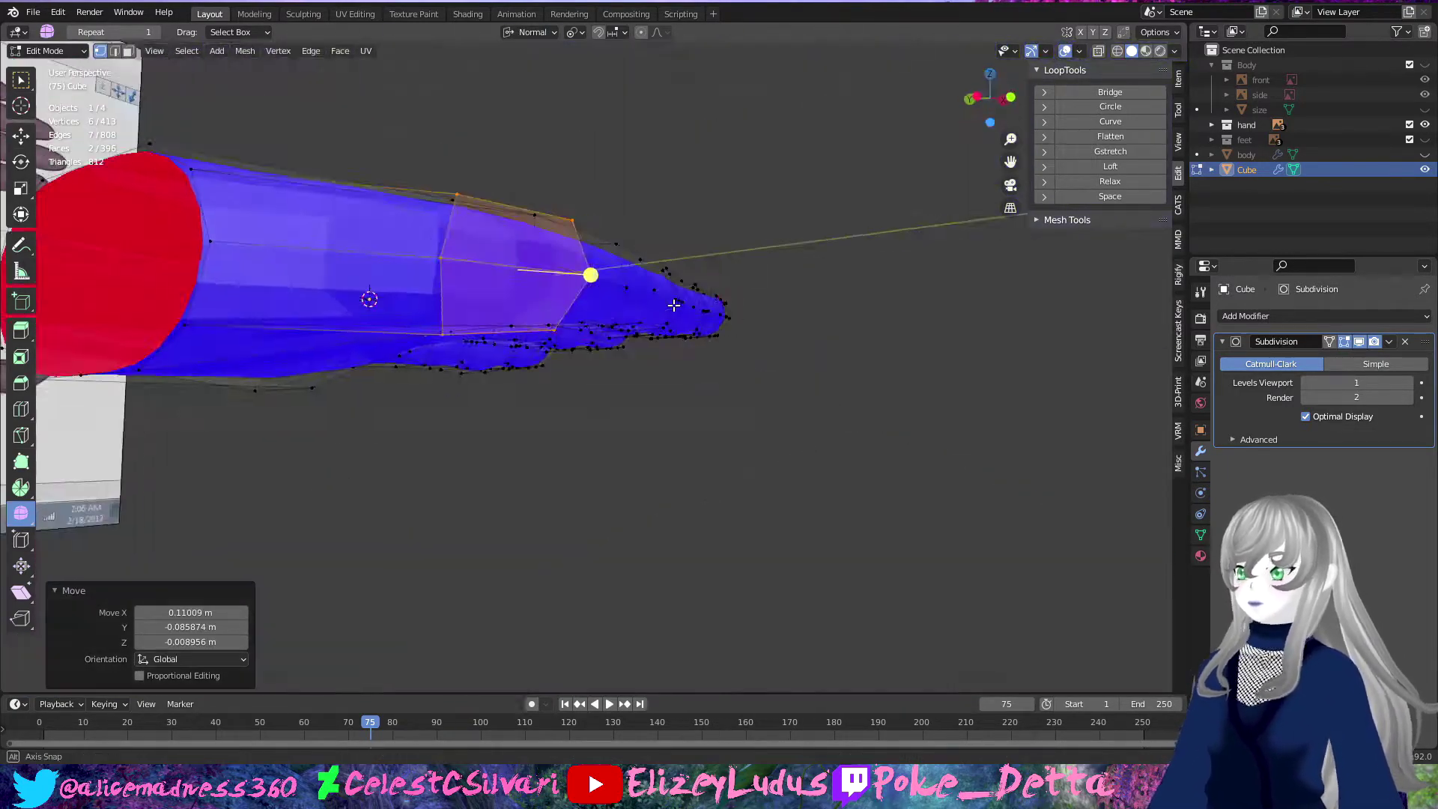
# Step: Reposition a thumb-base vertex toward the reference thumb
pyautogui.moveTo(708, 453); pyautogui.dragTo(614, 322, button='middle')
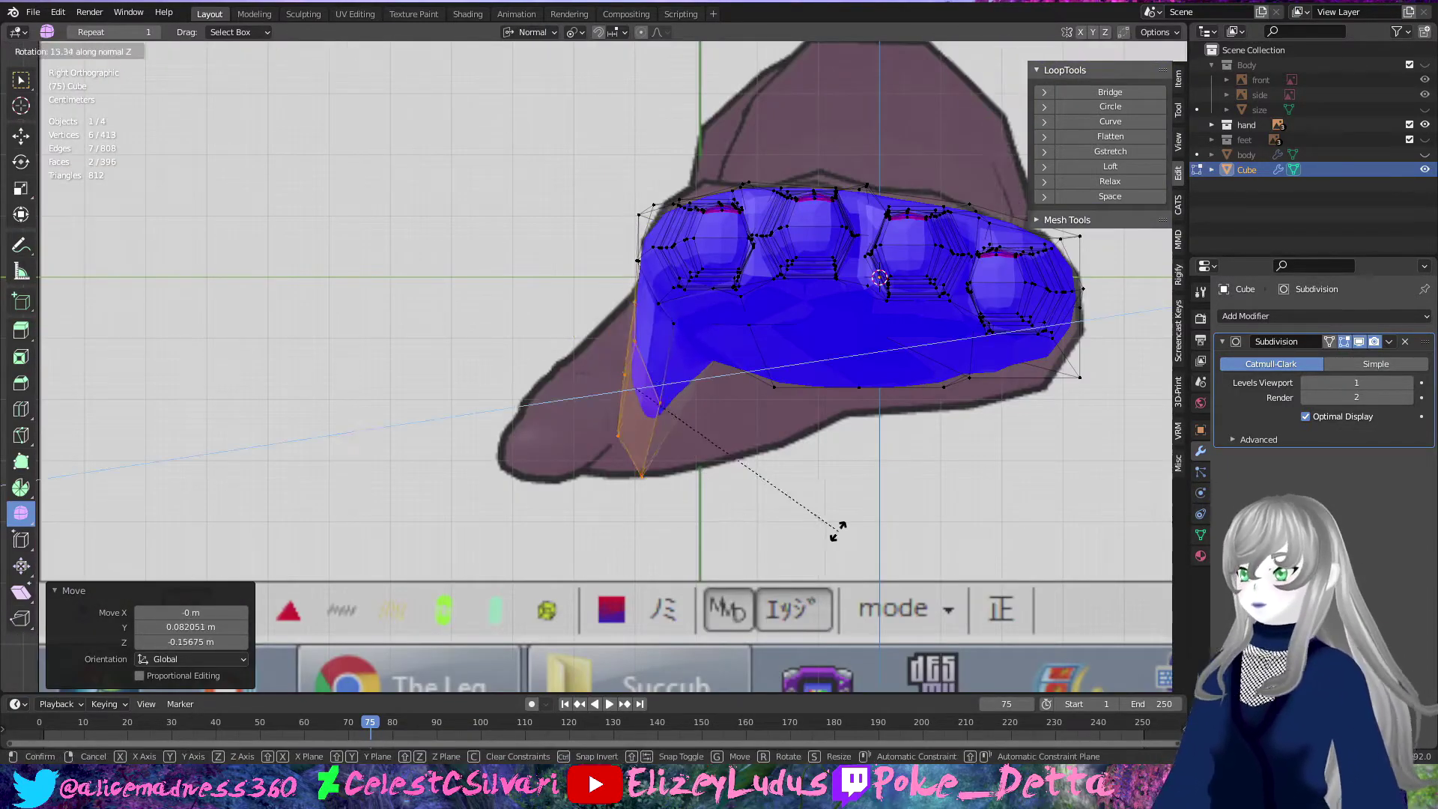
pyautogui.moveTo(676, 452)
pyautogui.mouseDown(button='middle')
pyautogui.moveTo(597, 460)
pyautogui.moveTo(674, 420)
pyautogui.mouseUp(button='middle')
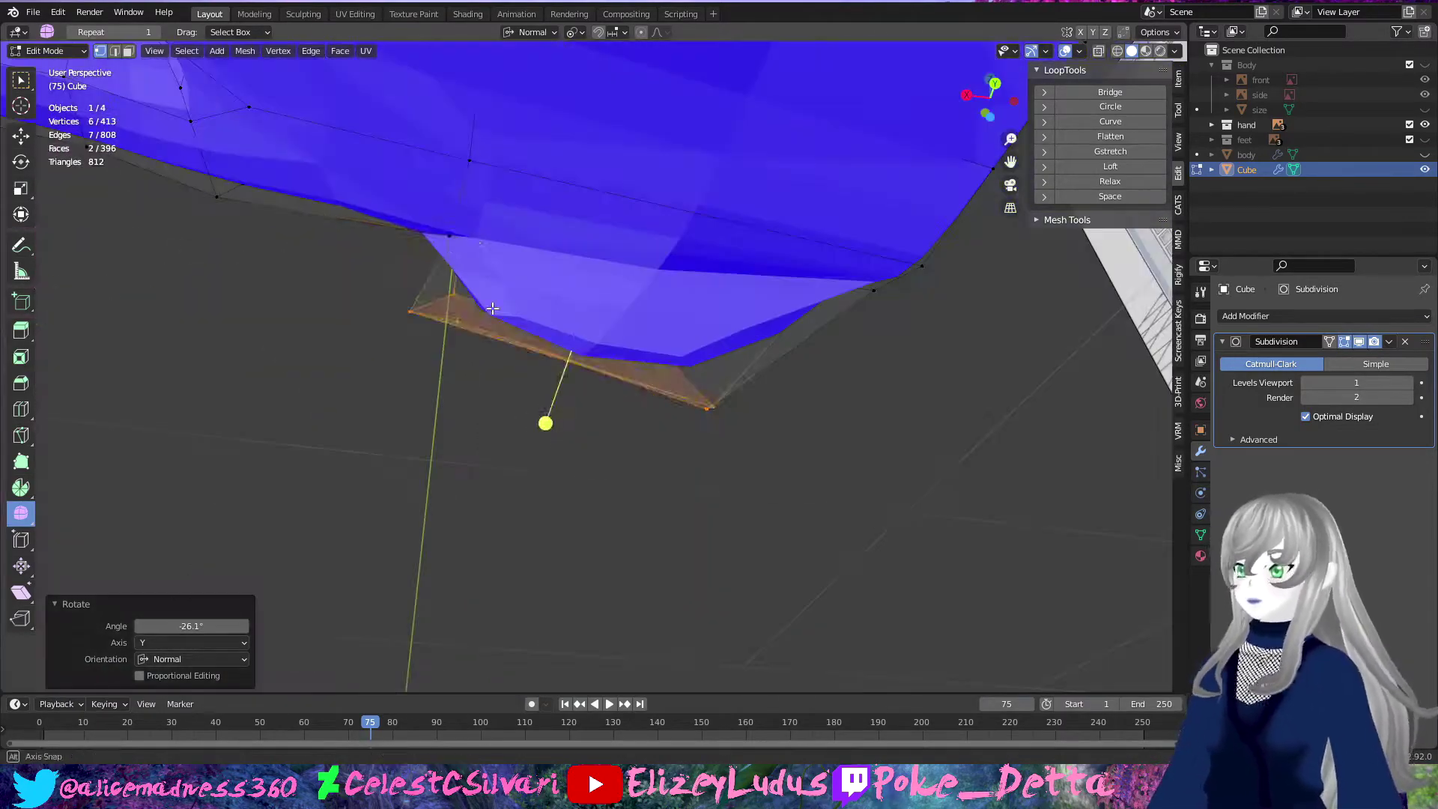
pyautogui.click(722, 341)
pyautogui.press('g')
pyautogui.click(799, 416)
pyautogui.moveTo(799, 416)
pyautogui.mouseDown(button='middle')
pyautogui.moveTo(821, 376)
pyautogui.moveTo(617, 572)
pyautogui.moveTo(577, 280)
pyautogui.mouseUp(button='middle')
# Step: Reposition a second thumb-base vertex and select a finger's edge ring
pyautogui.click(815, 307)
pyautogui.press('g')
pyautogui.click(820, 376)
pyautogui.keyDown('alt'); pyautogui.click(576, 280); pyautogui.keyUp('alt')
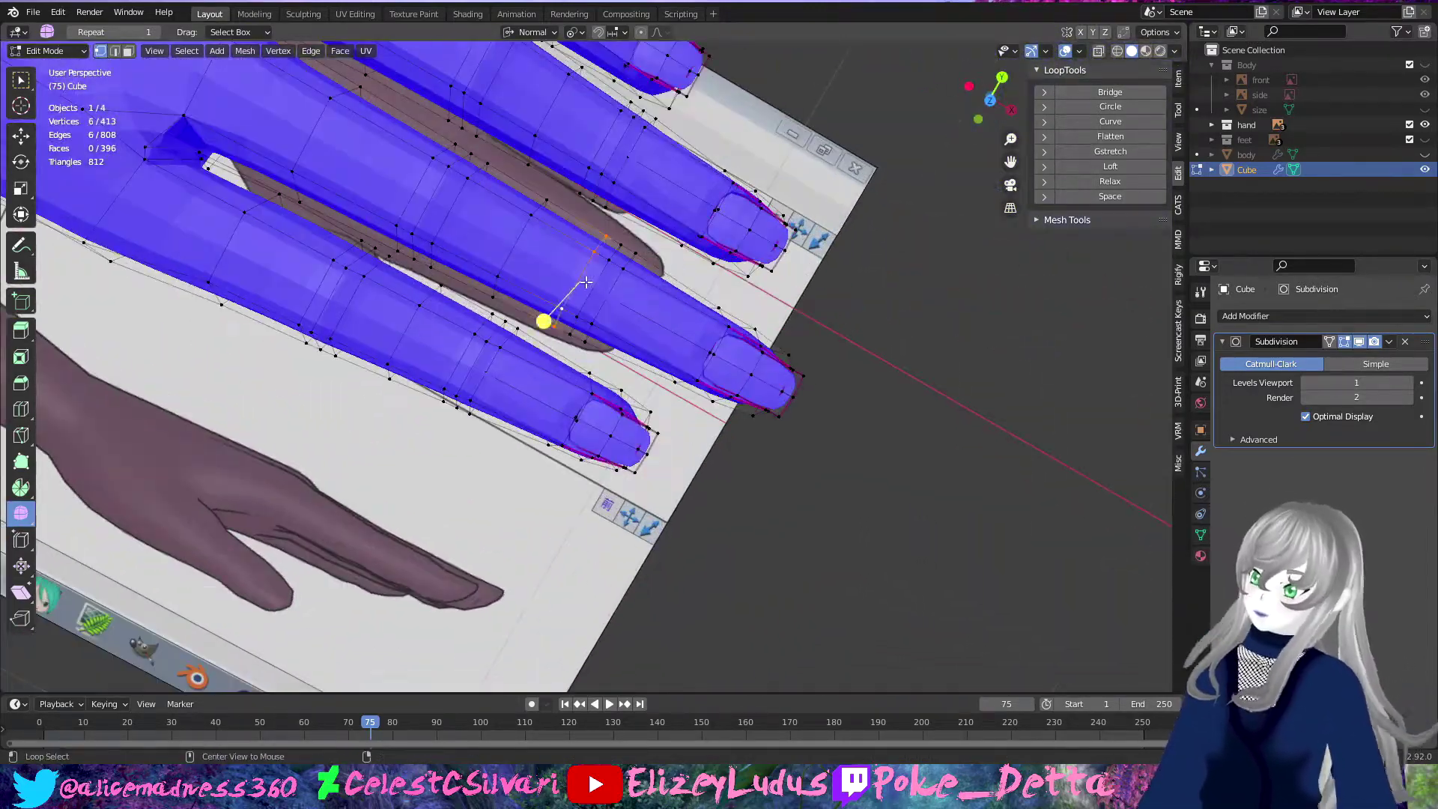
pyautogui.press('KP_7')
# Step: Duplicate the finger section in see-through view and move the copy toward the thumb
pyautogui.hotkey('alt', 'z')
pyautogui.scroll(3, 519, 319)
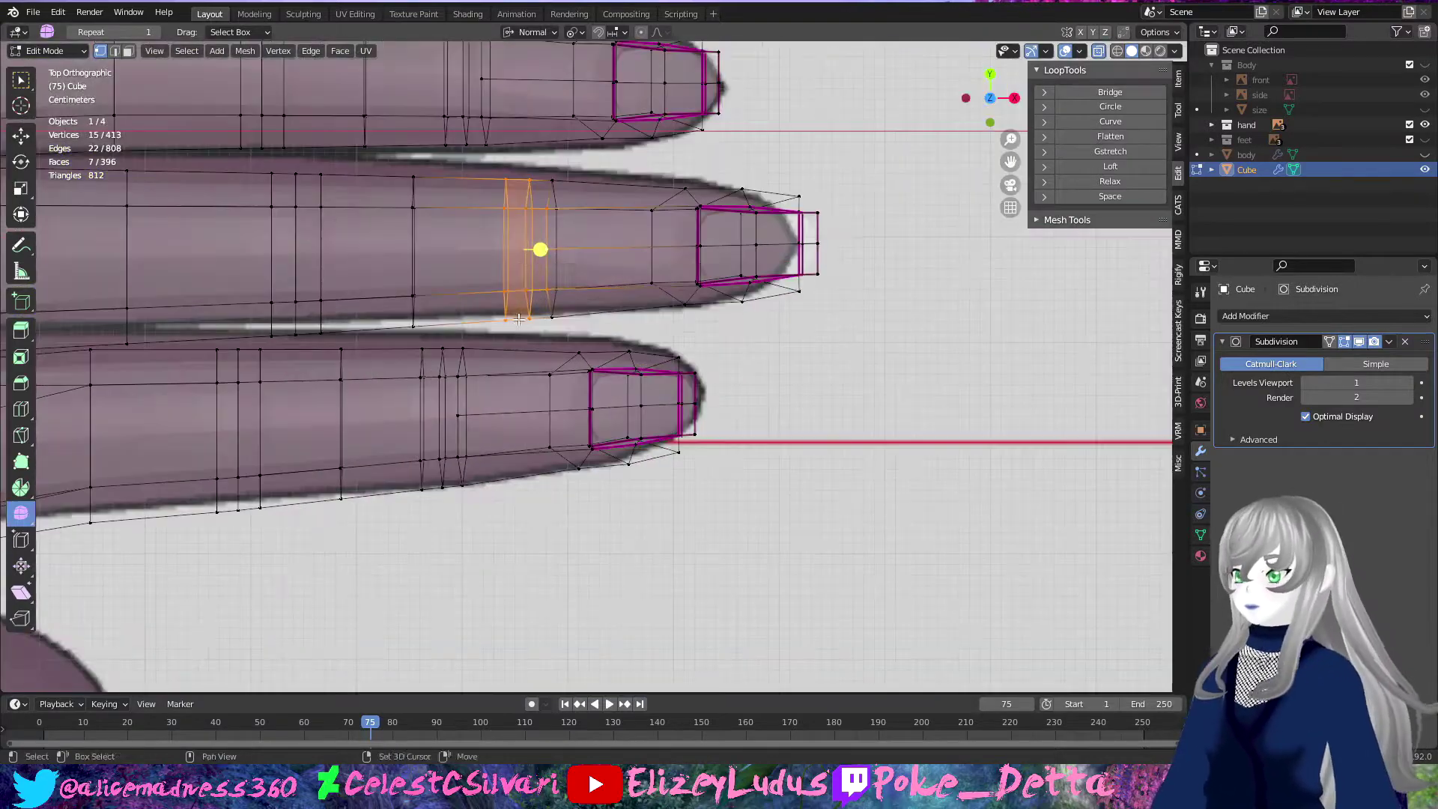
pyautogui.hotkey('shift', 'd')
pyautogui.click(225, 584)
pyautogui.press('KP_1')
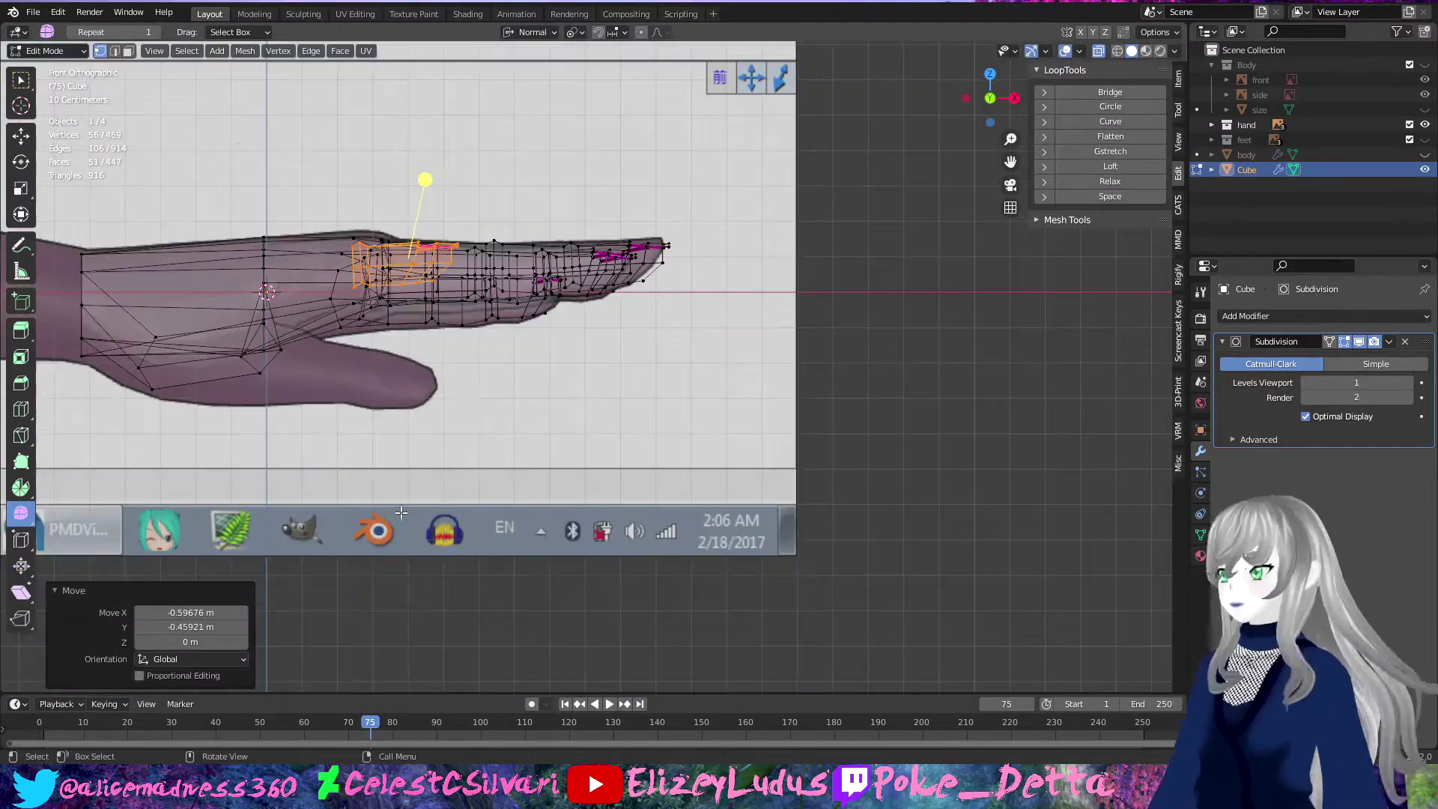
pyautogui.press('g')
pyautogui.click(373, 578)
# Step: Rotate the copy onto the reference thumb and enlarge it 1.29
pyautogui.press('KP_3')
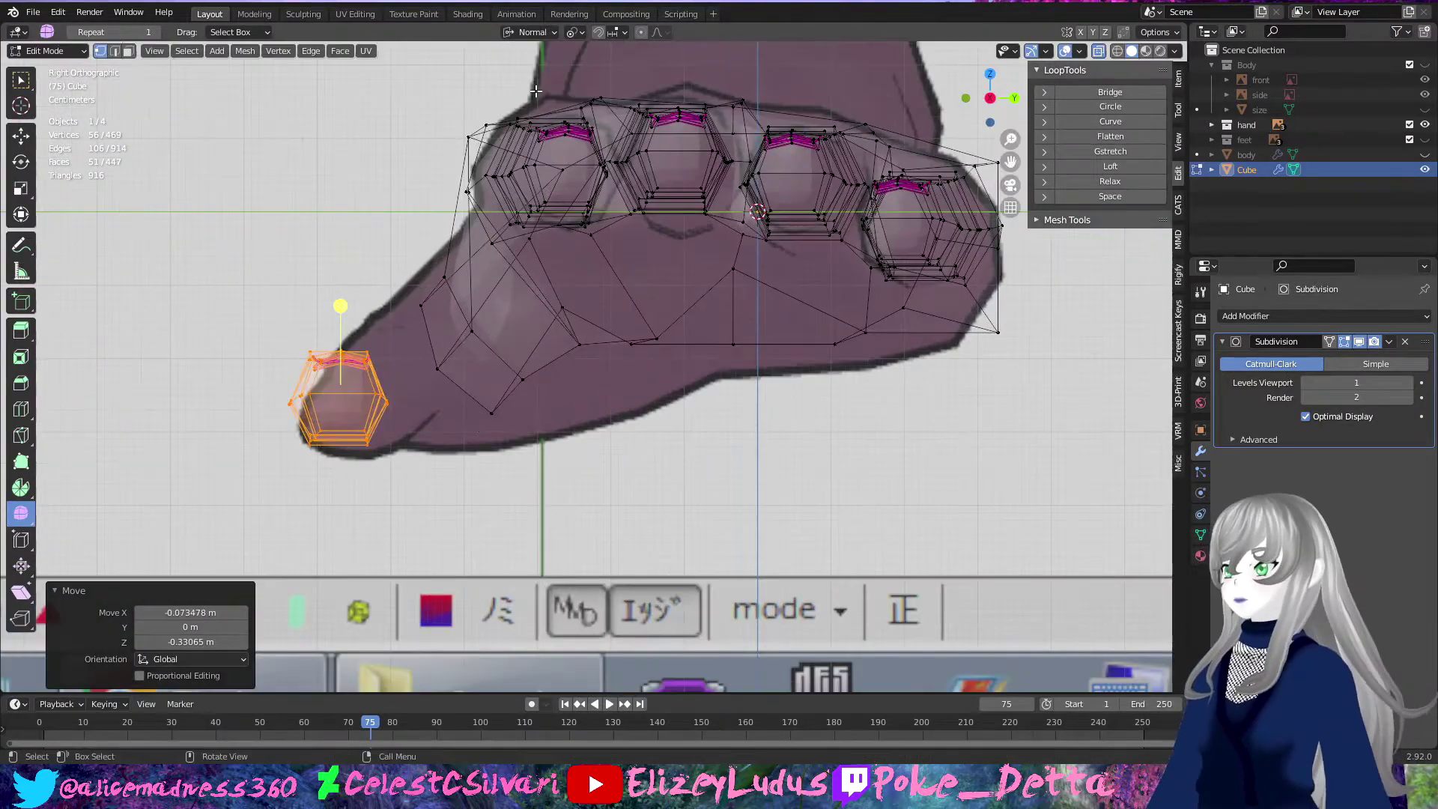
pyautogui.press('r')
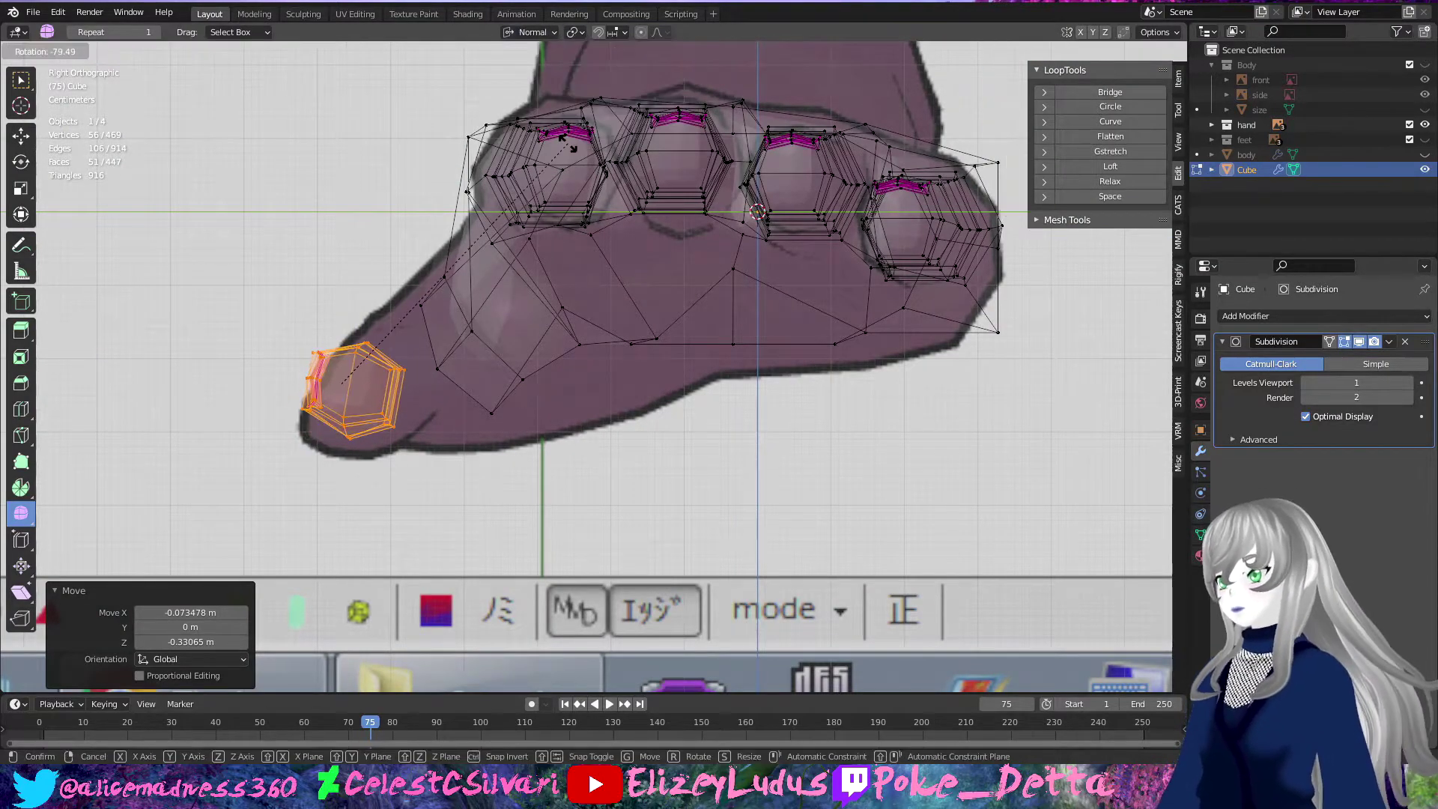
pyautogui.press('Escape')
pyautogui.moveTo(584, 227); pyautogui.dragTo(877, 463, button='middle')
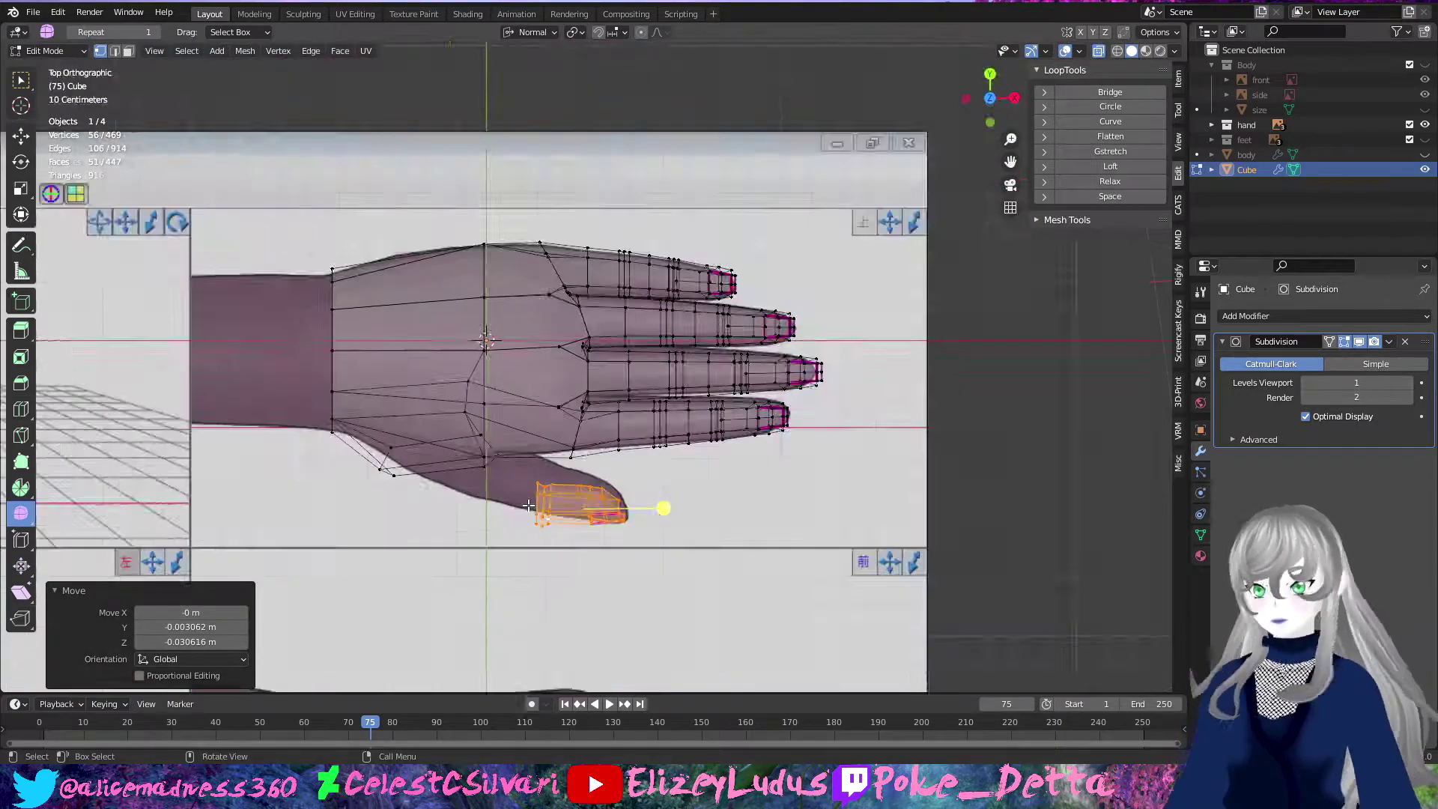
pyautogui.press('KP_7')
pyautogui.hotkey('ctrl', 'z')
pyautogui.press('s')
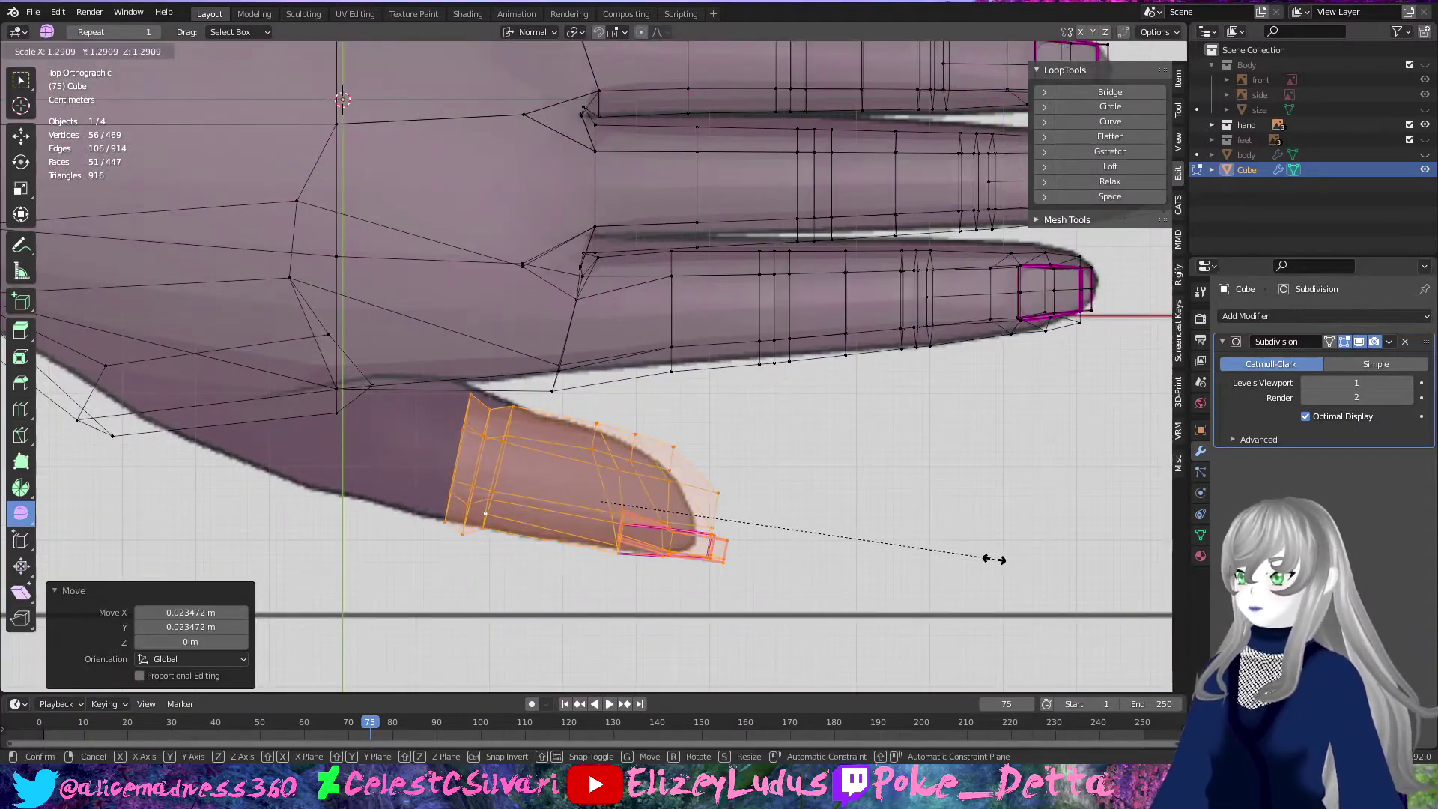
pyautogui.moveTo(497, 397); pyautogui.dragTo(497, 397)
pyautogui.moveTo(497, 397); pyautogui.dragTo(593, 365, button='middle')
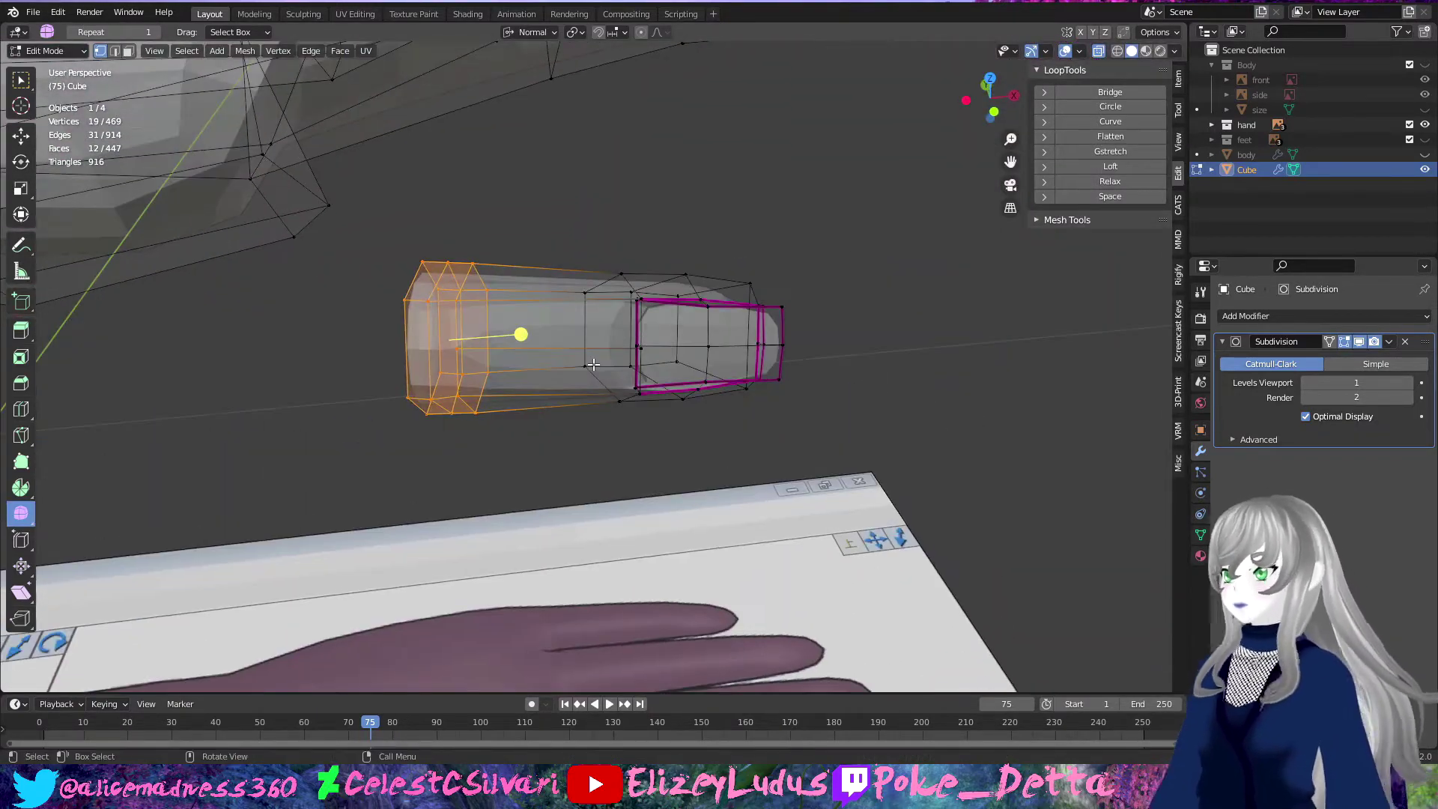
# Step: Shift the thumb base along the X axis toward the palm
pyautogui.press('Escape')
pyautogui.moveTo(588, 424); pyautogui.dragTo(551, 497, button='middle')
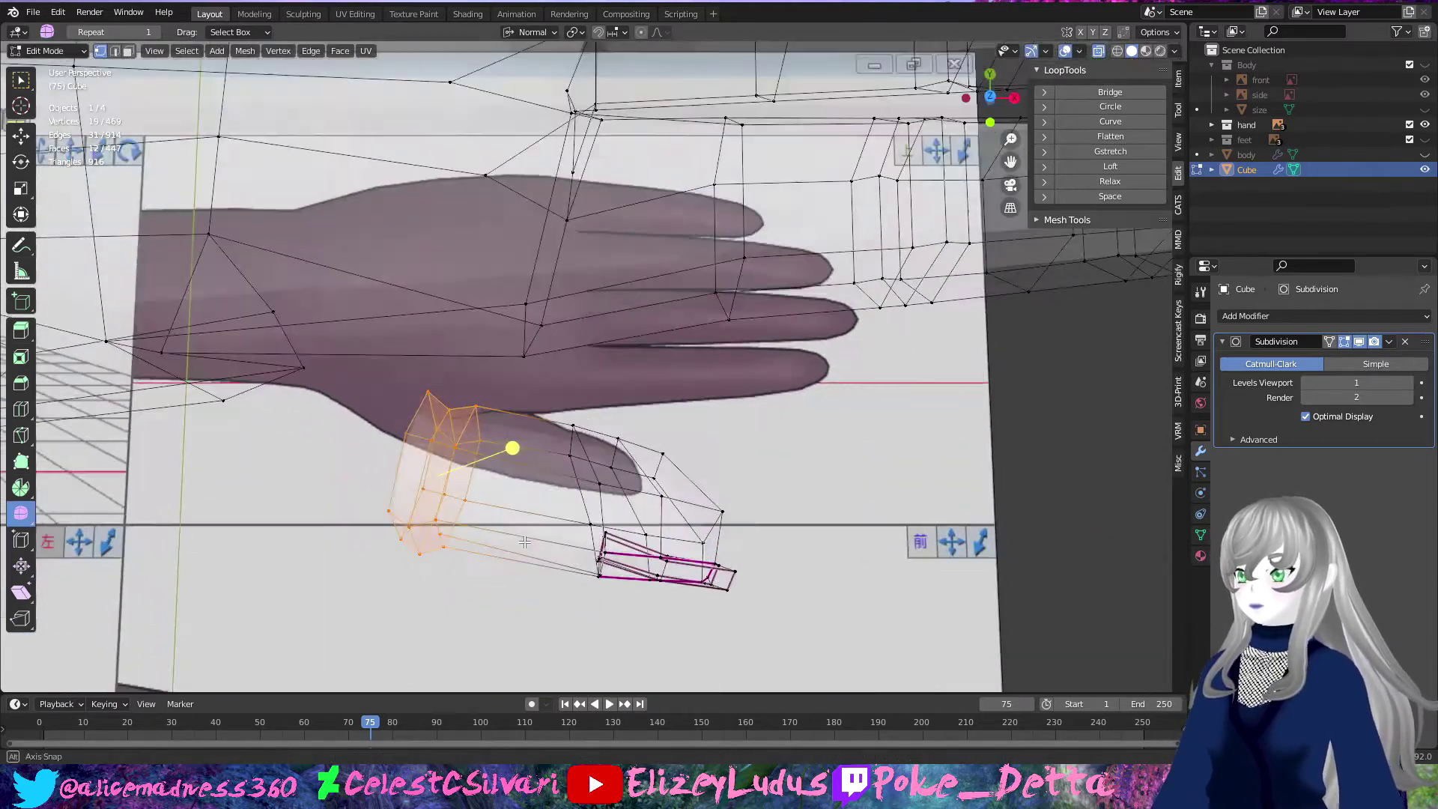
pyautogui.press('g')
pyautogui.click(555, 419)
pyautogui.click(508, 32)
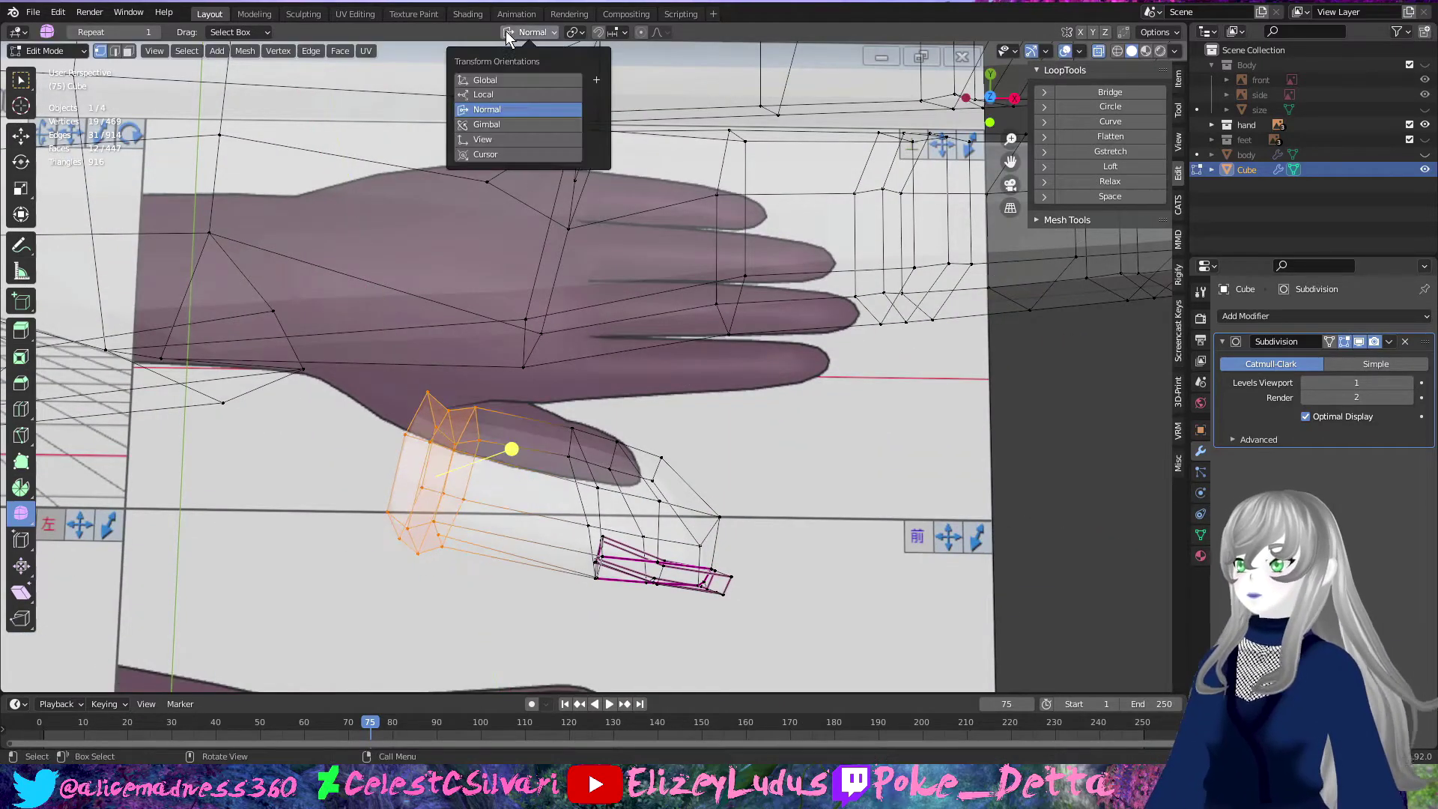
pyautogui.press('g')
pyautogui.press('x')
pyautogui.click(607, 399)
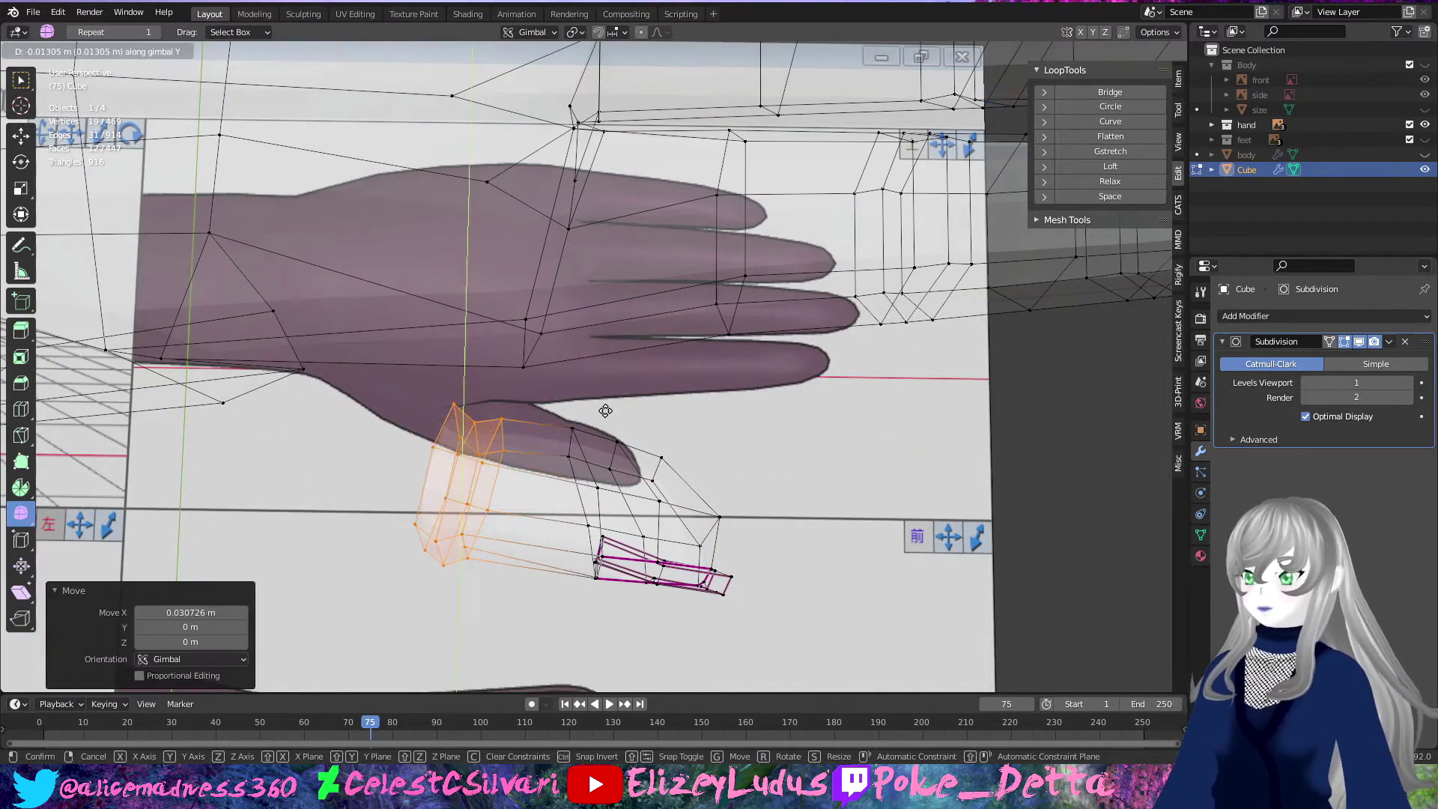
pyautogui.click(605, 410)
pyautogui.moveTo(605, 411); pyautogui.dragTo(526, 397, button='middle')
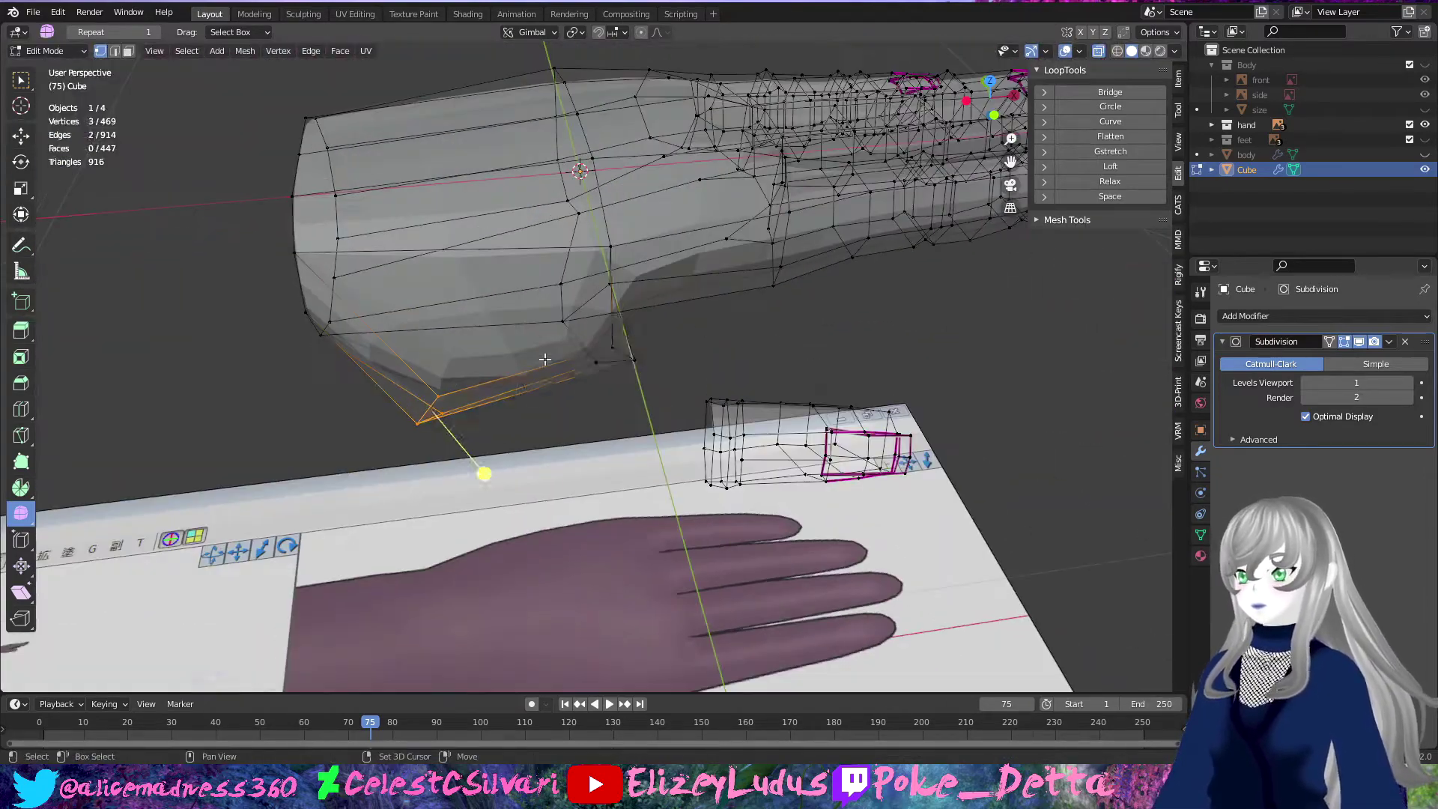
# Step: Fill two bridging faces across the gap between thumb and palm
pyautogui.click(417, 388)
pyautogui.moveTo(417, 388); pyautogui.dragTo(650, 475, button='middle')
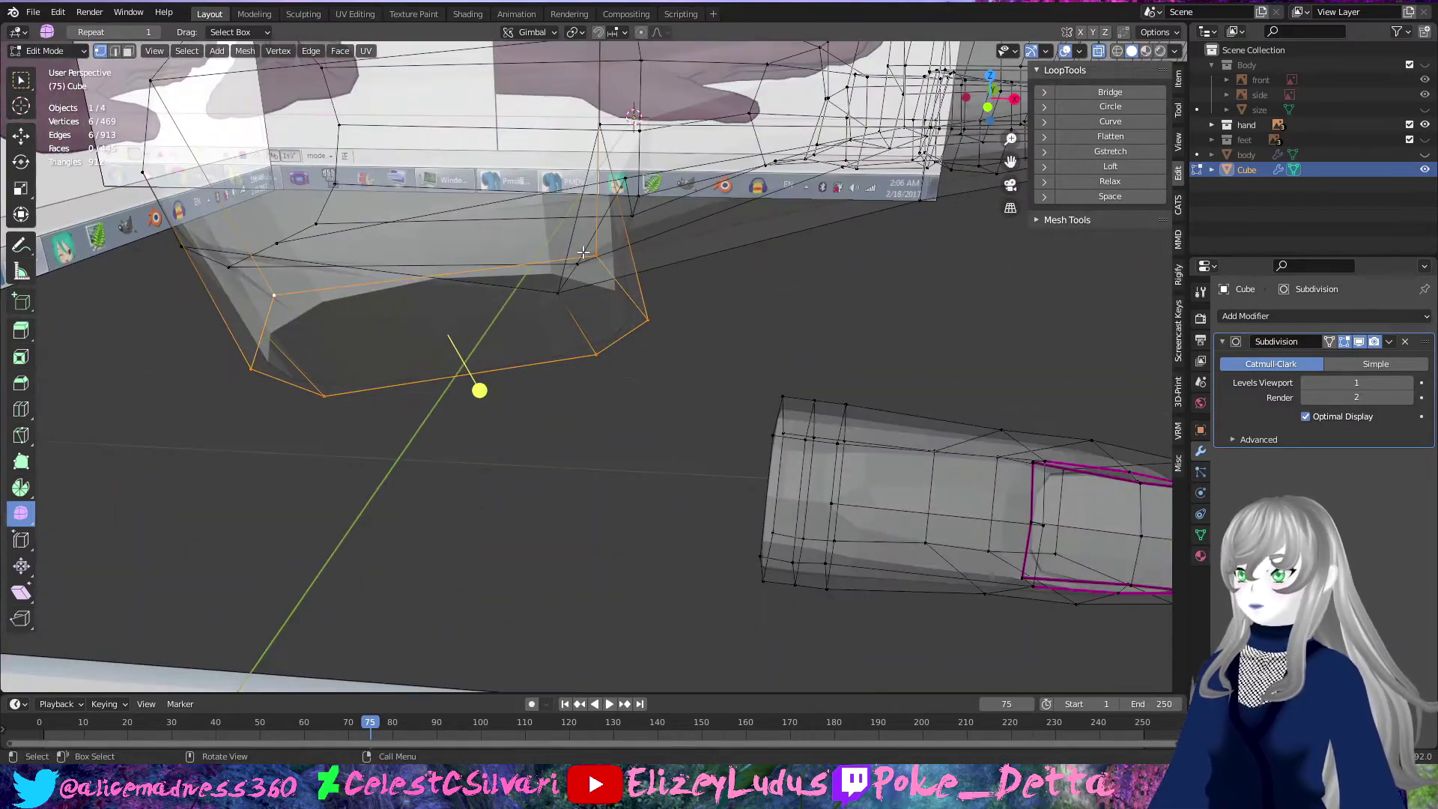
pyautogui.press('f')
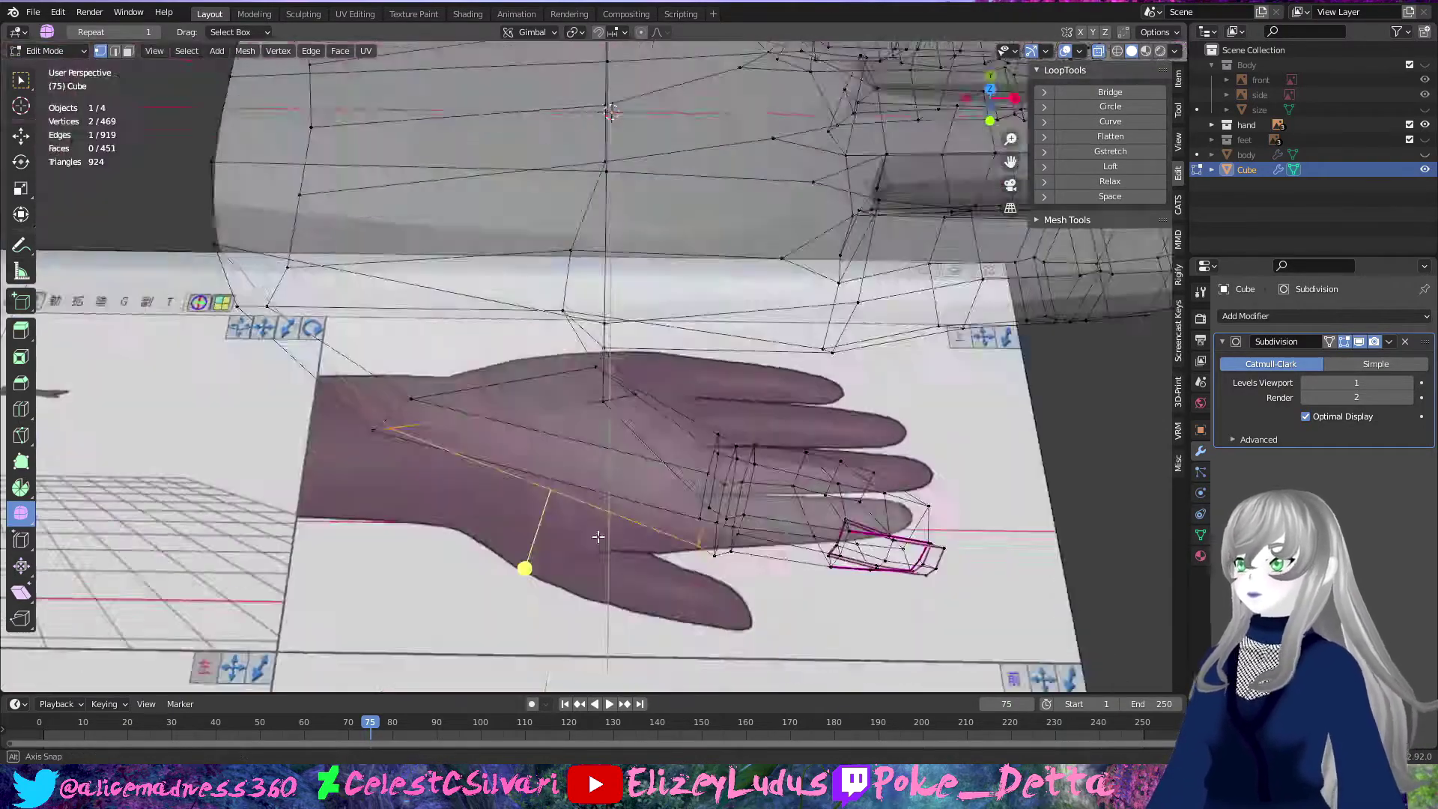
pyautogui.moveTo(547, 263)
pyautogui.mouseDown(button='middle')
pyautogui.moveTo(701, 415)
pyautogui.moveTo(459, 418)
pyautogui.moveTo(609, 444)
pyautogui.mouseUp(button='middle')
pyautogui.press('f')
pyautogui.press('g')
pyautogui.click(701, 414)
pyautogui.click(459, 418)
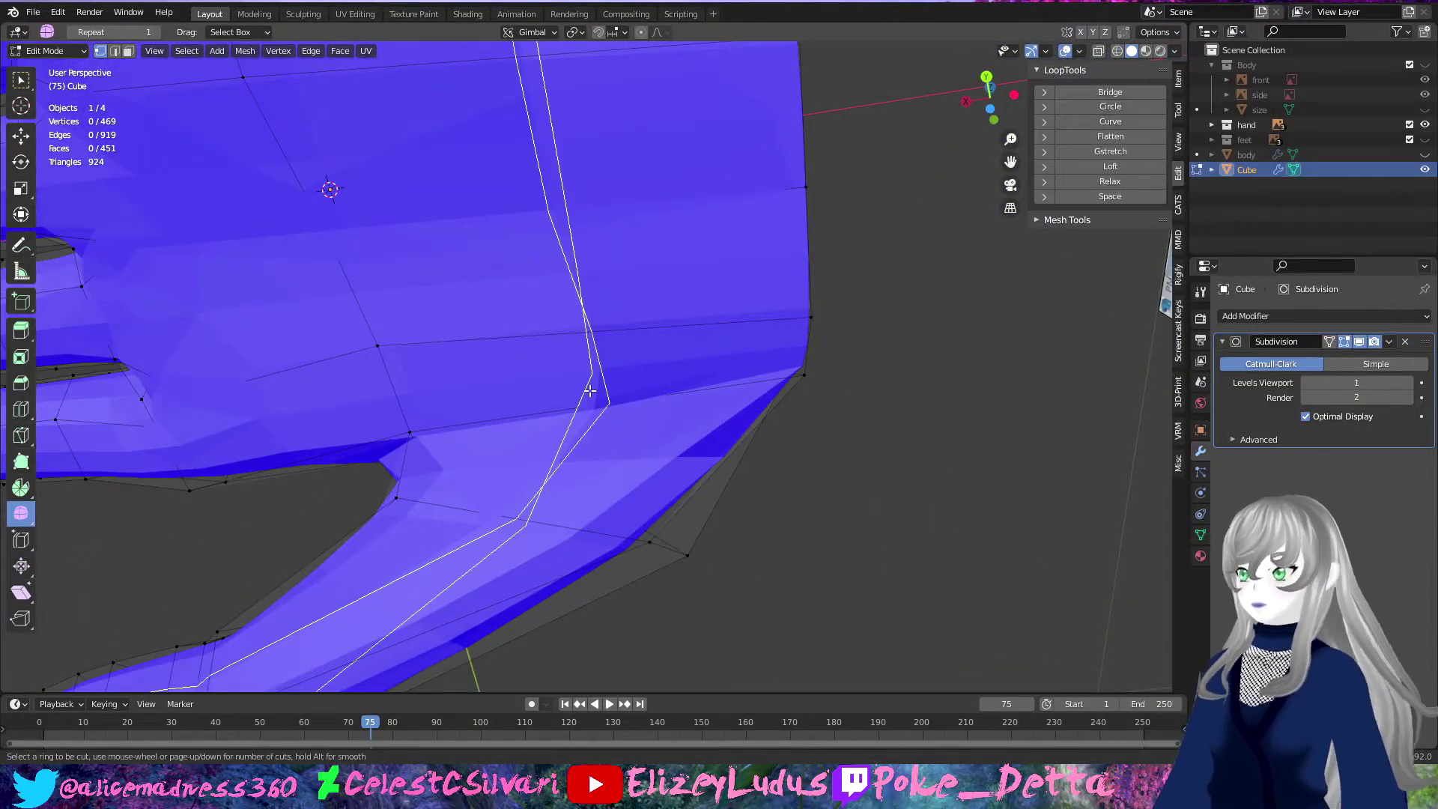
# Step: Add an edge loop around the thumb base and position it
pyautogui.click(590, 390)
pyautogui.moveTo(590, 391)
pyautogui.mouseDown(button='middle')
pyautogui.moveTo(615, 400)
pyautogui.moveTo(568, 404)
pyautogui.mouseUp(button='middle')
pyautogui.press('g')
pyautogui.click(406, 362)
pyautogui.moveTo(406, 362)
pyautogui.mouseDown(button='middle')
pyautogui.moveTo(532, 363)
pyautogui.moveTo(432, 630)
pyautogui.mouseUp(button='middle')
# Step: Try connecting two joint vertices in see-through view, then undo it
pyautogui.hotkey('alt', 'z')
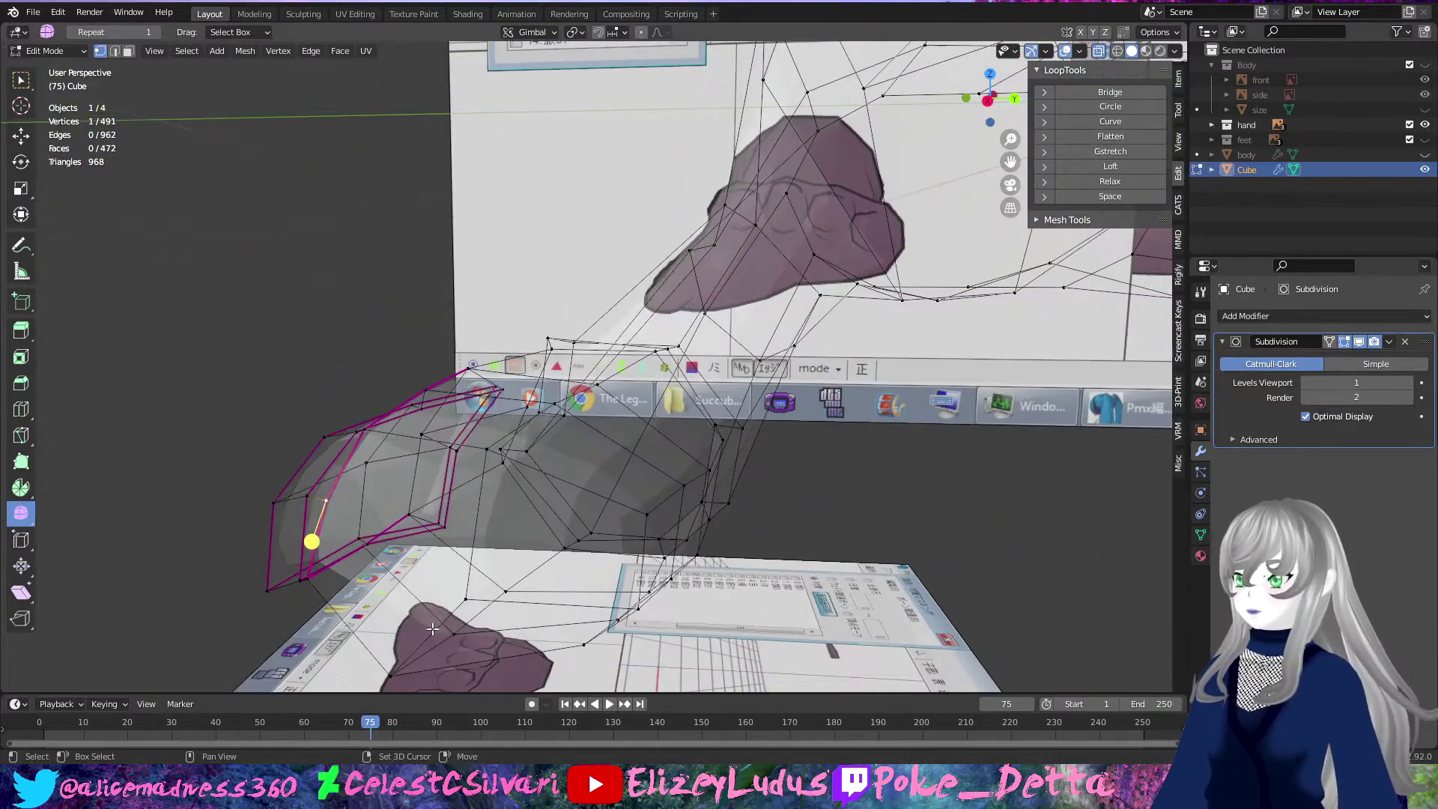
pyautogui.scroll(5, 775, 130)
pyautogui.moveTo(774, 130)
pyautogui.mouseDown(button='middle')
pyautogui.moveTo(839, 217)
pyautogui.moveTo(653, 654)
pyautogui.mouseUp(button='middle')
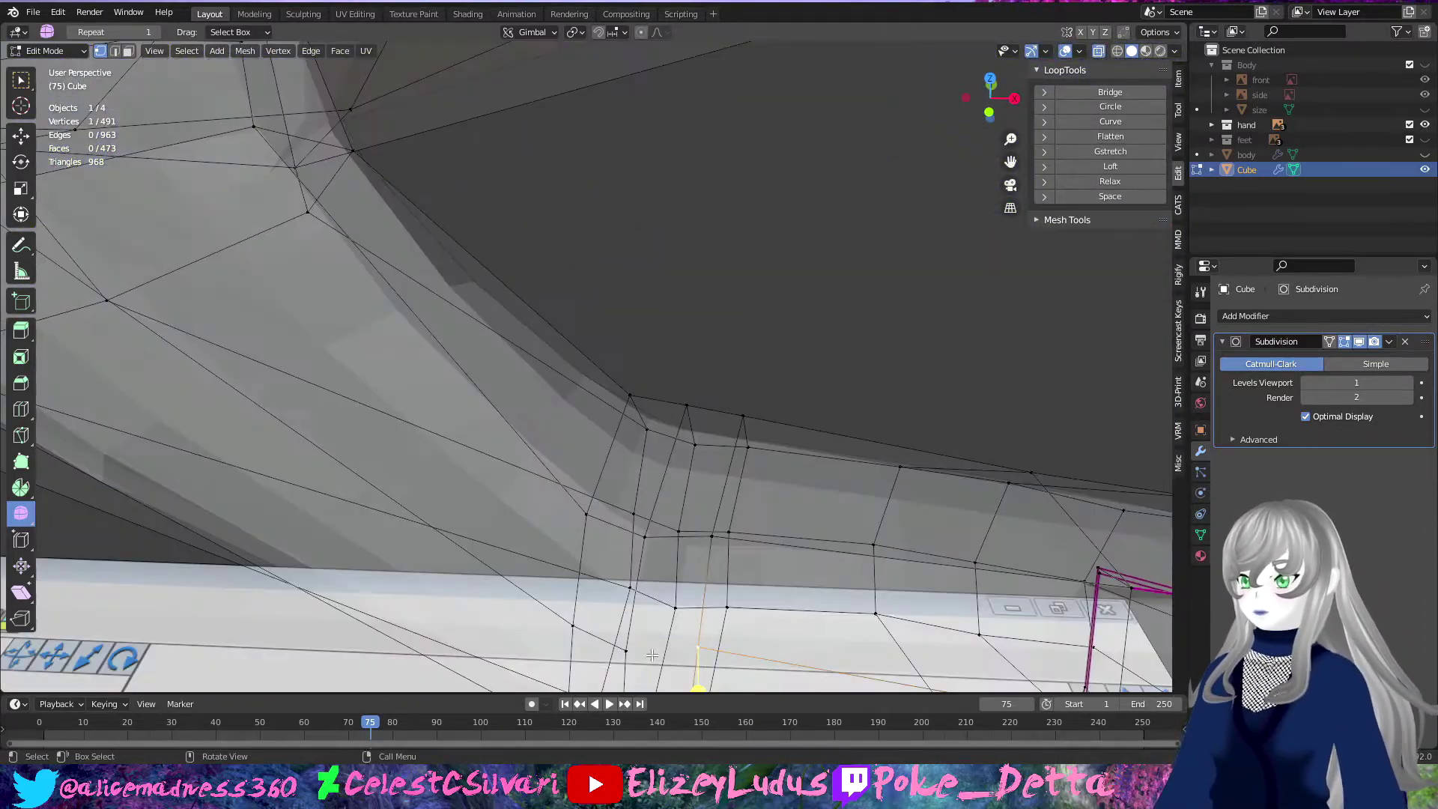
pyautogui.press('j')
pyautogui.moveTo(581, 593); pyautogui.dragTo(563, 339, button='middle')
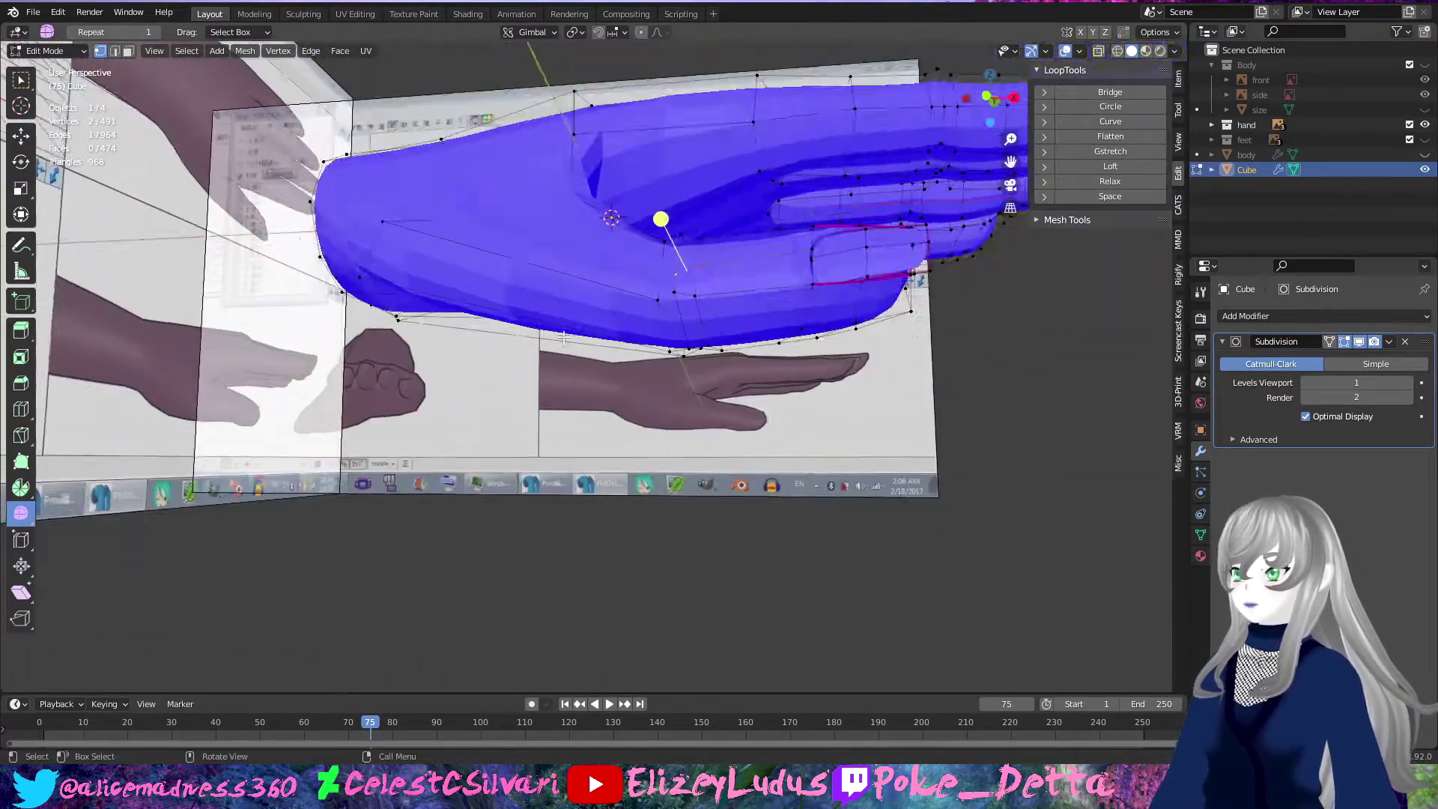
pyautogui.hotkey('ctrl', 'z')
pyautogui.scroll(2, 626, 322)
# Step: Push the shortest vertex path along the joint outward with shrink/fatten
pyautogui.keyDown('ctrl'); pyautogui.click(687, 307); pyautogui.keyUp('ctrl')
pyautogui.scroll(-2, 687, 306)
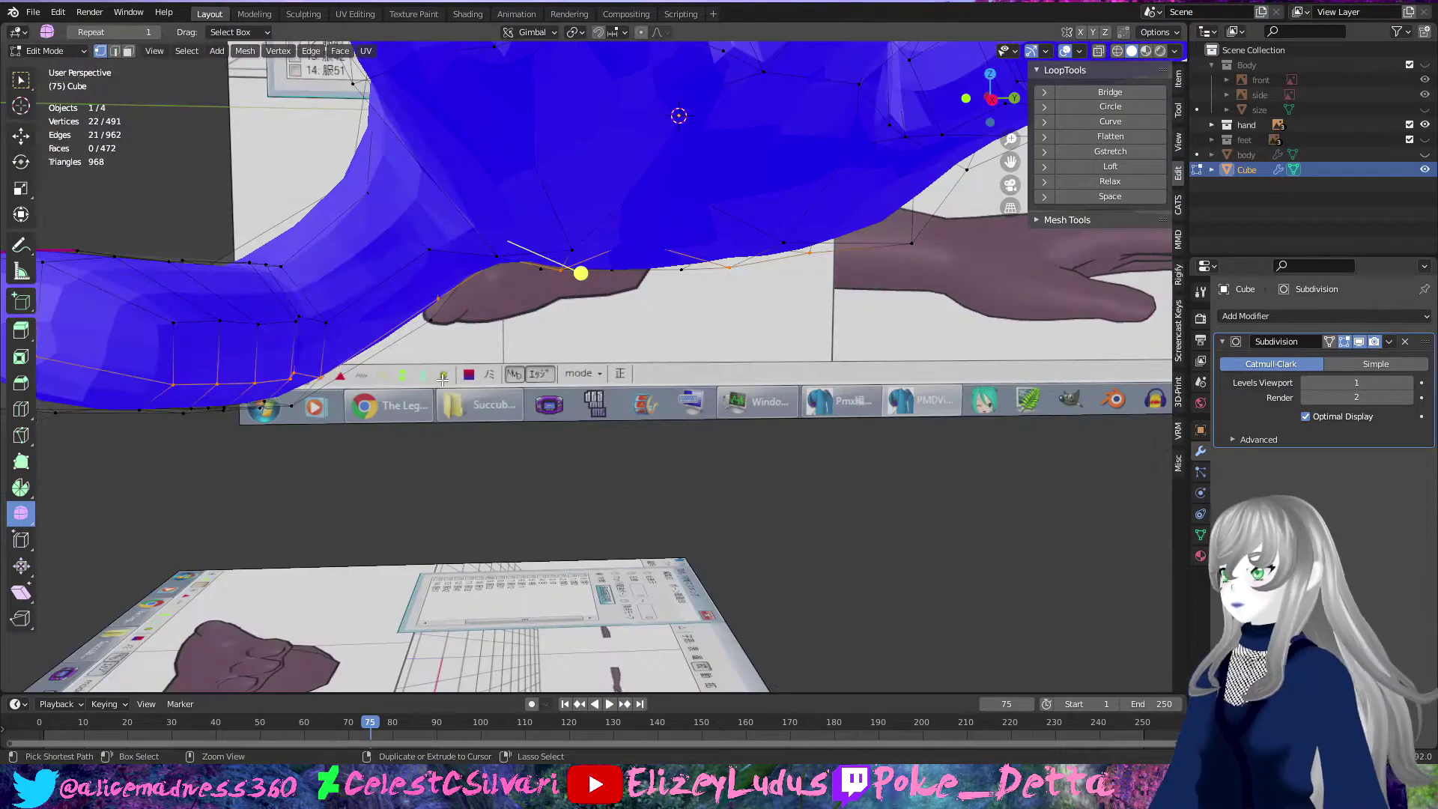
pyautogui.moveTo(687, 306); pyautogui.dragTo(346, 445, button='middle')
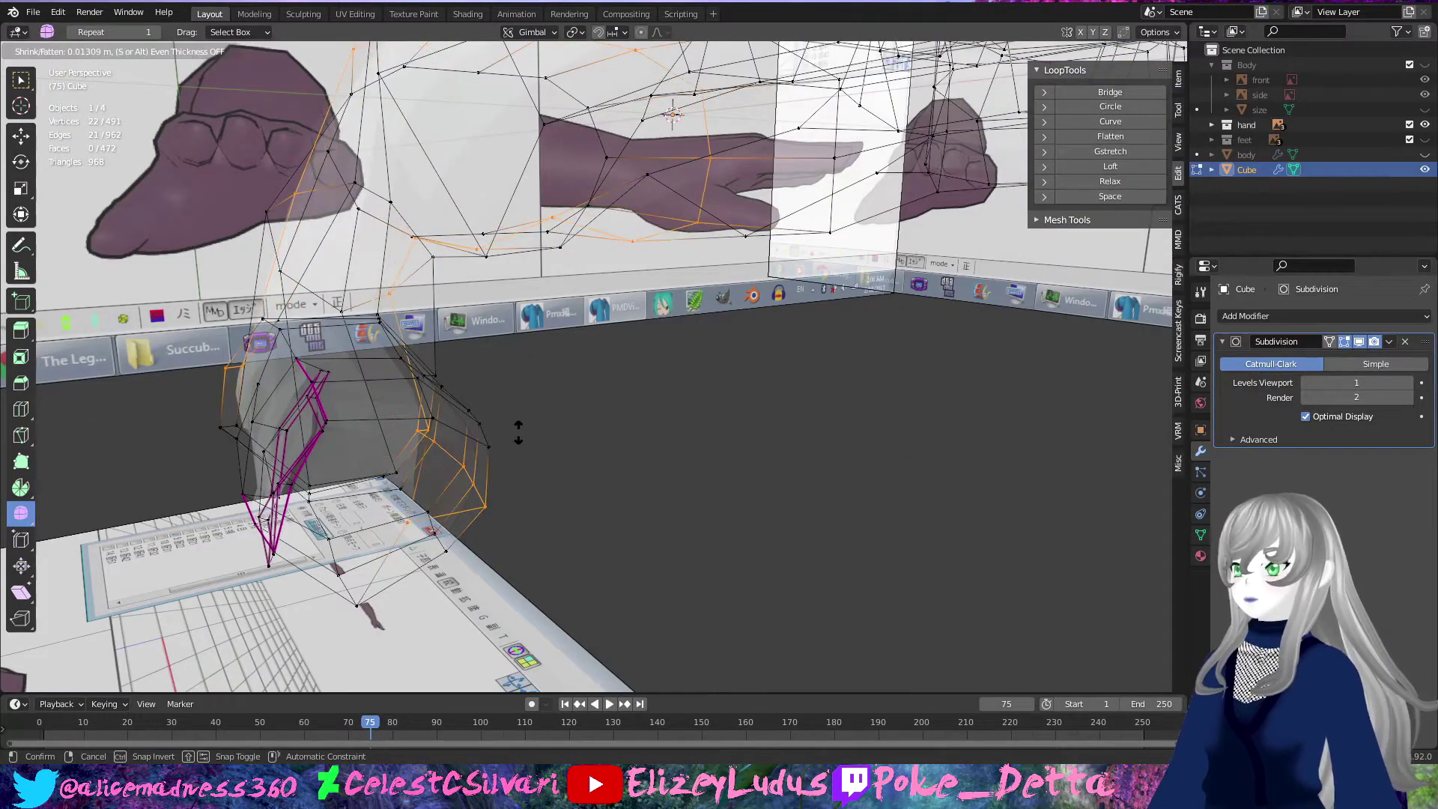
pyautogui.click(517, 435)
pyautogui.moveTo(323, 487); pyautogui.dragTo(225, 472, button='middle')
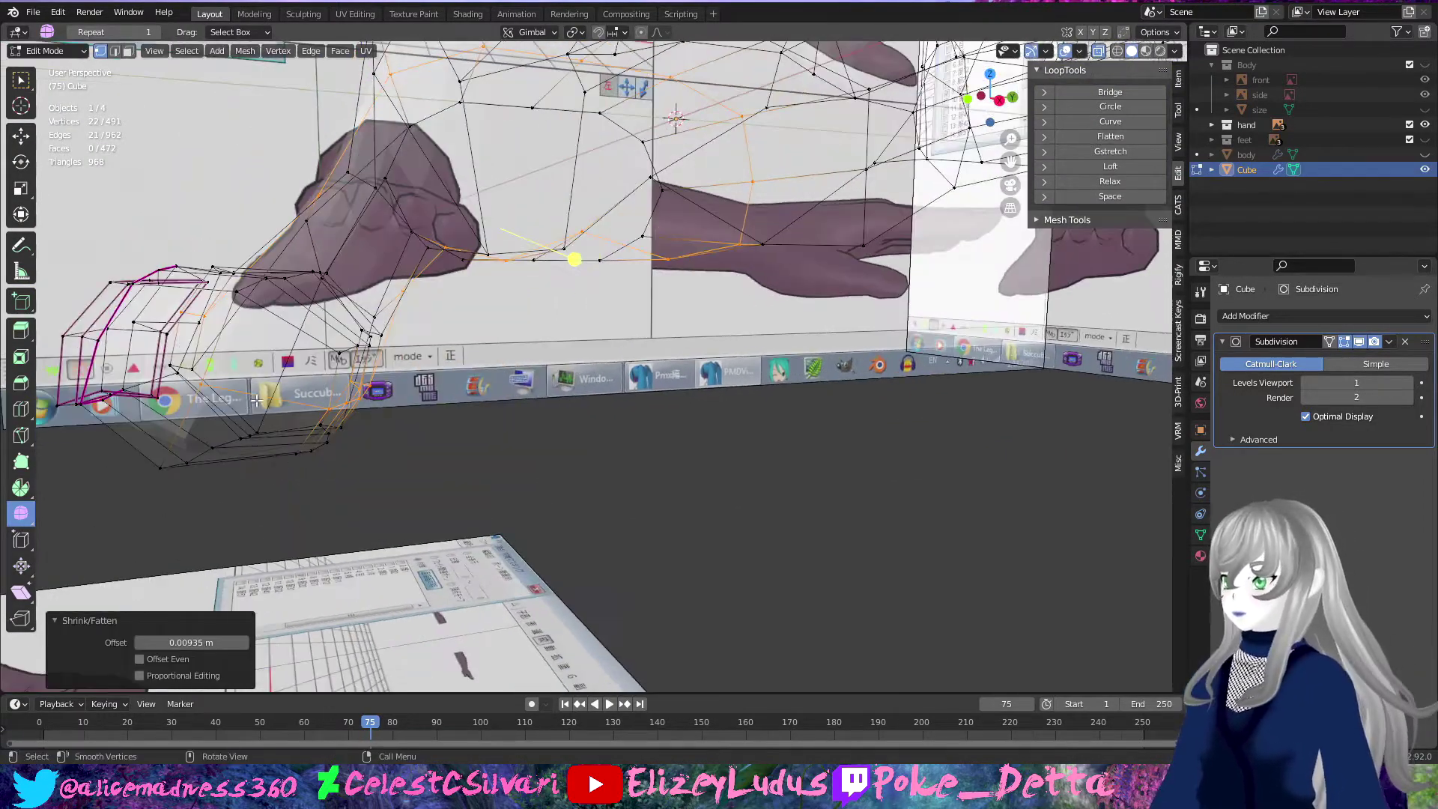
# Step: Join two joint vertices with an edge, then rotate the linked thumb 11.1°
pyautogui.click(173, 466)
pyautogui.press('j')
pyautogui.moveTo(113, 421); pyautogui.dragTo(954, 602, button='middle')
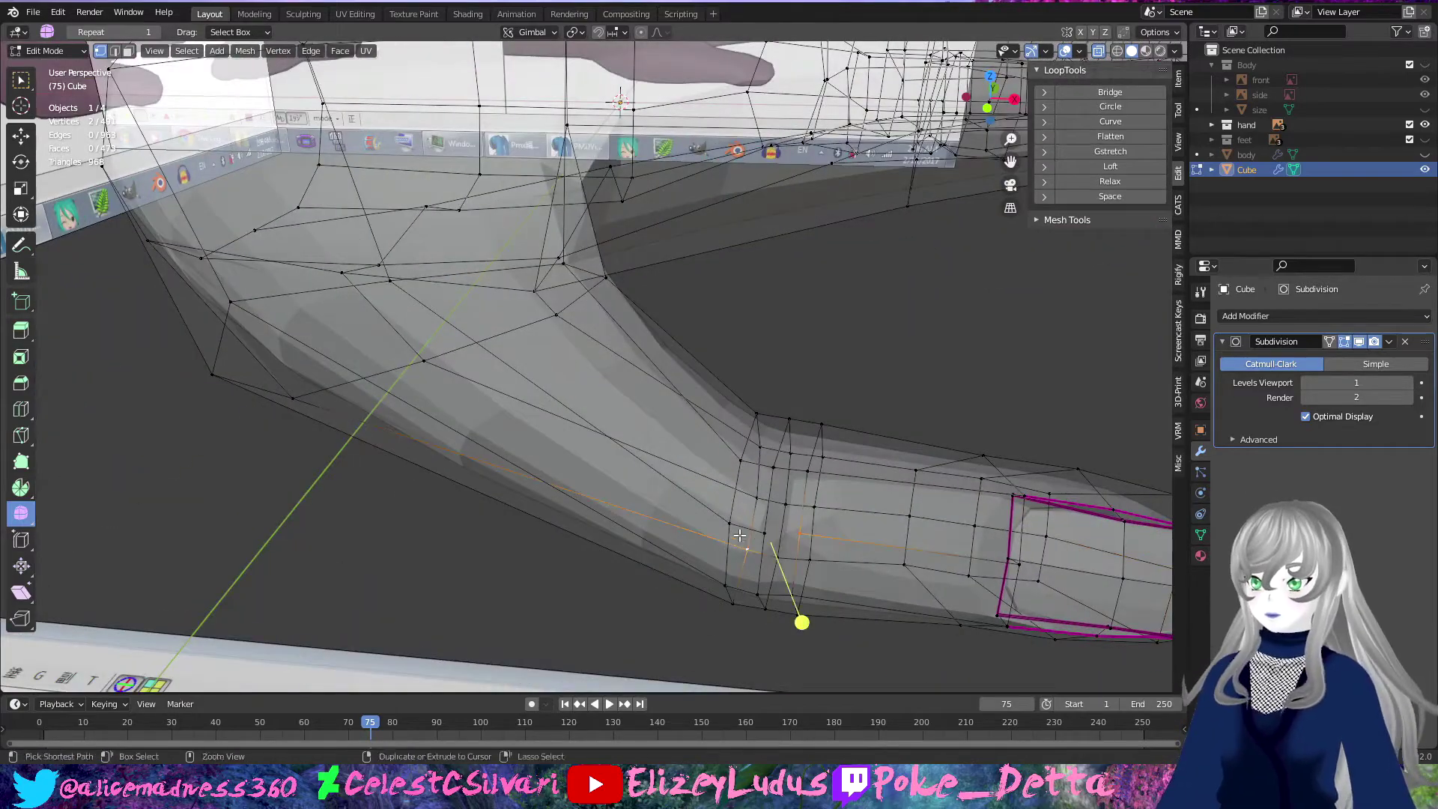
pyautogui.press('KP_1')
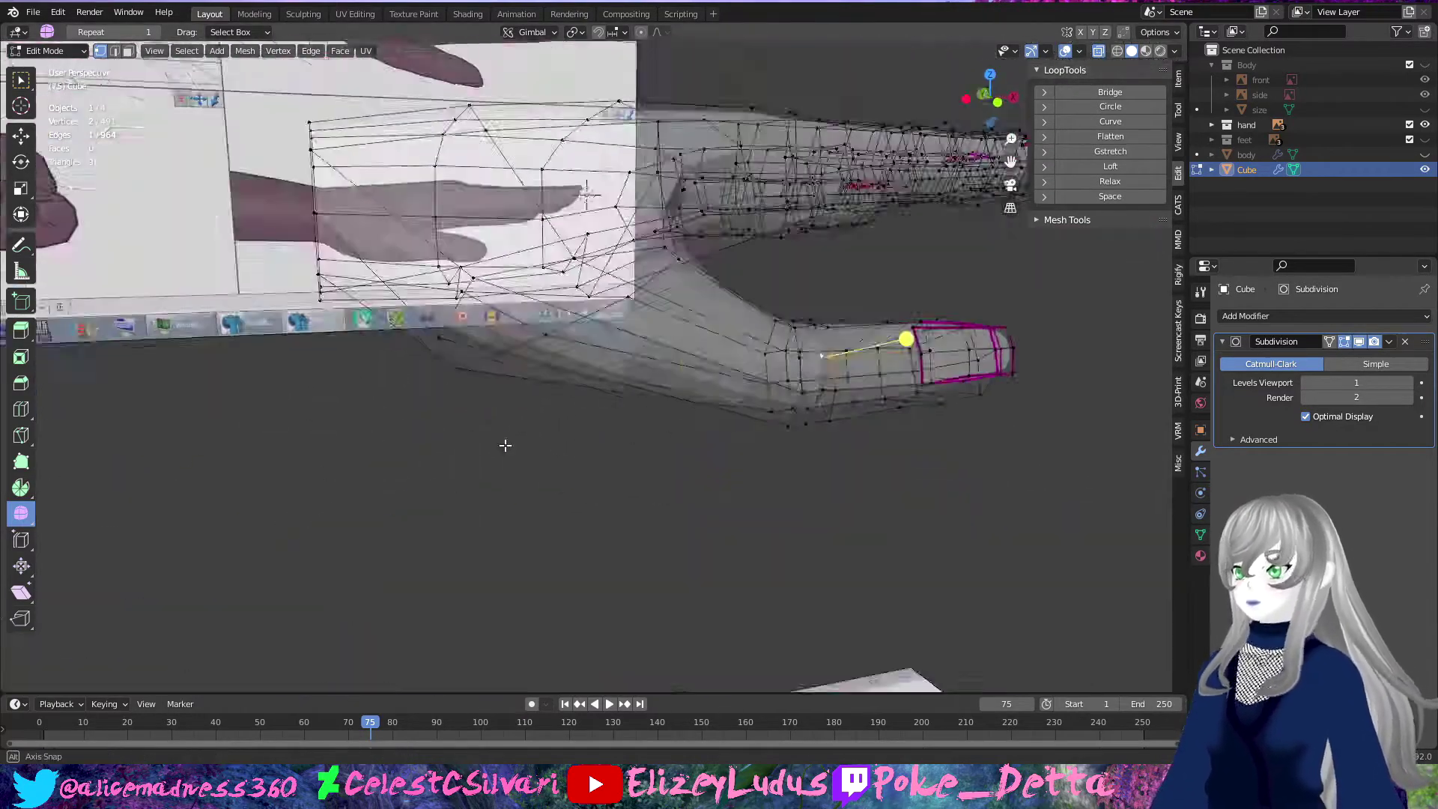
pyautogui.scroll(3, 465, 431)
pyautogui.hotkey('ctrl', 'l')
pyautogui.press('r')
pyautogui.click(914, 500)
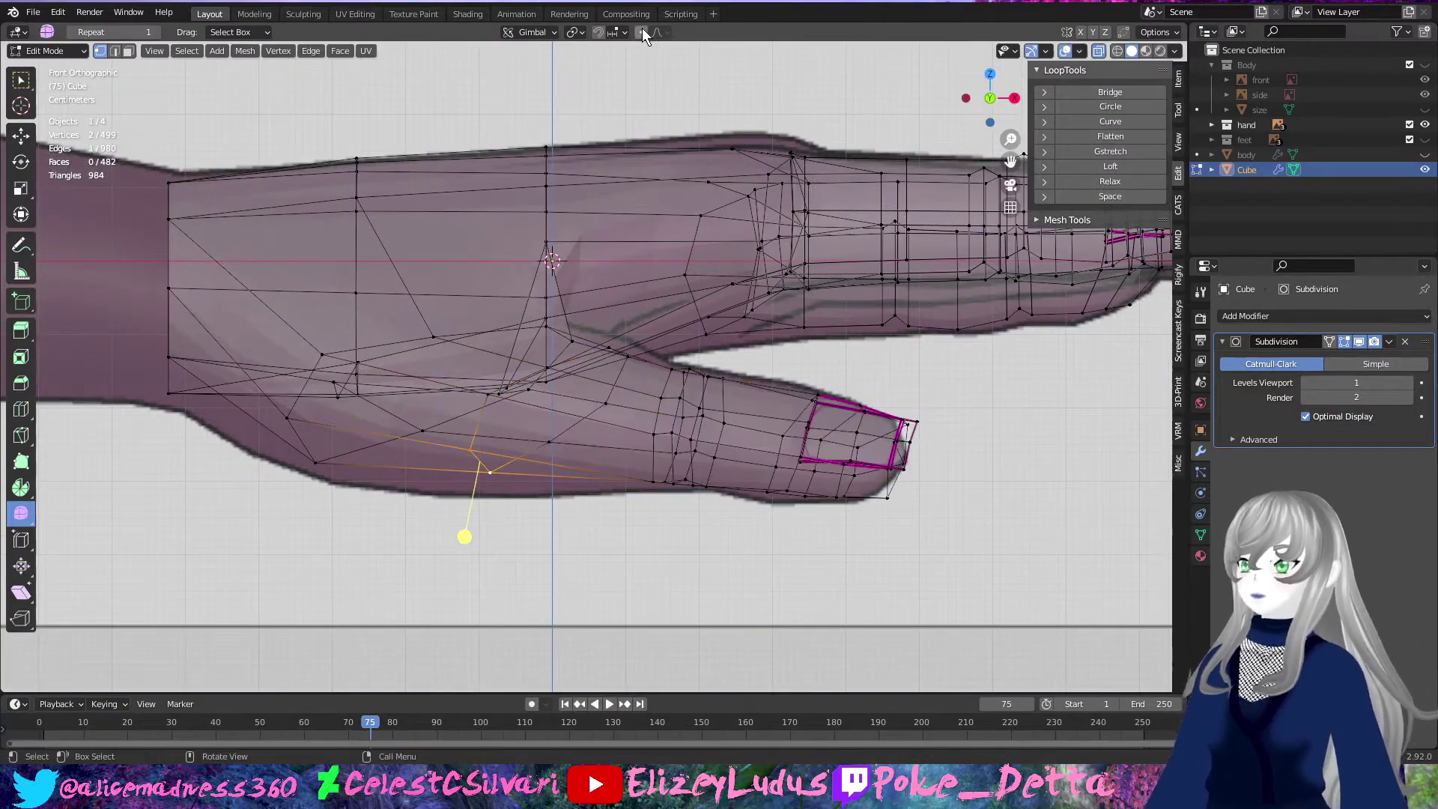
# Step: Enable proportional editing and move the palm edge left with smooth falloff
pyautogui.press('g')
pyautogui.click(299, 459)
pyautogui.press('g')
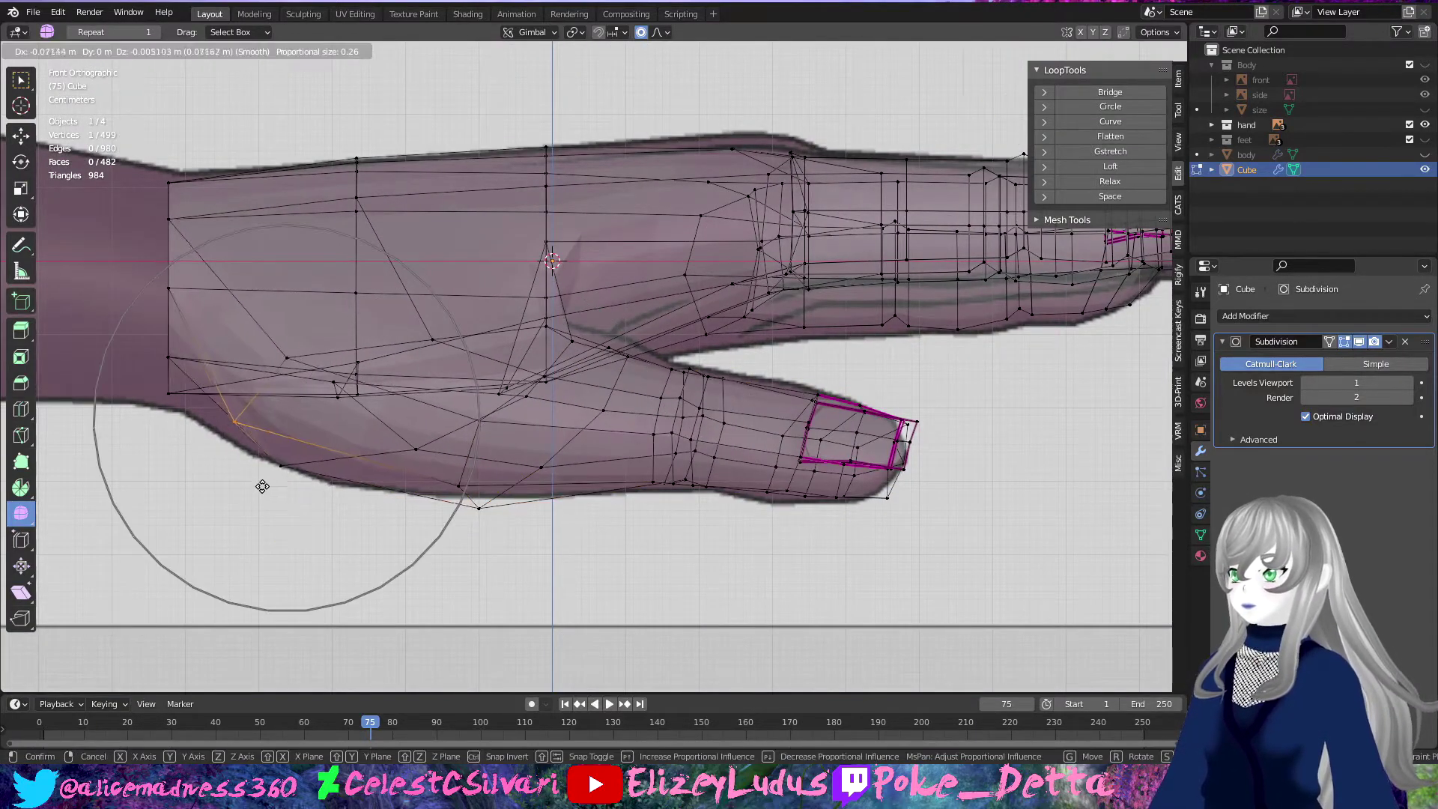
pyautogui.click(257, 480)
pyautogui.press('b')
pyautogui.moveTo(633, 348); pyautogui.dragTo(622, 363)
pyautogui.moveTo(621, 363); pyautogui.dragTo(542, 411, button='middle')
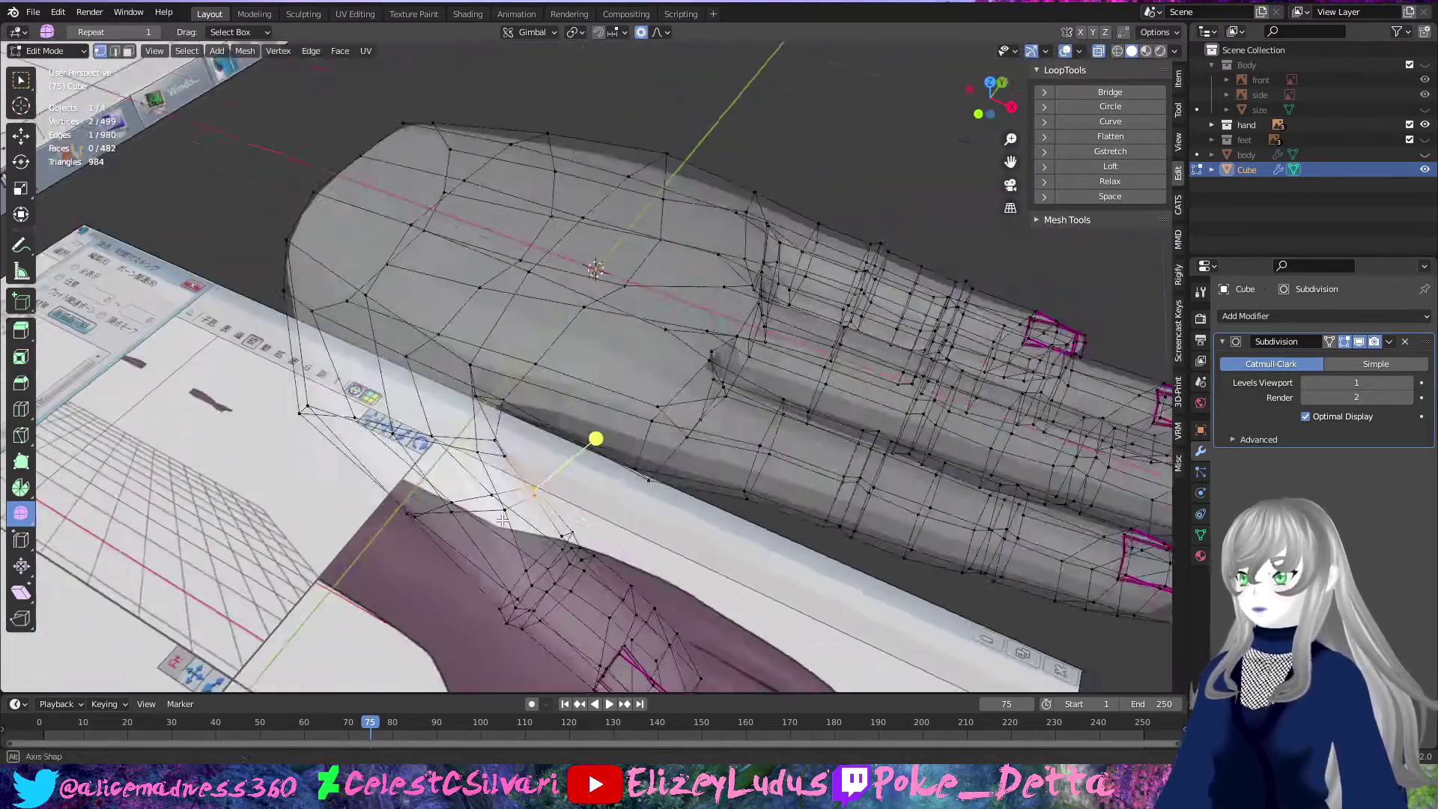
# Step: Move two thumb-base vertices with falloff in top view
pyautogui.click(573, 422)
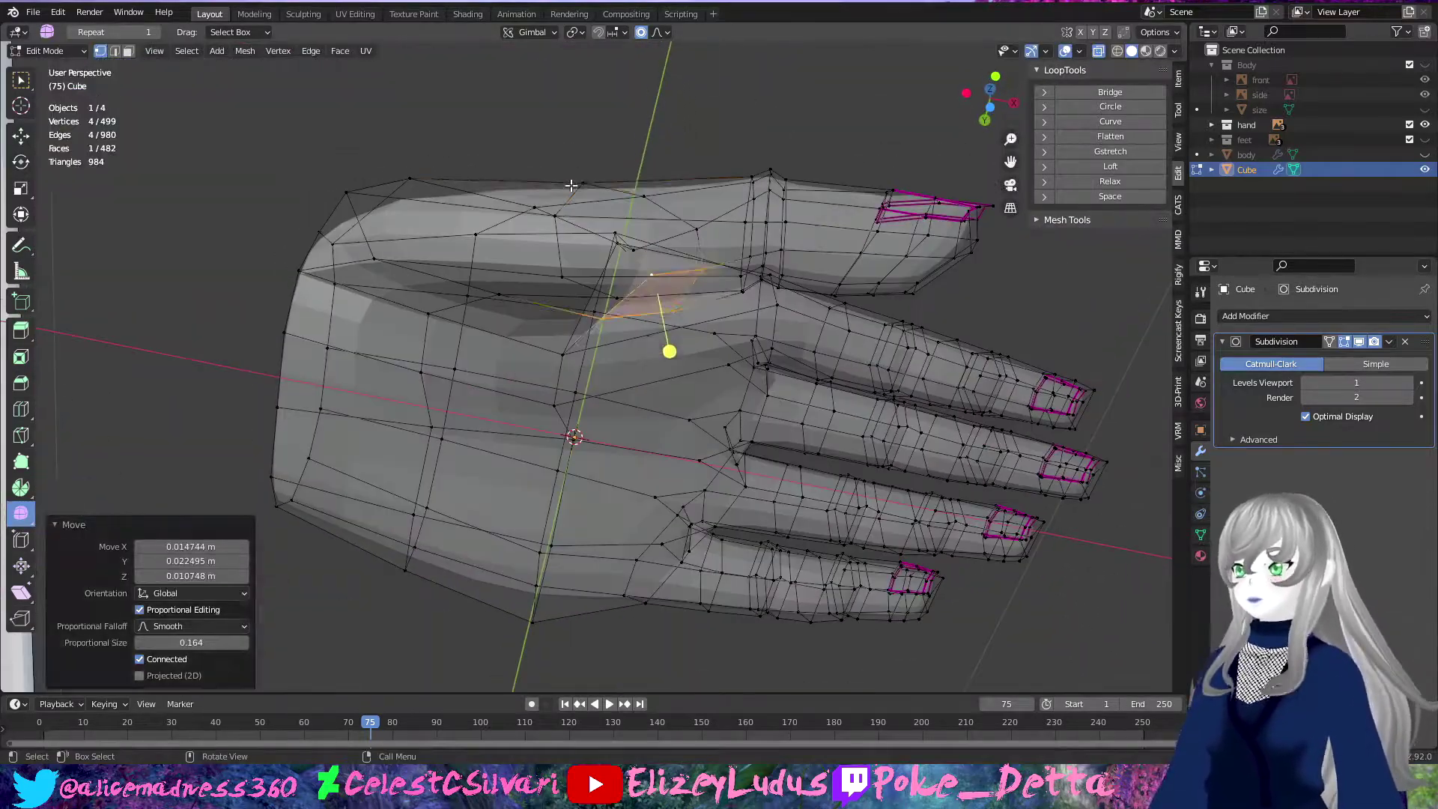
pyautogui.press('KP_7')
pyautogui.keyDown('shift'); pyautogui.click(380, 501); pyautogui.keyUp('shift')
pyautogui.press('g')
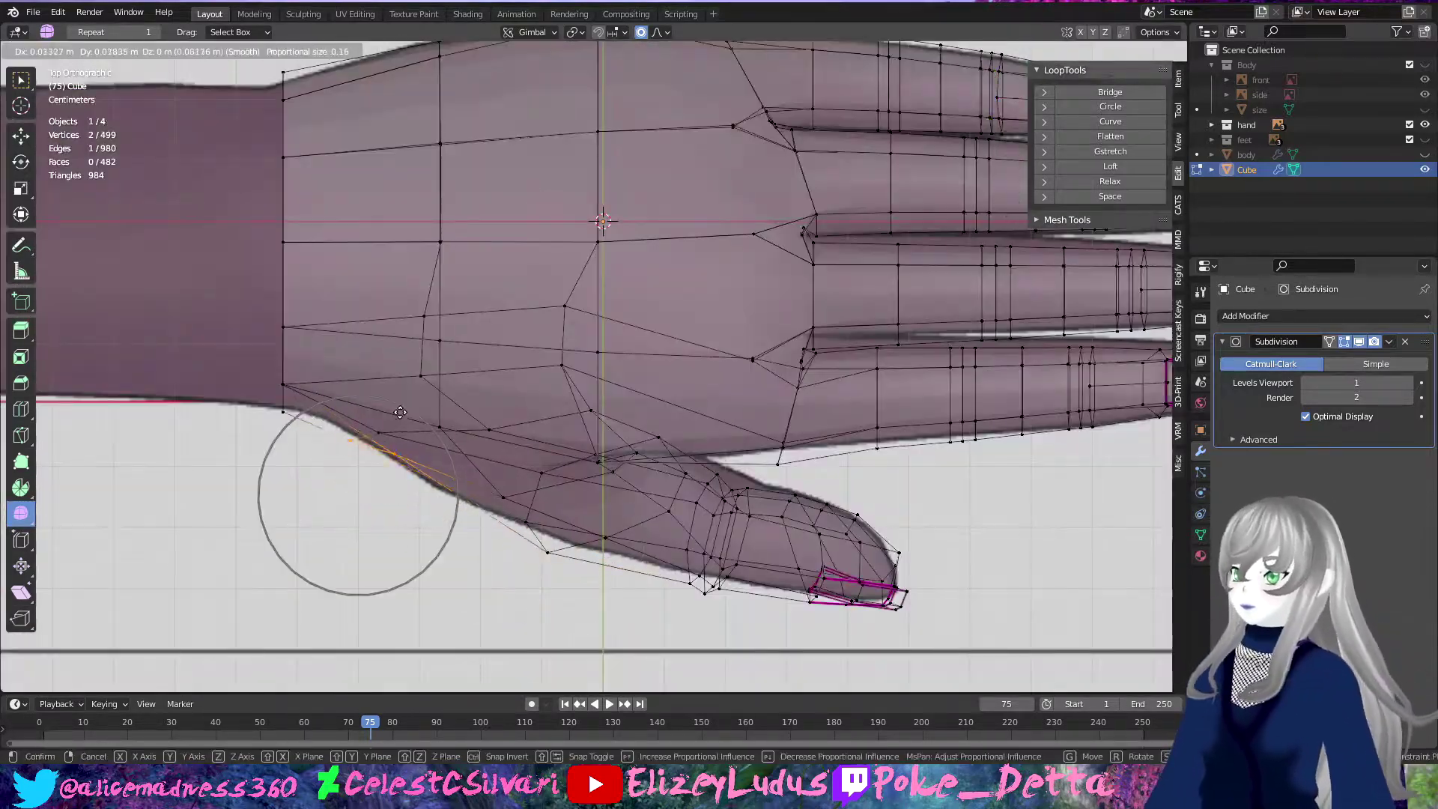
pyautogui.click(346, 514)
pyautogui.press('g')
pyautogui.click(523, 620)
# Step: Turn off see-through and view the smoothed hand in Object Mode
pyautogui.moveTo(524, 619)
pyautogui.mouseDown(button='middle')
pyautogui.moveTo(459, 332)
pyautogui.moveTo(523, 468)
pyautogui.mouseUp(button='middle')
pyautogui.hotkey('alt', 'z')
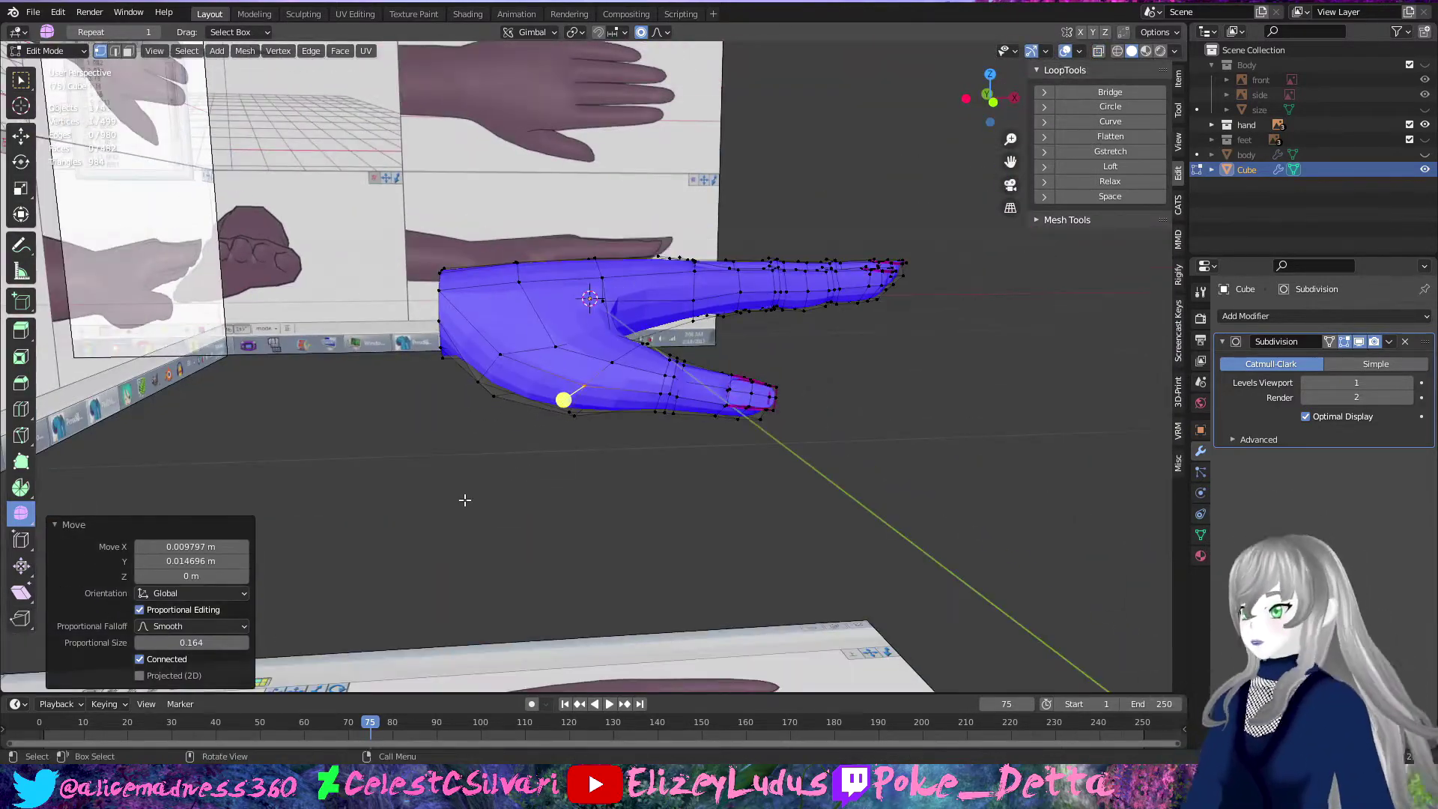
pyautogui.moveTo(563, 180); pyautogui.dragTo(626, 504, button='middle')
pyautogui.press('Tab')
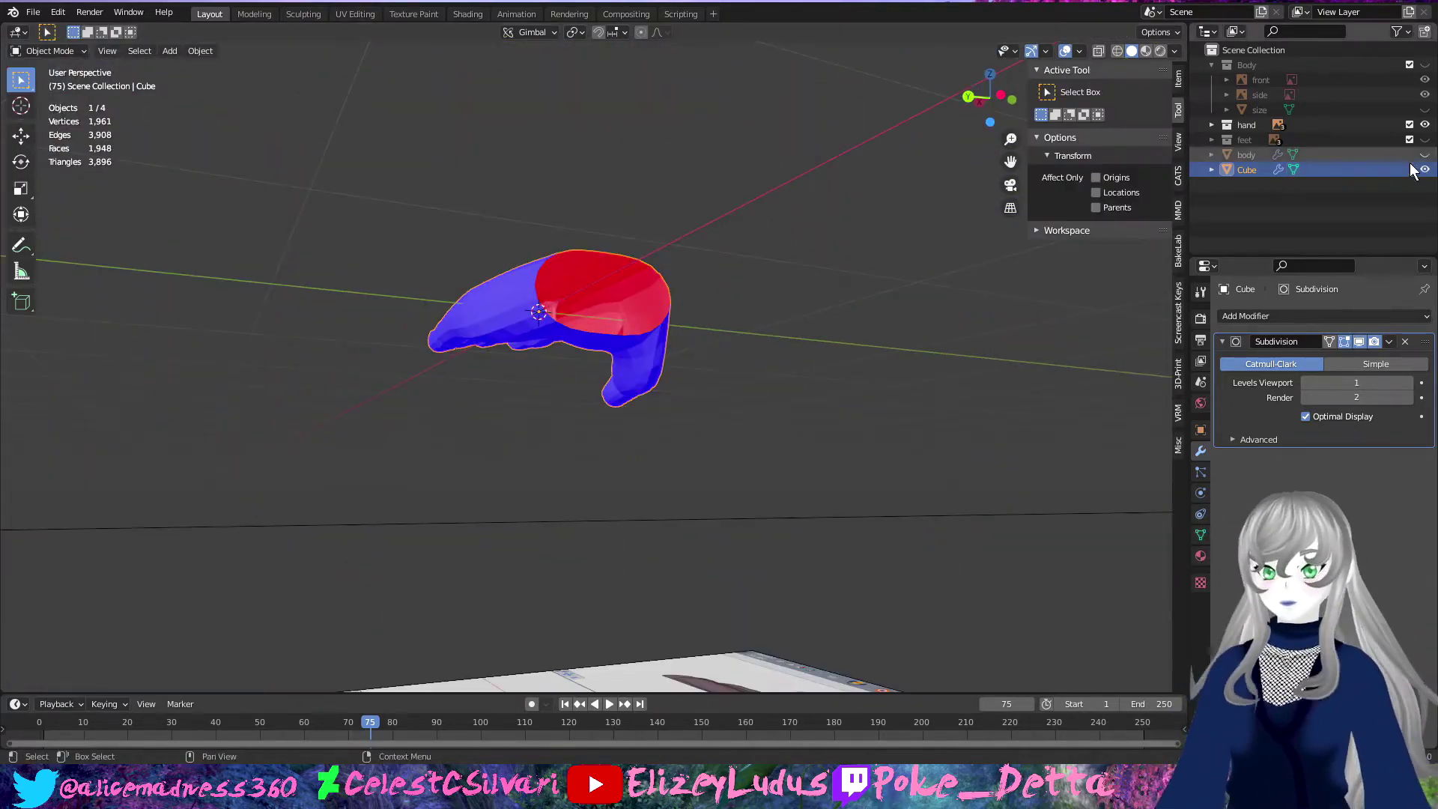
# Step: Unhide the body and separate a copy of its arm-tip vertex ring into a new object
pyautogui.click(1424, 155)
pyautogui.click(1246, 154)
pyautogui.press('Tab')
pyautogui.press('KP_1')
pyautogui.scroll(4, 616, 486)
pyautogui.scroll(3, 615, 486)
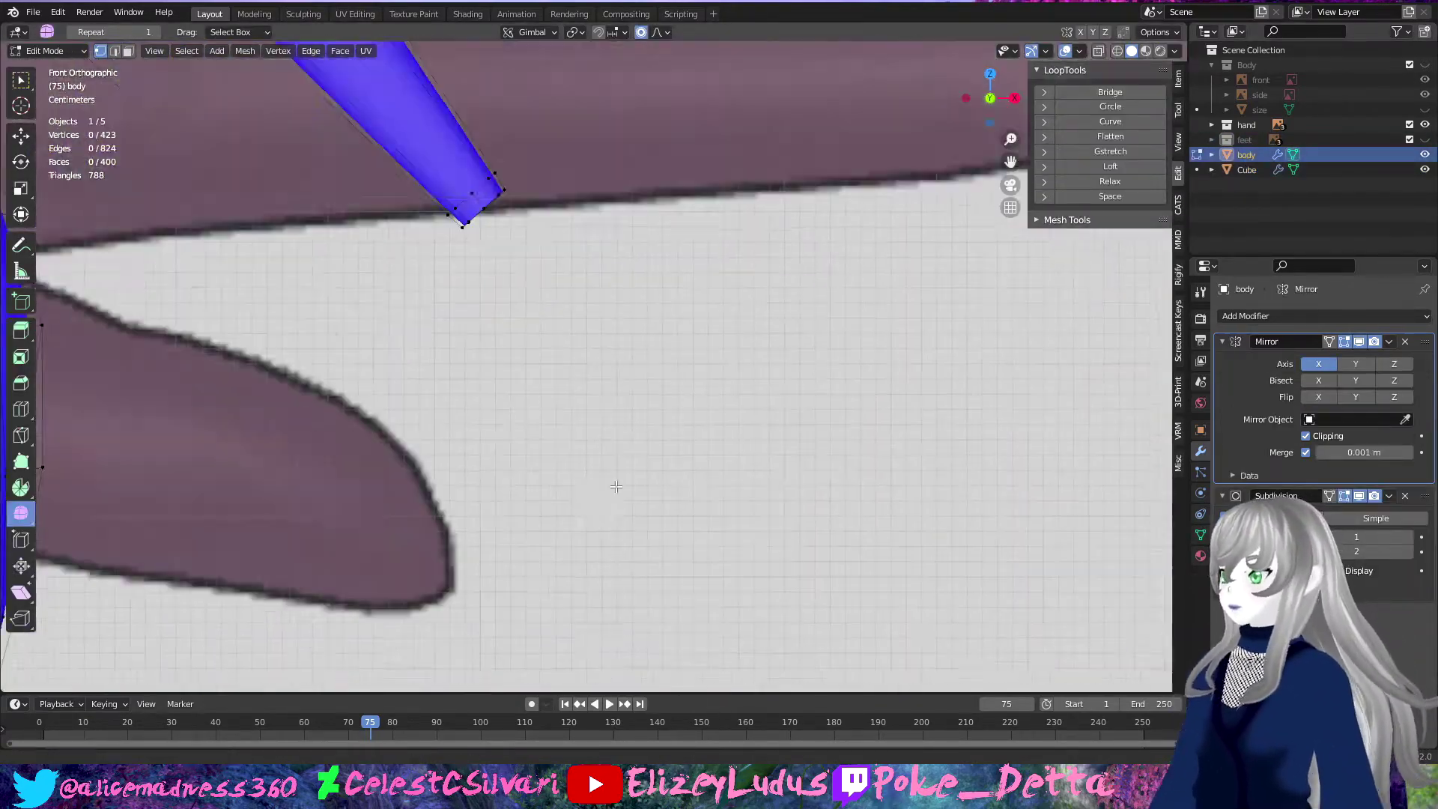
pyautogui.scroll(2, 616, 487)
pyautogui.keyDown('alt'); pyautogui.click(579, 333); pyautogui.keyUp('alt')
pyautogui.press('p')
pyautogui.press('Tab')
# Step: Remove the new ring's Mirror modifier and fit it to wrist size against the hand cage
pyautogui.scroll(-3, 695, 484)
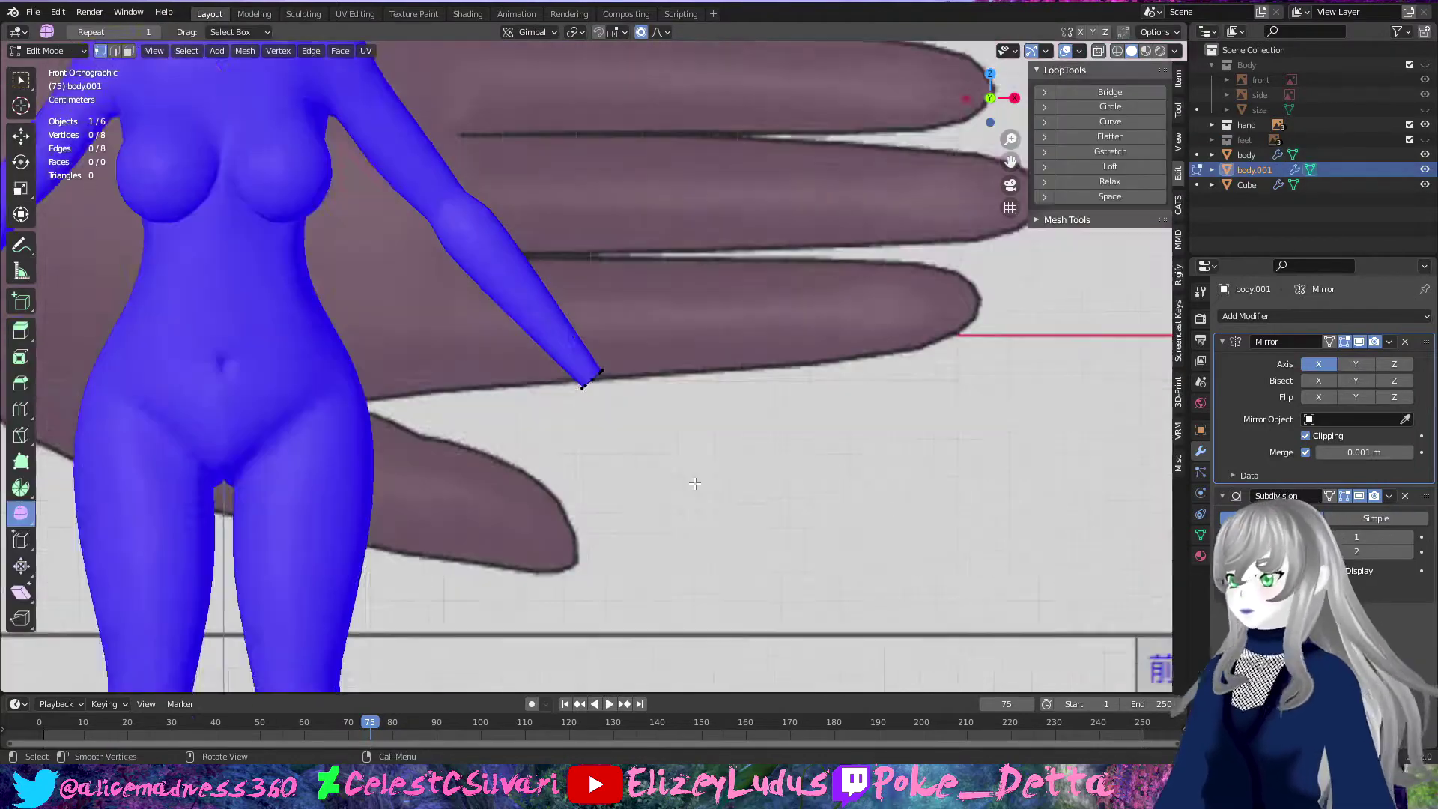
pyautogui.scroll(-5, 695, 484)
pyautogui.press('a')
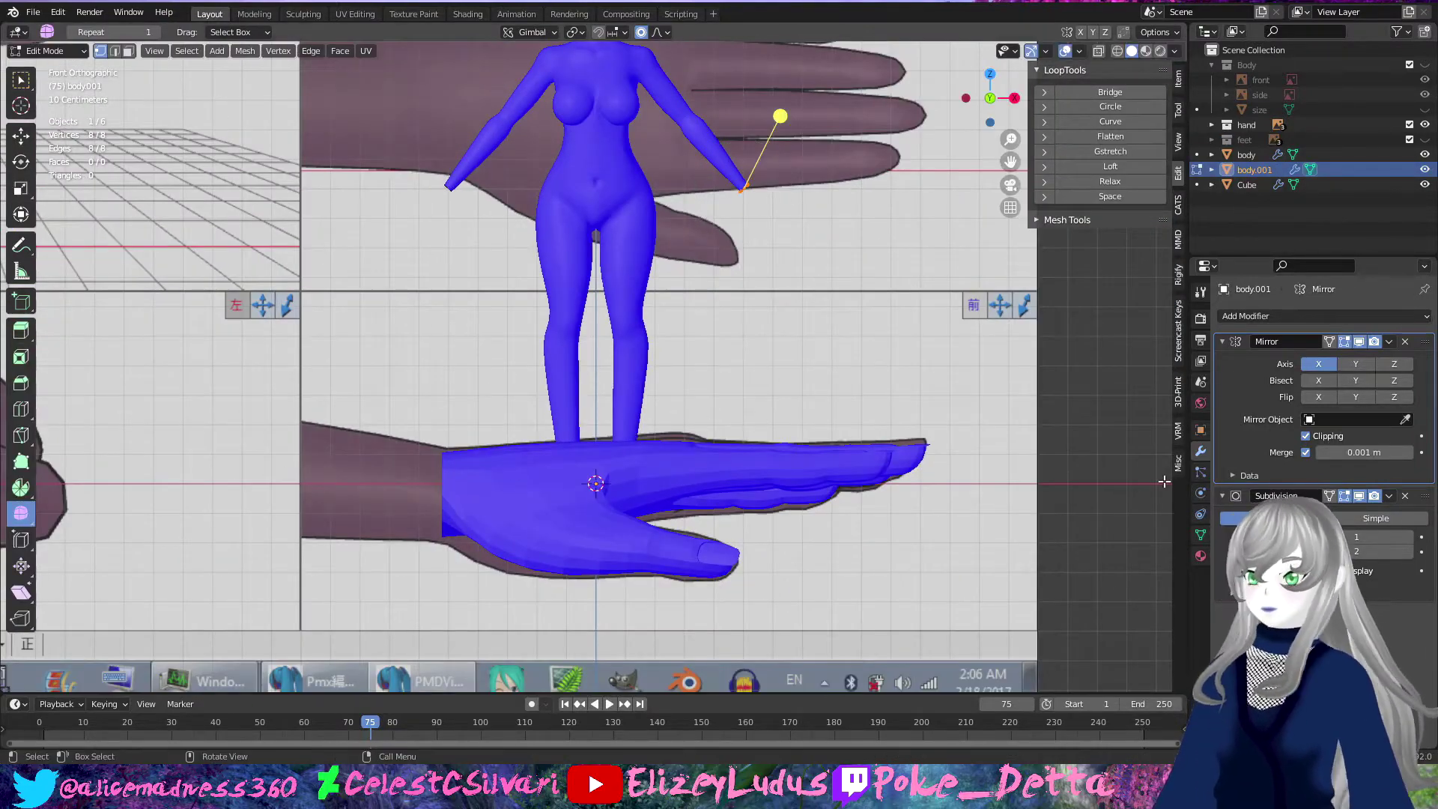
pyautogui.click(1405, 342)
pyautogui.press('g')
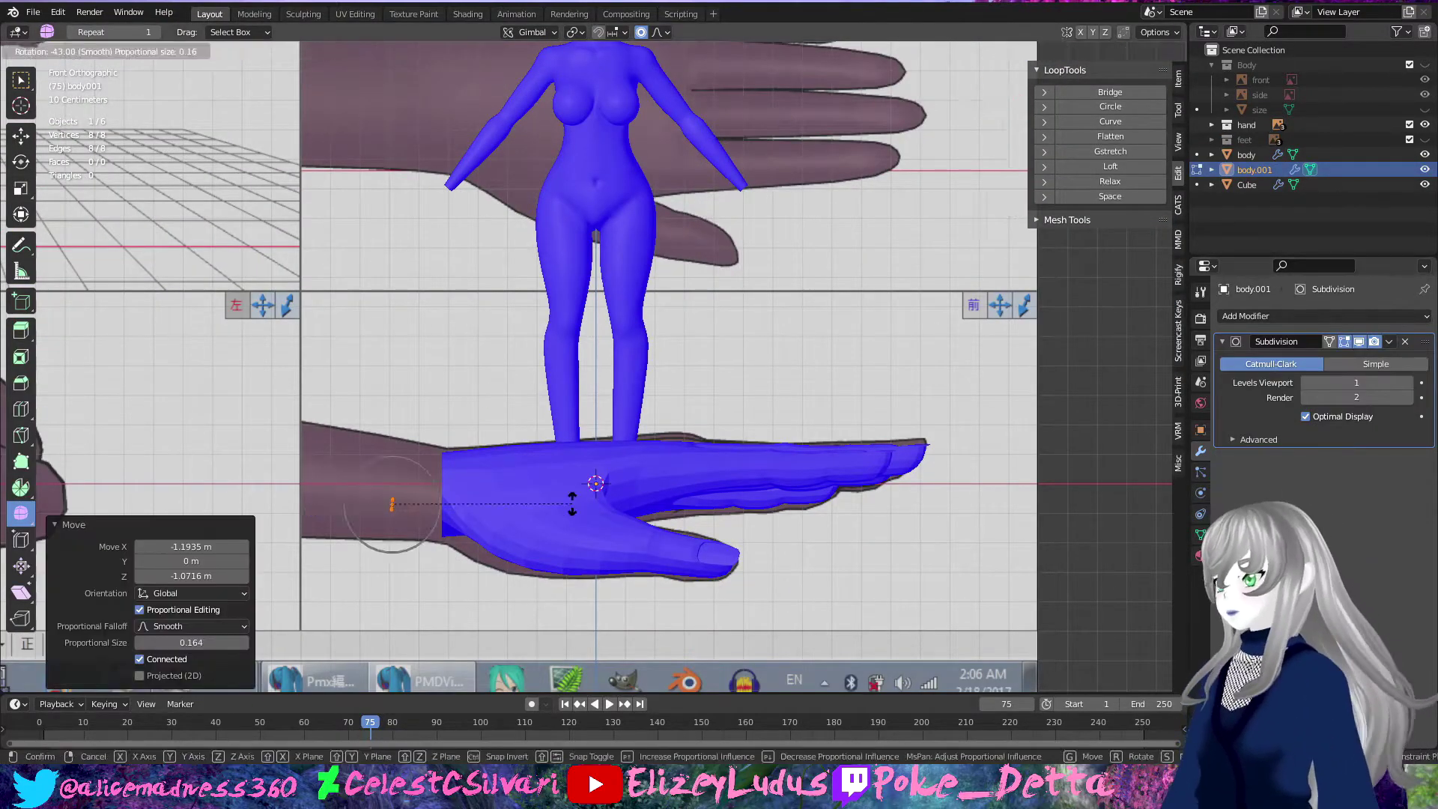
pyautogui.scroll(2, 804, 502)
pyautogui.scroll(1, 804, 501)
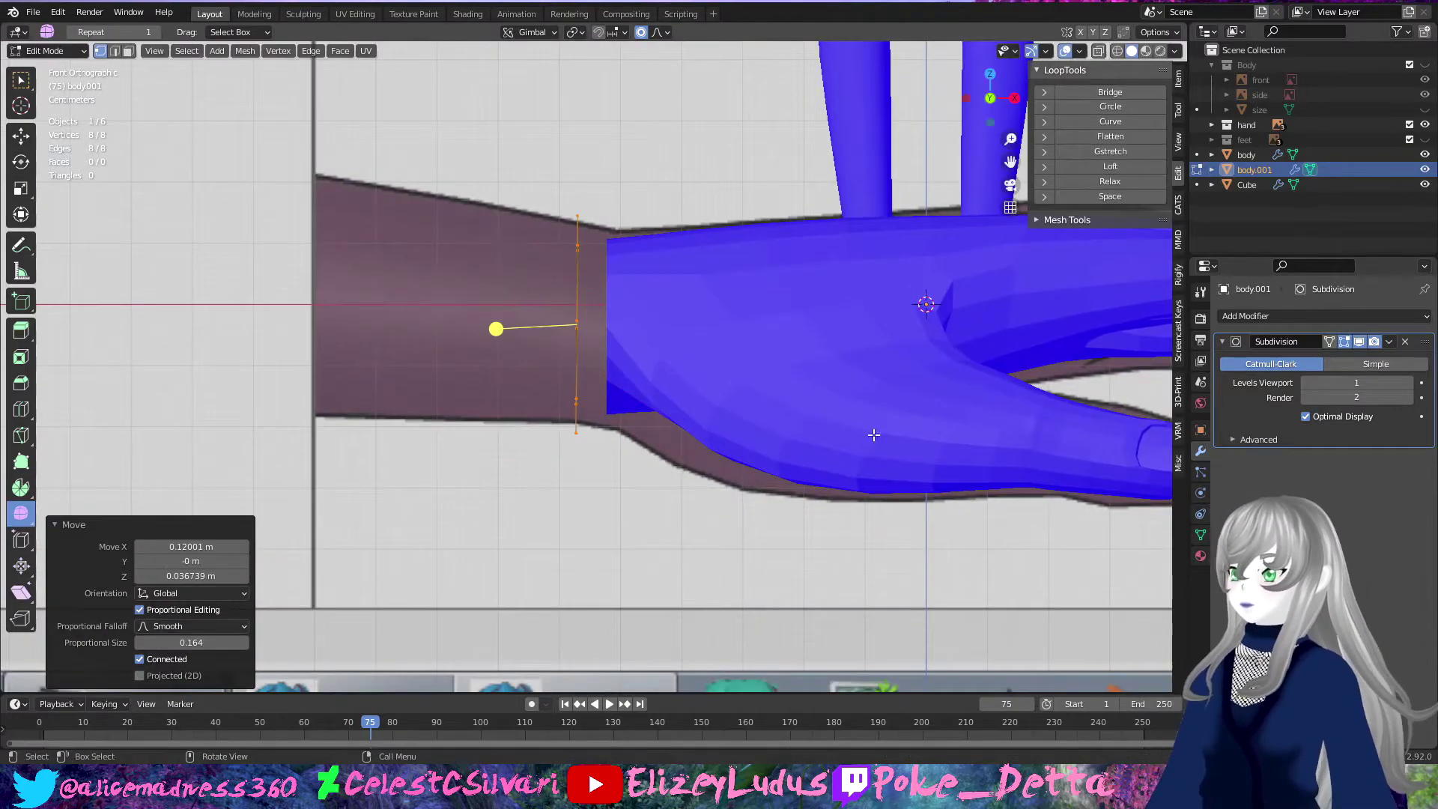
pyautogui.click(803, 502)
pyautogui.keyDown('shift'); pyautogui.moveTo(678, 422); pyautogui.dragTo(546, 422, button='middle'); pyautogui.keyUp('shift')
# Step: Join the ring object into the hand mesh Cube and return to Edit Mode
pyautogui.press('Tab')
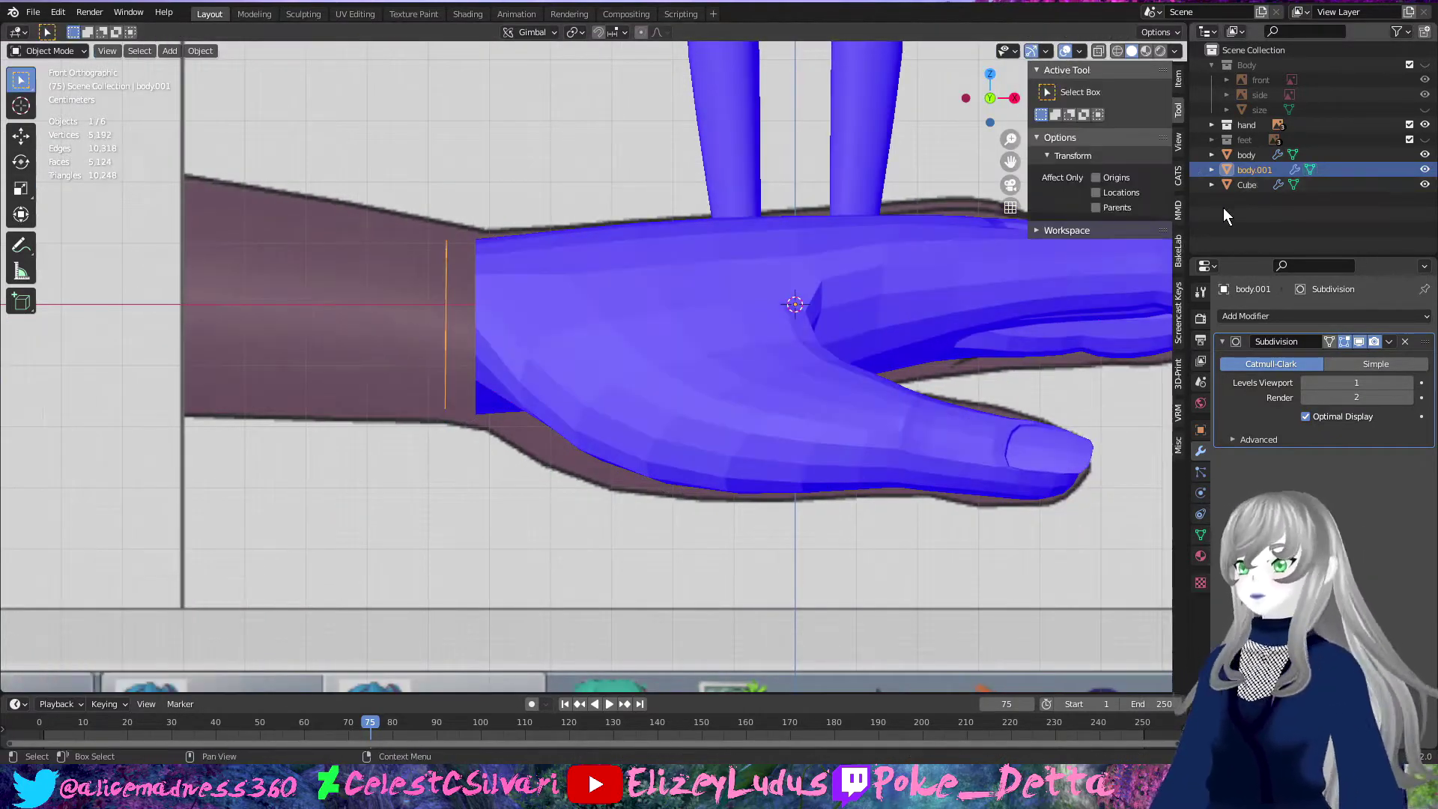
pyautogui.keyDown('ctrl'); pyautogui.click(1243, 184); pyautogui.keyUp('ctrl')
pyautogui.hotkey('ctrl', 'j')
pyautogui.press('Tab')
pyautogui.moveTo(824, 332)
pyautogui.mouseDown(button='middle')
pyautogui.moveTo(599, 374)
pyautogui.moveTo(449, 449)
pyautogui.mouseUp(button='middle')
# Step: In top view, select the linked wrist ring and move it beneath the palm's open base
pyautogui.press('KP_7')
pyautogui.scroll(3, 380, 477)
pyautogui.hotkey('ctrl', 'l')
pyautogui.scroll(-1, 453, 352)
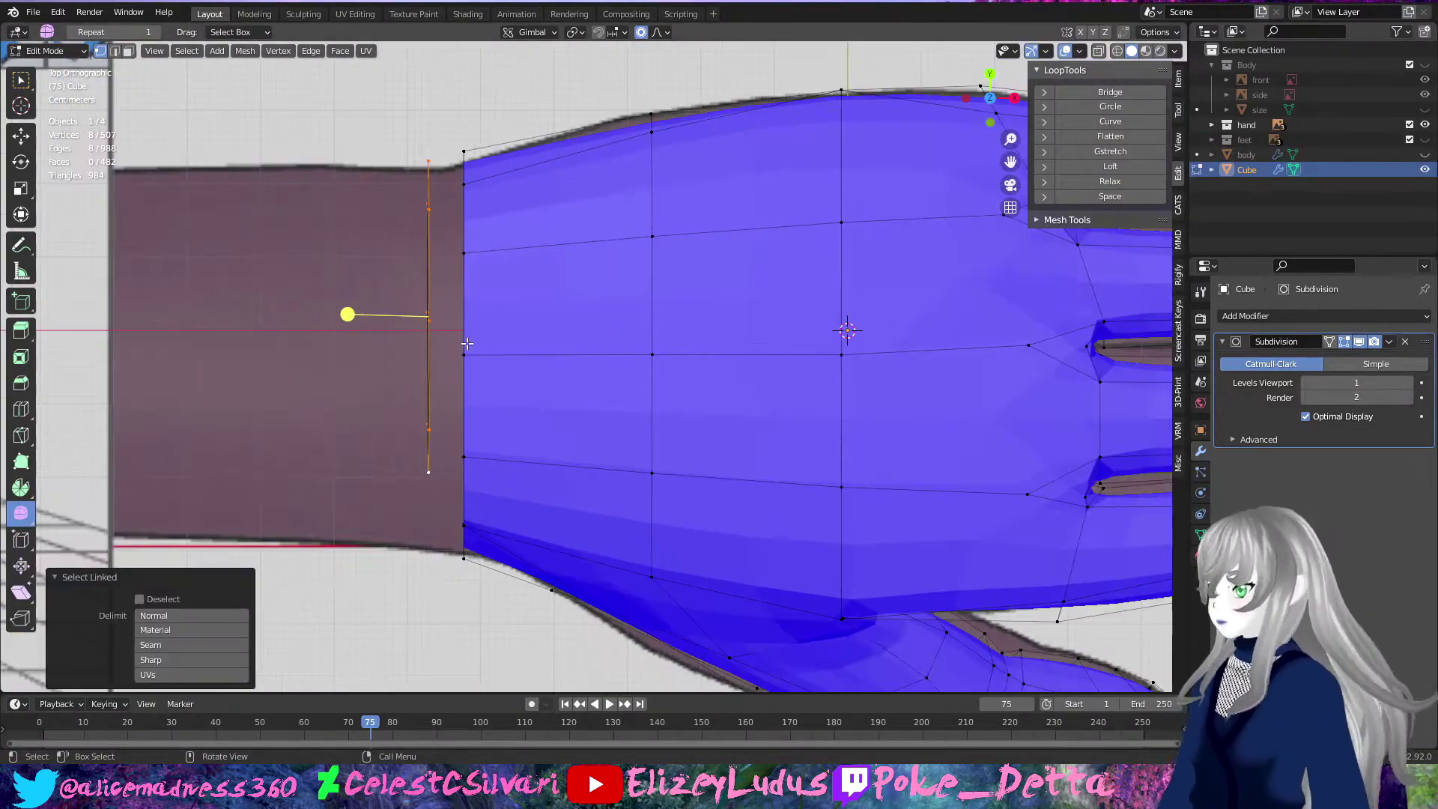
pyautogui.click(458, 393)
# Step: Select the wrist rim loop and view the hand from below
pyautogui.rightClick(303, 150)
pyautogui.moveTo(304, 150); pyautogui.dragTo(470, 390, button='middle')
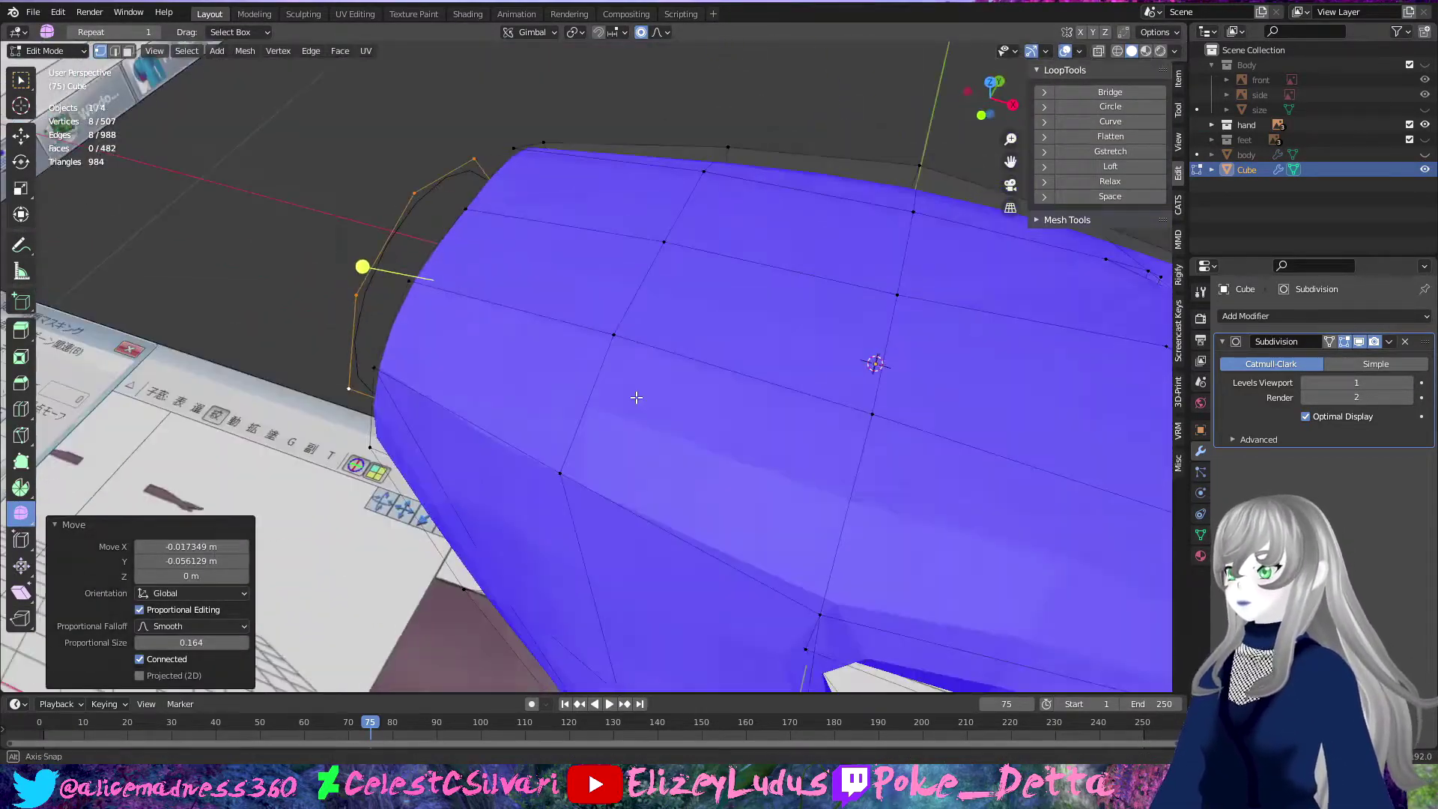
pyautogui.keyDown('alt'); pyautogui.click(569, 298); pyautogui.keyUp('alt')
pyautogui.moveTo(570, 298); pyautogui.dragTo(569, 447, button='middle')
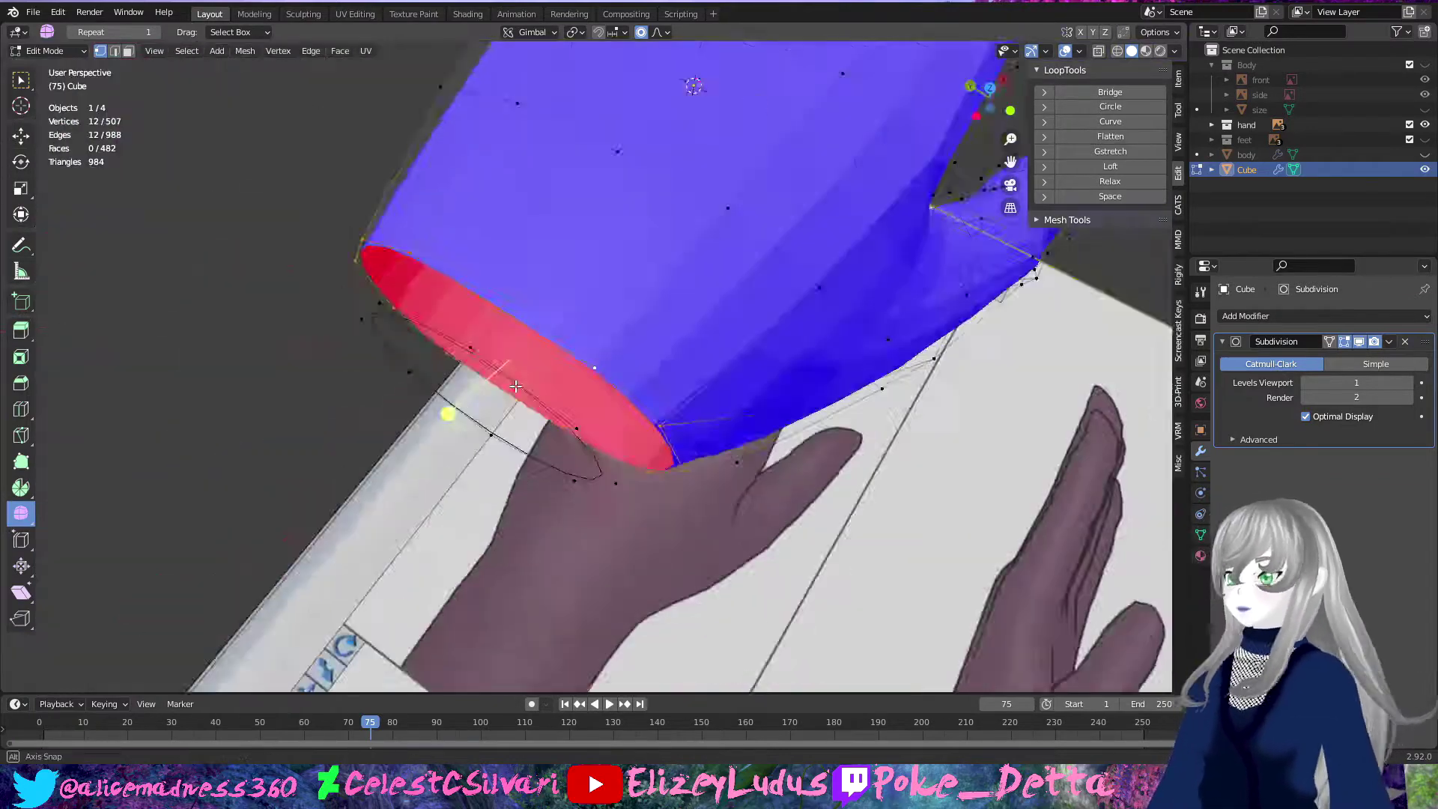
pyautogui.keyDown('shift'); pyautogui.scroll(3, 633, 307); pyautogui.keyUp('shift')
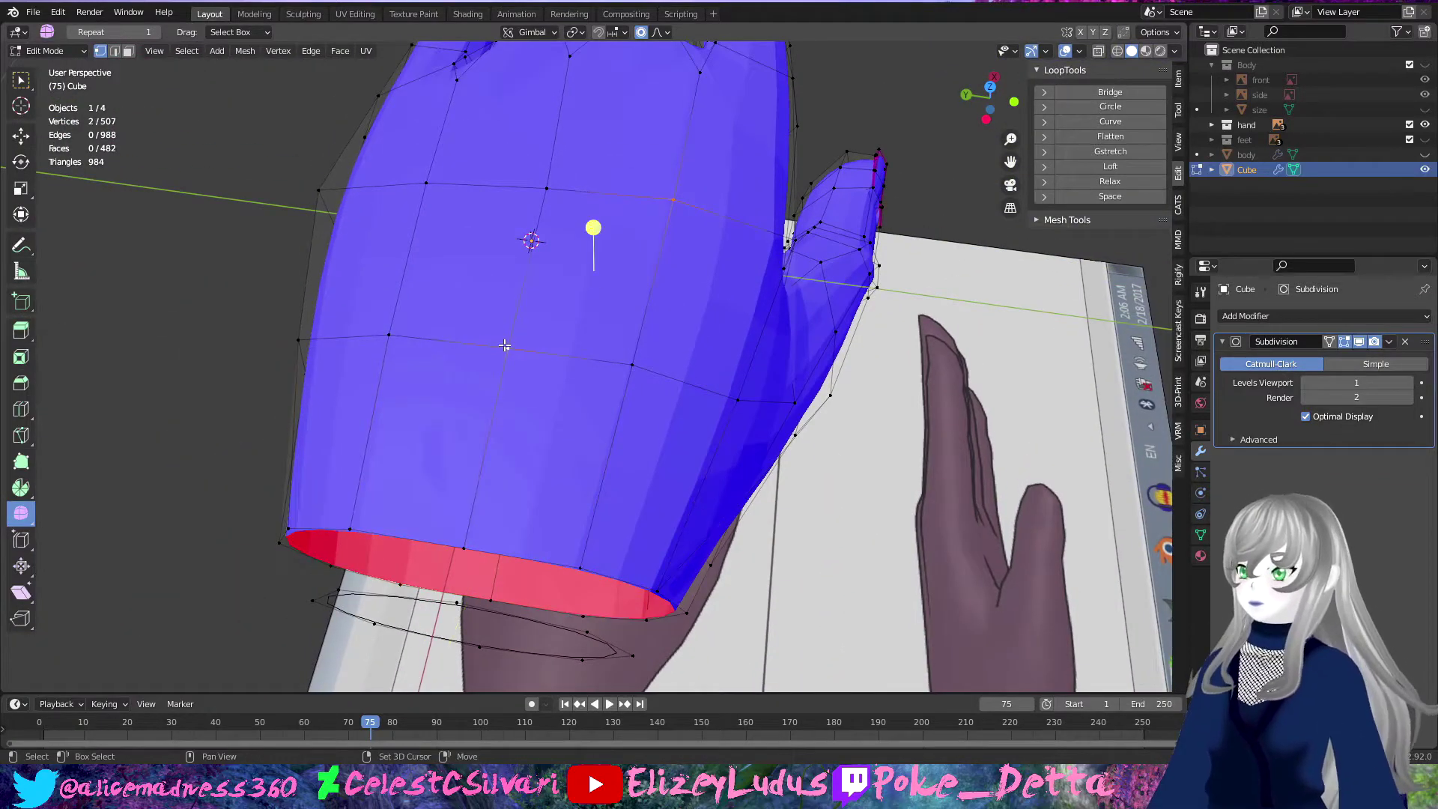
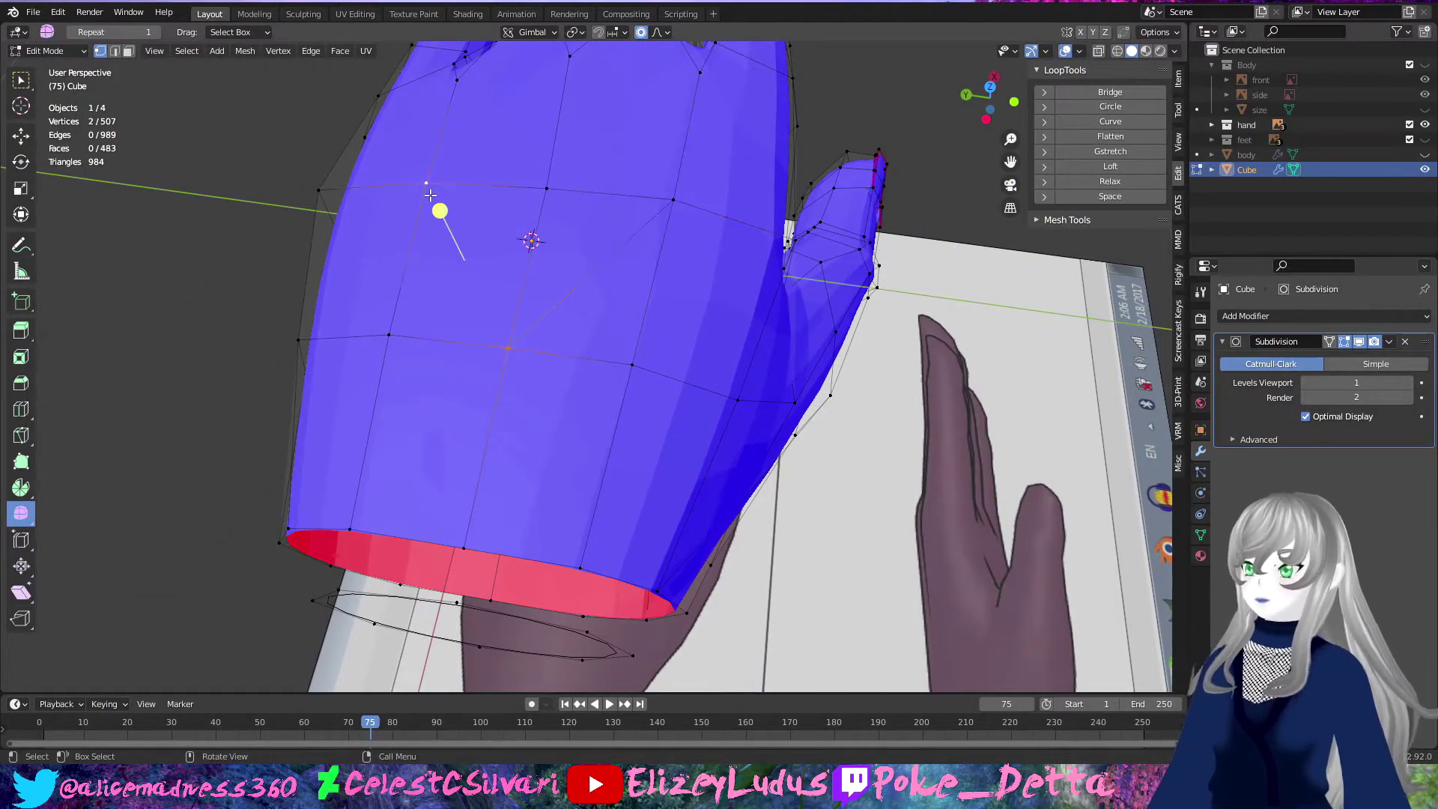
# Step: Dissolve a stray edge on the hand and connect two vertices with a new edge
pyautogui.press('x')
pyautogui.click(524, 352)
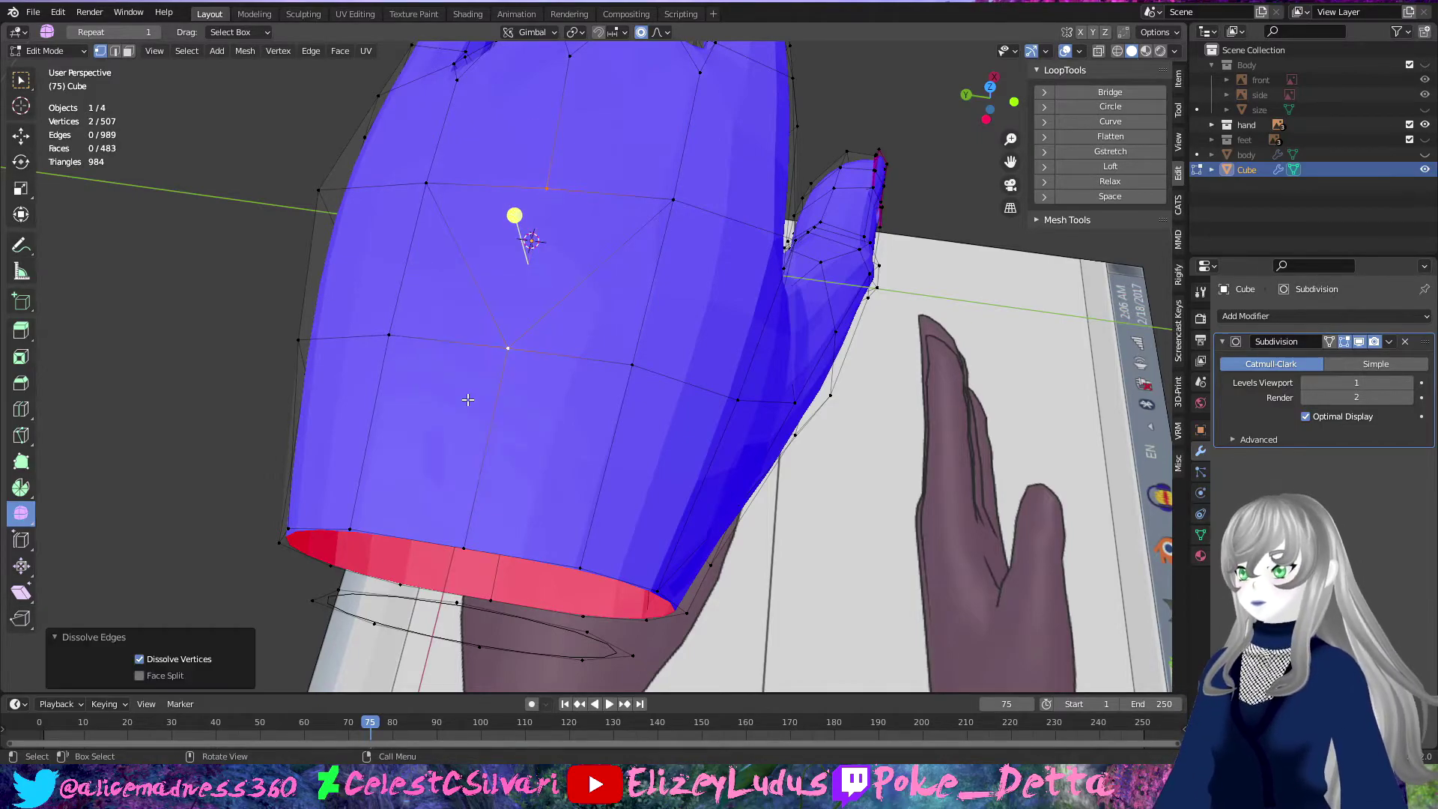
pyautogui.moveTo(524, 352); pyautogui.dragTo(520, 420, button='middle')
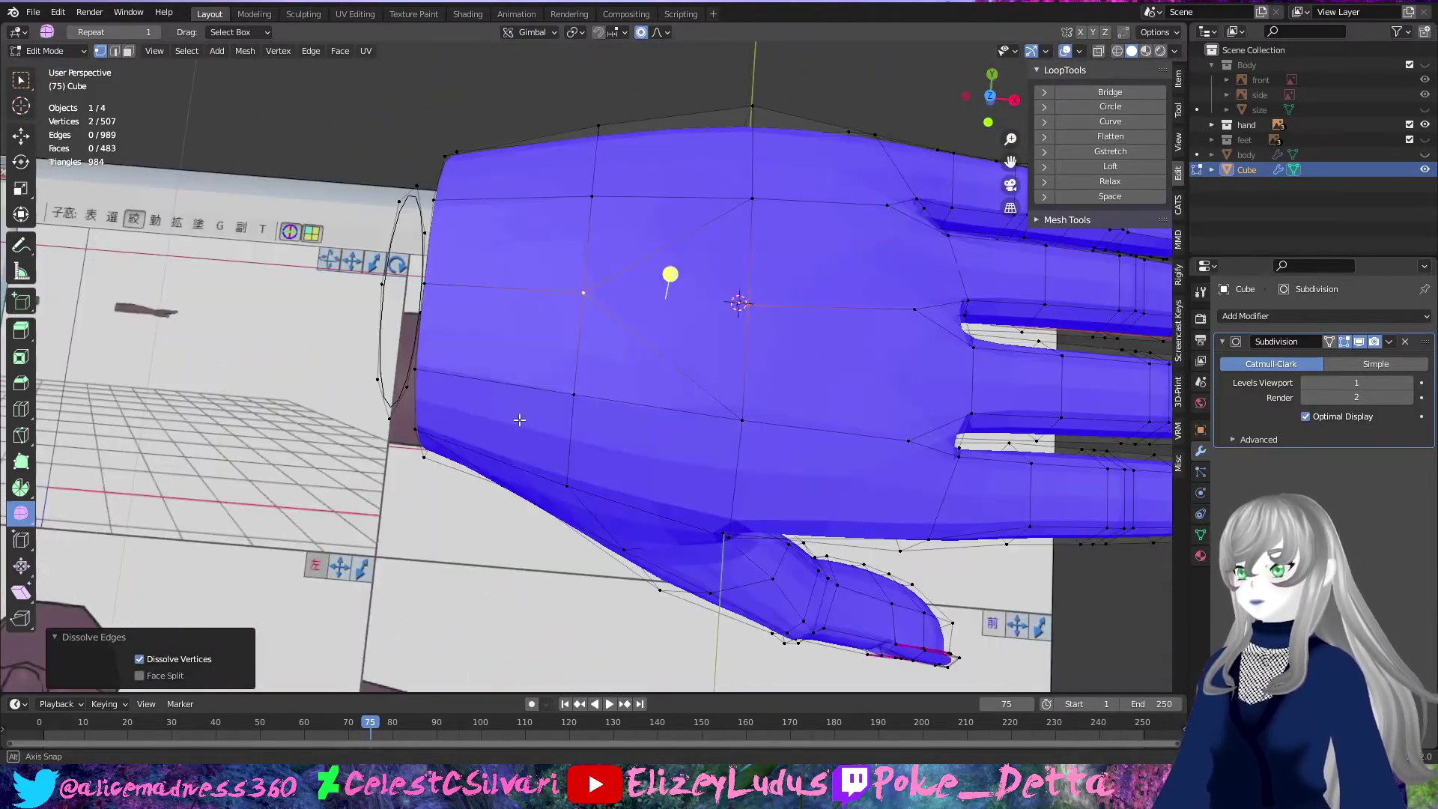
pyautogui.press('j')
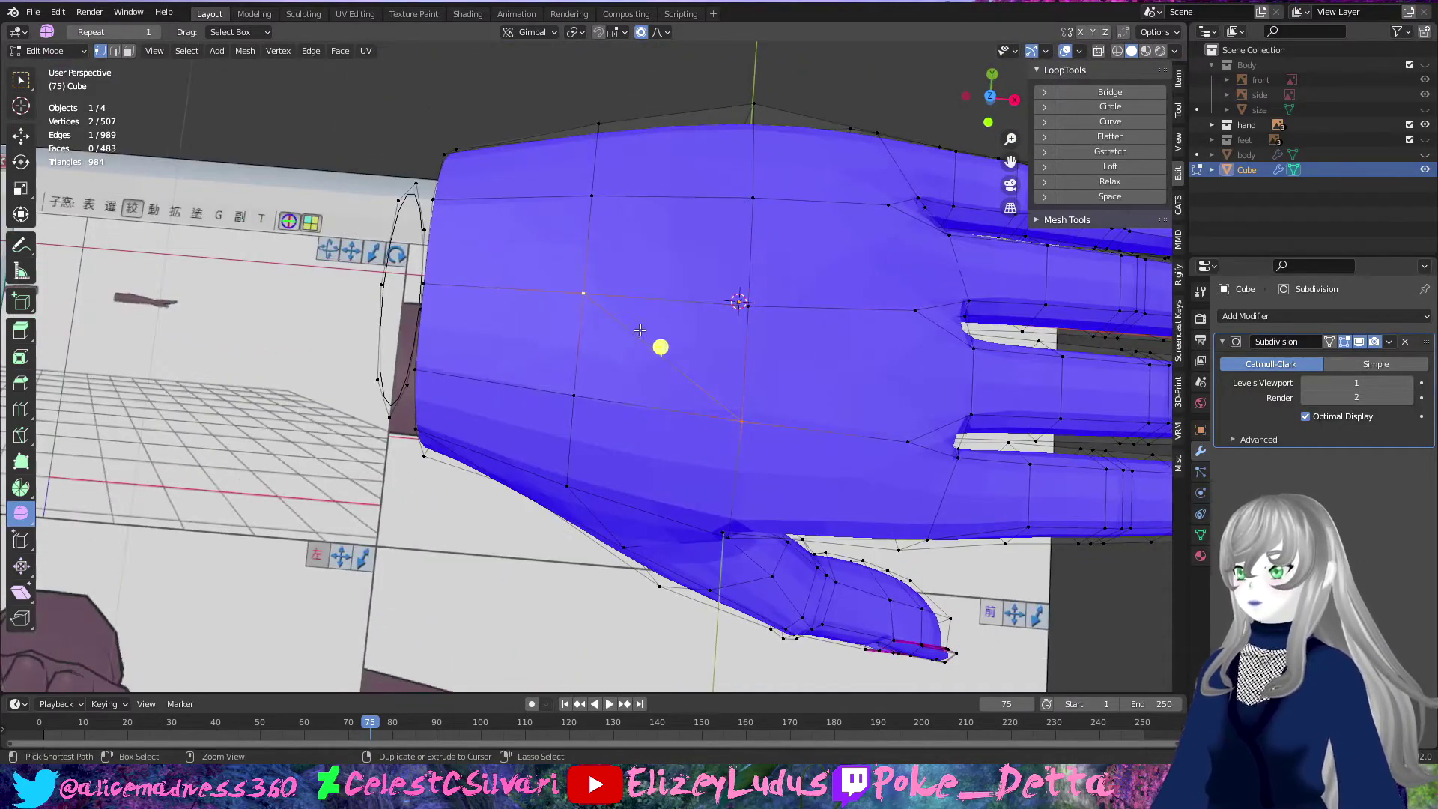
pyautogui.moveTo(639, 329); pyautogui.dragTo(543, 305, button='middle')
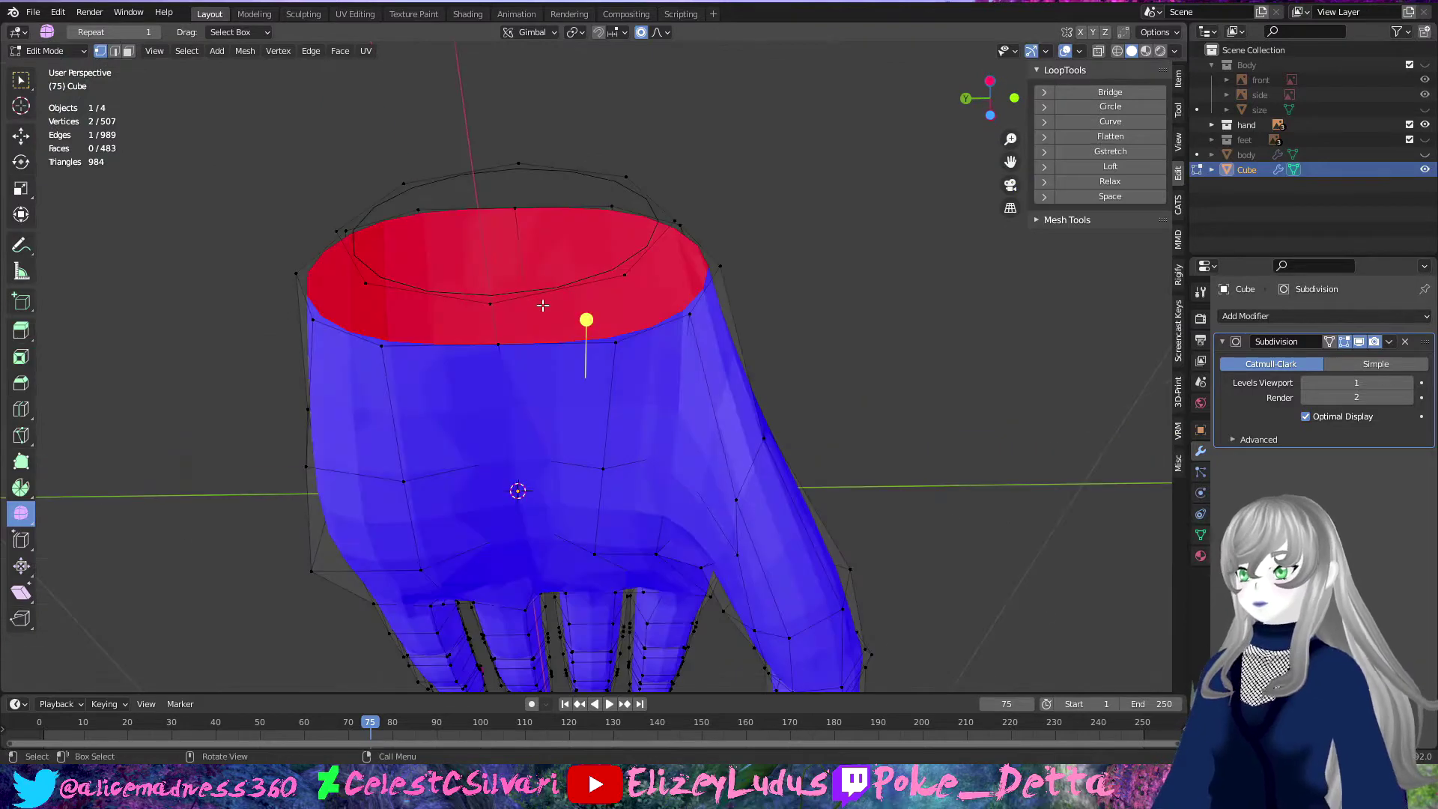
pyautogui.scroll(2, 431, 298)
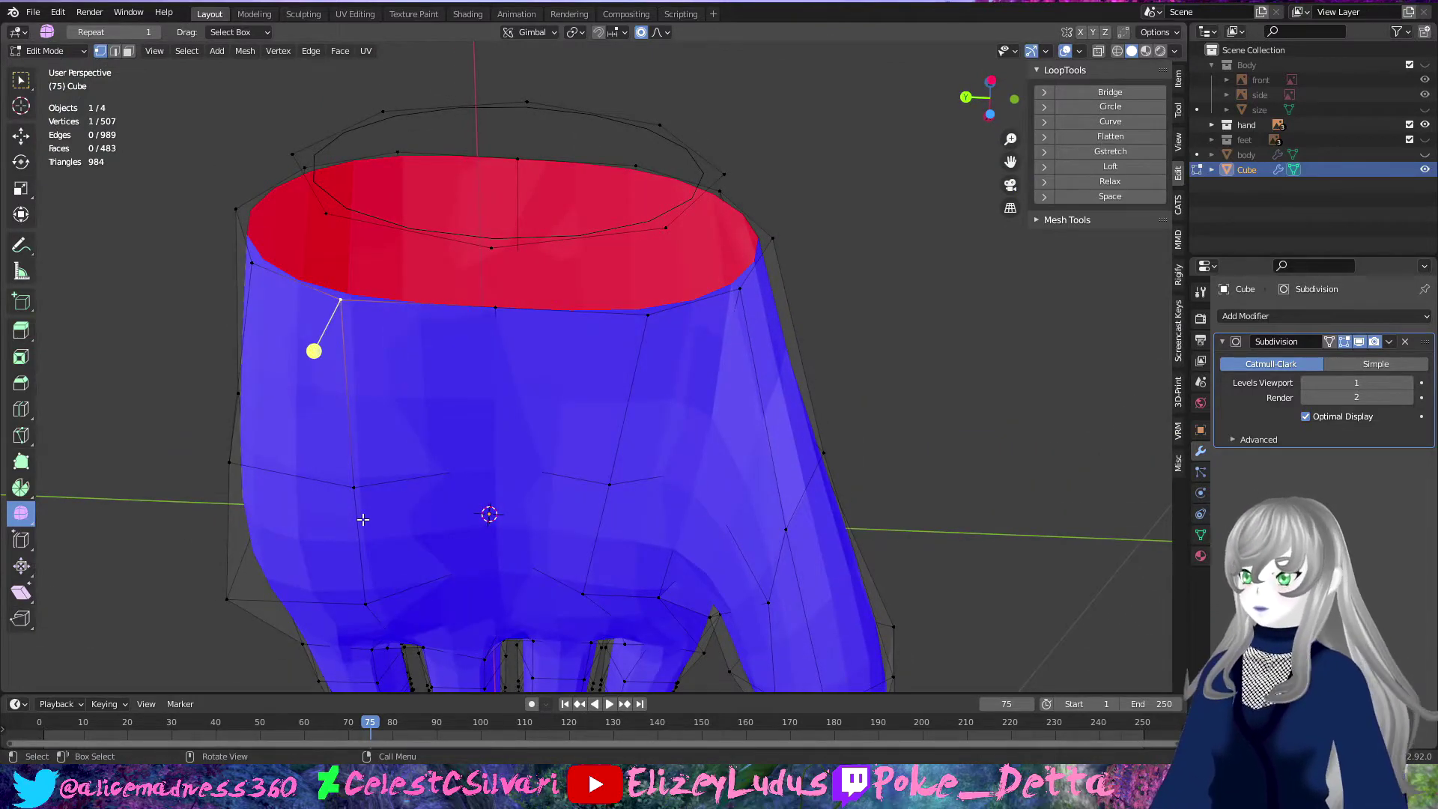
# Step: Merge a wrist vertex pair and dissolve the edge between the top vertices
pyautogui.press('m')
pyautogui.click(495, 311)
pyautogui.moveTo(495, 311); pyautogui.dragTo(380, 436, button='middle')
pyautogui.keyDown('shift'); pyautogui.click(470, 162); pyautogui.keyUp('shift')
pyautogui.press('x')
pyautogui.moveTo(469, 174)
pyautogui.mouseDown(button='middle')
pyautogui.moveTo(533, 345)
pyautogui.moveTo(468, 369)
pyautogui.mouseUp(button='middle')
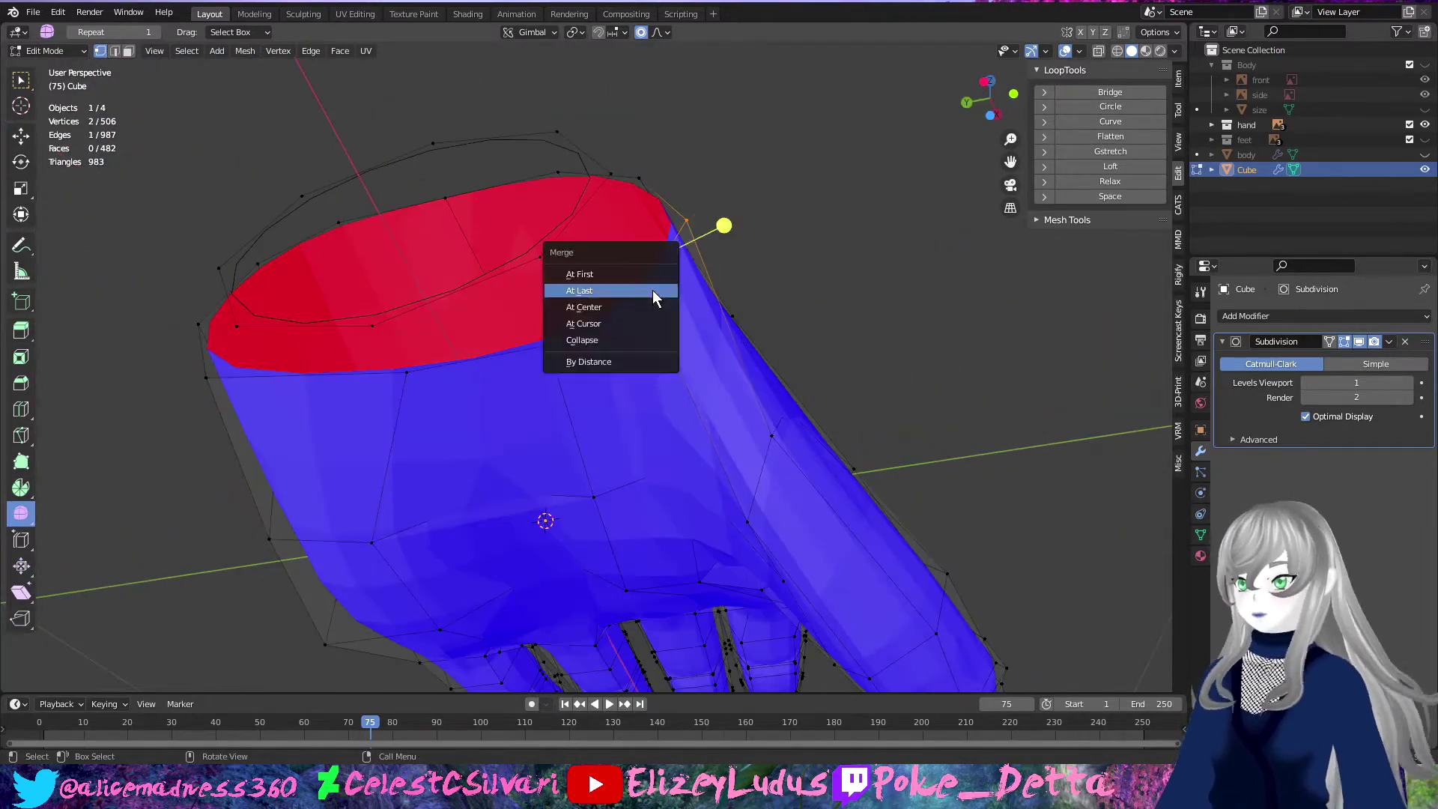
# Step: Merge another vertex pair at last and dissolve a further stray edge
pyautogui.click(653, 290)
pyautogui.moveTo(653, 290); pyautogui.dragTo(686, 382, button='middle')
pyautogui.click(654, 167)
pyautogui.moveTo(654, 168); pyautogui.dragTo(779, 294, button='middle')
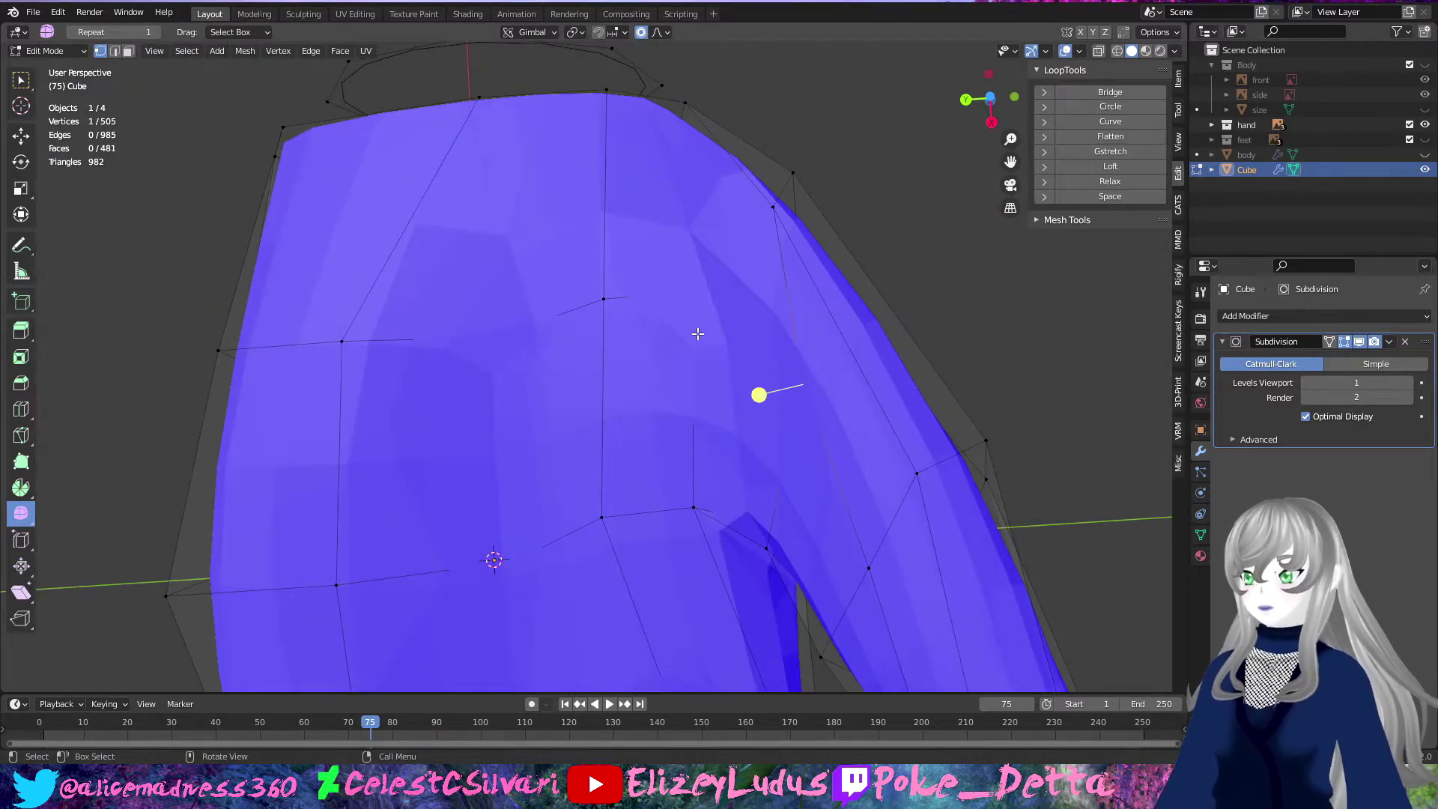
pyautogui.click(629, 437)
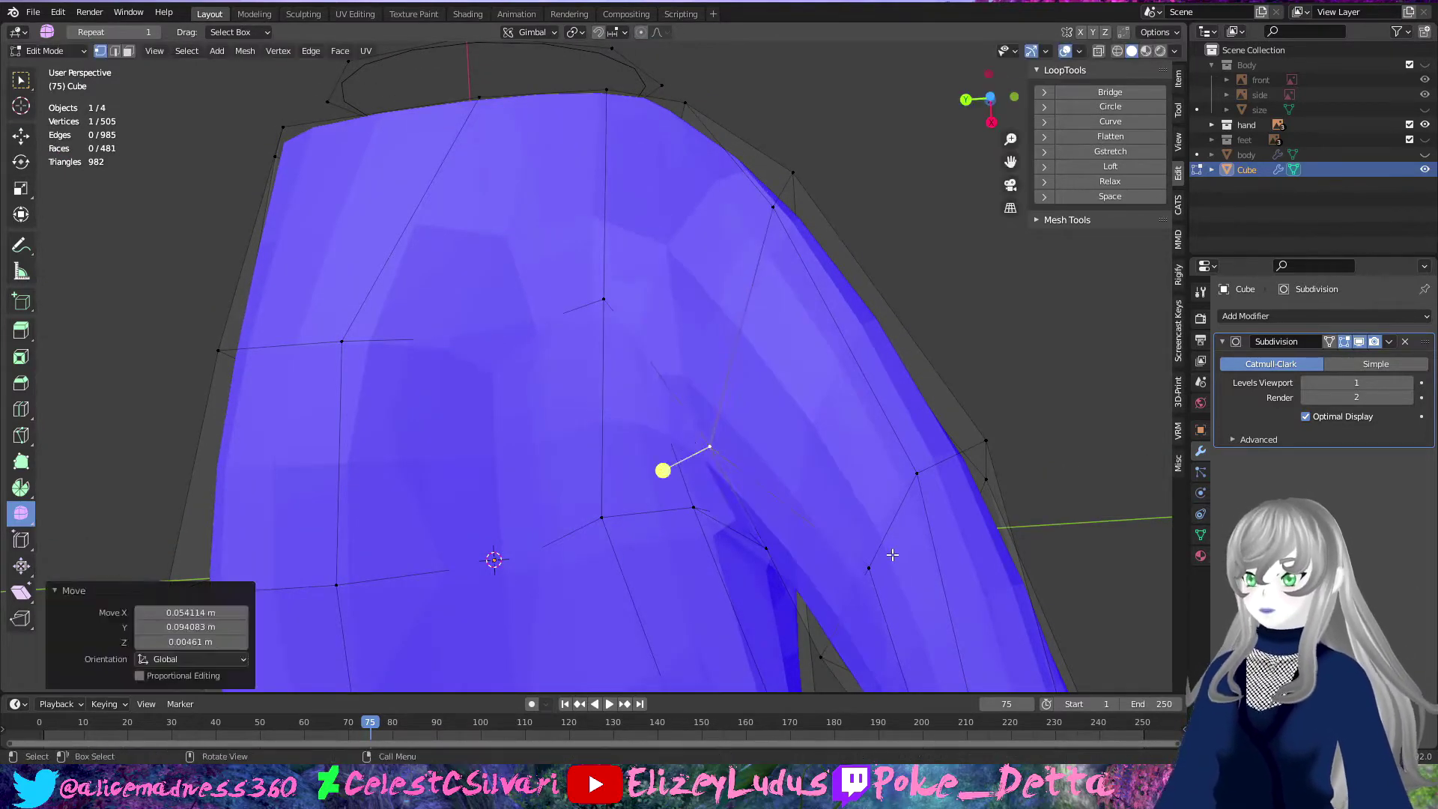
pyautogui.moveTo(620, 377); pyautogui.dragTo(573, 424, button='middle')
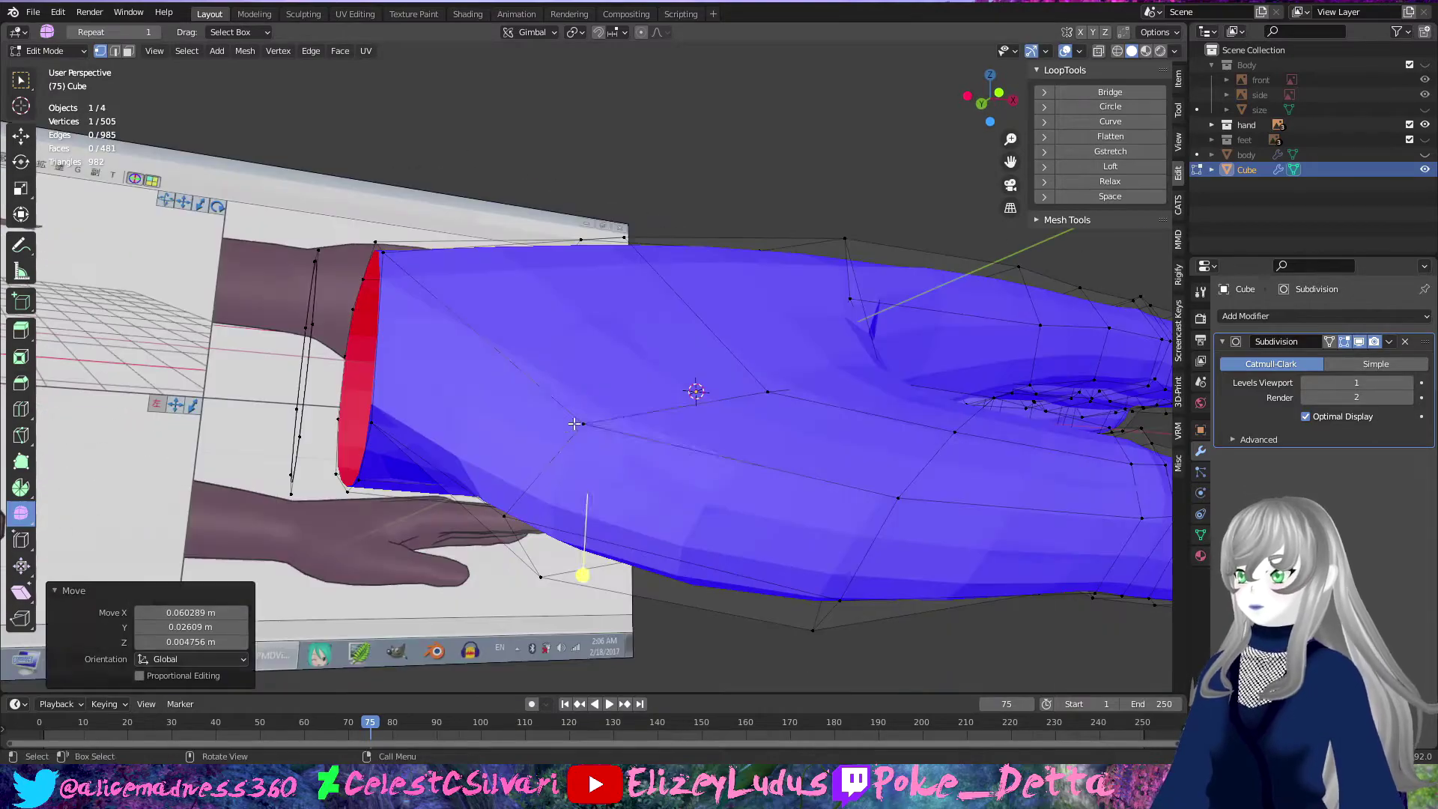
# Step: Nudge individual wrist vertices into better positions with G
pyautogui.press('g')
pyautogui.click(758, 439)
pyautogui.moveTo(757, 440)
pyautogui.mouseDown(button='middle')
pyautogui.moveTo(509, 449)
pyautogui.moveTo(538, 319)
pyautogui.moveTo(584, 251)
pyautogui.mouseUp(button='middle')
pyautogui.press('g')
pyautogui.click(524, 374)
pyautogui.press('g')
pyautogui.click(584, 251)
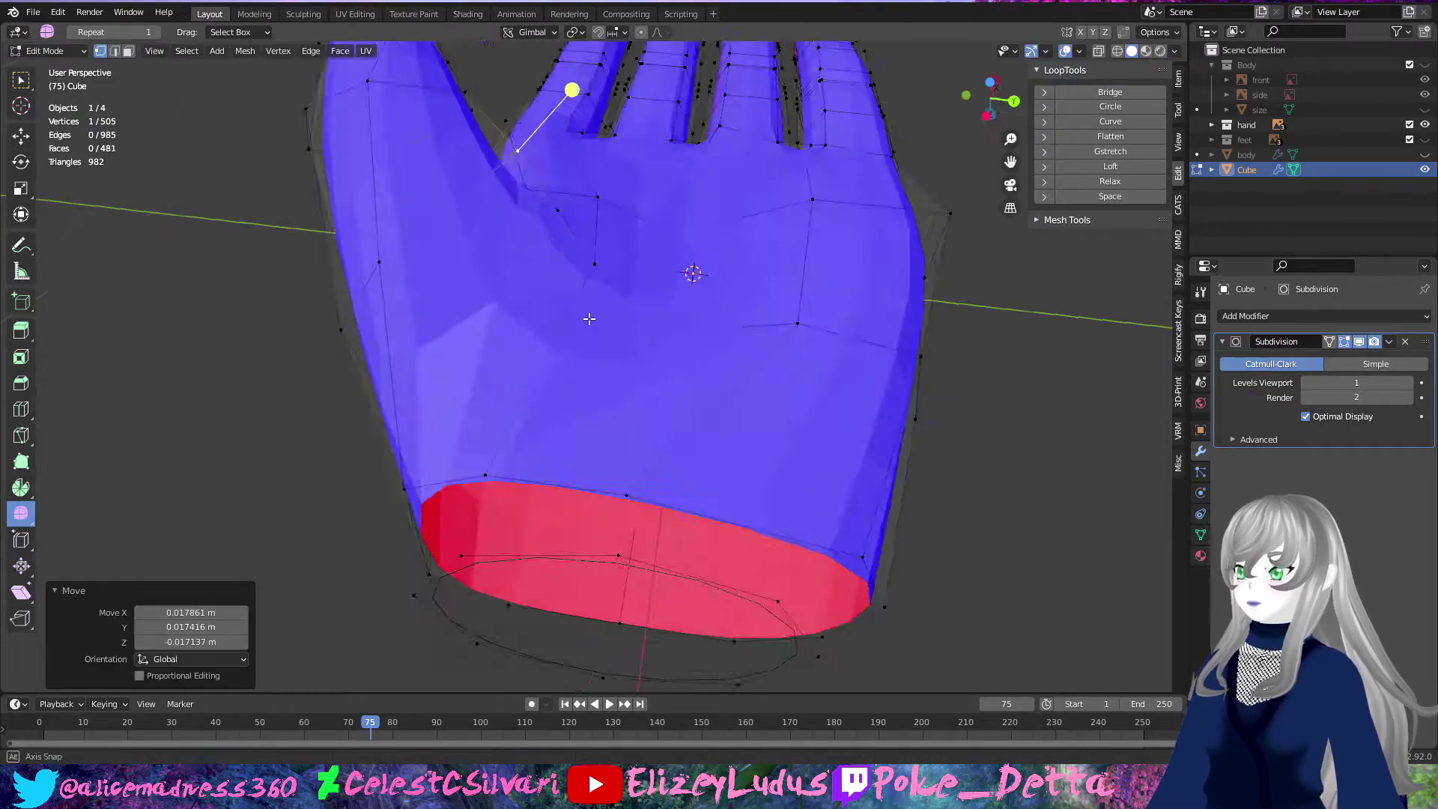
# Step: Merge the wrist loop vertices at last, leaving the mesh at 503 vertices
pyautogui.moveTo(575, 289)
pyautogui.mouseDown(button='middle')
pyautogui.moveTo(535, 137)
pyautogui.moveTo(698, 427)
pyautogui.moveTo(590, 452)
pyautogui.mouseUp(button='middle')
pyautogui.keyDown('alt'); pyautogui.click(535, 138); pyautogui.keyUp('alt')
pyautogui.keyDown('shift'); pyautogui.click(704, 428); pyautogui.keyUp('shift')
pyautogui.press('m')
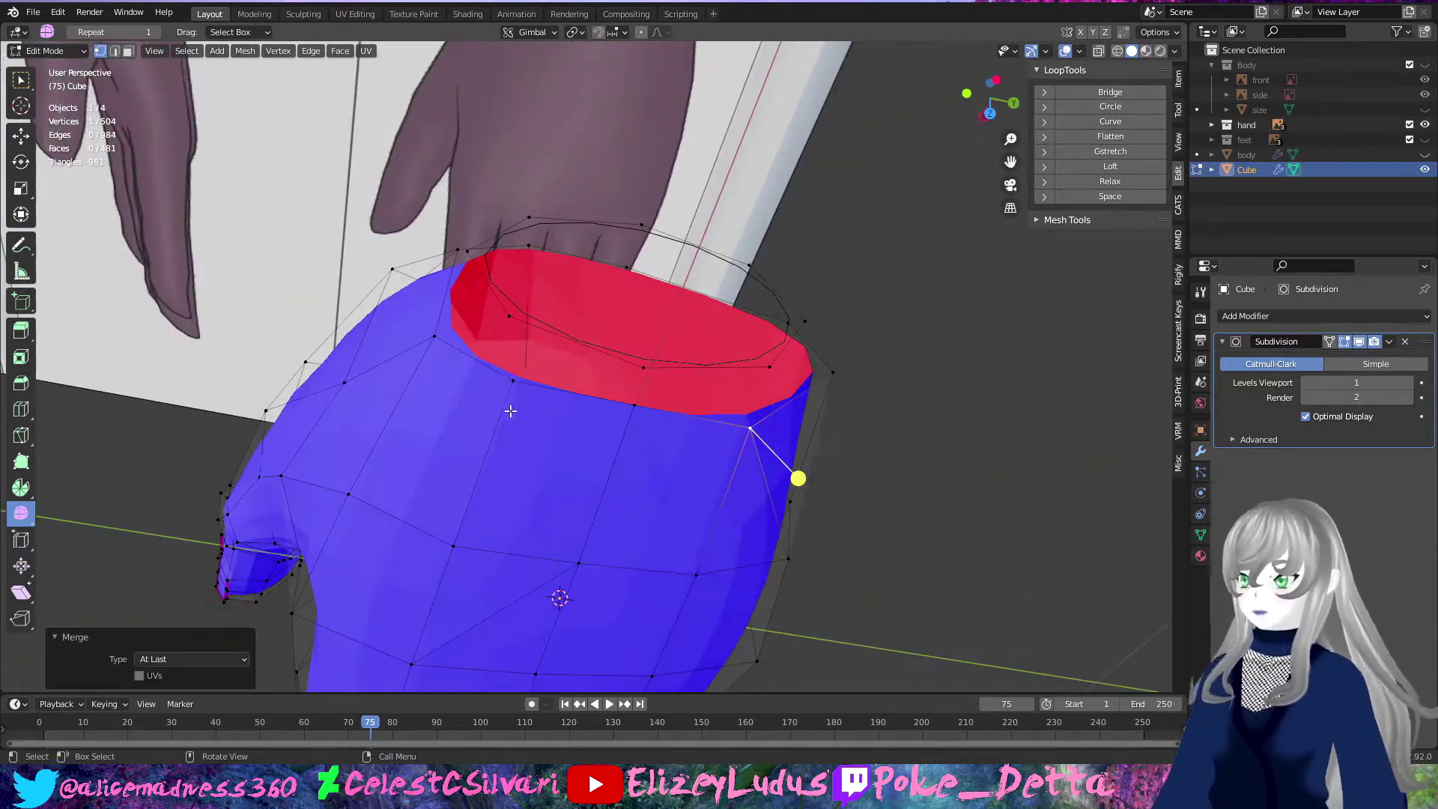
pyautogui.moveTo(449, 544)
pyautogui.mouseDown(button='middle')
pyautogui.moveTo(577, 469)
pyautogui.moveTo(534, 219)
pyautogui.moveTo(574, 220)
pyautogui.moveTo(557, 231)
pyautogui.mouseUp(button='middle')
pyautogui.press('Escape')
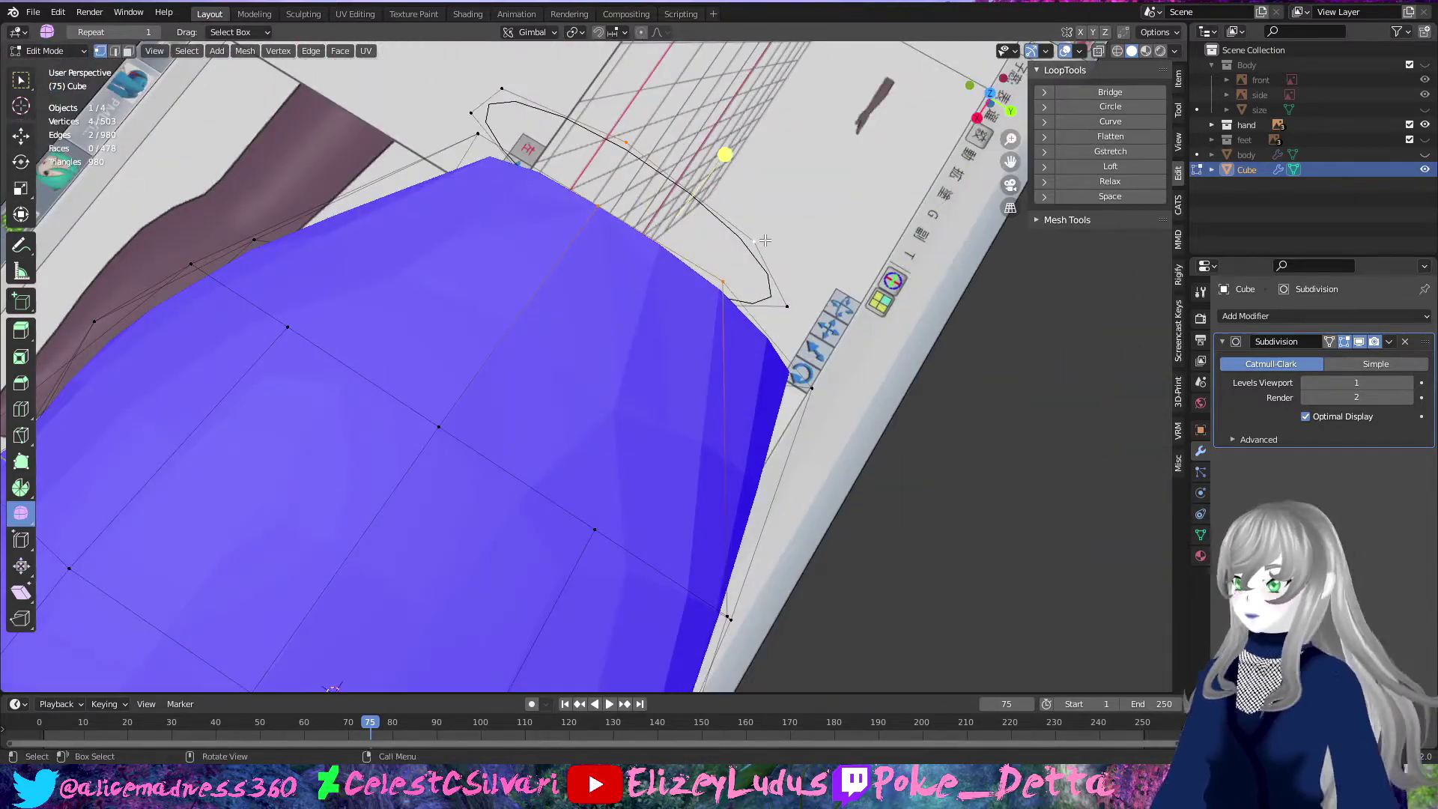
pyautogui.moveTo(760, 240)
pyautogui.mouseDown(button='middle')
pyautogui.moveTo(600, 198)
pyautogui.moveTo(619, 311)
pyautogui.mouseUp(button='middle')
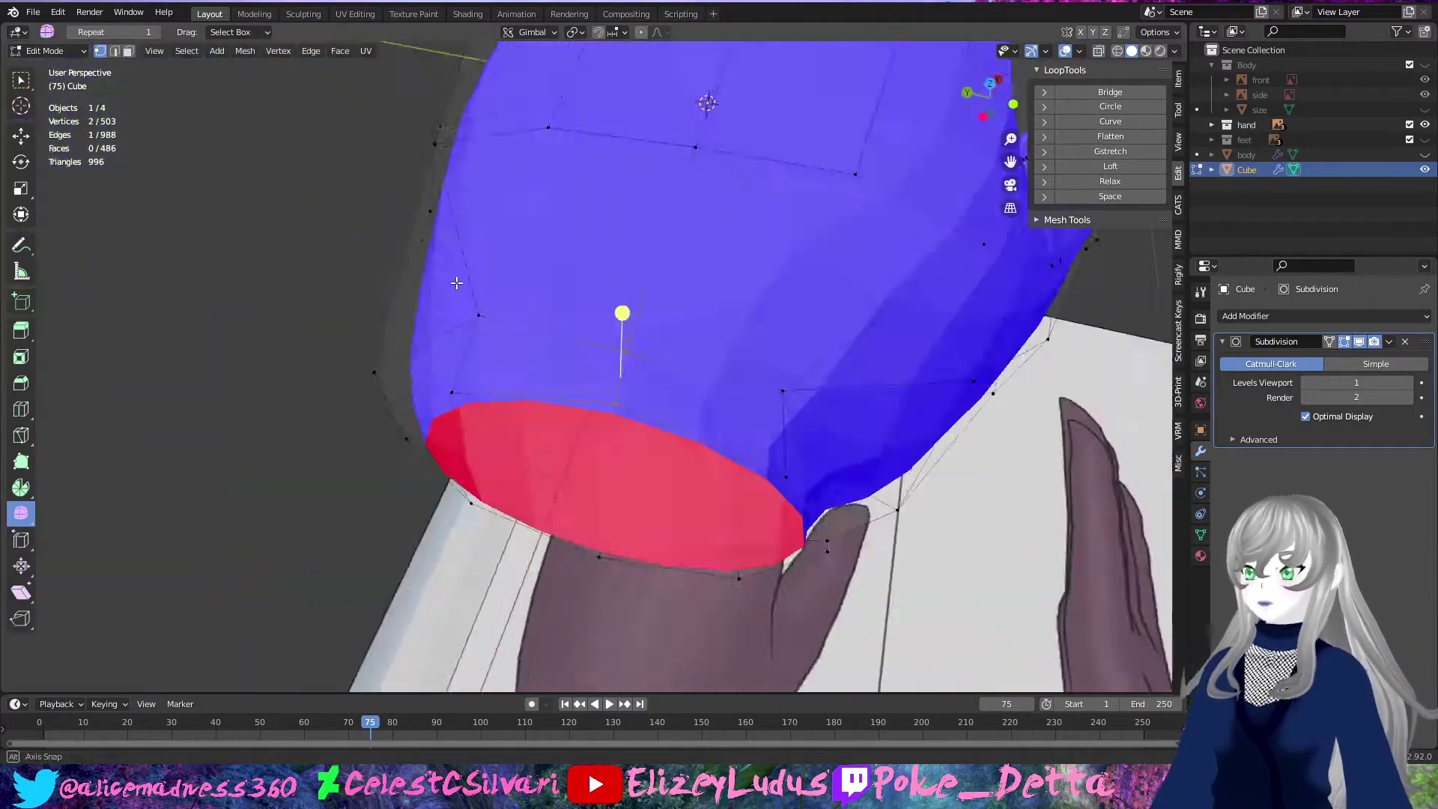
# Step: Move a palm-edge vertex along the Y axis from top view
pyautogui.press('KP_7')
pyautogui.scroll(3, 714, 453)
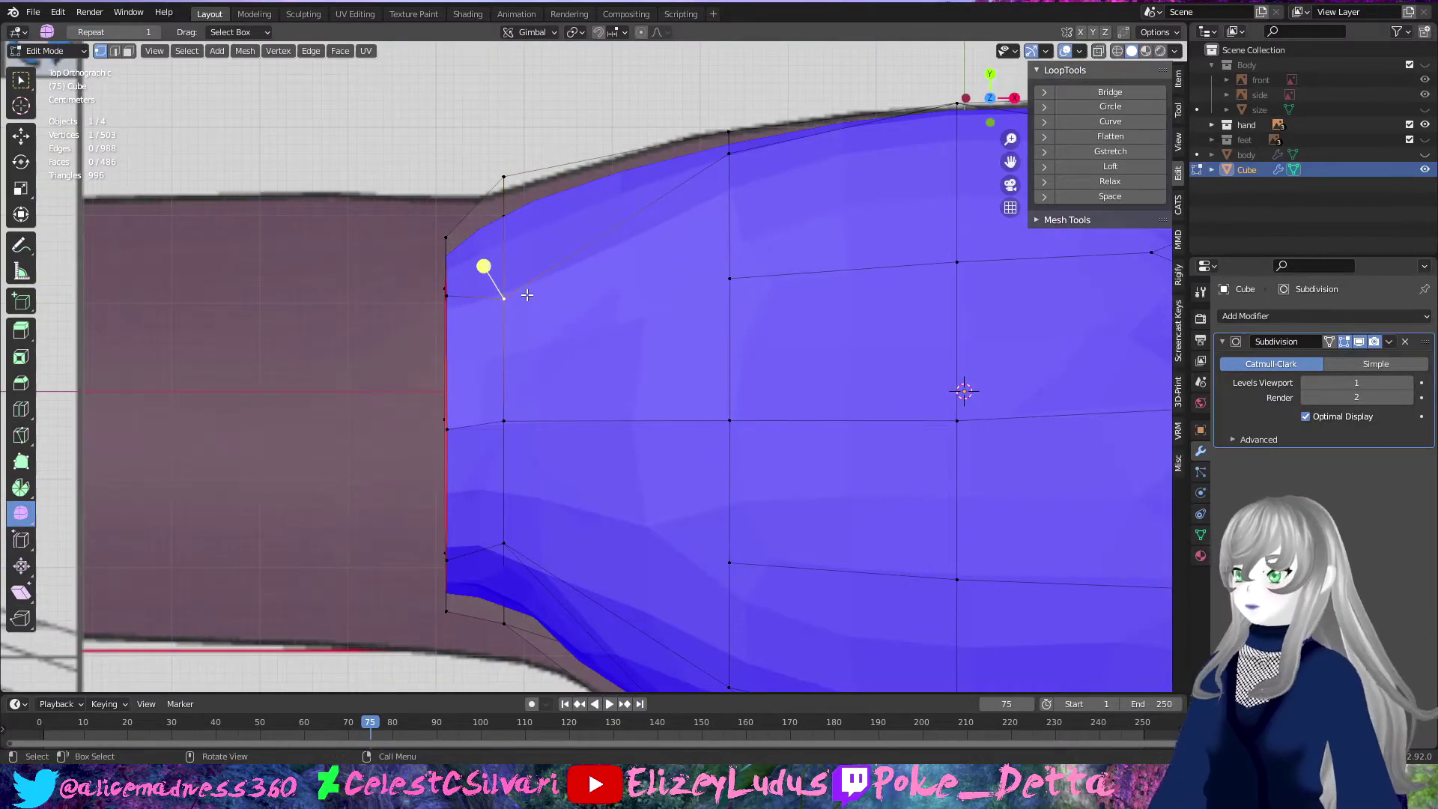
pyautogui.click(528, 295)
pyautogui.moveTo(481, 652); pyautogui.dragTo(411, 263, button='middle')
pyautogui.press('g')
pyautogui.press('y')
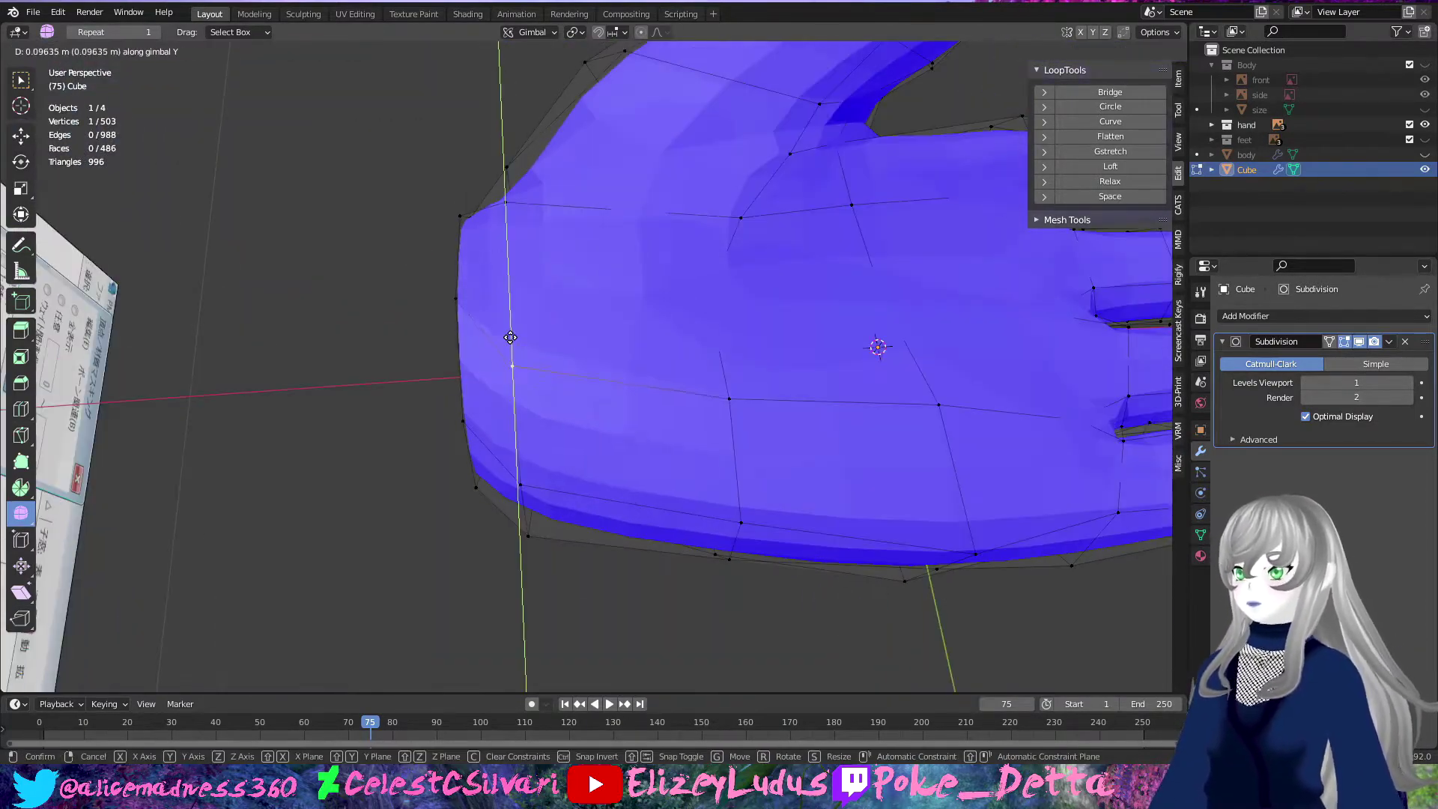
pyautogui.click(510, 337)
pyautogui.moveTo(510, 337); pyautogui.dragTo(817, 408, button='middle')
# Step: Add an edge loop across the hand near the knuckles
pyautogui.moveTo(547, 476)
pyautogui.mouseDown(button='middle')
pyautogui.moveTo(488, 477)
pyautogui.moveTo(637, 381)
pyautogui.mouseUp(button='middle')
pyautogui.keyDown('shift'); pyautogui.click(637, 380); pyautogui.keyUp('shift')
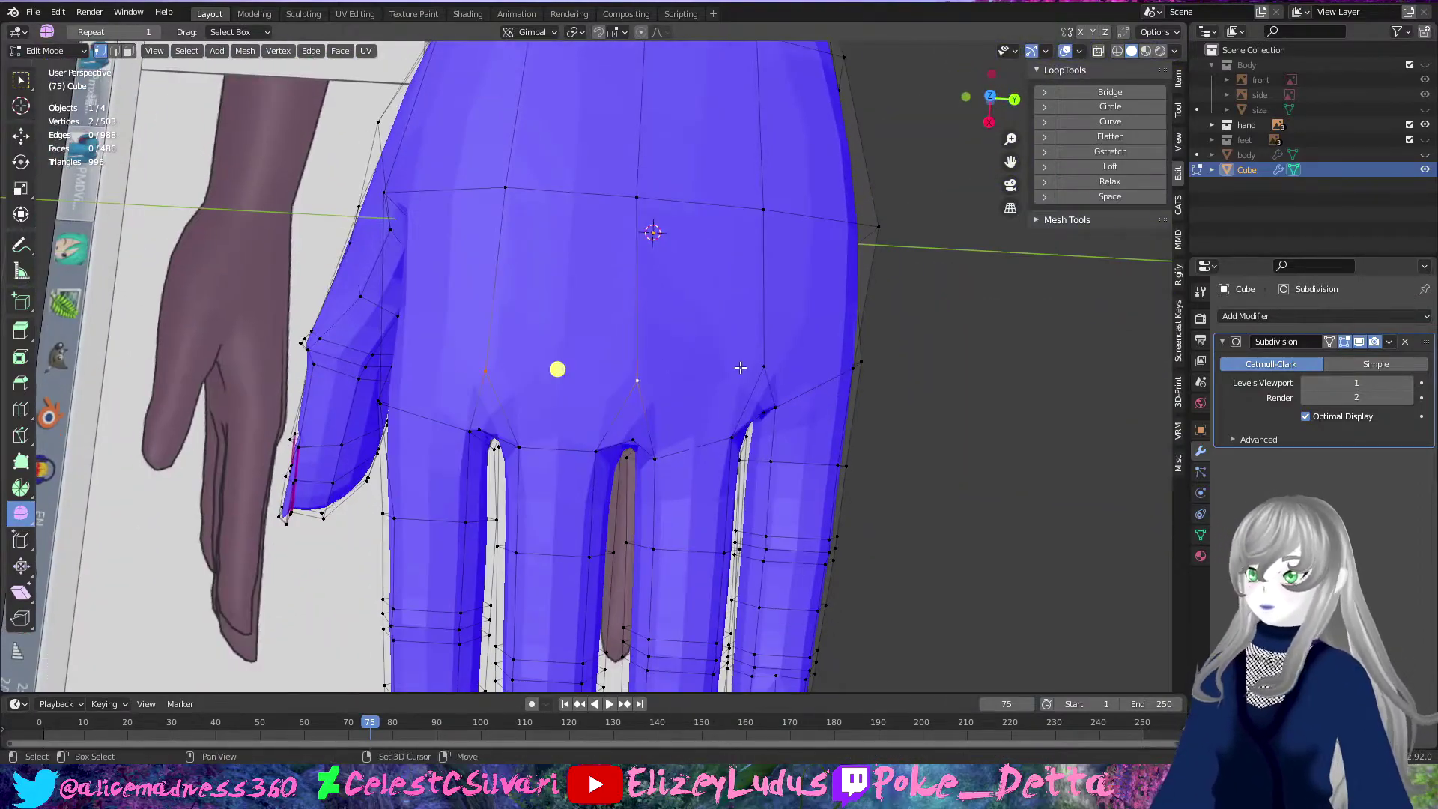
pyautogui.click(780, 352)
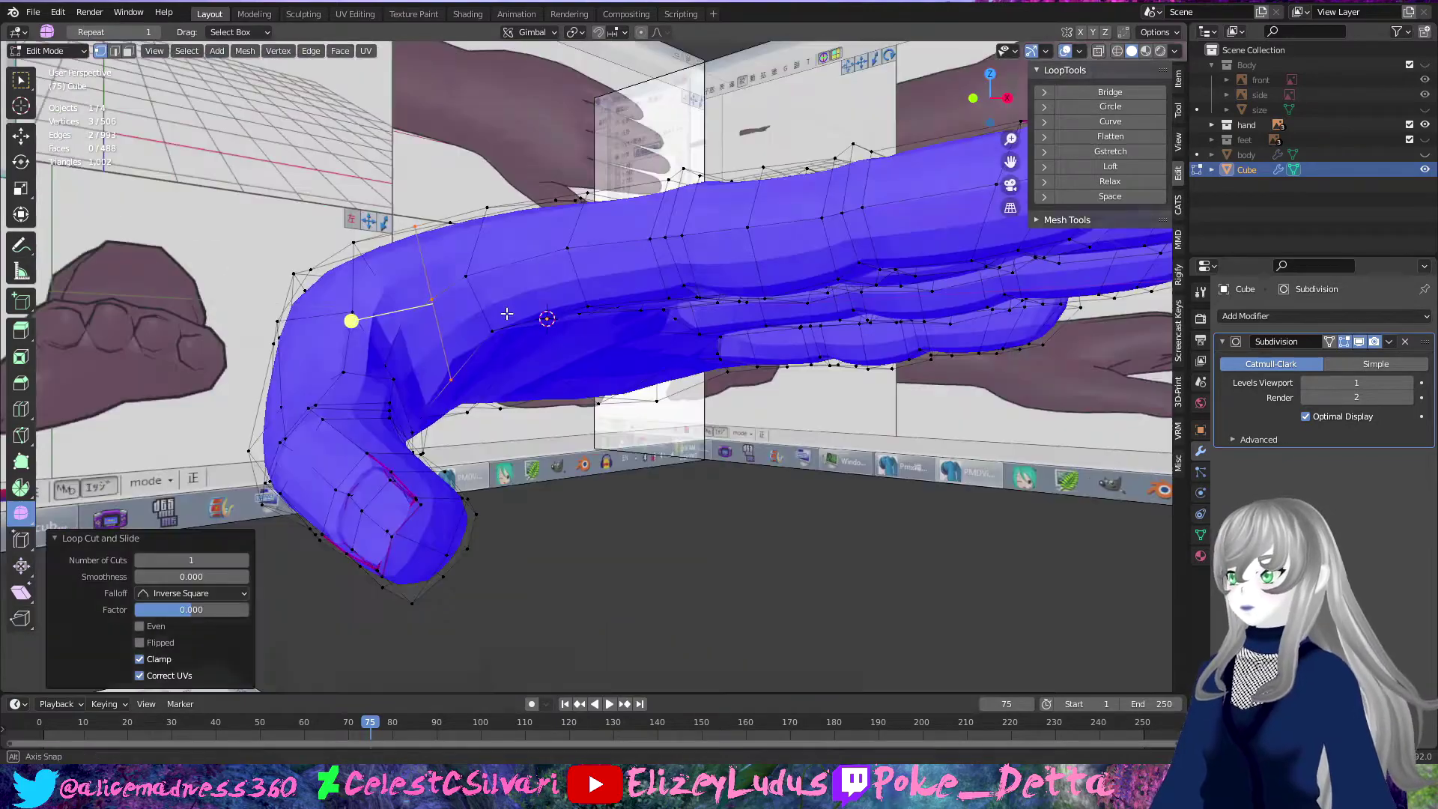
pyautogui.moveTo(780, 352)
pyautogui.mouseDown(button='middle')
pyautogui.moveTo(510, 302)
pyautogui.moveTo(592, 400)
pyautogui.moveTo(758, 367)
pyautogui.mouseUp(button='middle')
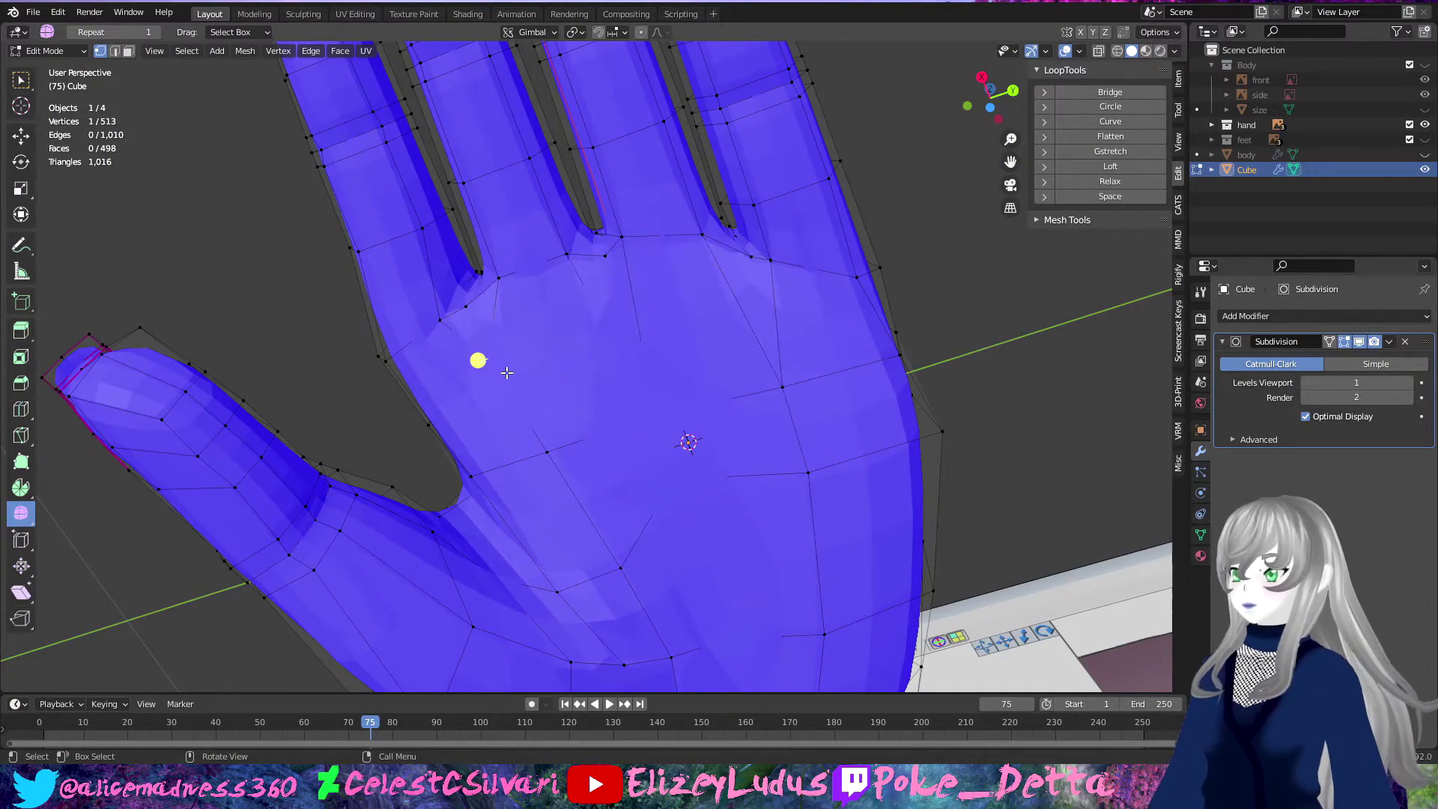
pyautogui.moveTo(316, 302); pyautogui.dragTo(541, 396, button='middle')
pyautogui.moveTo(735, 209); pyautogui.dragTo(383, 188, button='middle')
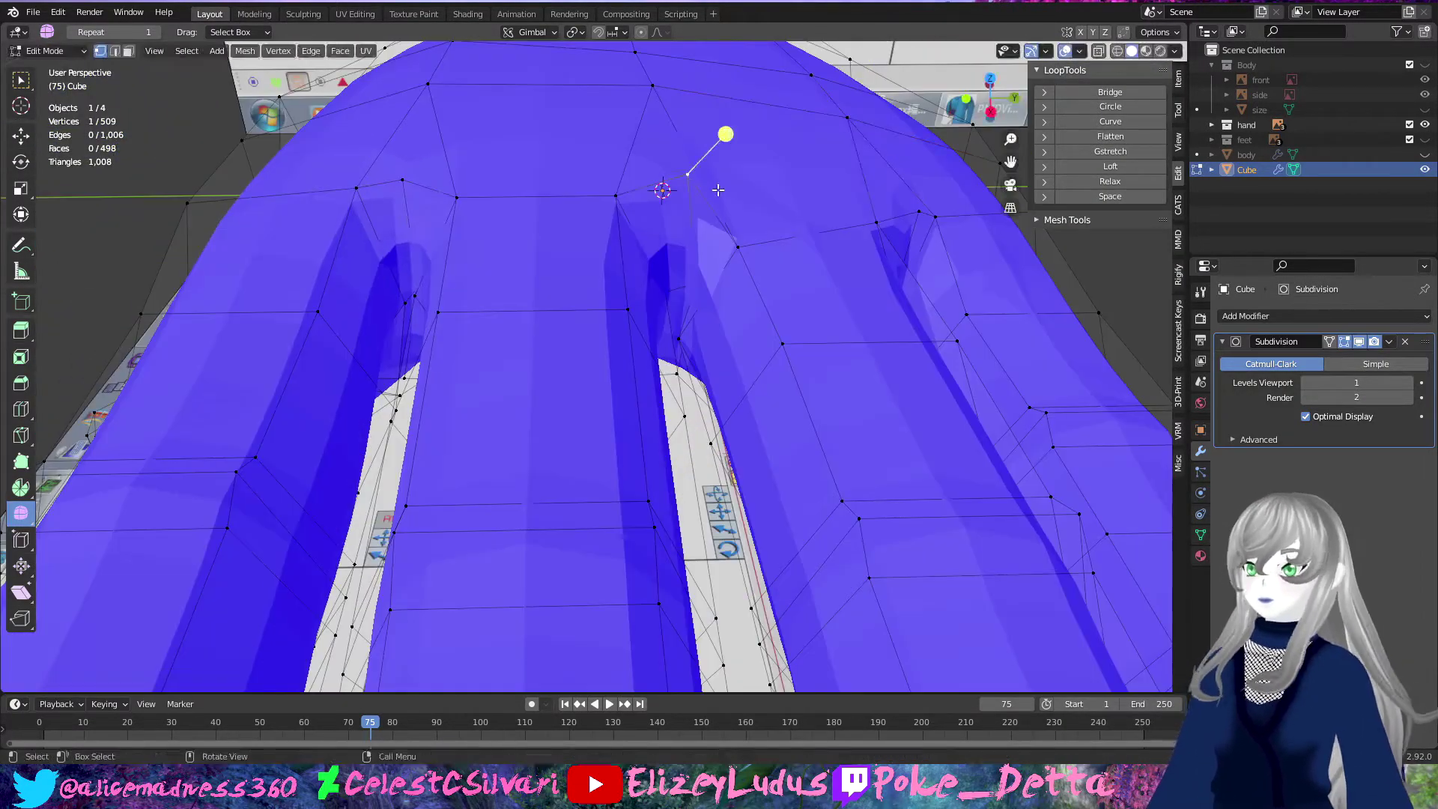
pyautogui.moveTo(919, 210); pyautogui.dragTo(417, 270, button='middle')
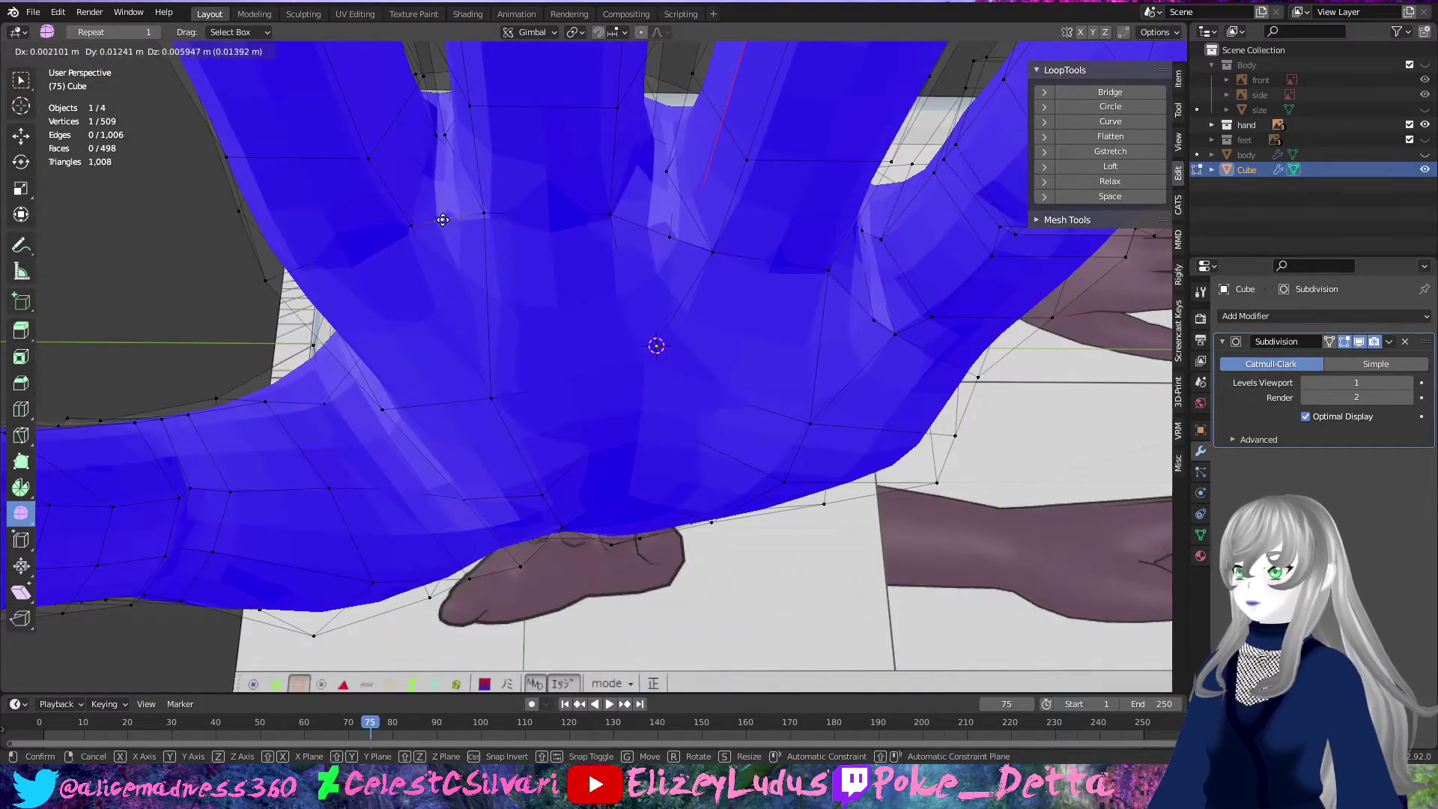
# Step: Reposition vertices around the edge between the fingers
pyautogui.click(652, 242)
pyautogui.moveTo(653, 241)
pyautogui.mouseDown(button='middle')
pyautogui.moveTo(864, 272)
pyautogui.moveTo(639, 165)
pyautogui.mouseUp(button='middle')
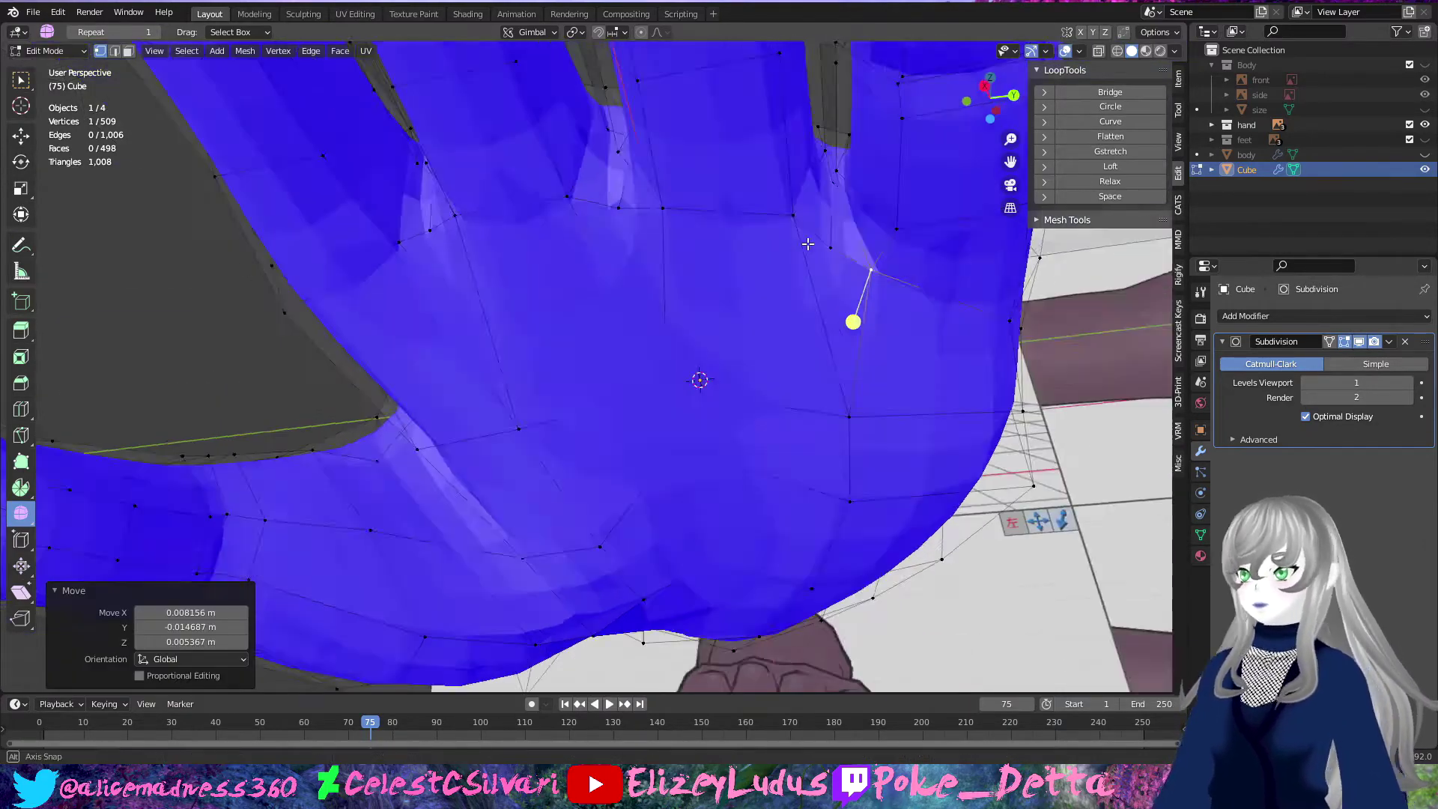
pyautogui.moveTo(846, 267); pyautogui.dragTo(363, 216, button='middle')
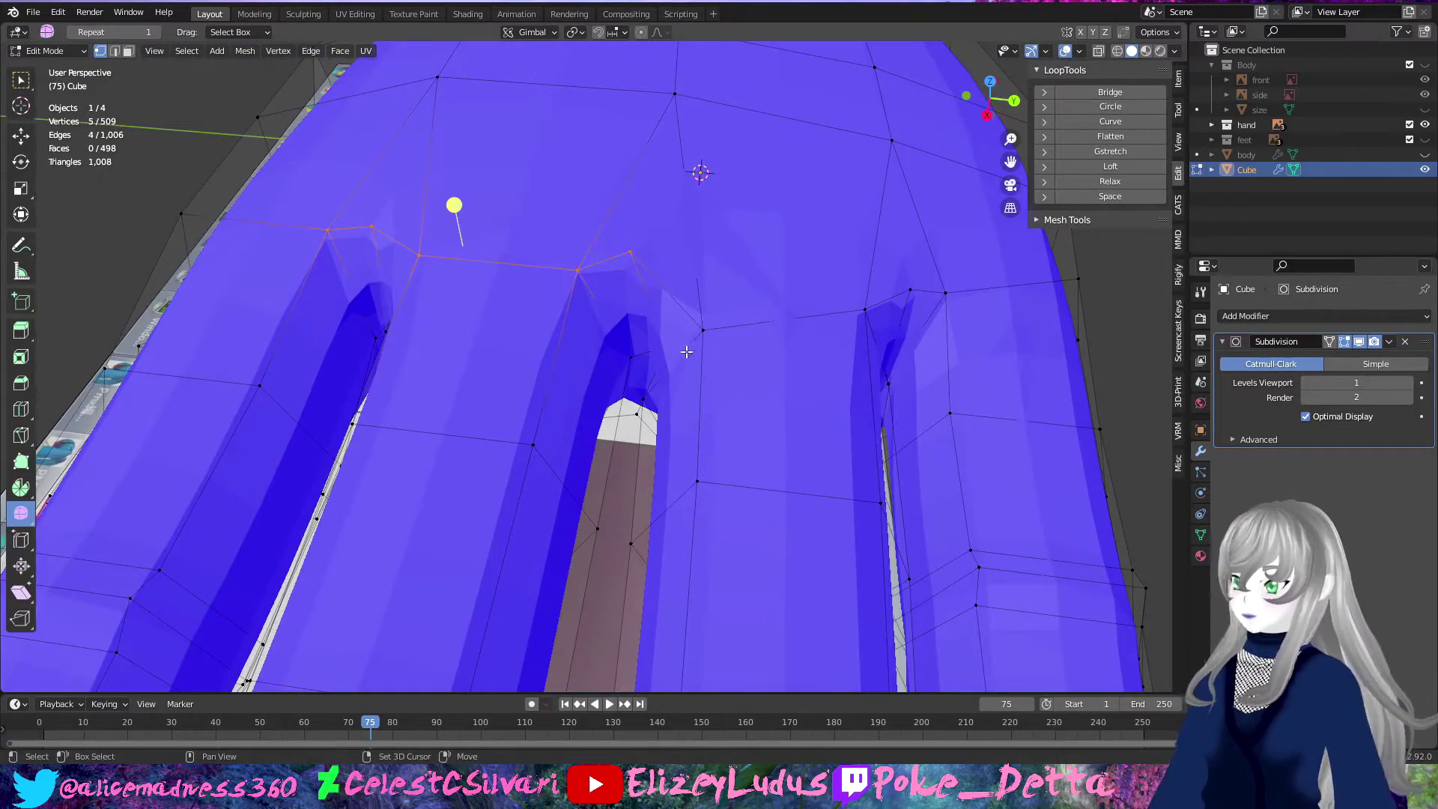
pyautogui.click(818, 303)
pyautogui.moveTo(817, 303); pyautogui.dragTo(678, 464, button='middle')
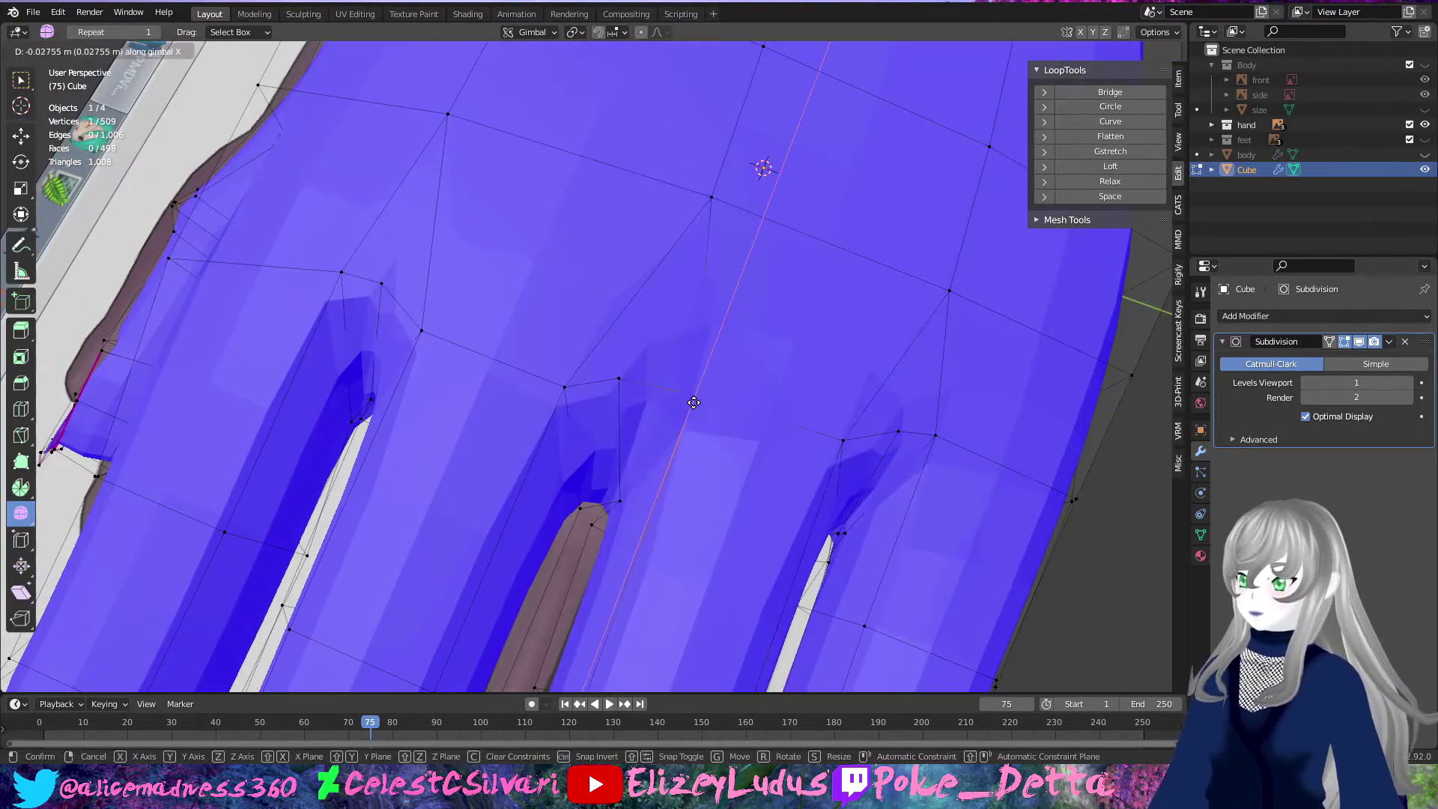
pyautogui.click(693, 403)
pyautogui.moveTo(693, 402)
pyautogui.mouseDown(button='middle')
pyautogui.moveTo(739, 283)
pyautogui.moveTo(620, 477)
pyautogui.mouseUp(button='middle')
# Step: Zoom out to the whole hand and select a vertex on its back
pyautogui.moveTo(542, 561)
pyautogui.mouseDown(button='middle')
pyautogui.moveTo(479, 322)
pyautogui.moveTo(420, 270)
pyautogui.moveTo(1109, 83)
pyautogui.moveTo(547, 300)
pyautogui.mouseUp(button='middle')
pyautogui.scroll(-6, 479, 322)
pyautogui.scroll(3, 413, 259)
pyautogui.scroll(3, 547, 299)
pyautogui.click(497, 96)
# Step: Slide a back-of-hand vertex along its edge and move a knuckle vertex
pyautogui.hotkey('shift', 'v')
pyautogui.click(547, 337)
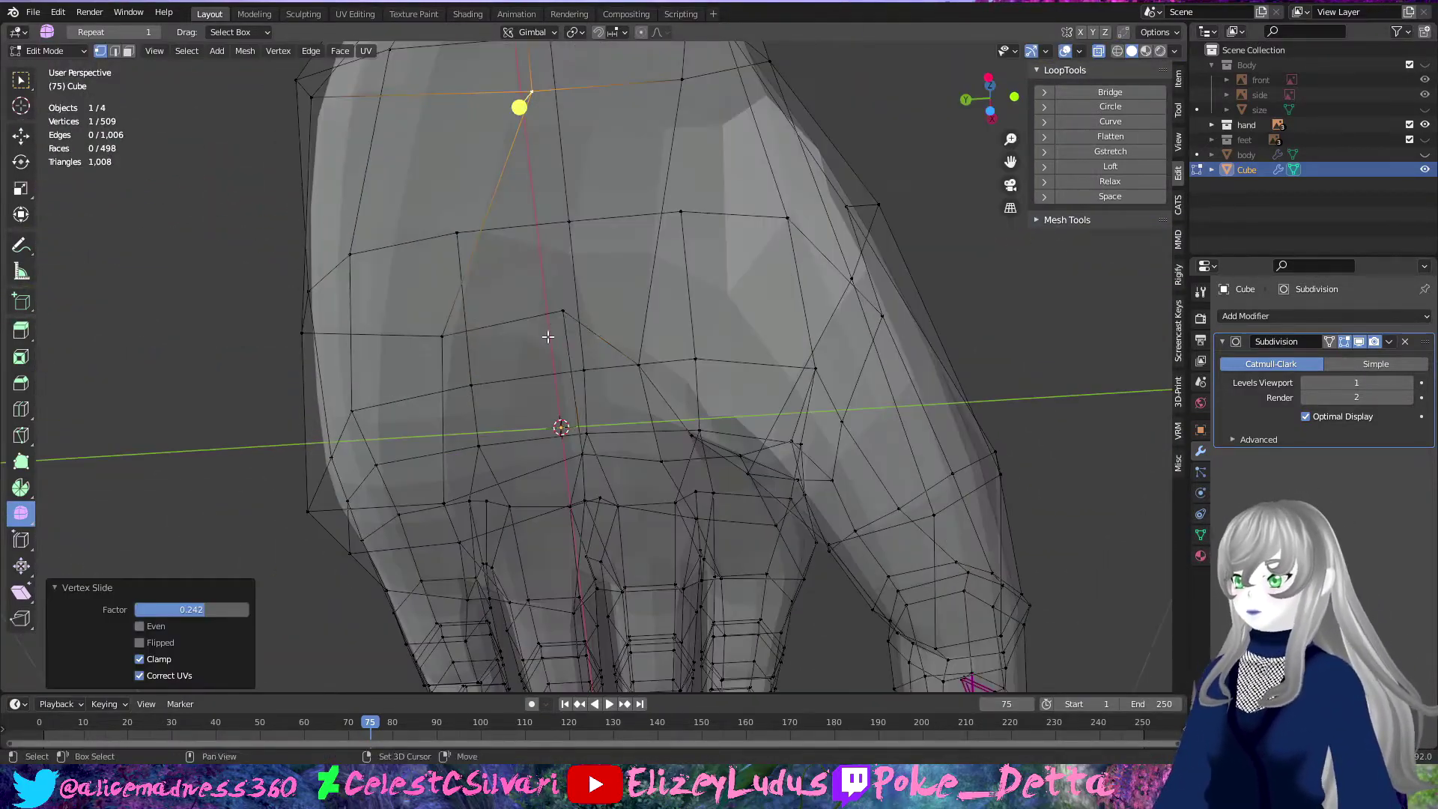
pyautogui.scroll(-5, 548, 96)
pyautogui.moveTo(547, 97)
pyautogui.mouseDown(button='middle')
pyautogui.moveTo(618, 372)
pyautogui.moveTo(648, 425)
pyautogui.mouseUp(button='middle')
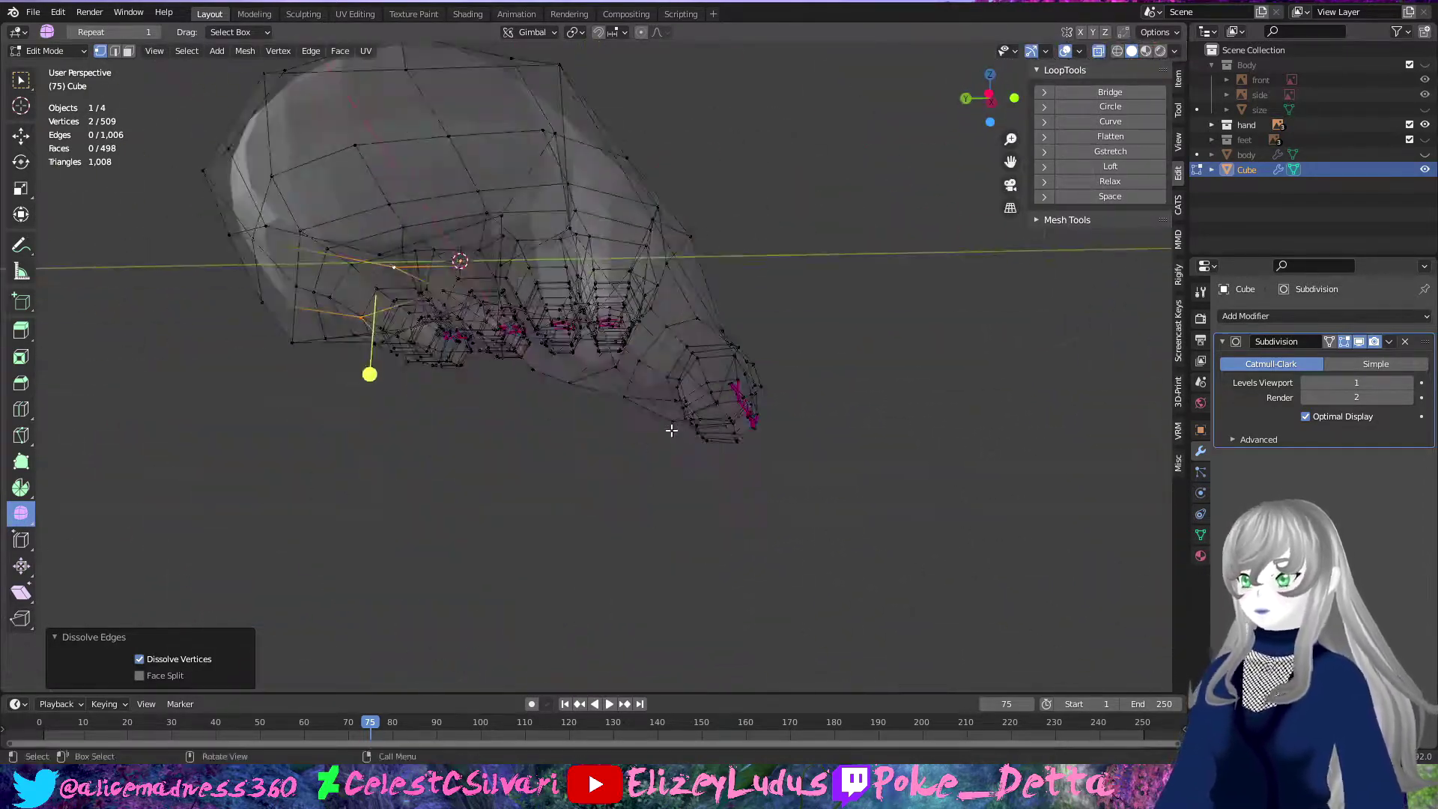
pyautogui.click(648, 426)
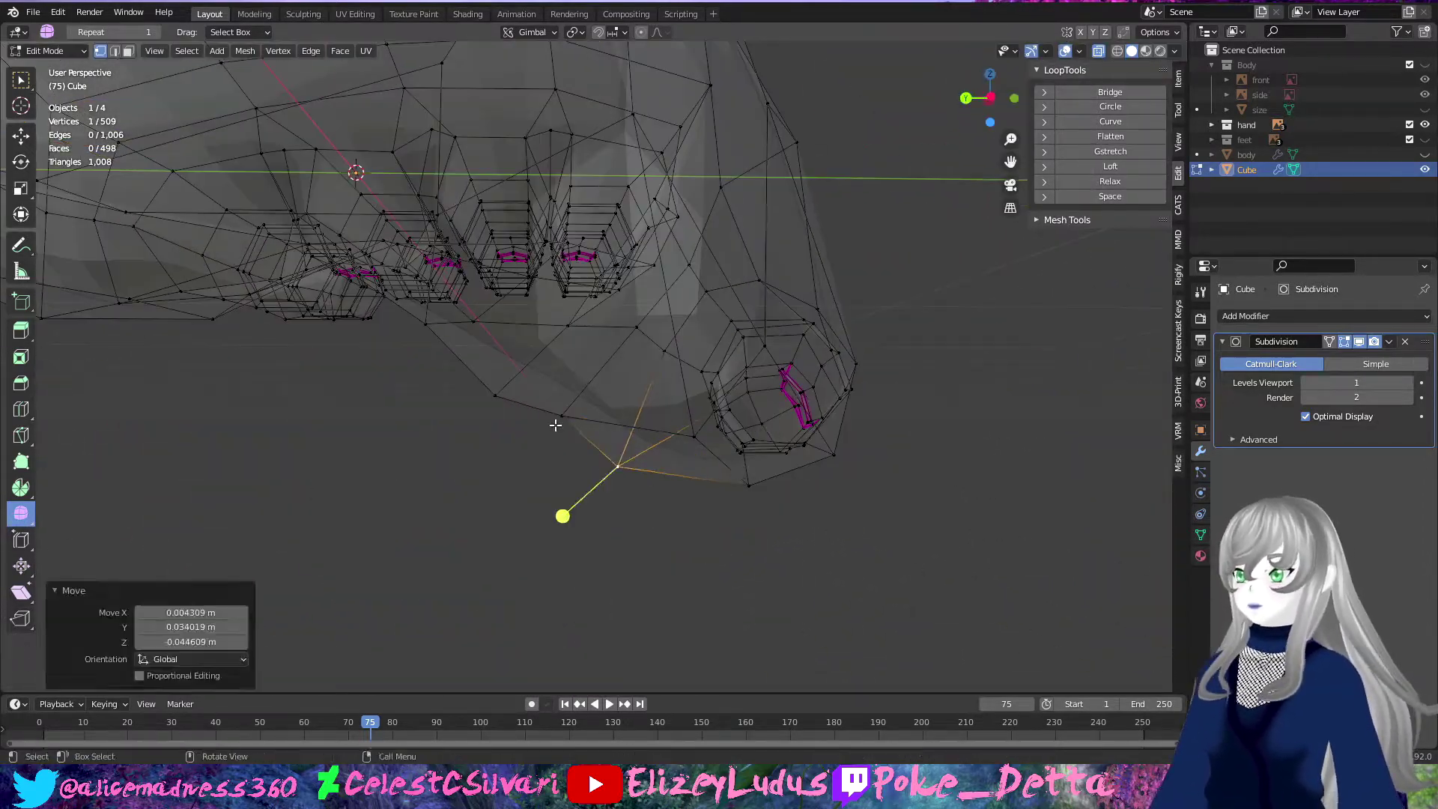
pyautogui.press('g')
pyautogui.click(547, 434)
# Step: Lower a group of thumb-area vertices in right-side orthographic view
pyautogui.moveTo(547, 433)
pyautogui.mouseDown(button='middle')
pyautogui.moveTo(562, 452)
pyautogui.moveTo(710, 287)
pyautogui.mouseUp(button='middle')
pyautogui.keyDown('shift'); pyautogui.click(599, 411); pyautogui.keyUp('shift')
pyautogui.press('g')
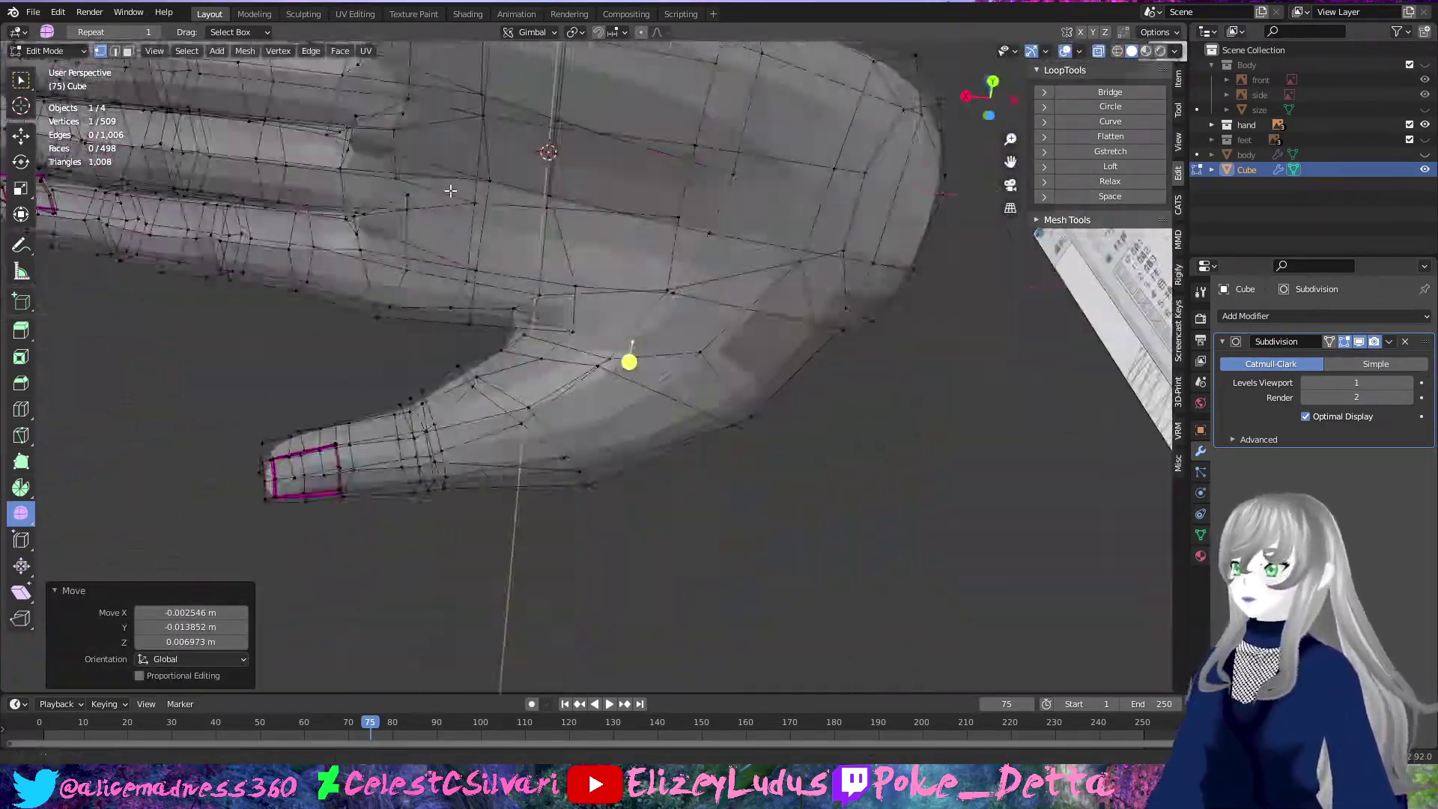
pyautogui.moveTo(711, 286); pyautogui.dragTo(652, 317, button='middle')
pyautogui.keyDown('shift'); pyautogui.click(652, 317); pyautogui.keyUp('shift')
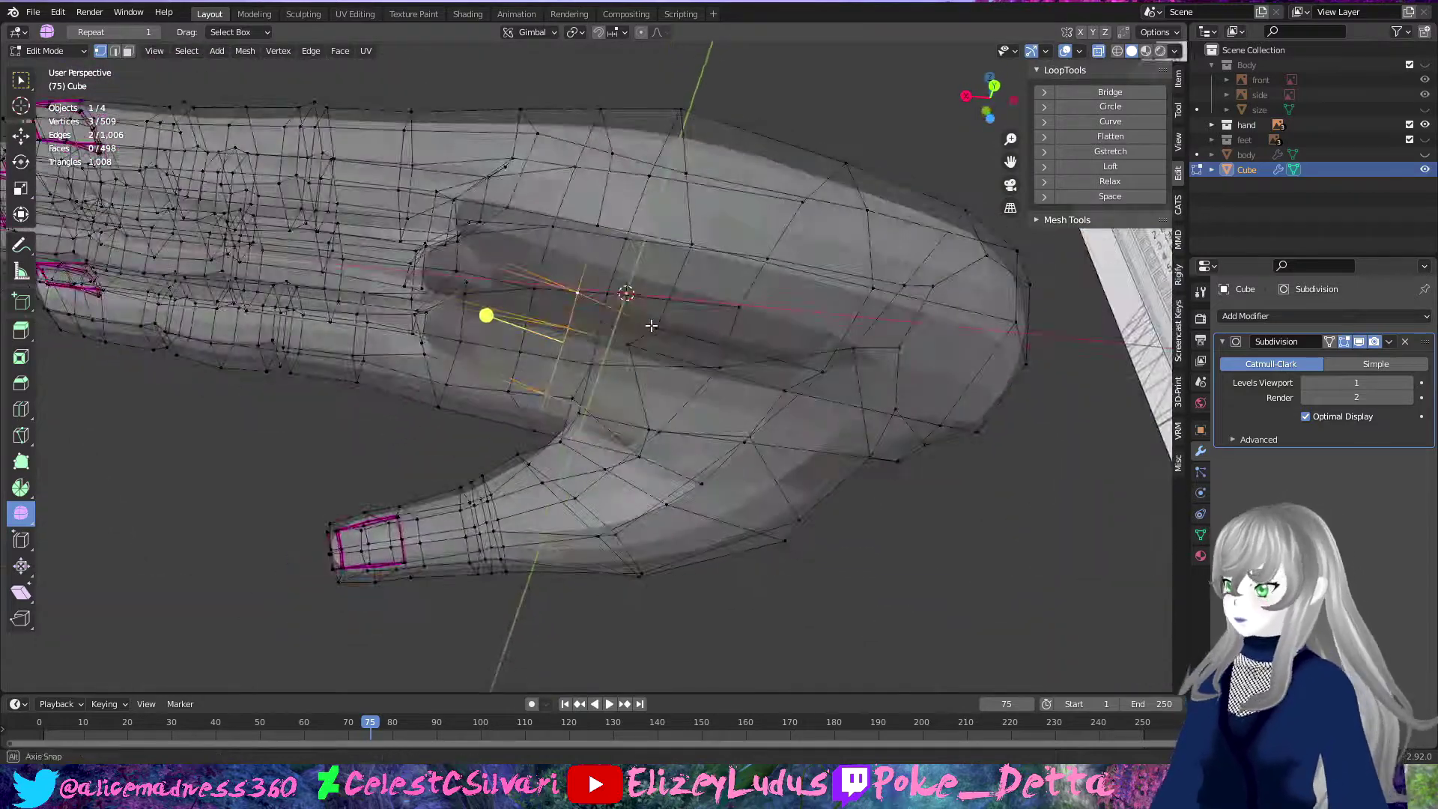
pyautogui.press('KP_3')
pyautogui.click(716, 344)
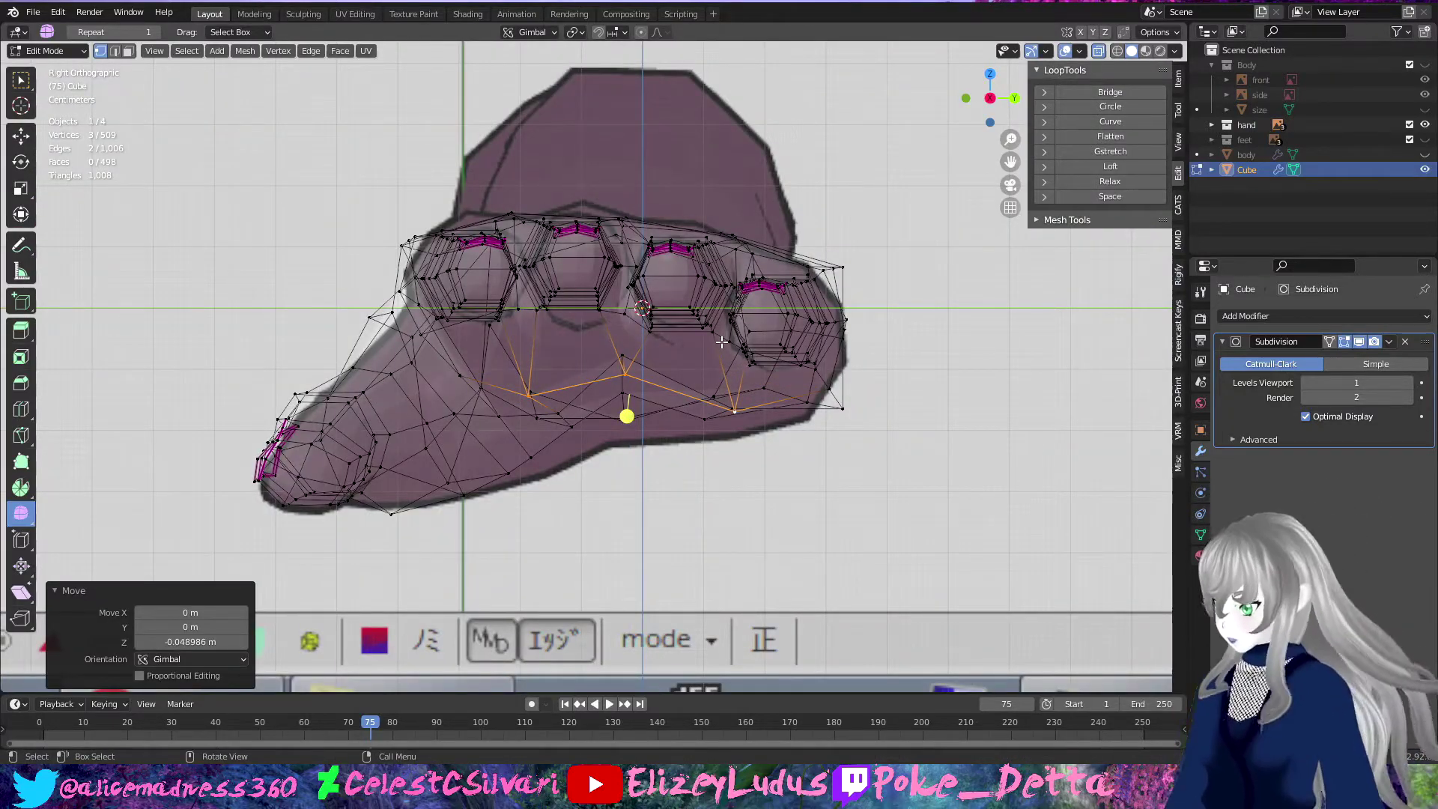
# Step: Adjust more thumb-base vertex positions from perspective and top views
pyautogui.moveTo(721, 341)
pyautogui.mouseDown(button='middle')
pyautogui.moveTo(660, 513)
pyautogui.moveTo(629, 208)
pyautogui.mouseUp(button='middle')
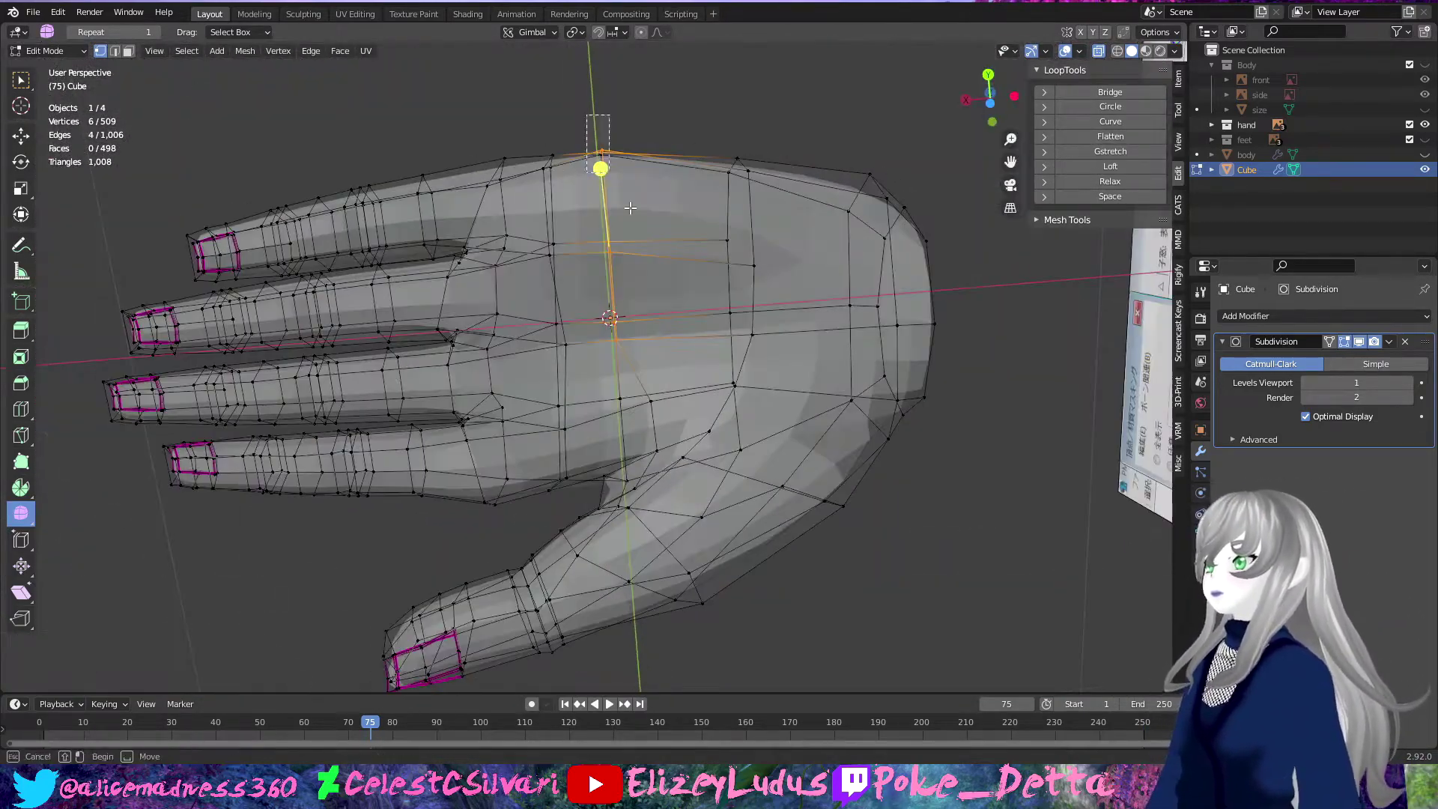
pyautogui.click(671, 402)
pyautogui.moveTo(671, 402); pyautogui.dragTo(430, 171, button='middle')
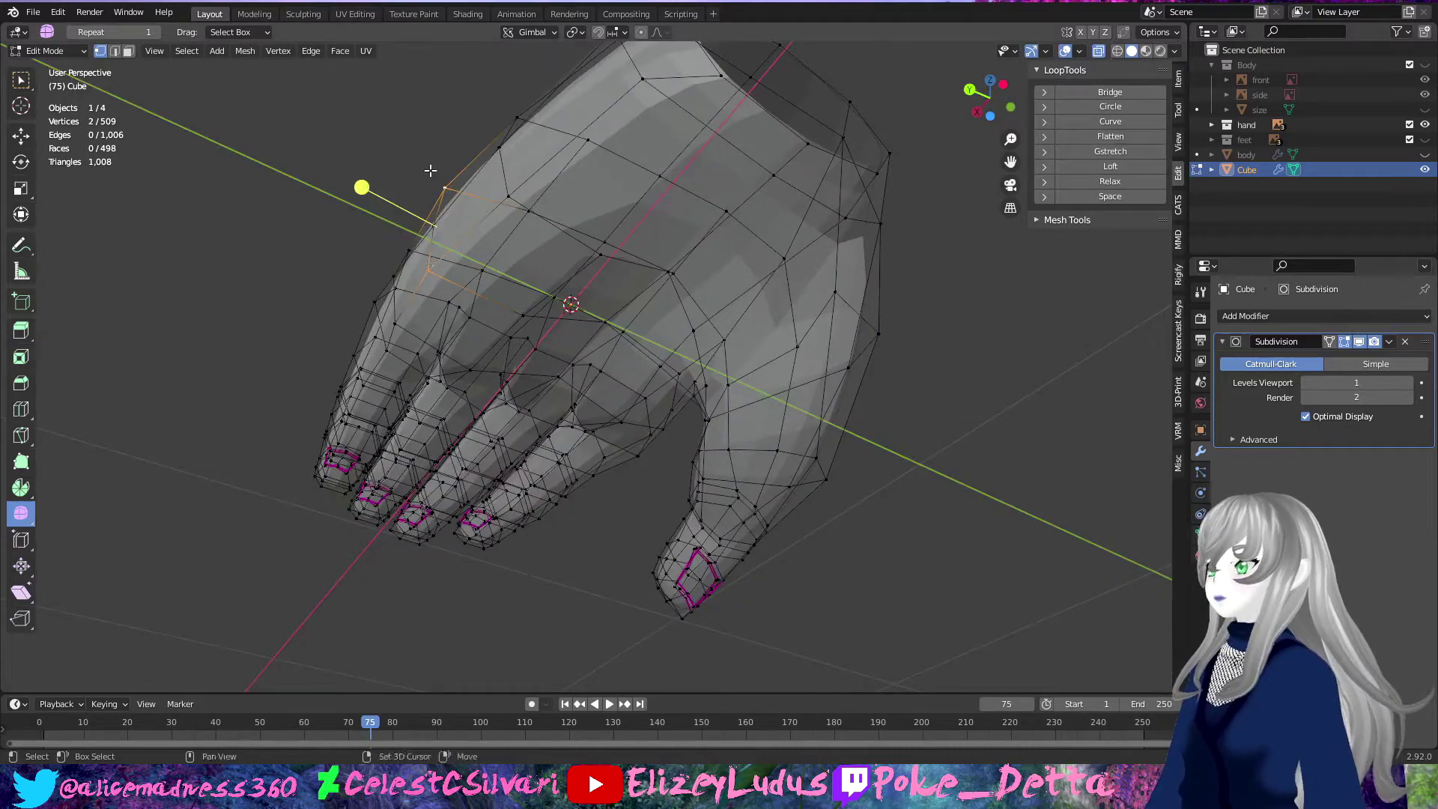
pyautogui.click(458, 266)
pyautogui.moveTo(458, 266); pyautogui.dragTo(707, 577, button='middle')
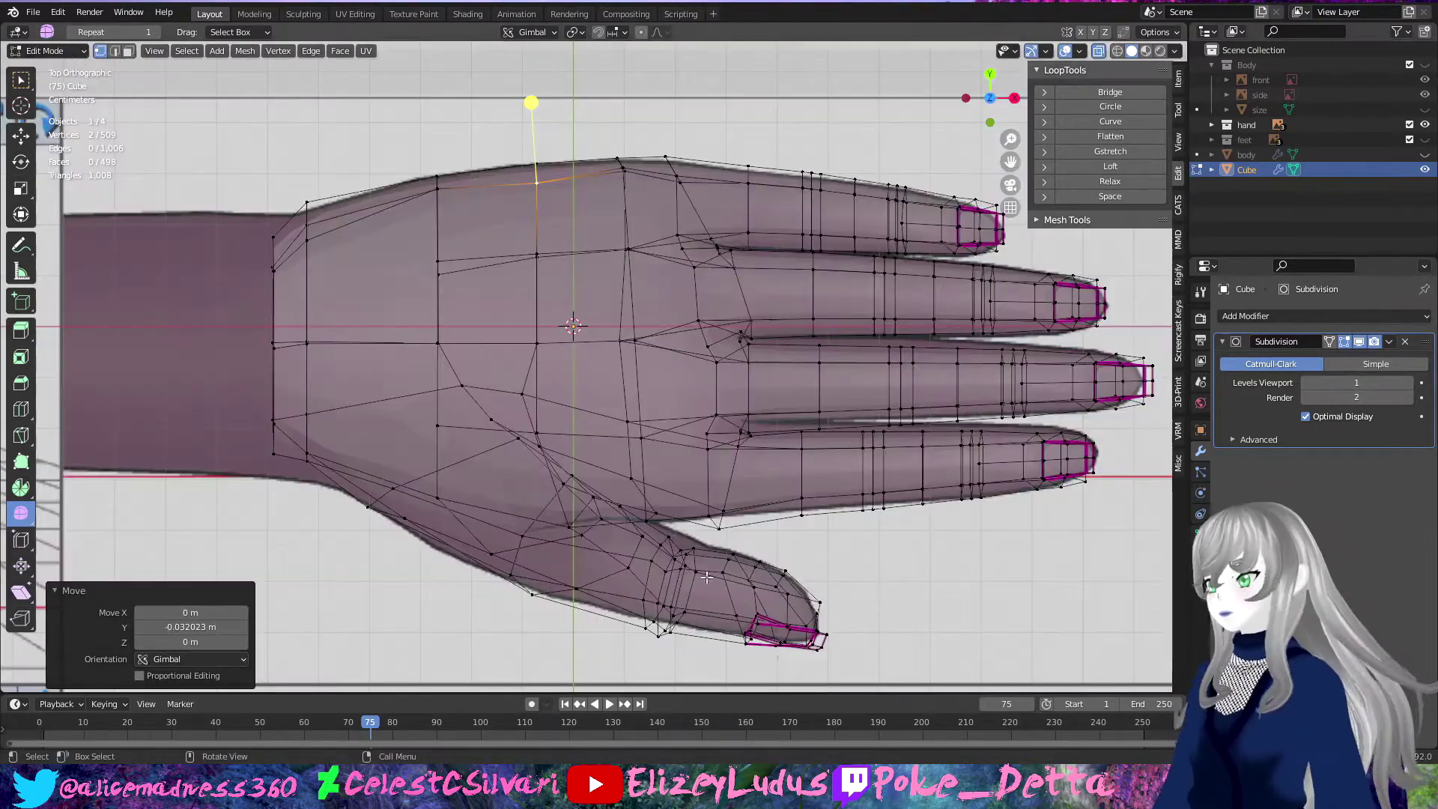
pyautogui.click(640, 517)
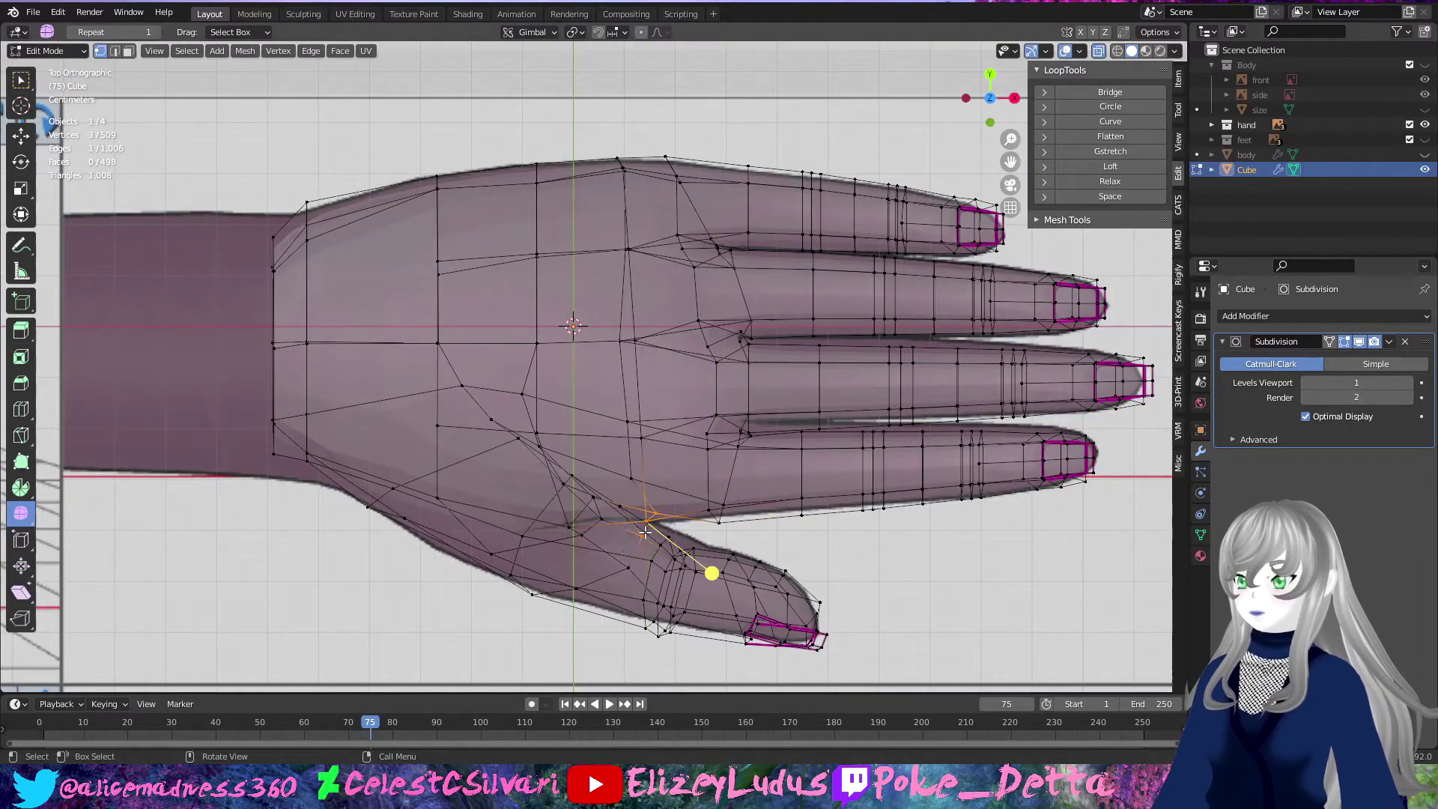
pyautogui.moveTo(651, 607)
pyautogui.mouseDown(button='middle')
pyautogui.moveTo(539, 423)
pyautogui.moveTo(412, 307)
pyautogui.mouseUp(button='middle')
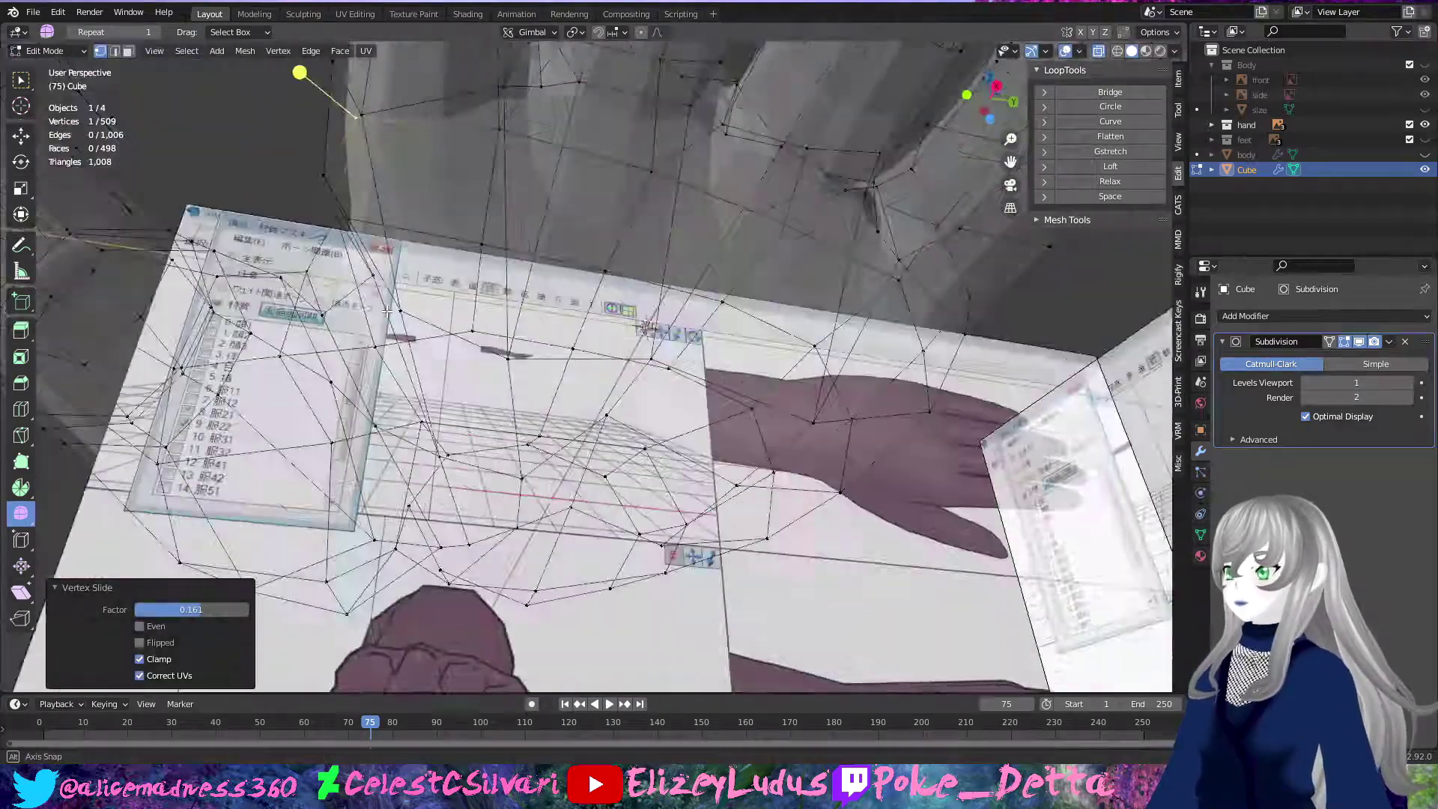
# Step: Move a last palm vertex and return to Object Mode
pyautogui.click(413, 307)
pyautogui.click(448, 493)
pyautogui.scroll(-3, 448, 494)
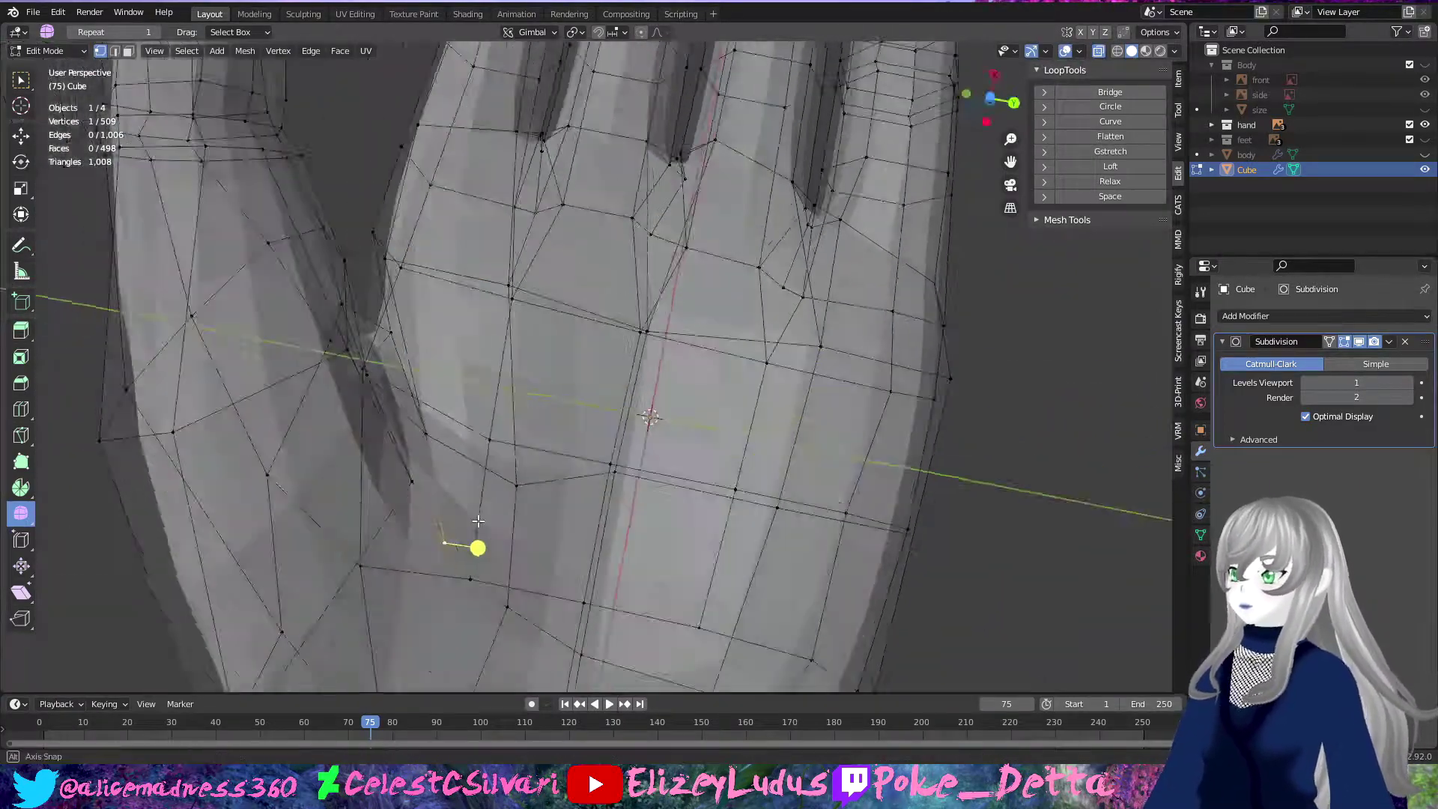
pyautogui.scroll(3, 537, 542)
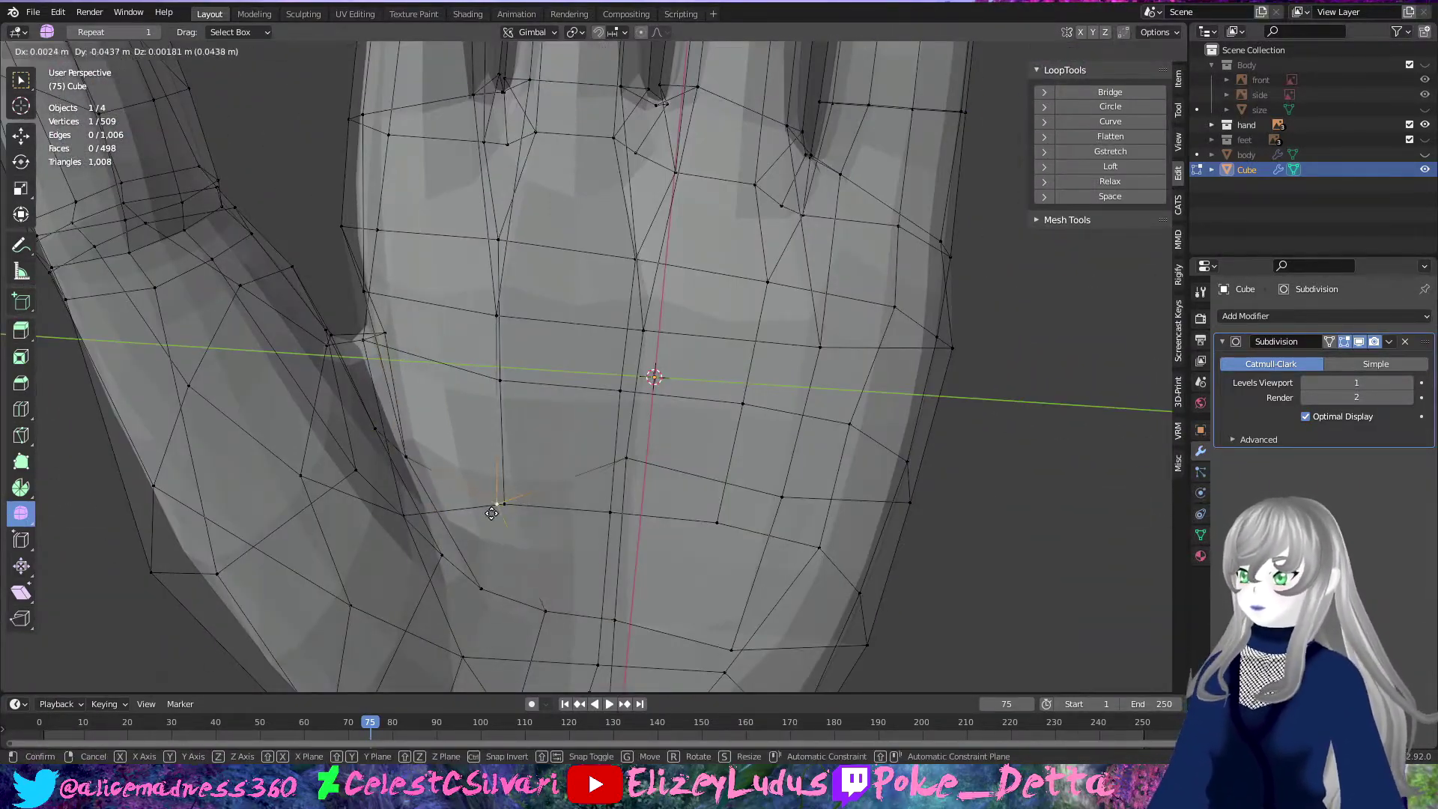
pyautogui.click(491, 512)
pyautogui.moveTo(537, 642)
pyautogui.mouseDown(button='middle')
pyautogui.moveTo(681, 177)
pyautogui.moveTo(600, 490)
pyautogui.moveTo(772, 177)
pyautogui.moveTo(432, 346)
pyautogui.moveTo(394, 403)
pyautogui.moveTo(434, 537)
pyautogui.moveTo(355, 574)
pyautogui.moveTo(408, 564)
pyautogui.moveTo(254, 613)
pyautogui.mouseUp(button='middle')
pyautogui.press('Tab')
pyautogui.press('Tab')
pyautogui.scroll(5, 432, 417)
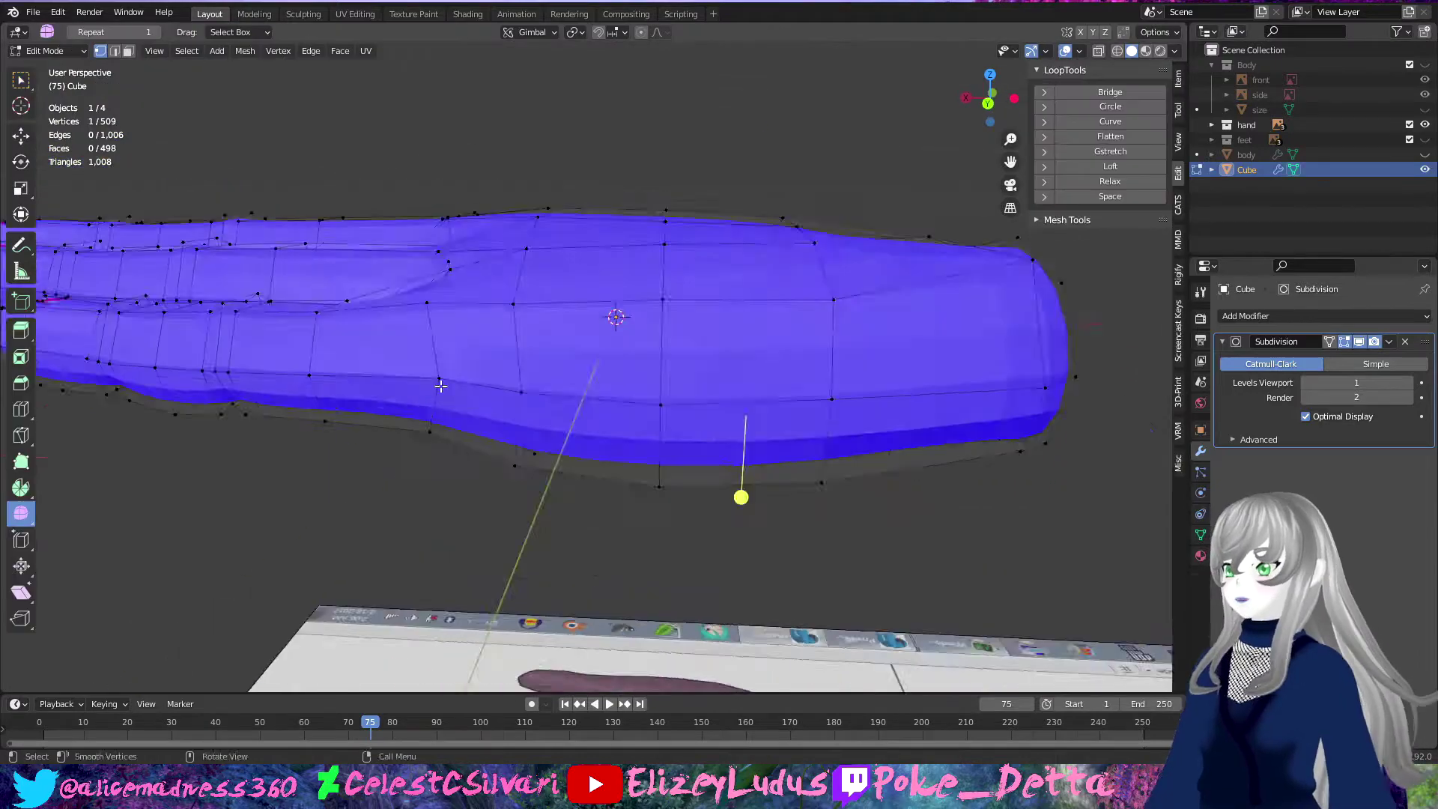
# Step: Inset three knuckle faces on the back of the hand and shift them
pyautogui.moveTo(432, 417); pyautogui.dragTo(527, 561, button='middle')
pyautogui.moveTo(800, 524); pyautogui.dragTo(530, 510, button='middle')
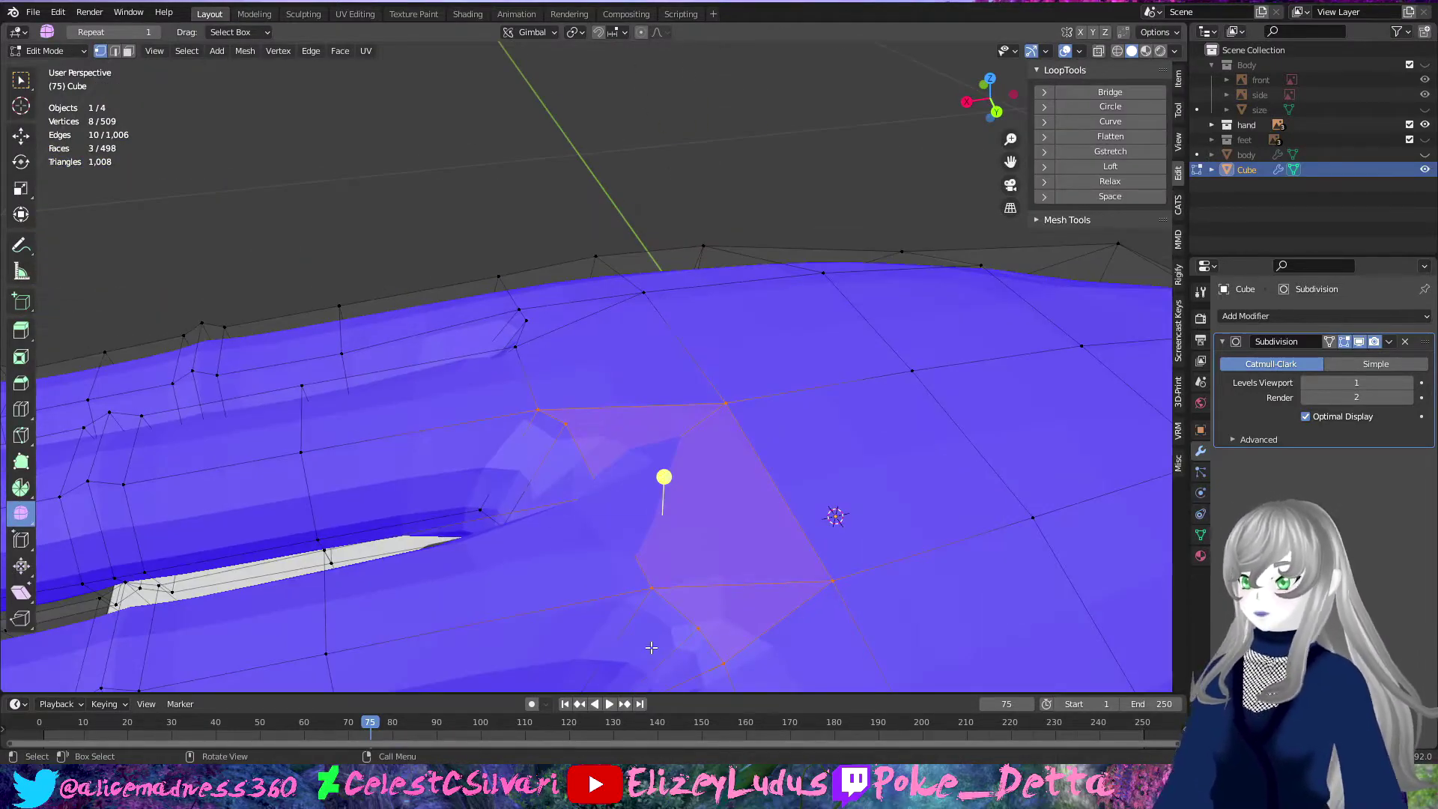
pyautogui.moveTo(571, 323); pyautogui.dragTo(480, 359, button='middle')
pyautogui.keyDown('shift'); pyautogui.click(459, 363); pyautogui.keyUp('shift')
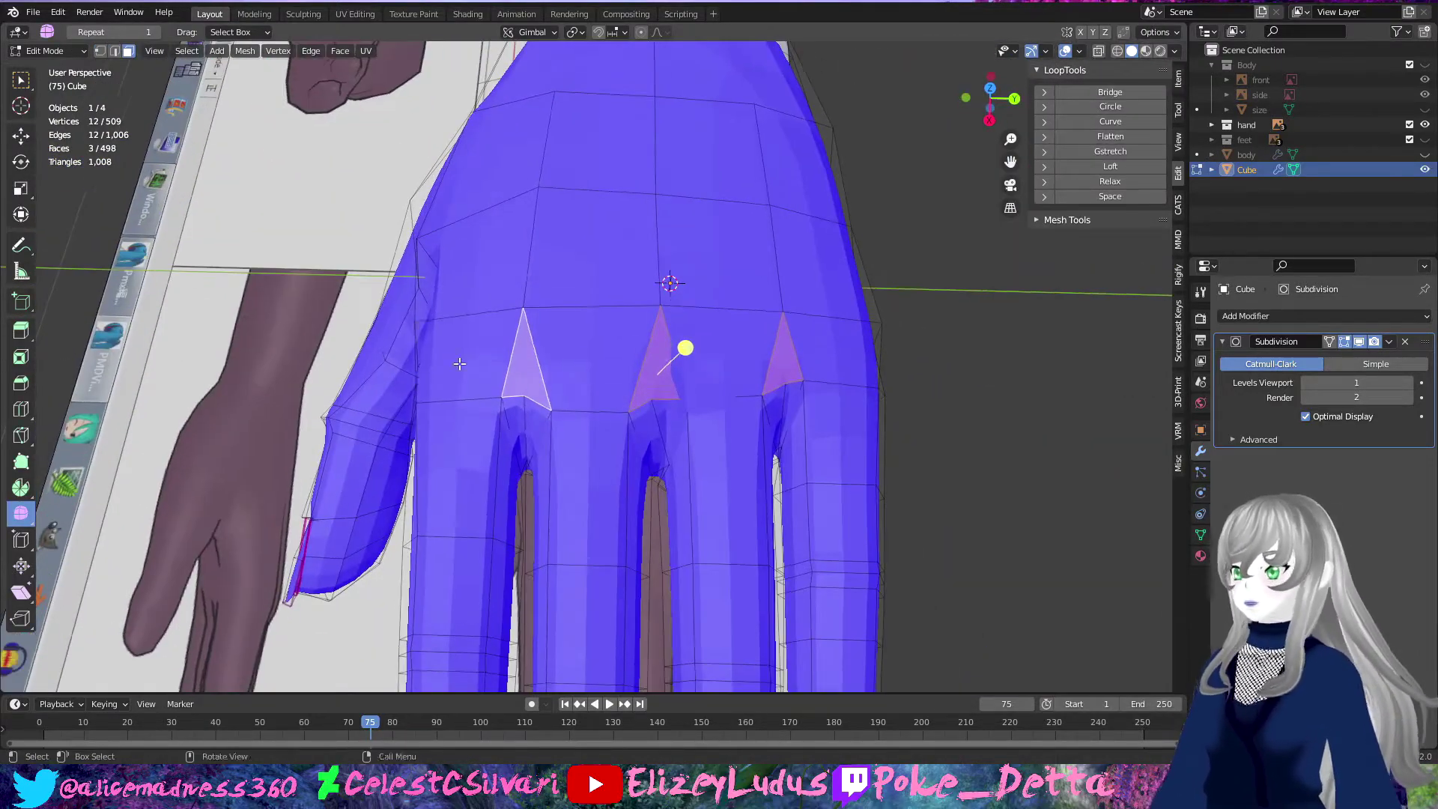
pyautogui.click(784, 416)
pyautogui.moveTo(783, 416)
pyautogui.mouseDown(button='middle')
pyautogui.moveTo(664, 354)
pyautogui.moveTo(476, 367)
pyautogui.mouseUp(button='middle')
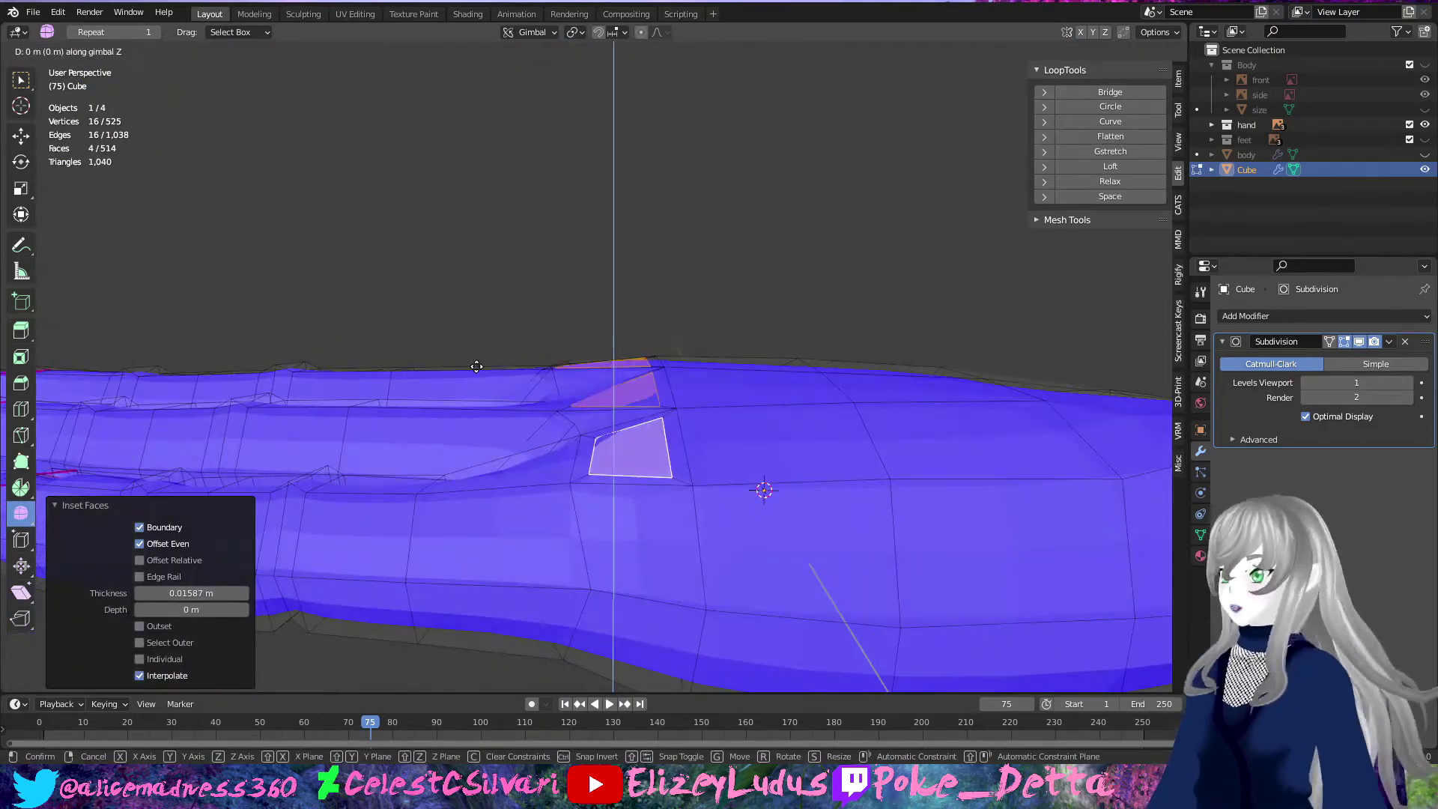
pyautogui.scroll(2, 571, 448)
pyautogui.moveTo(629, 299); pyautogui.dragTo(626, 312)
pyautogui.click(854, 552)
# Step: Box-select the middle fingertip faces from top view and separate them into Cube.001
pyautogui.press('Tab')
pyautogui.moveTo(854, 553)
pyautogui.mouseDown(button='middle')
pyautogui.moveTo(501, 551)
pyautogui.moveTo(725, 403)
pyautogui.moveTo(475, 593)
pyautogui.moveTo(752, 505)
pyautogui.moveTo(565, 292)
pyautogui.moveTo(646, 316)
pyautogui.moveTo(785, 511)
pyautogui.moveTo(784, 379)
pyautogui.moveTo(559, 421)
pyautogui.moveTo(703, 551)
pyautogui.moveTo(1099, 68)
pyautogui.mouseUp(button='middle')
pyautogui.press('Tab')
pyautogui.click(1098, 51)
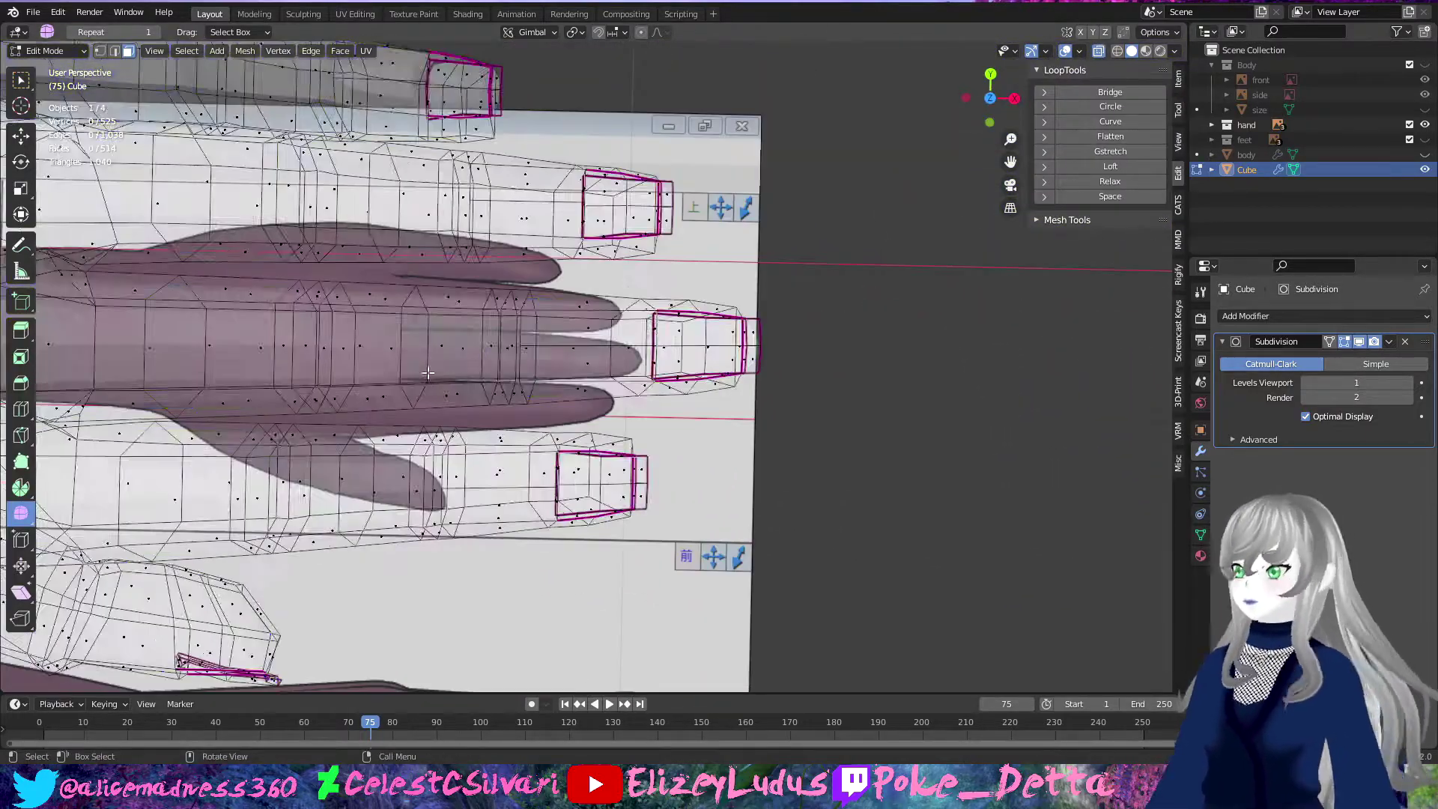
pyautogui.hotkey('alt', 'a')
pyautogui.hotkey('alt', 'z')
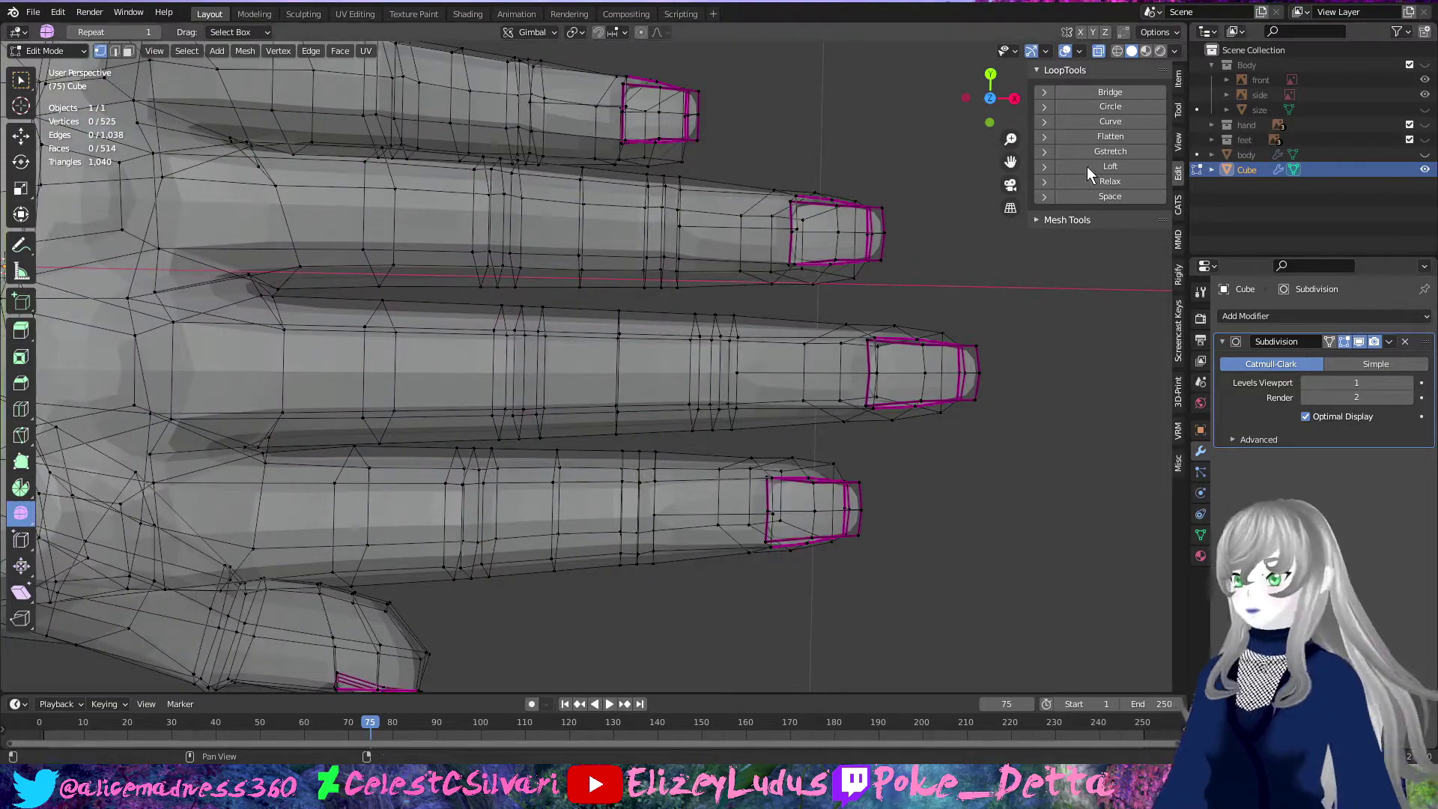
pyautogui.press('KP_1')
pyautogui.press('KP_7')
pyautogui.moveTo(579, 457); pyautogui.dragTo(1107, 282)
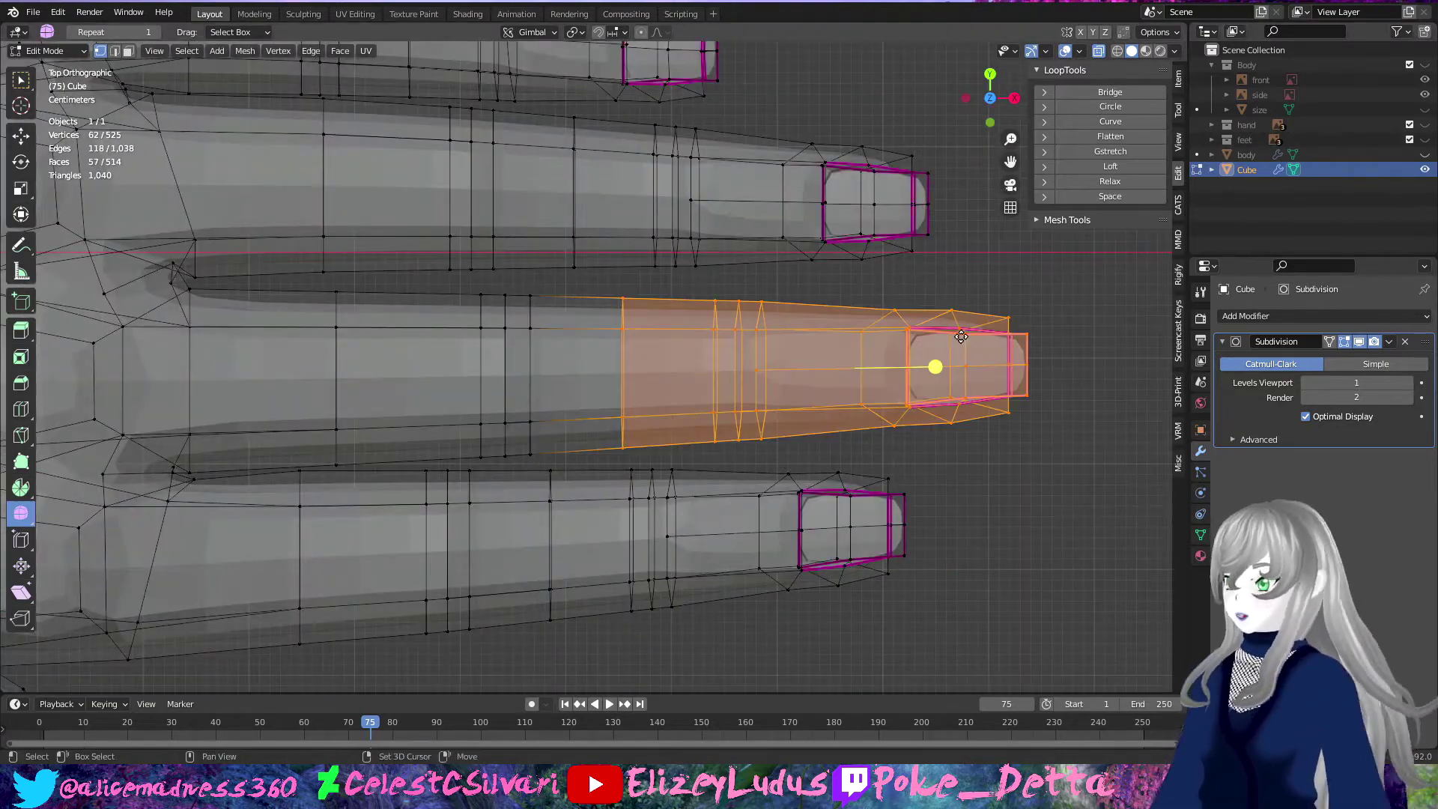
pyautogui.press('p')
pyautogui.click(941, 491)
pyautogui.press('Tab')
# Step: Reselect the hand, inspect its 525-vertex mesh in Edit Mode, then exit
pyautogui.click(1247, 169)
pyautogui.press('Tab')
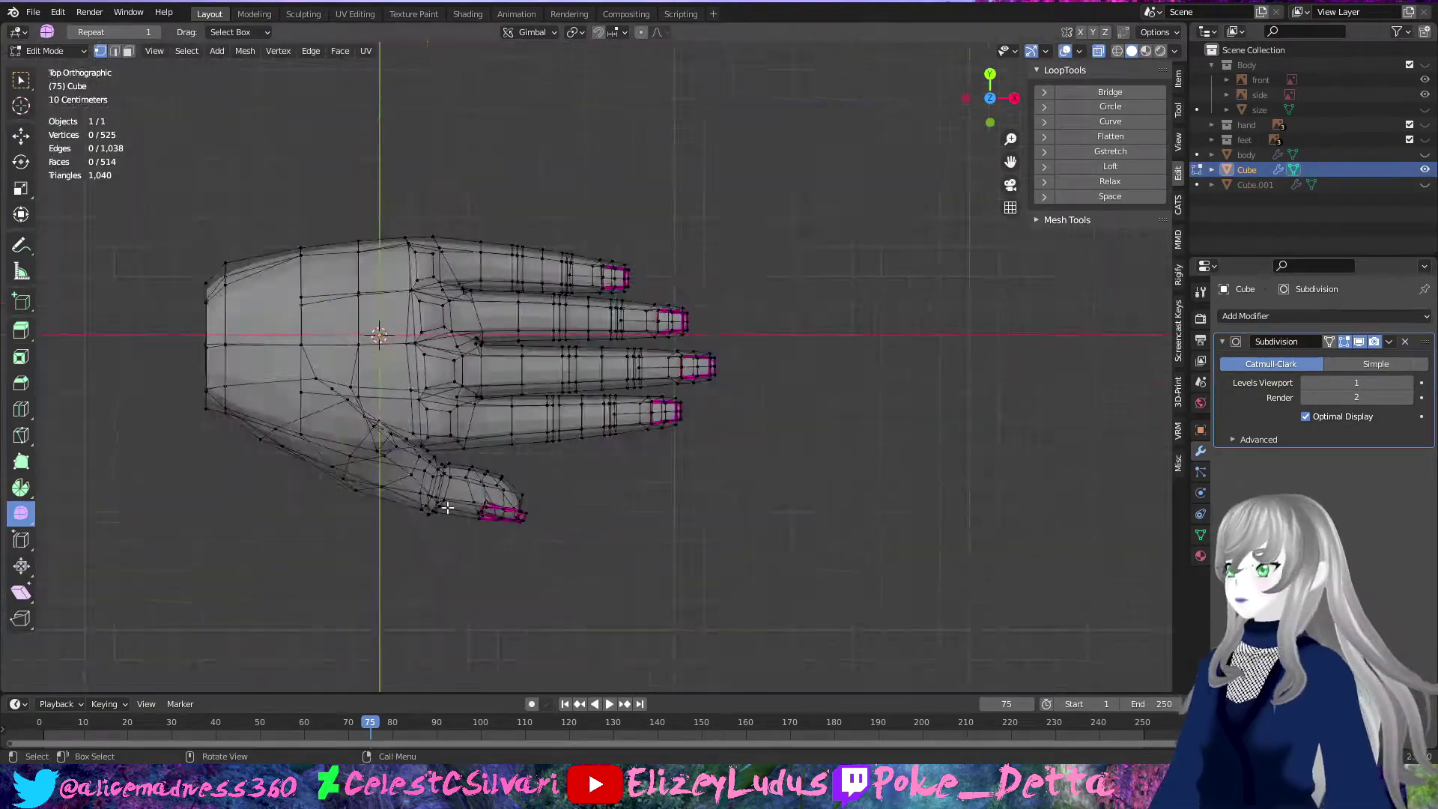
pyautogui.moveTo(450, 374); pyautogui.dragTo(525, 262, button='middle')
pyautogui.scroll(4, 401, 353)
pyautogui.scroll(-5, 401, 354)
pyautogui.scroll(-3, 401, 354)
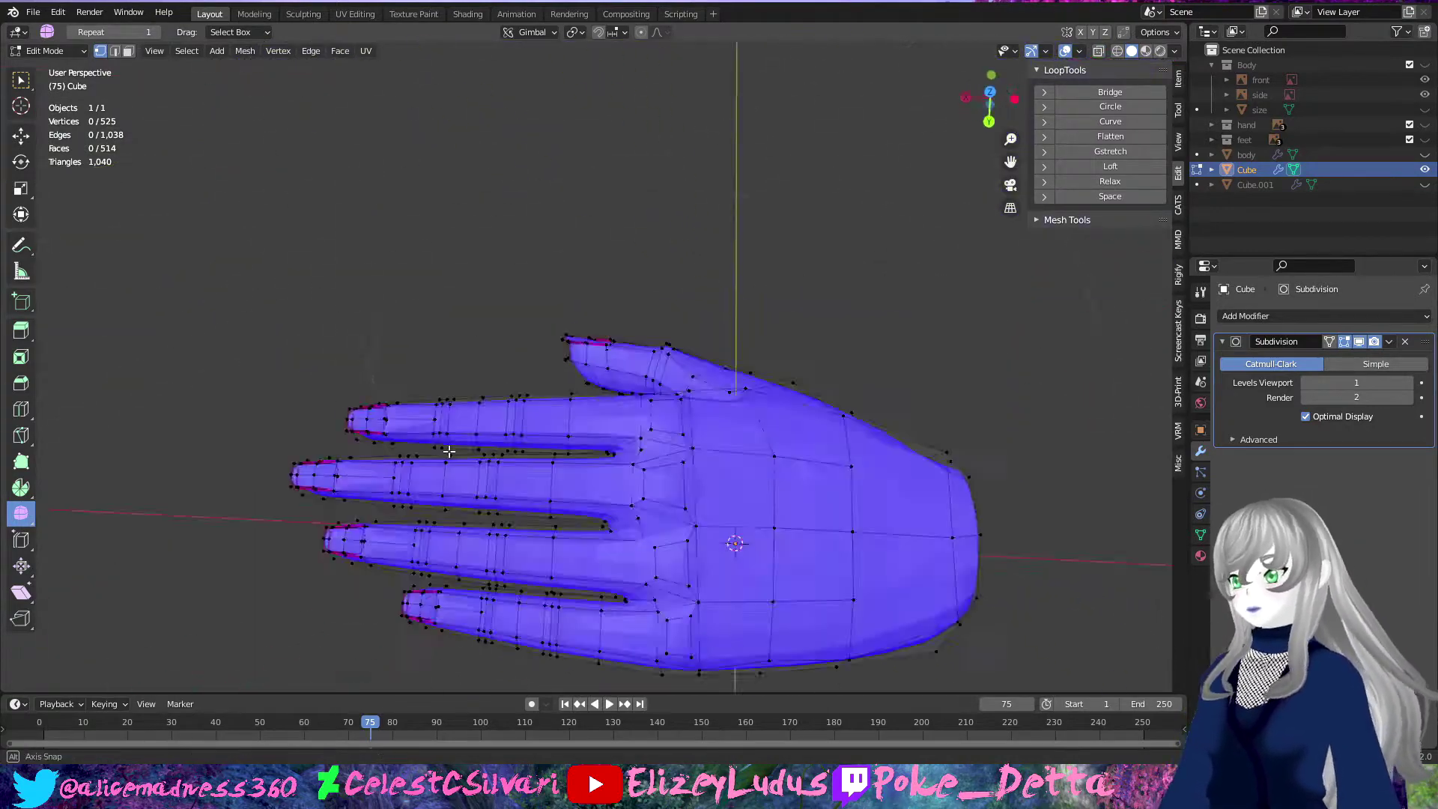
pyautogui.moveTo(400, 353); pyautogui.dragTo(206, 353, button='middle')
pyautogui.press('Tab')
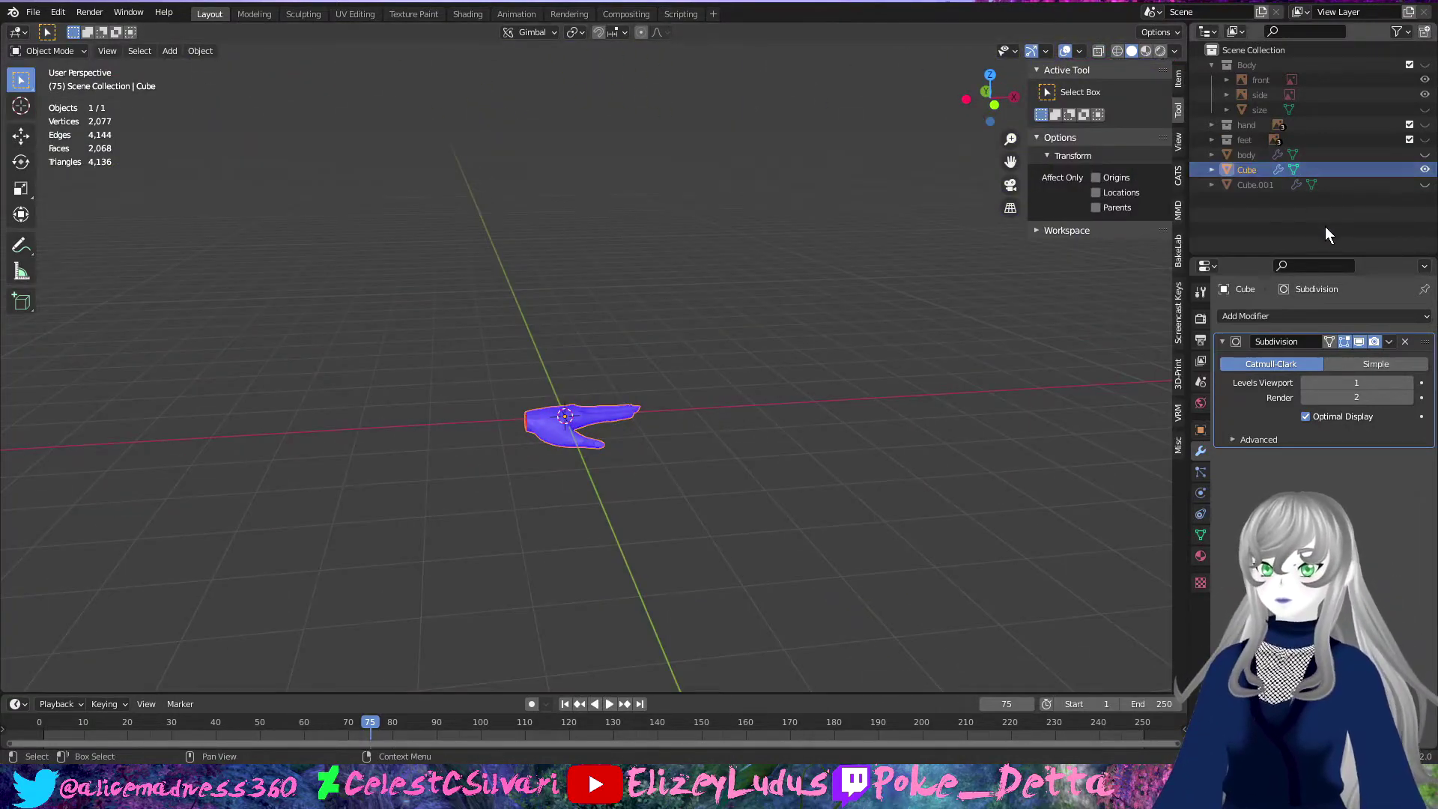
# Step: Separate the duplicated hand geometry into its own object
pyautogui.press('Tab')
pyautogui.press('p')
pyautogui.click(511, 556)
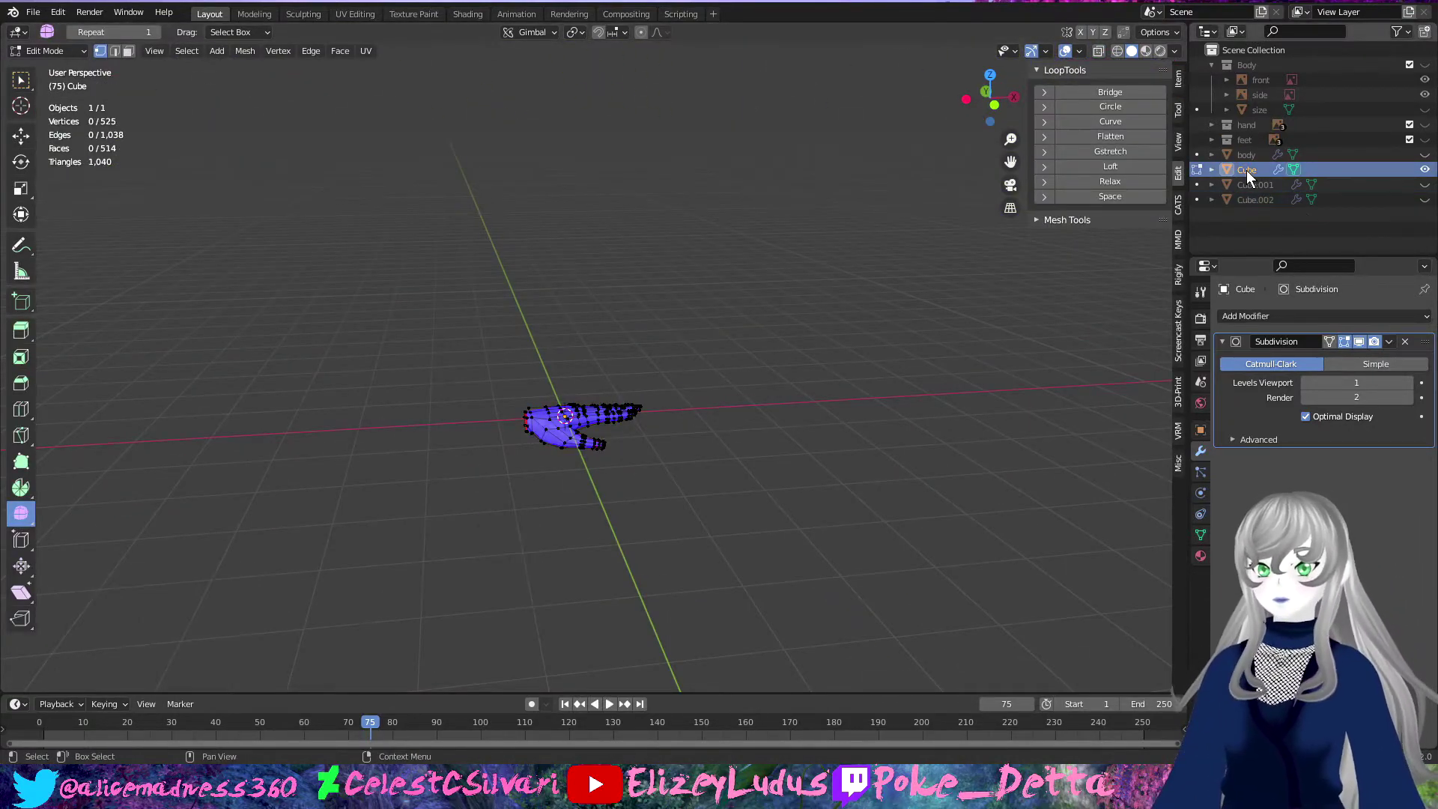
pyautogui.press('Tab')
pyautogui.press('Tab')
# Step: In front orthographic view, scale the hand down to 0.852 of its size
pyautogui.press('KP_1')
pyautogui.press('a')
pyautogui.scroll(6, 681, 405)
pyautogui.press('s')
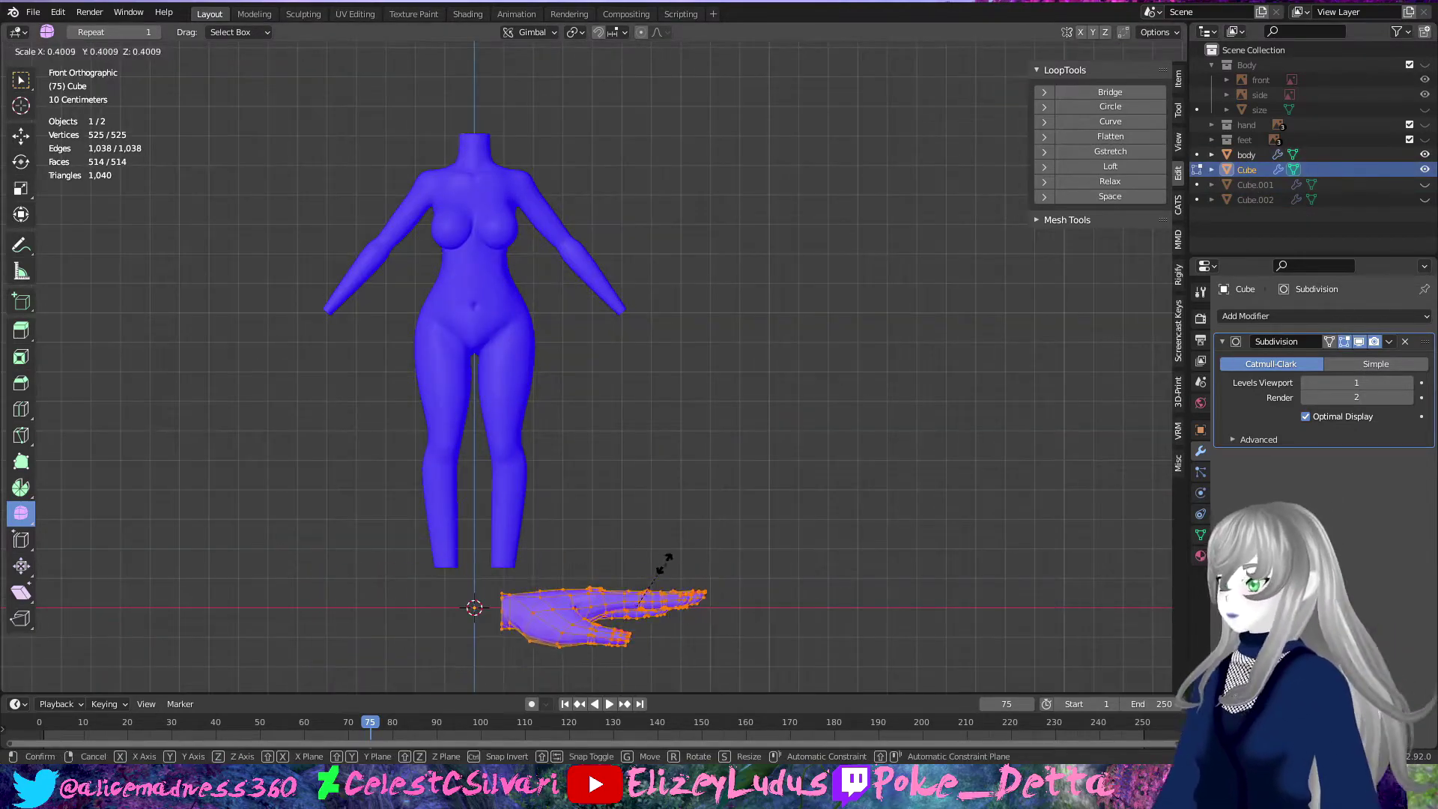
pyautogui.click(737, 359)
pyautogui.scroll(4, 738, 359)
pyautogui.press('s')
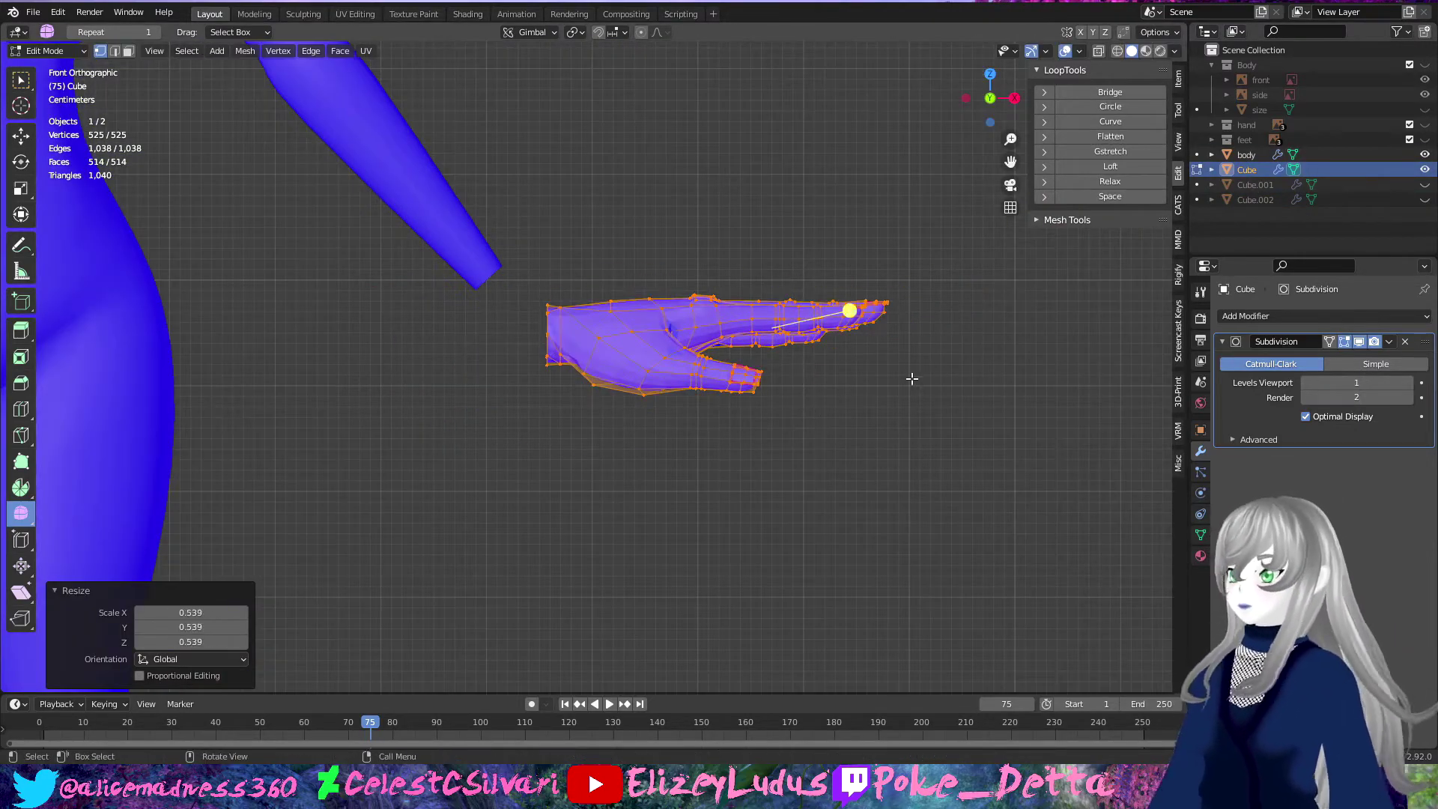
# Step: Rotate the hand to match the arm and move it onto the wrist
pyautogui.press('r')
pyautogui.press('g')
pyautogui.click(839, 538)
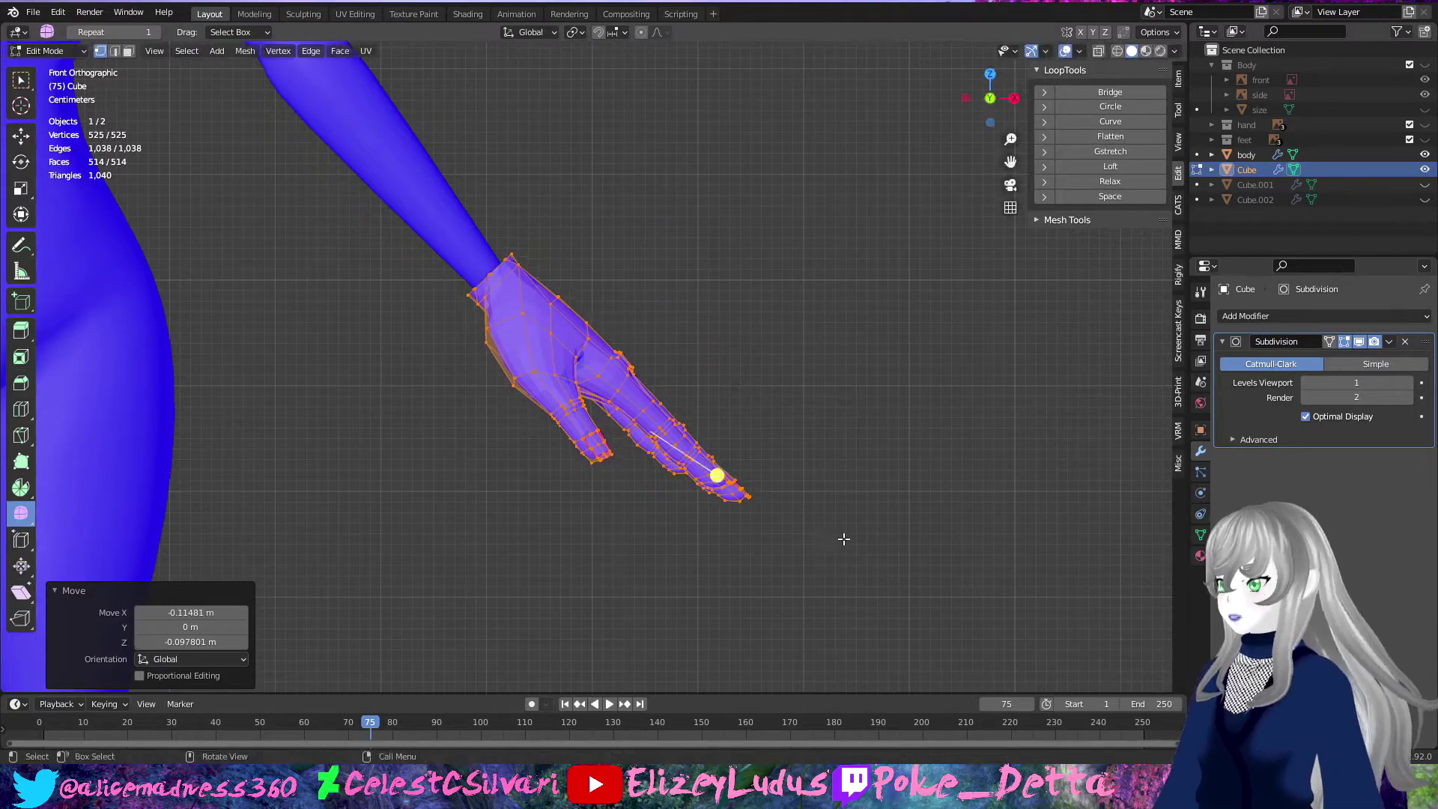
pyautogui.click(747, 477)
pyautogui.scroll(-3, 747, 476)
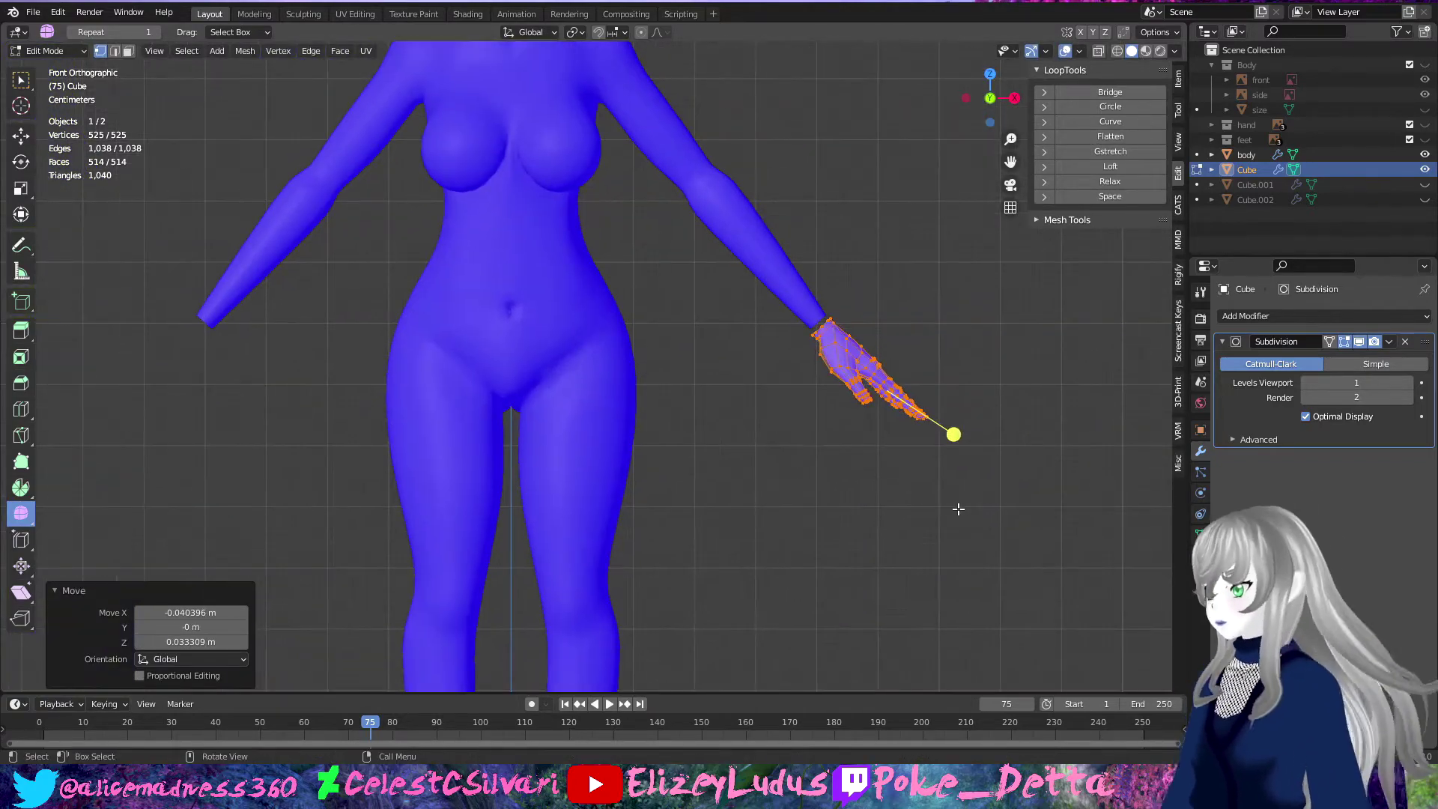
pyautogui.scroll(5, 941, 495)
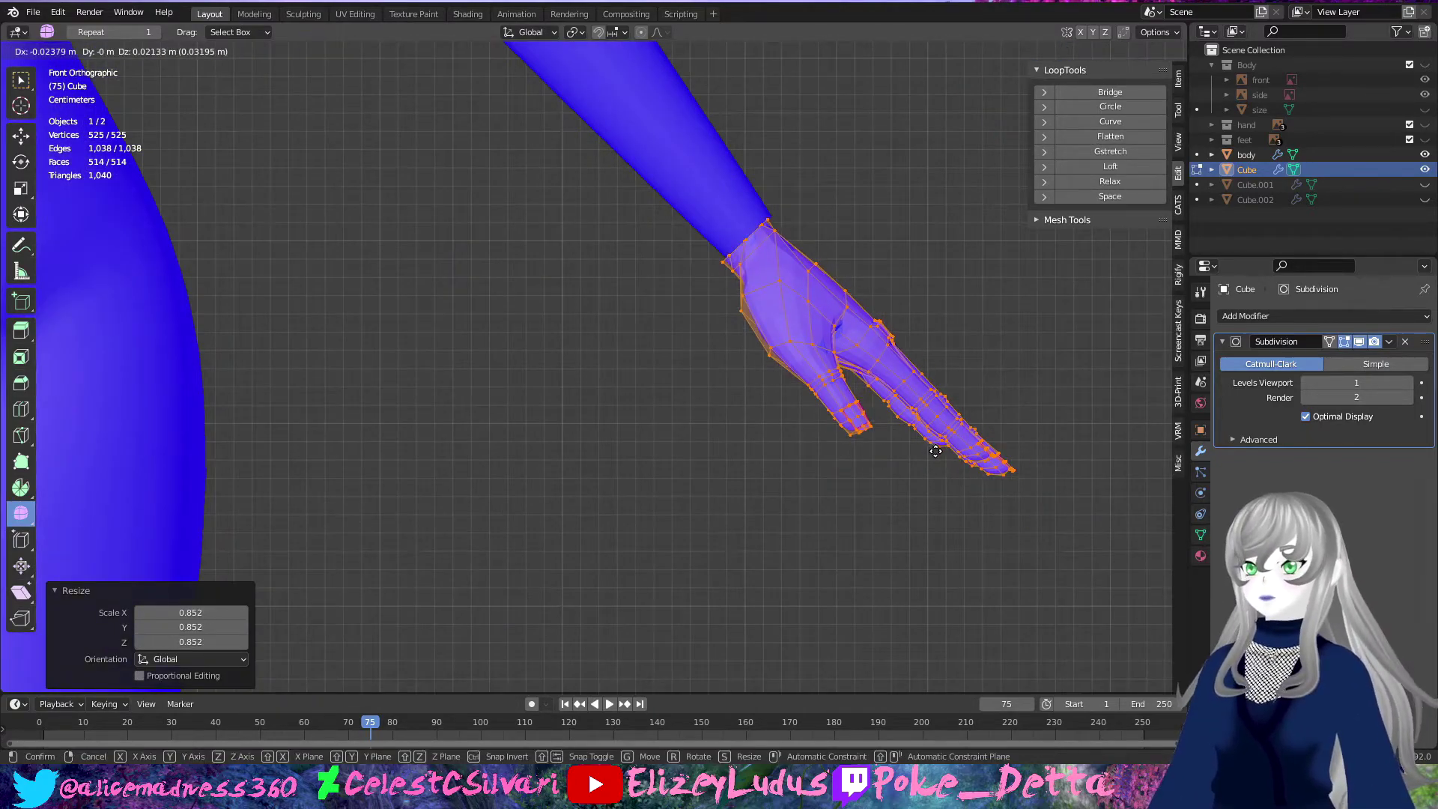
pyautogui.click(932, 450)
pyautogui.scroll(3, 966, 435)
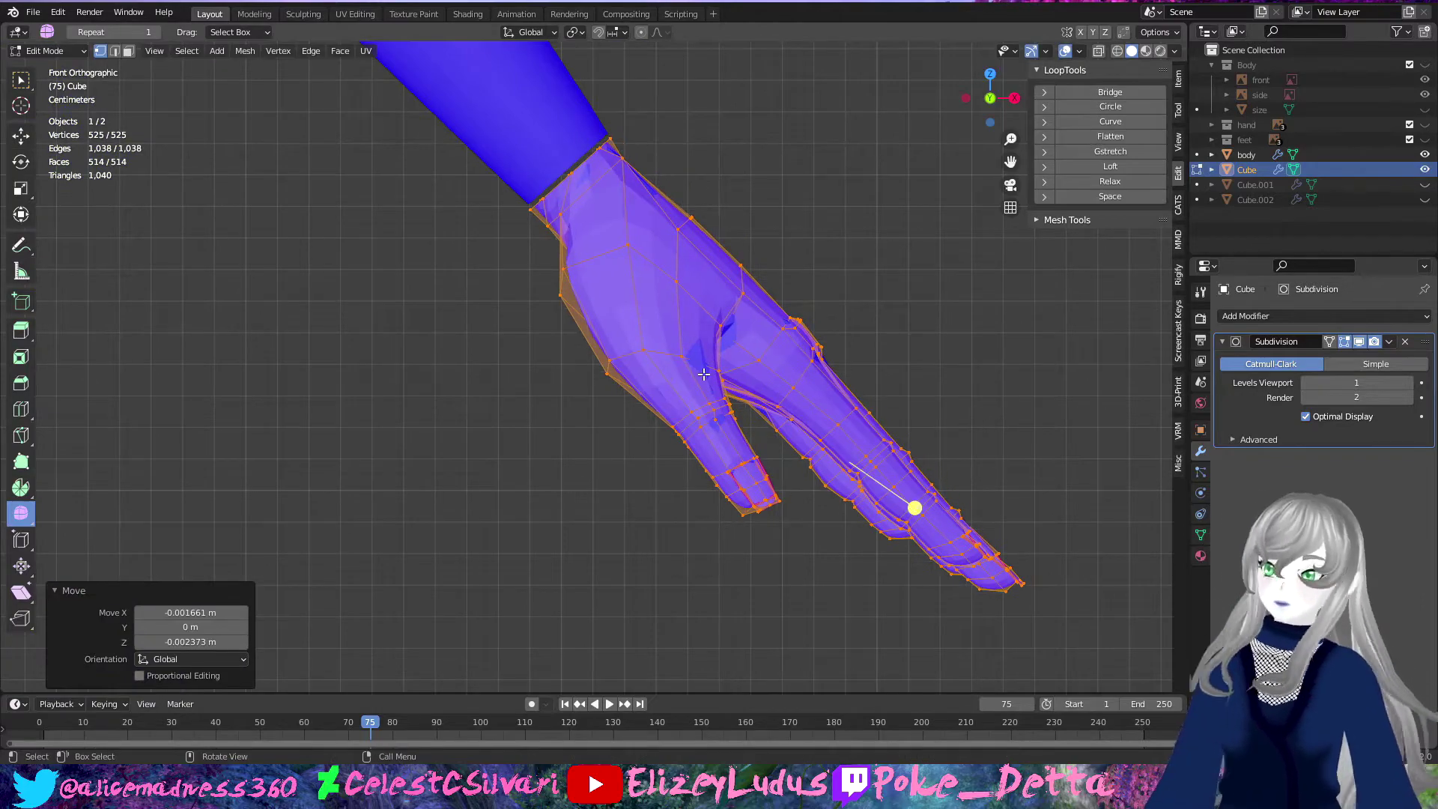
pyautogui.scroll(-2, 749, 405)
# Step: In top view, shift the hand along the Y axis, then check it in perspective
pyautogui.press('KP_7')
pyautogui.scroll(2, 324, 372)
pyautogui.press('g')
pyautogui.press('y')
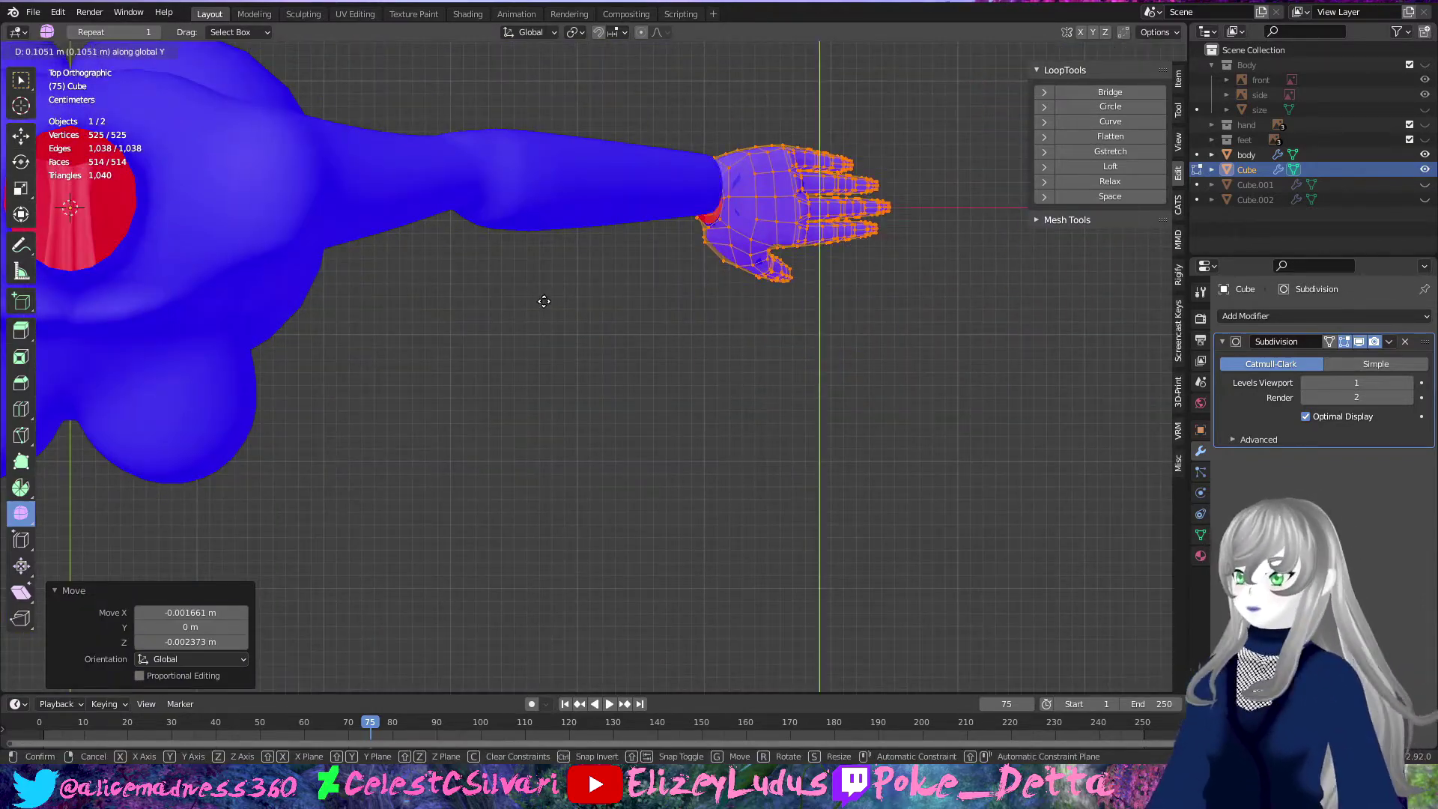
pyautogui.click(553, 291)
pyautogui.scroll(-3, 553, 291)
pyautogui.moveTo(642, 449); pyautogui.dragTo(595, 509, button='middle')
pyautogui.scroll(3, 596, 508)
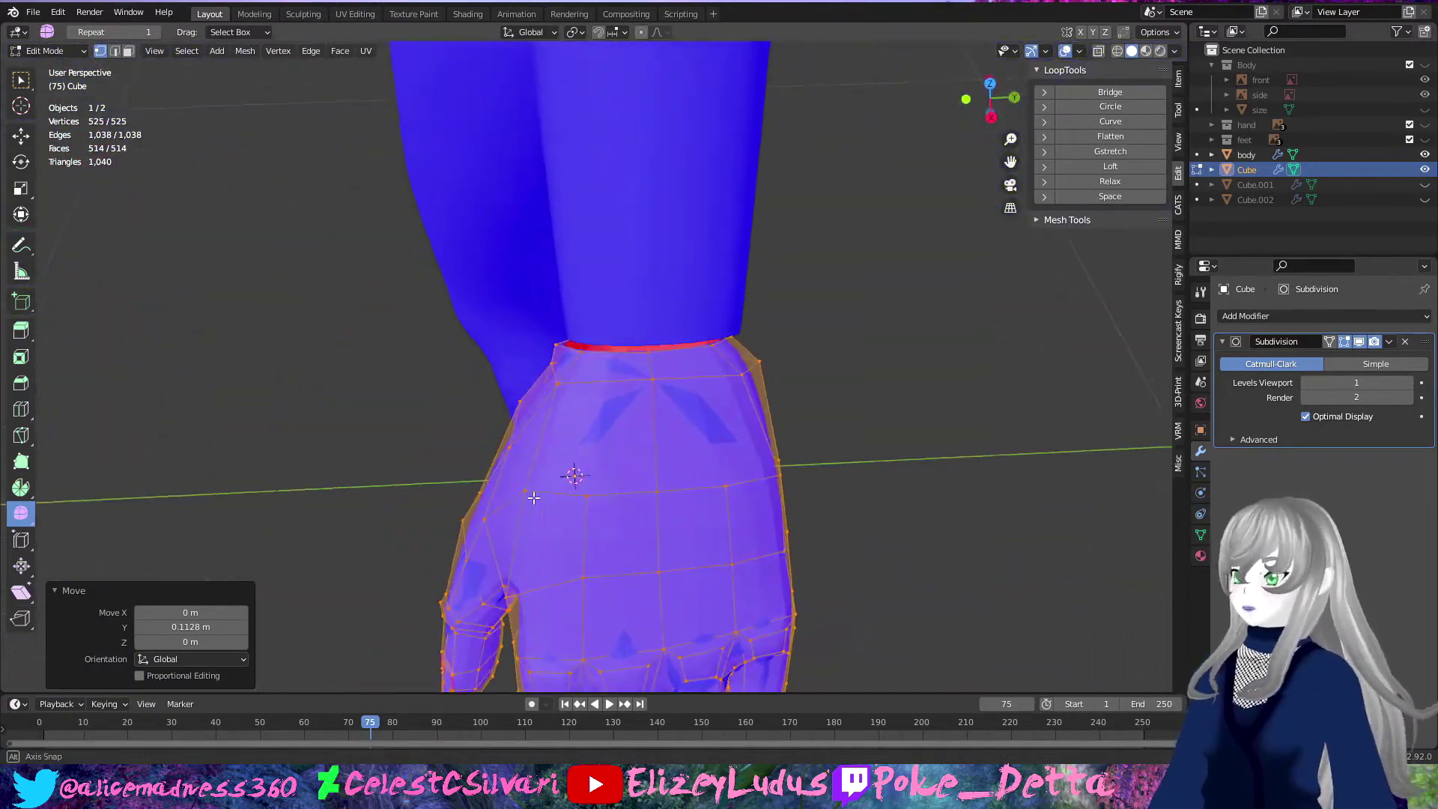
pyautogui.scroll(2, 729, 369)
pyautogui.scroll(-3, 728, 368)
pyautogui.scroll(-3, 642, 420)
pyautogui.scroll(-2, 642, 420)
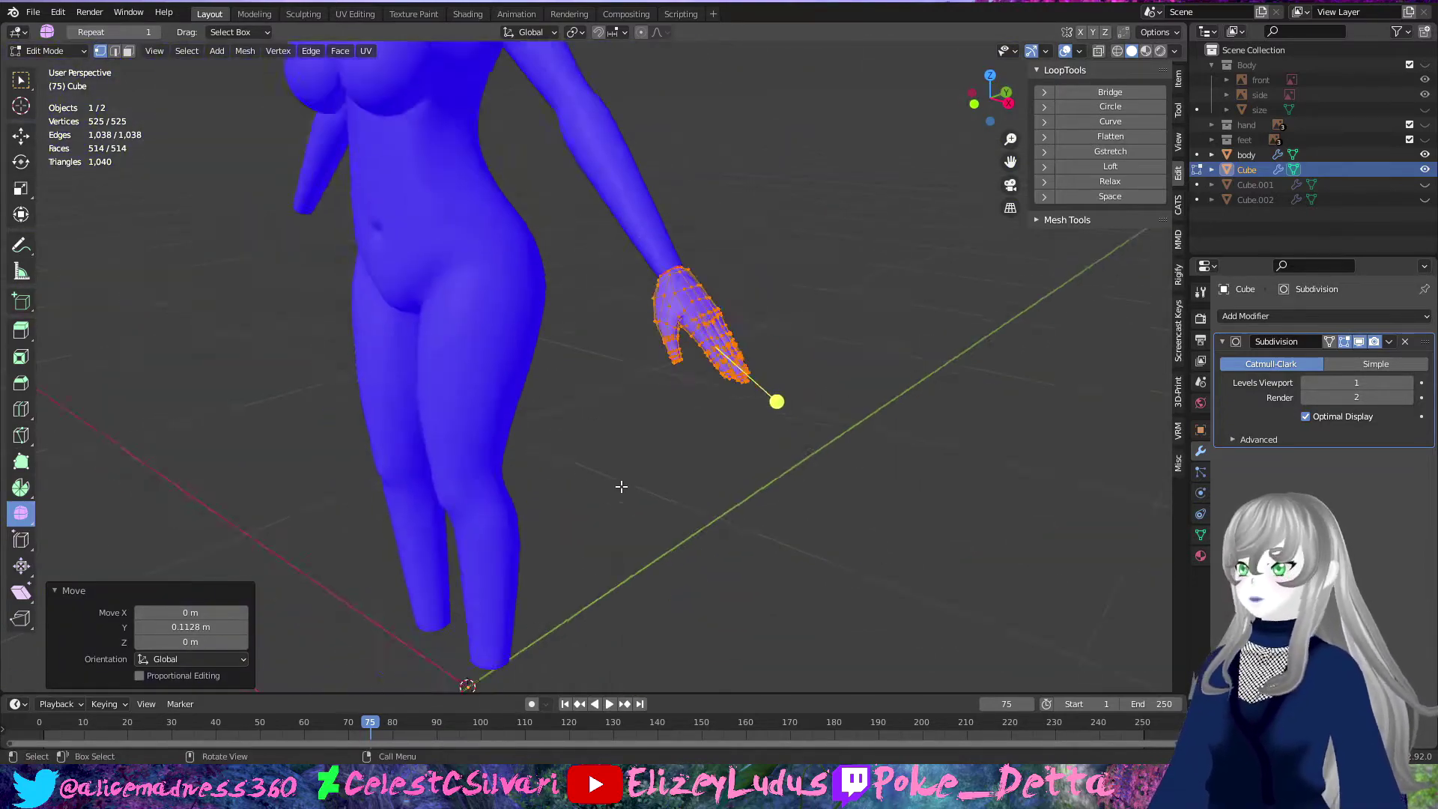
# Step: Join the hand into the body mesh with Ctrl+J and select the hand geometry
pyautogui.press('Tab')
pyautogui.keyDown('shift'); pyautogui.click(569, 225); pyautogui.keyUp('shift')
pyautogui.hotkey('ctrl', 'j')
pyautogui.press('Tab')
pyautogui.press('KP_Decimal')
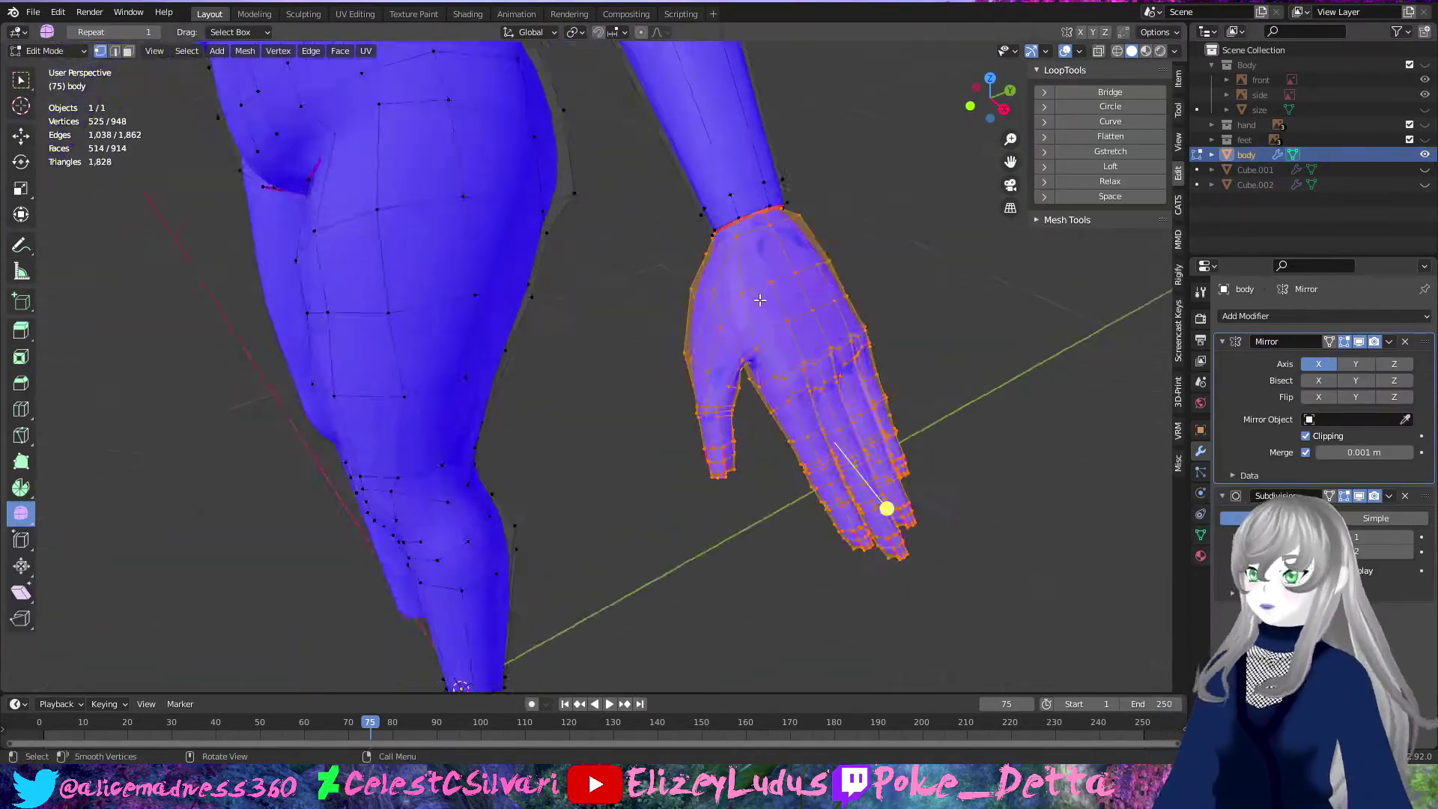
# Step: Merge the wrist vertex pairs into the arm using Merge At Last
pyautogui.scroll(3, 1056, 644)
pyautogui.click(955, 554)
pyautogui.scroll(-4, 363, 298)
pyautogui.scroll(1, 599, 350)
pyautogui.press('m')
pyautogui.click(867, 293)
pyautogui.moveTo(867, 293)
pyautogui.mouseDown(button='middle')
pyautogui.moveTo(453, 427)
pyautogui.moveTo(533, 290)
pyautogui.mouseUp(button='middle')
pyautogui.click(509, 240)
pyautogui.moveTo(509, 240); pyautogui.dragTo(381, 227, button='middle')
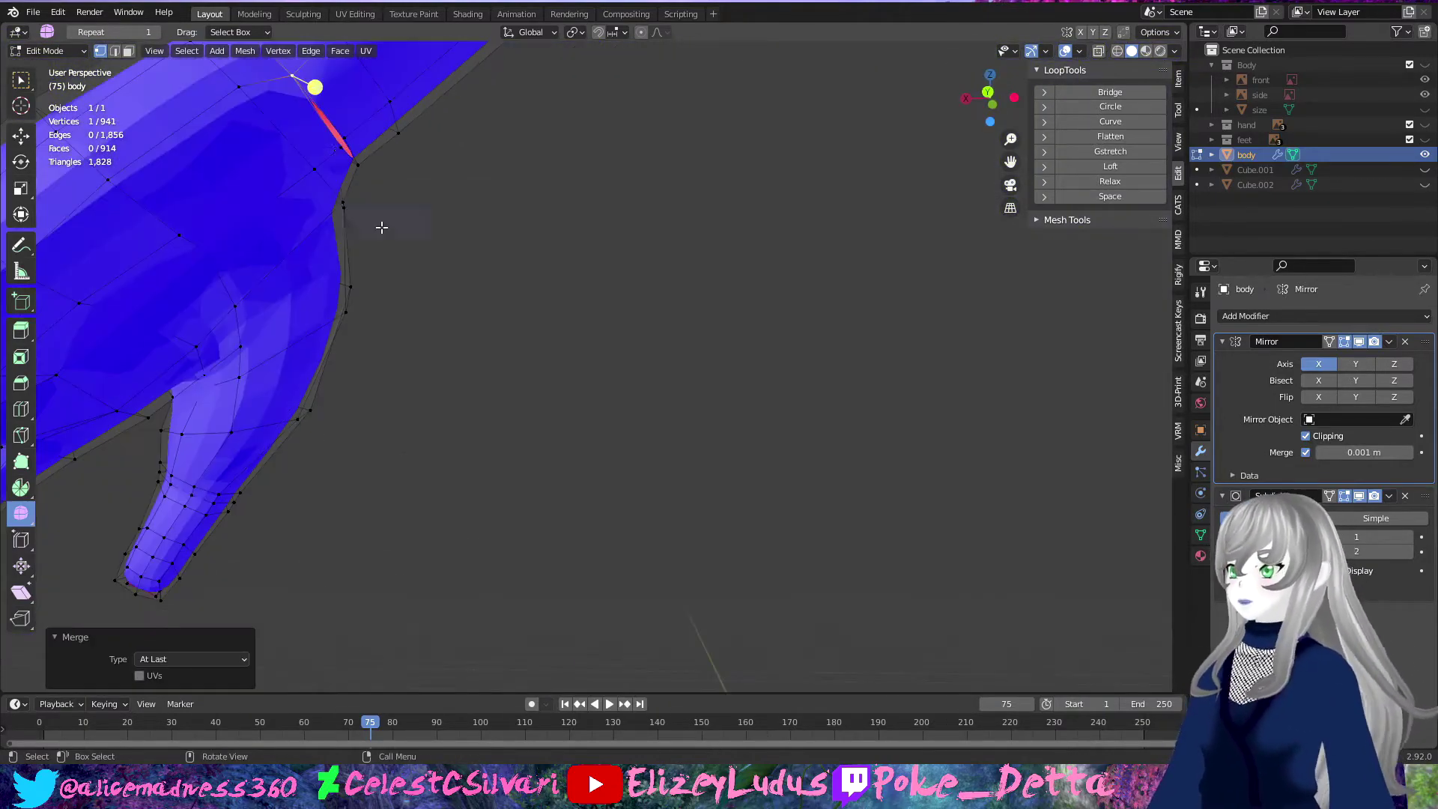
pyautogui.click(349, 141)
# Step: Box-select the whole hand, leave Edit Mode and orbit to inspect the body
pyautogui.moveTo(349, 141)
pyautogui.mouseDown(button='middle')
pyautogui.moveTo(521, 417)
pyautogui.moveTo(475, 449)
pyautogui.moveTo(327, 479)
pyautogui.mouseUp(button='middle')
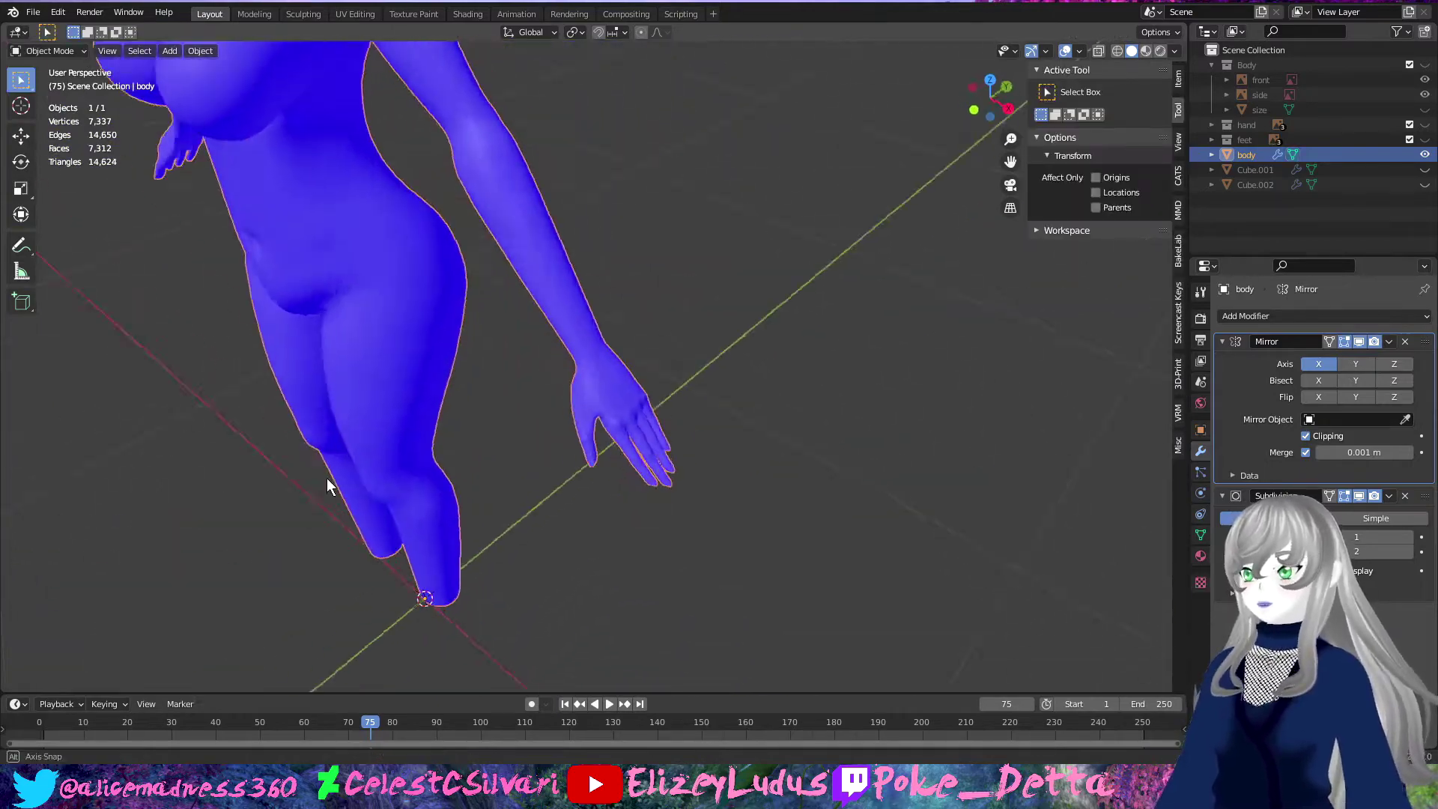
pyautogui.moveTo(538, 241); pyautogui.dragTo(899, 591)
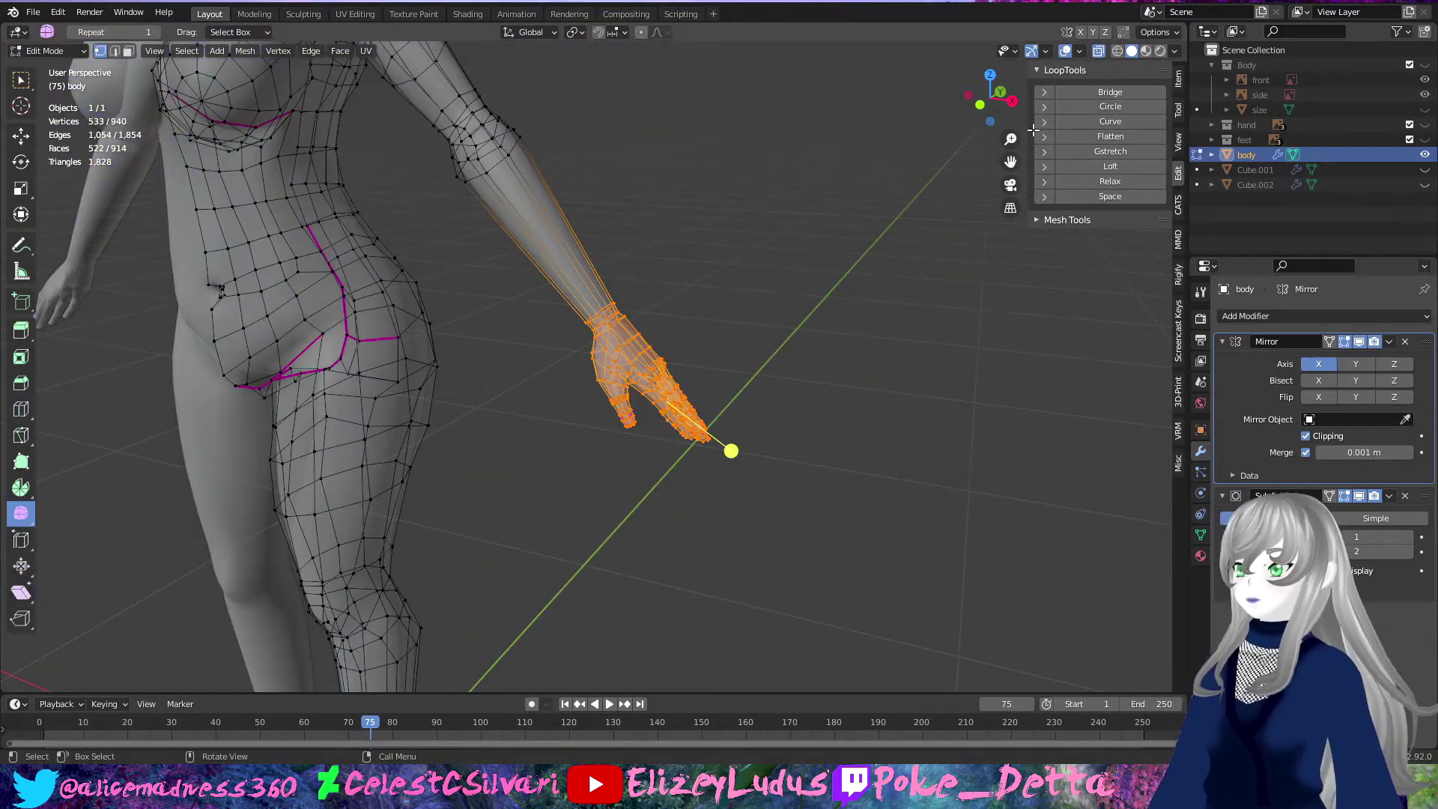
pyautogui.press('Tab')
pyautogui.scroll(-3, 540, 408)
pyautogui.moveTo(540, 408)
pyautogui.mouseDown(button='middle')
pyautogui.moveTo(530, 529)
pyautogui.moveTo(696, 382)
pyautogui.moveTo(517, 472)
pyautogui.moveTo(337, 492)
pyautogui.moveTo(614, 453)
pyautogui.moveTo(460, 497)
pyautogui.mouseUp(button='middle')
# Step: In front view Edit Mode, move two shoulder vertices to reshape the shoulder
pyautogui.press('Tab')
pyautogui.press('KP_1')
pyautogui.scroll(3, 460, 496)
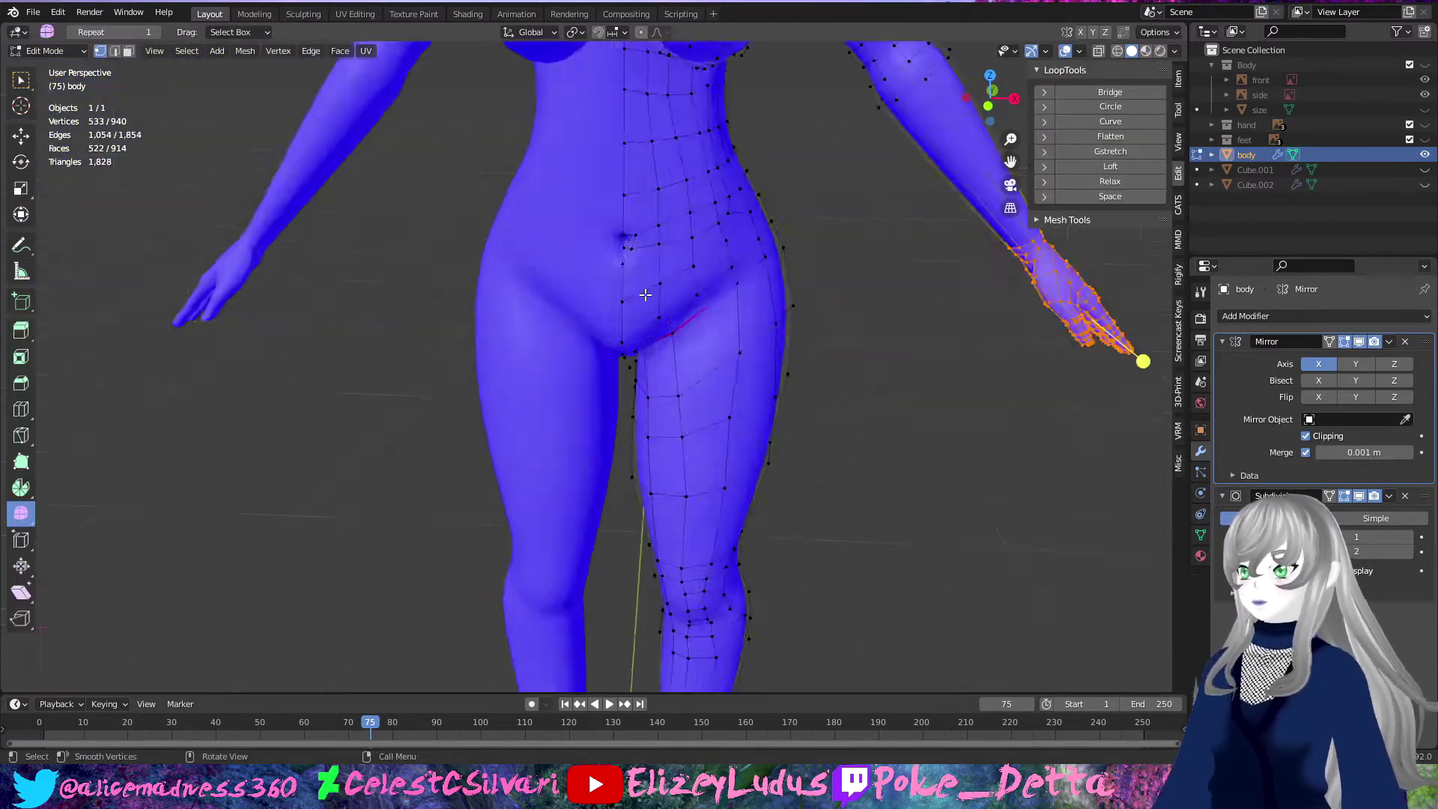
pyautogui.scroll(5, 455, 233)
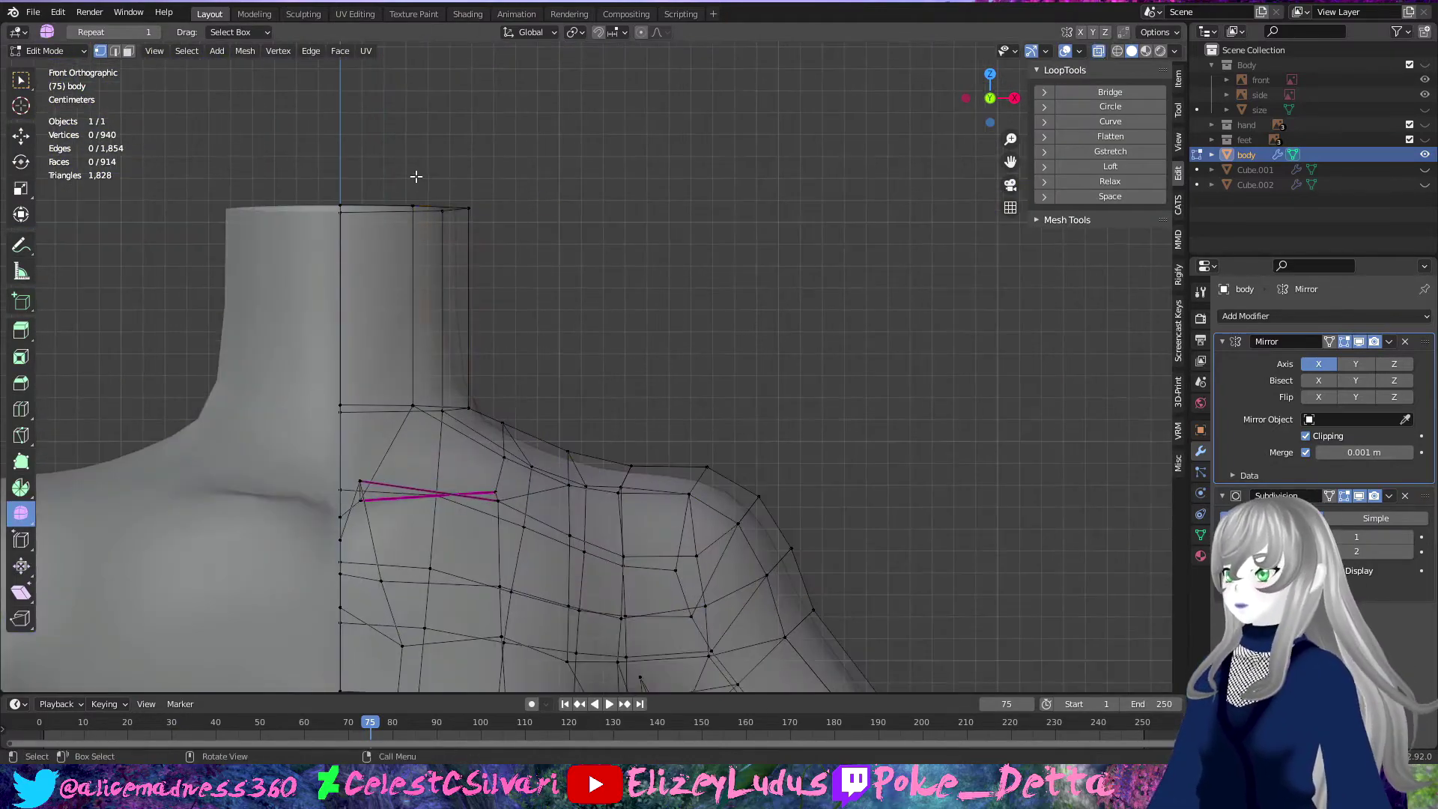
pyautogui.rightClick(655, 343)
pyautogui.click(502, 420)
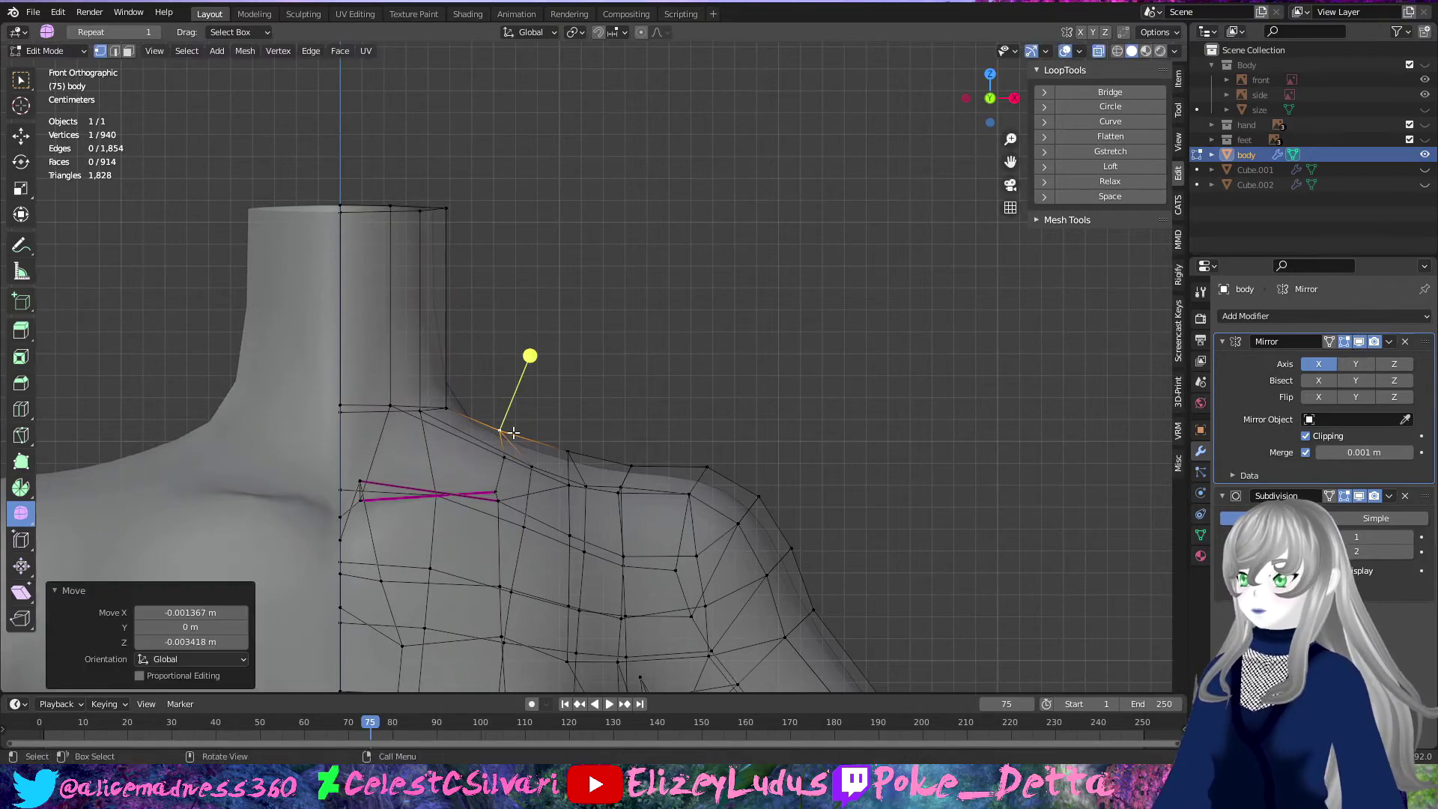
pyautogui.keyDown('shift'); pyautogui.click(532, 467); pyautogui.keyUp('shift')
pyautogui.press('g')
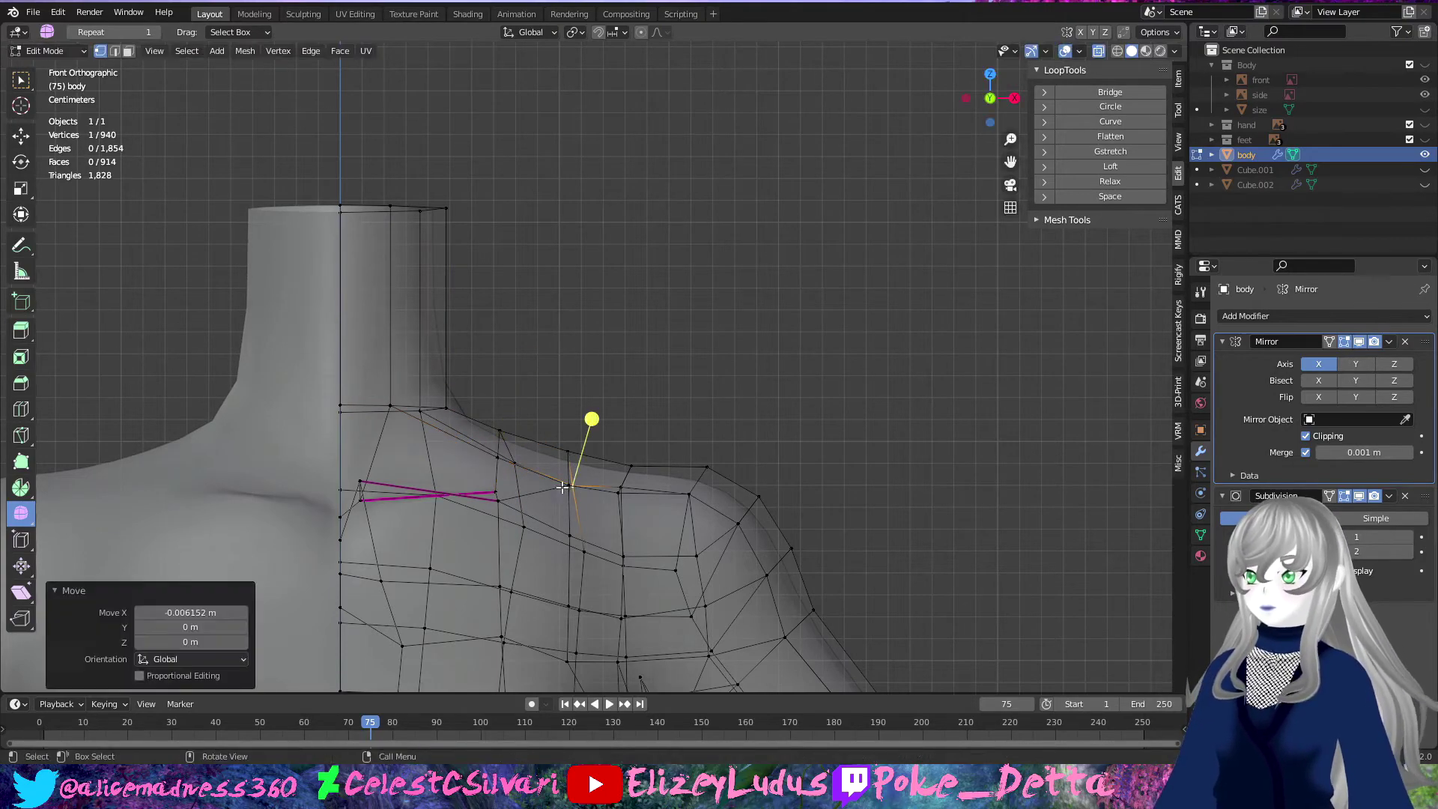
pyautogui.click(573, 615)
# Step: Return to Object Mode and view the whole body with both hands attached
pyautogui.press('Tab')
pyautogui.scroll(-4, 843, 256)
pyautogui.scroll(-2, 663, 358)
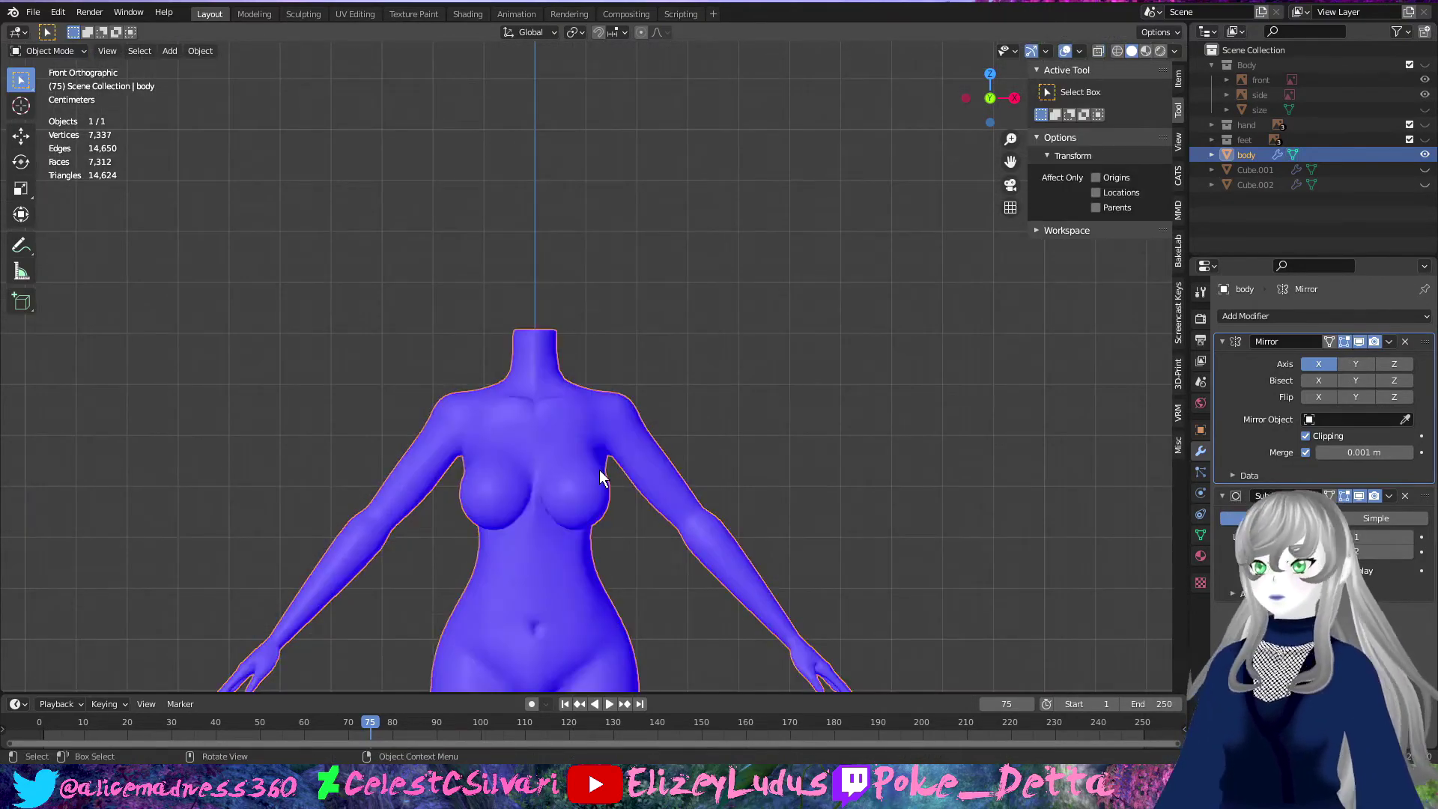
pyautogui.scroll(2, 421, 339)
pyautogui.moveTo(421, 339)
pyautogui.mouseDown(button='middle')
pyautogui.moveTo(217, 463)
pyautogui.moveTo(317, 475)
pyautogui.moveTo(769, 423)
pyautogui.moveTo(513, 433)
pyautogui.moveTo(376, 403)
pyautogui.moveTo(203, 272)
pyautogui.mouseUp(button='middle')
pyautogui.scroll(-3, 512, 433)
pyautogui.click(13, 12)
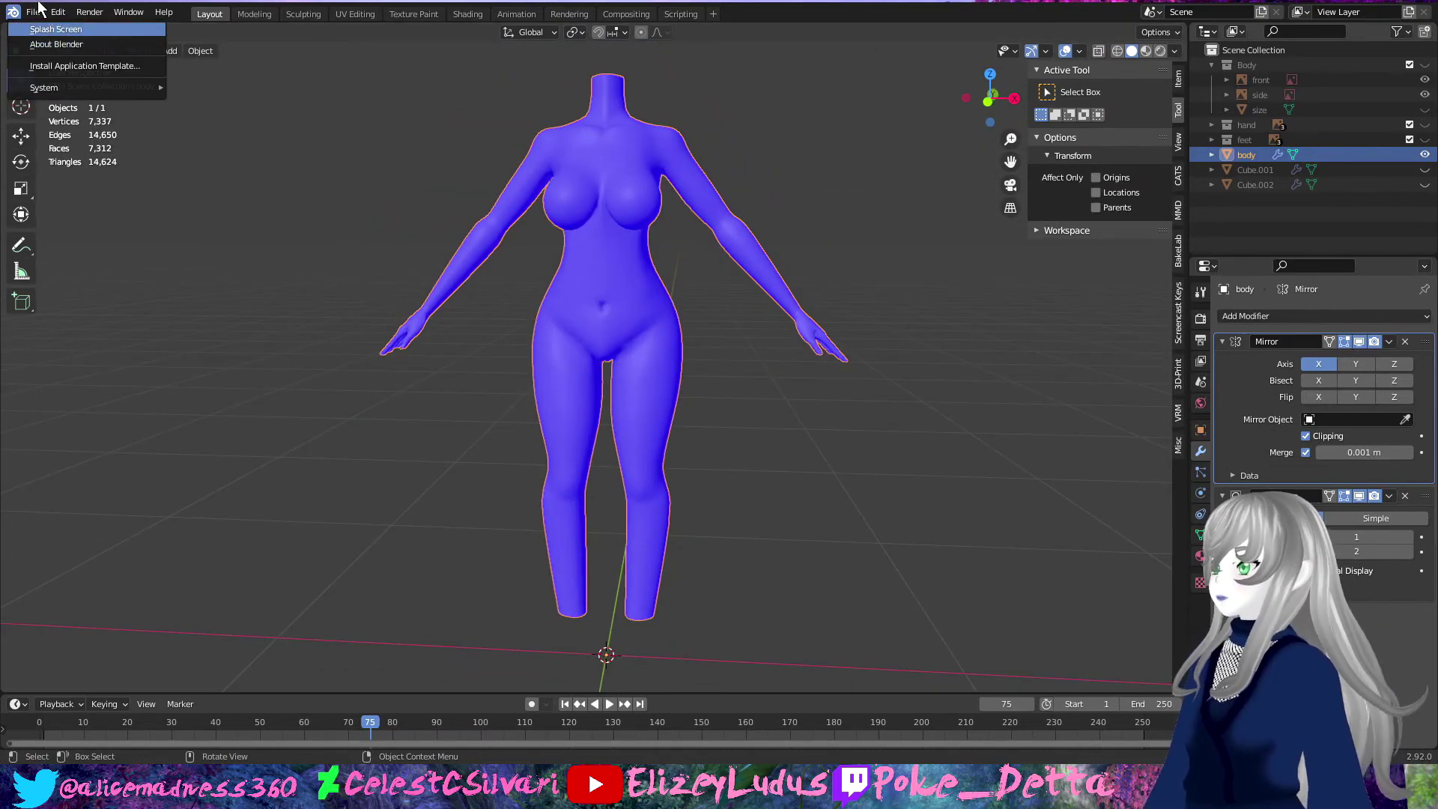